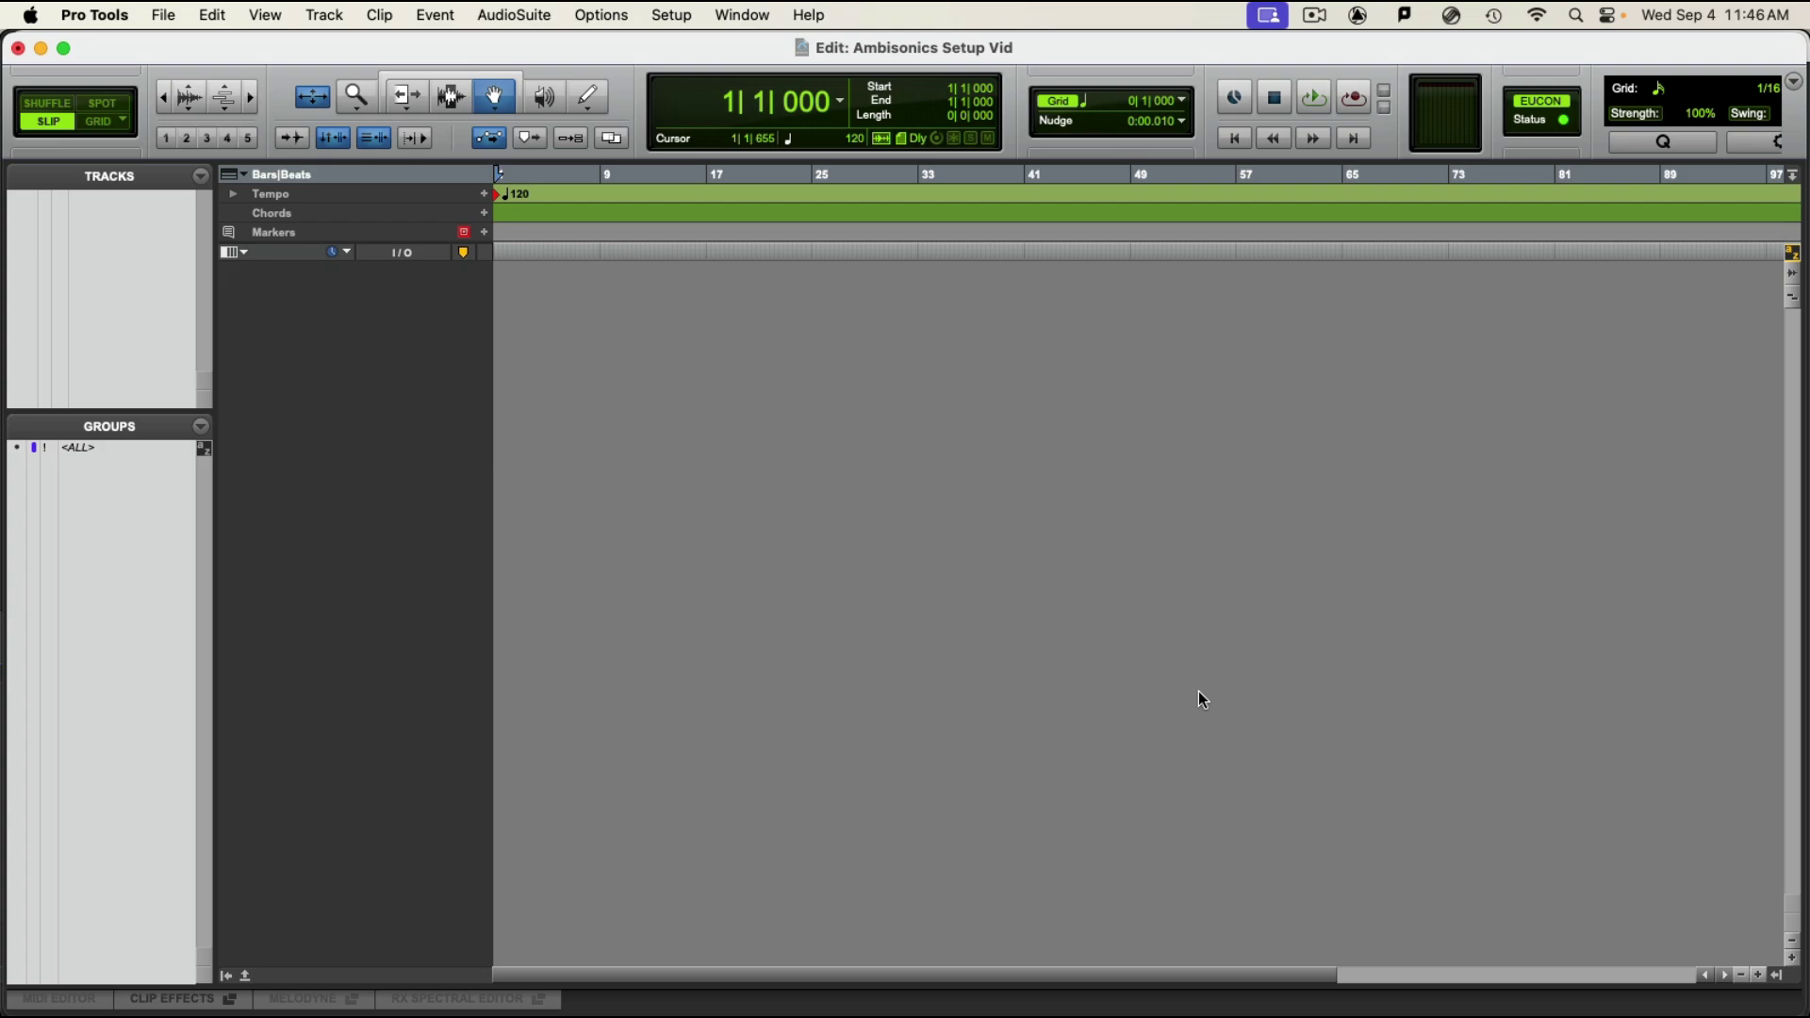
Step: Review the Dolby Atmos and Bus paths in I/O Setup, then close it with OK
key(ctrl+i)
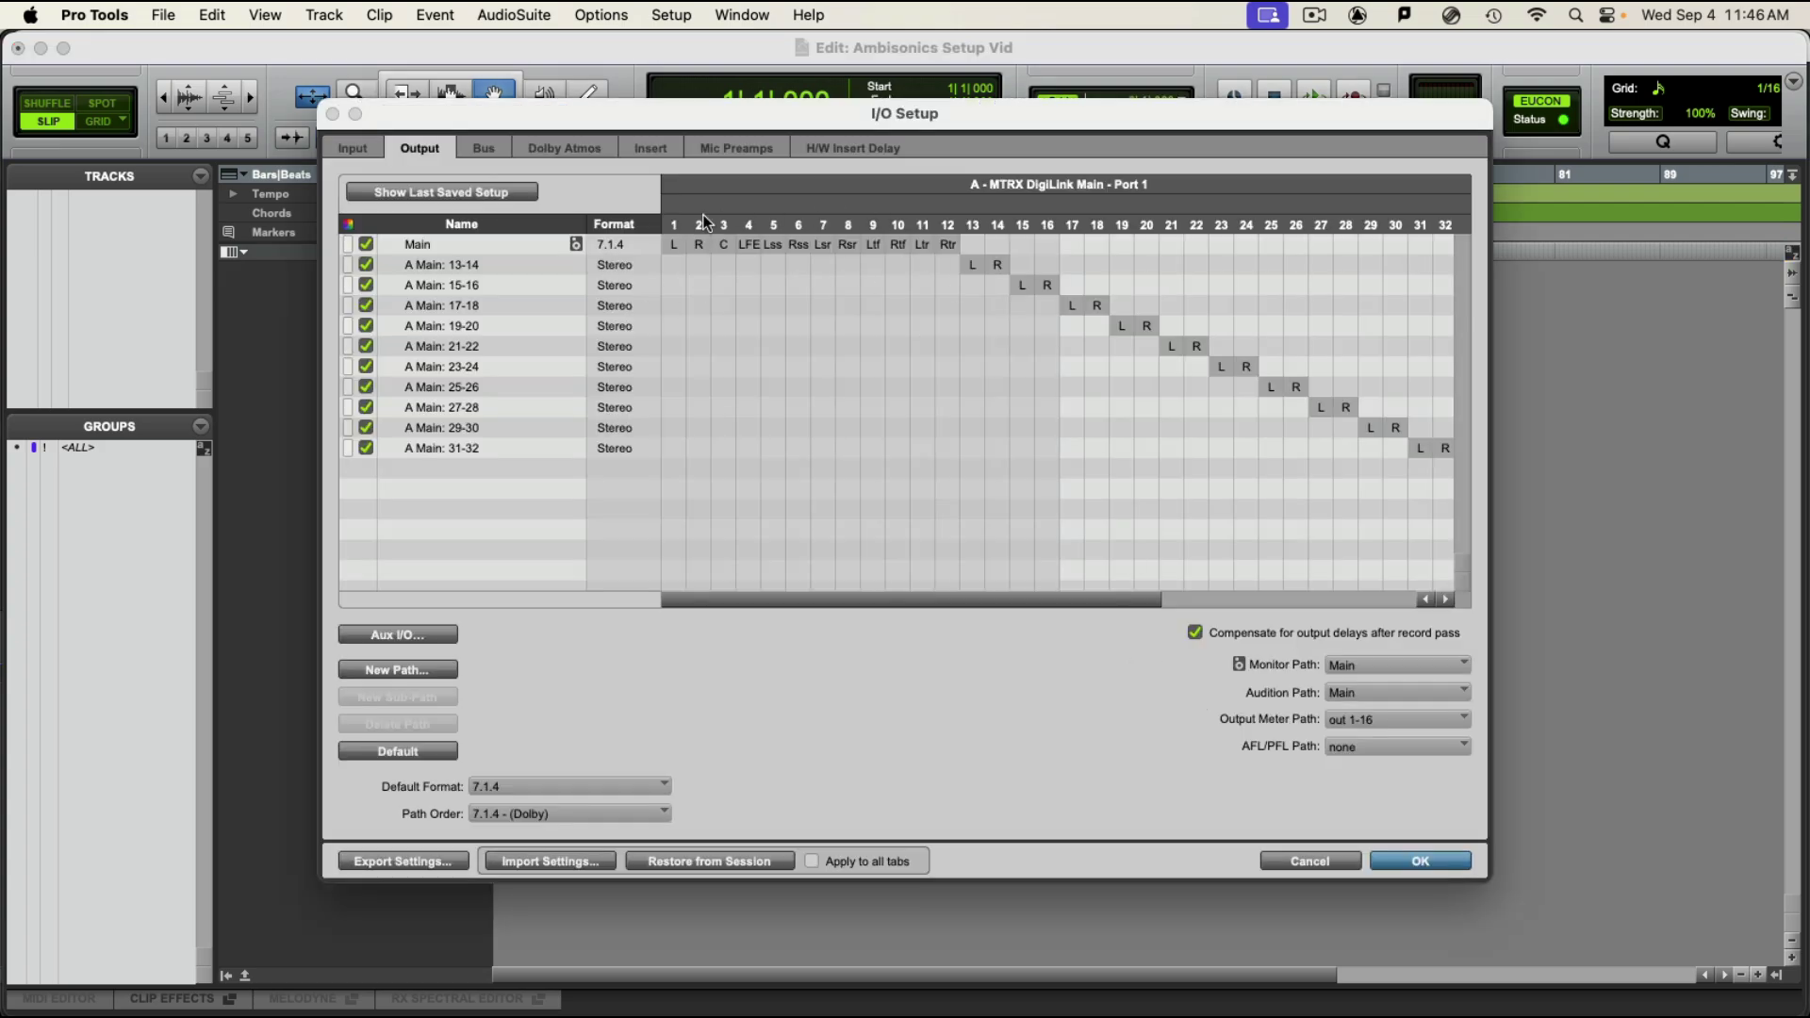
click(567, 151)
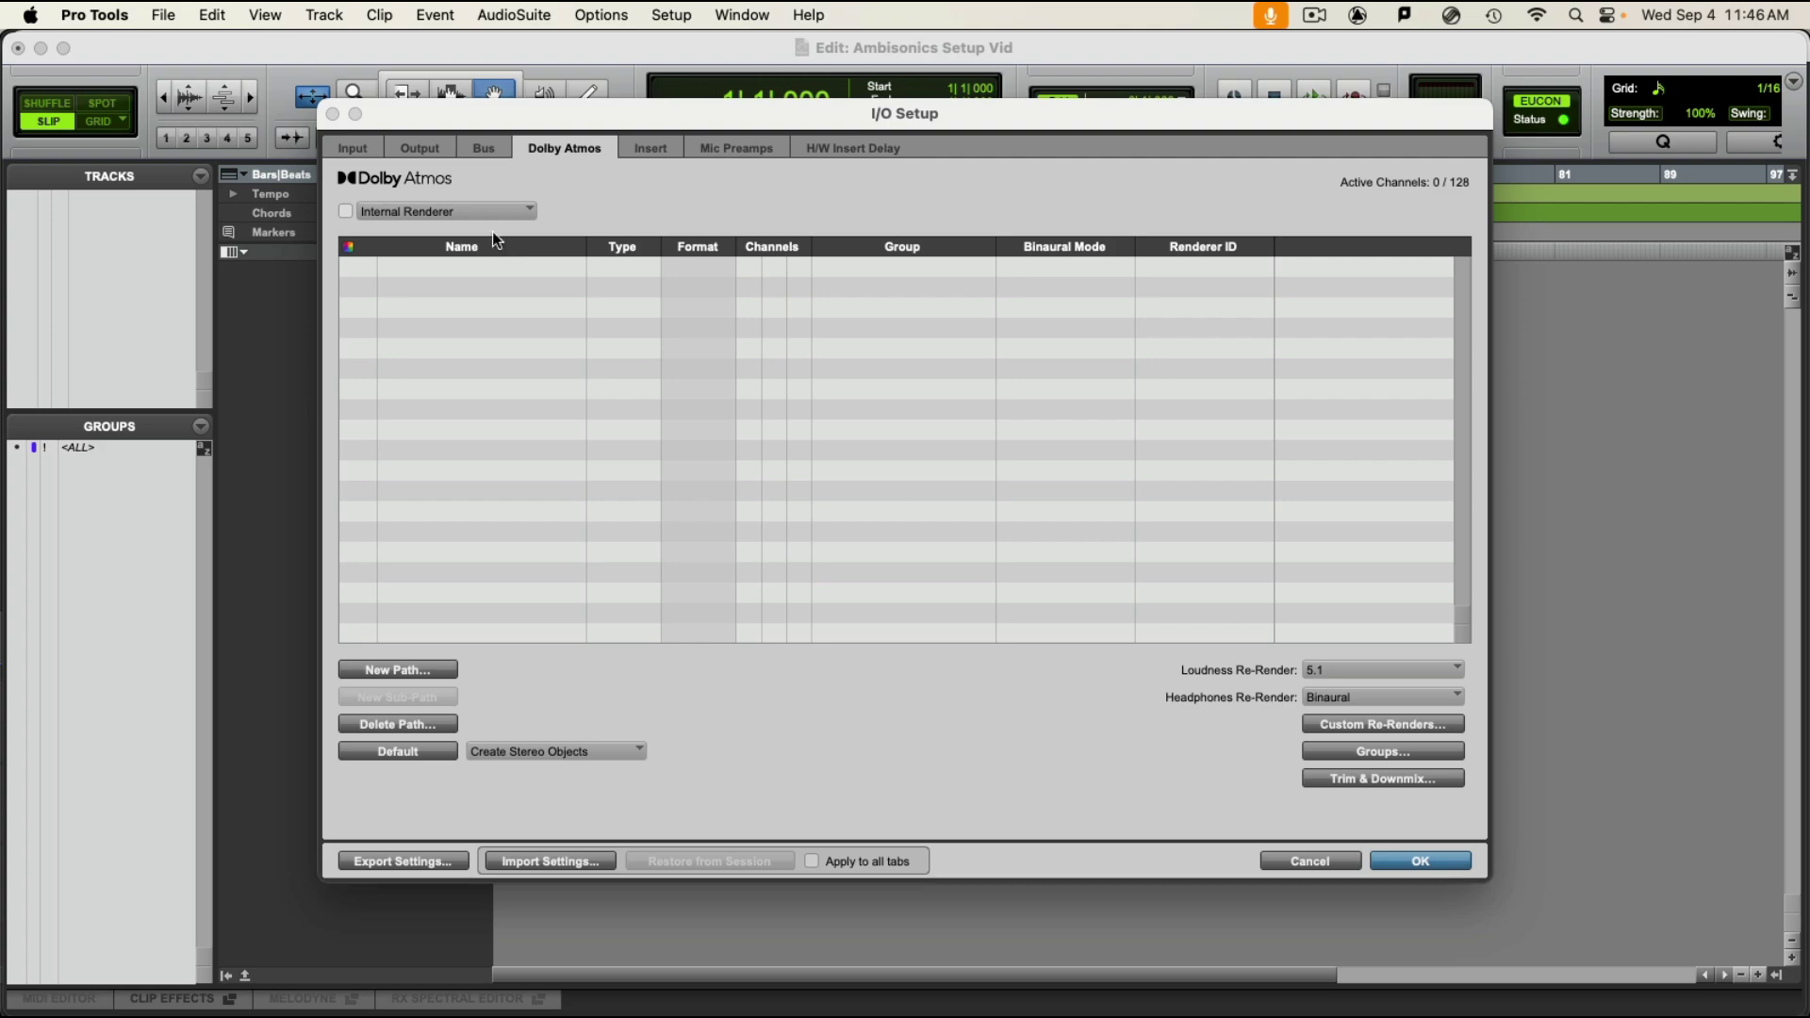
click(485, 148)
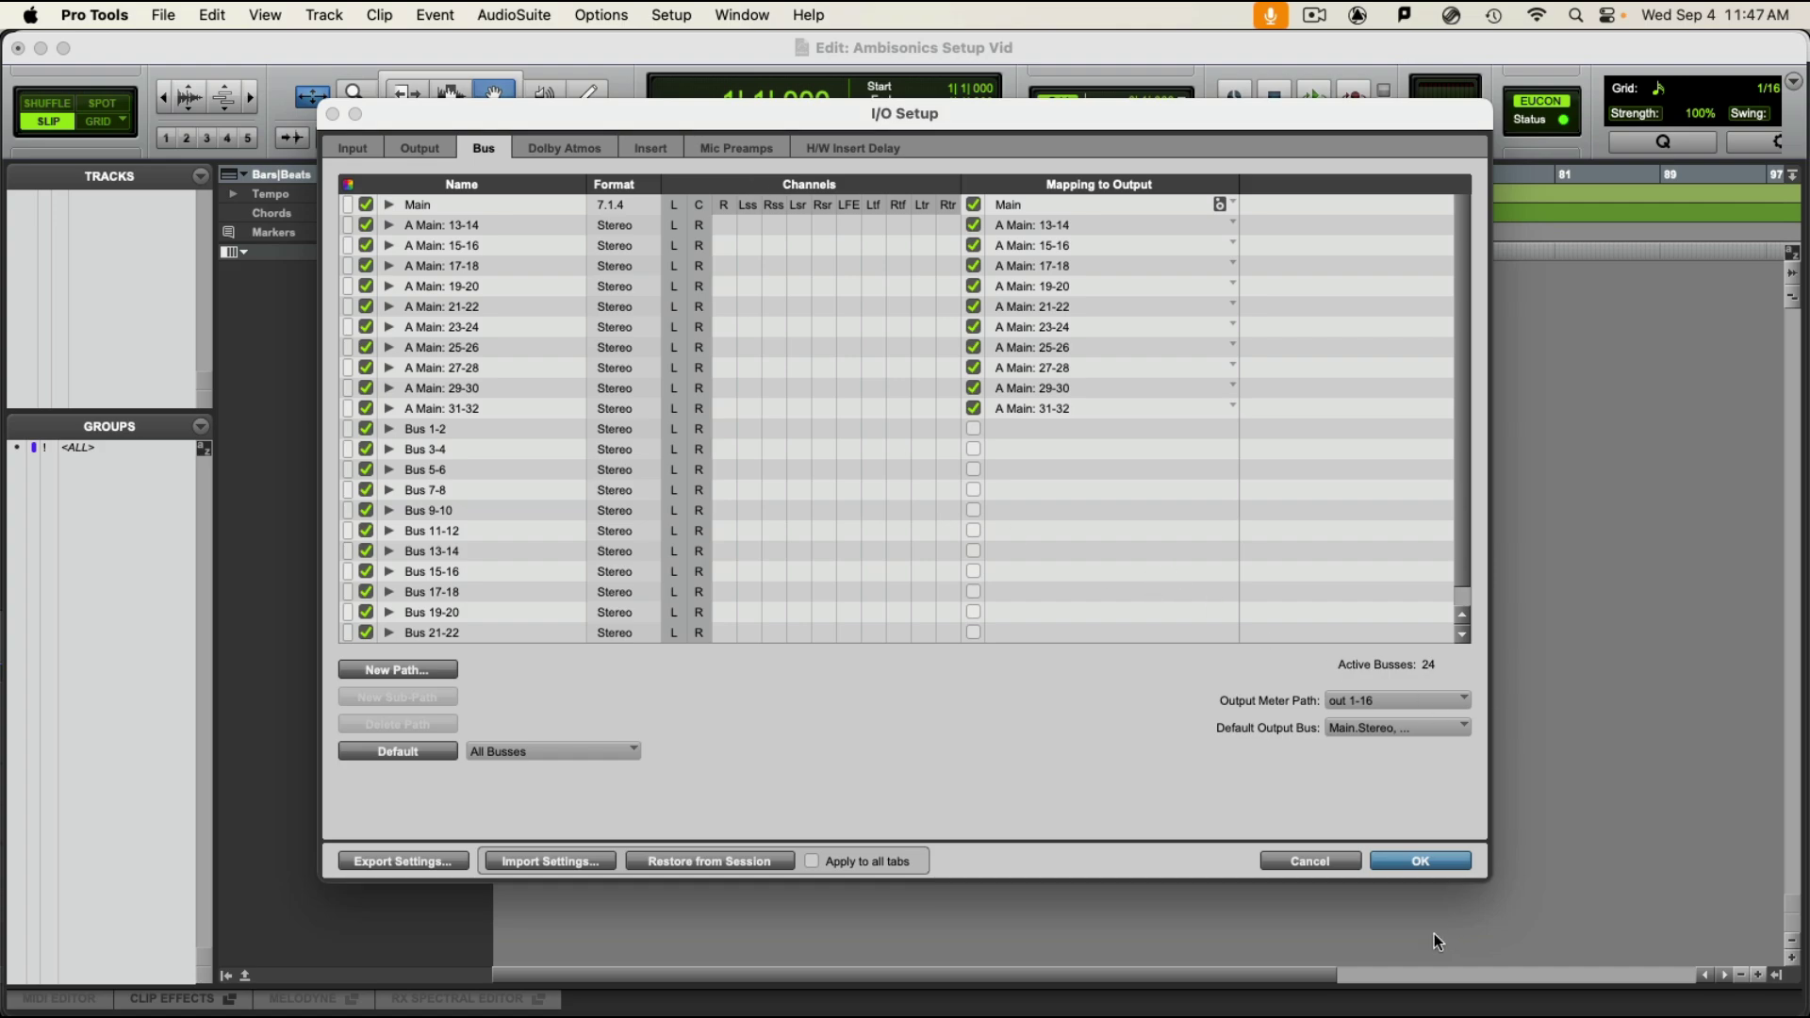
click(1405, 861)
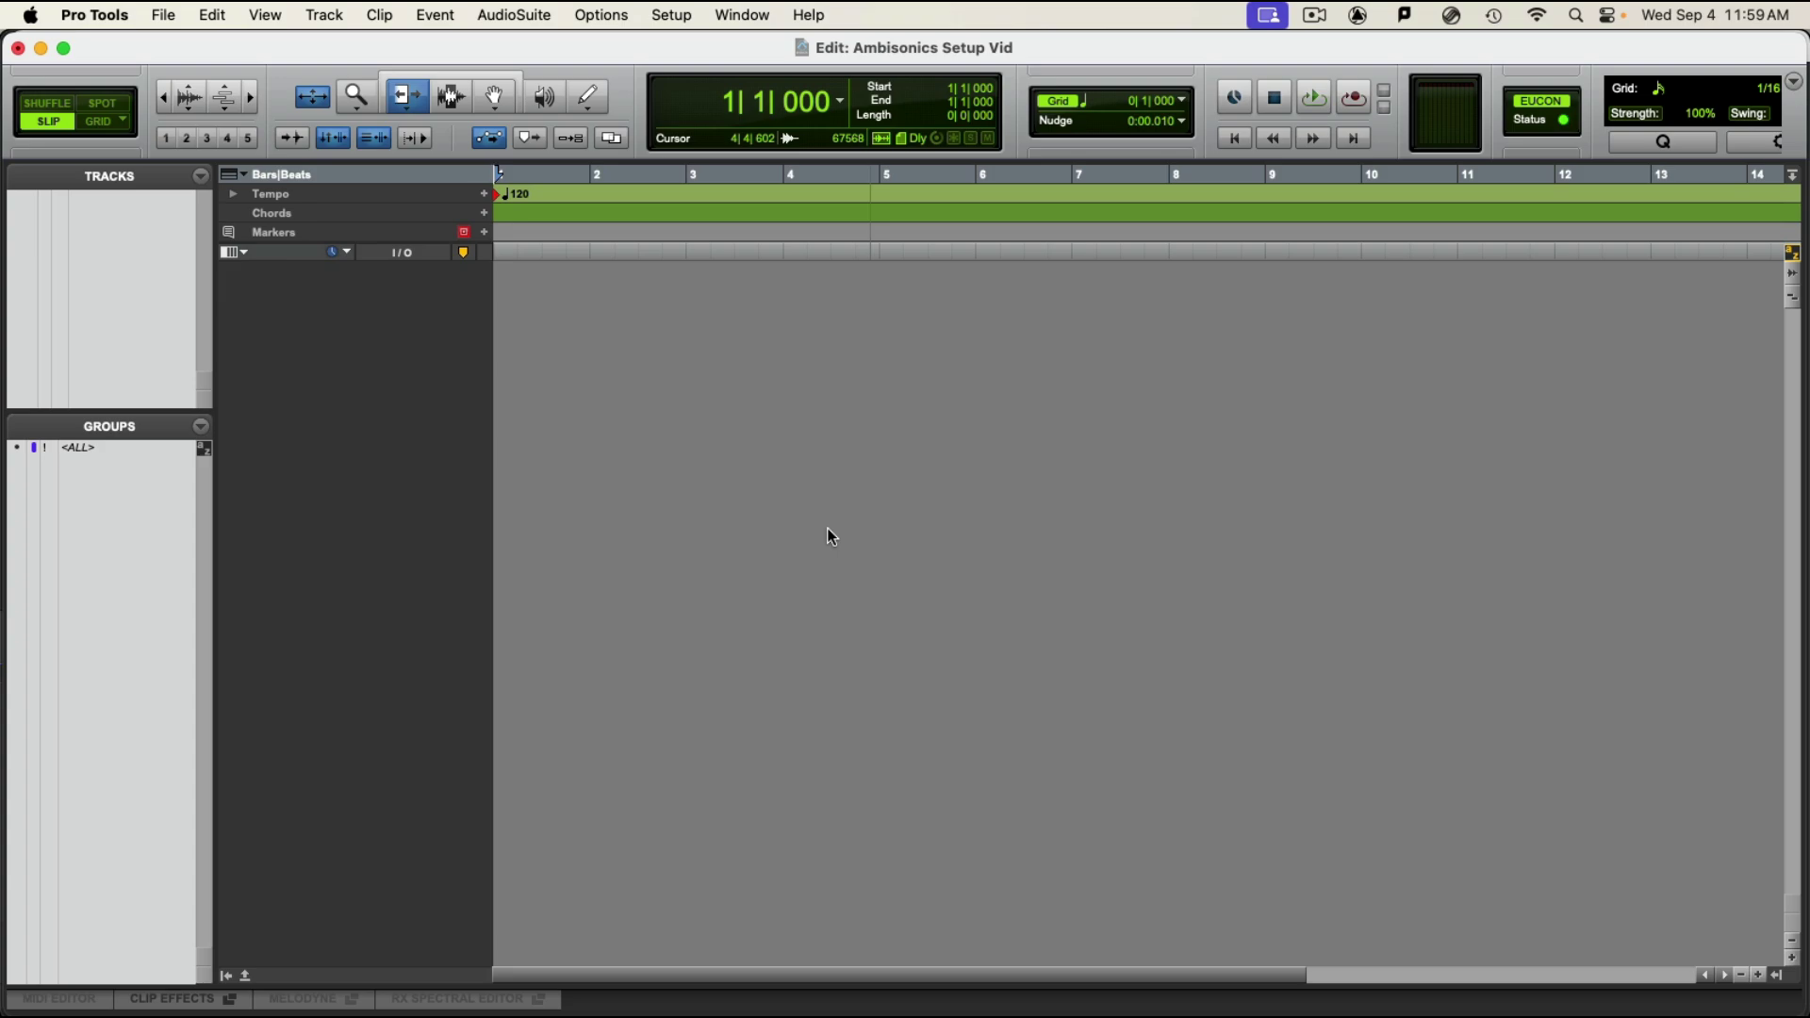
Step: Switch to Finder, hide Pro Tools and minimize the open Finder windows to clear the desktop
key(super+Tab)
key(Tab)
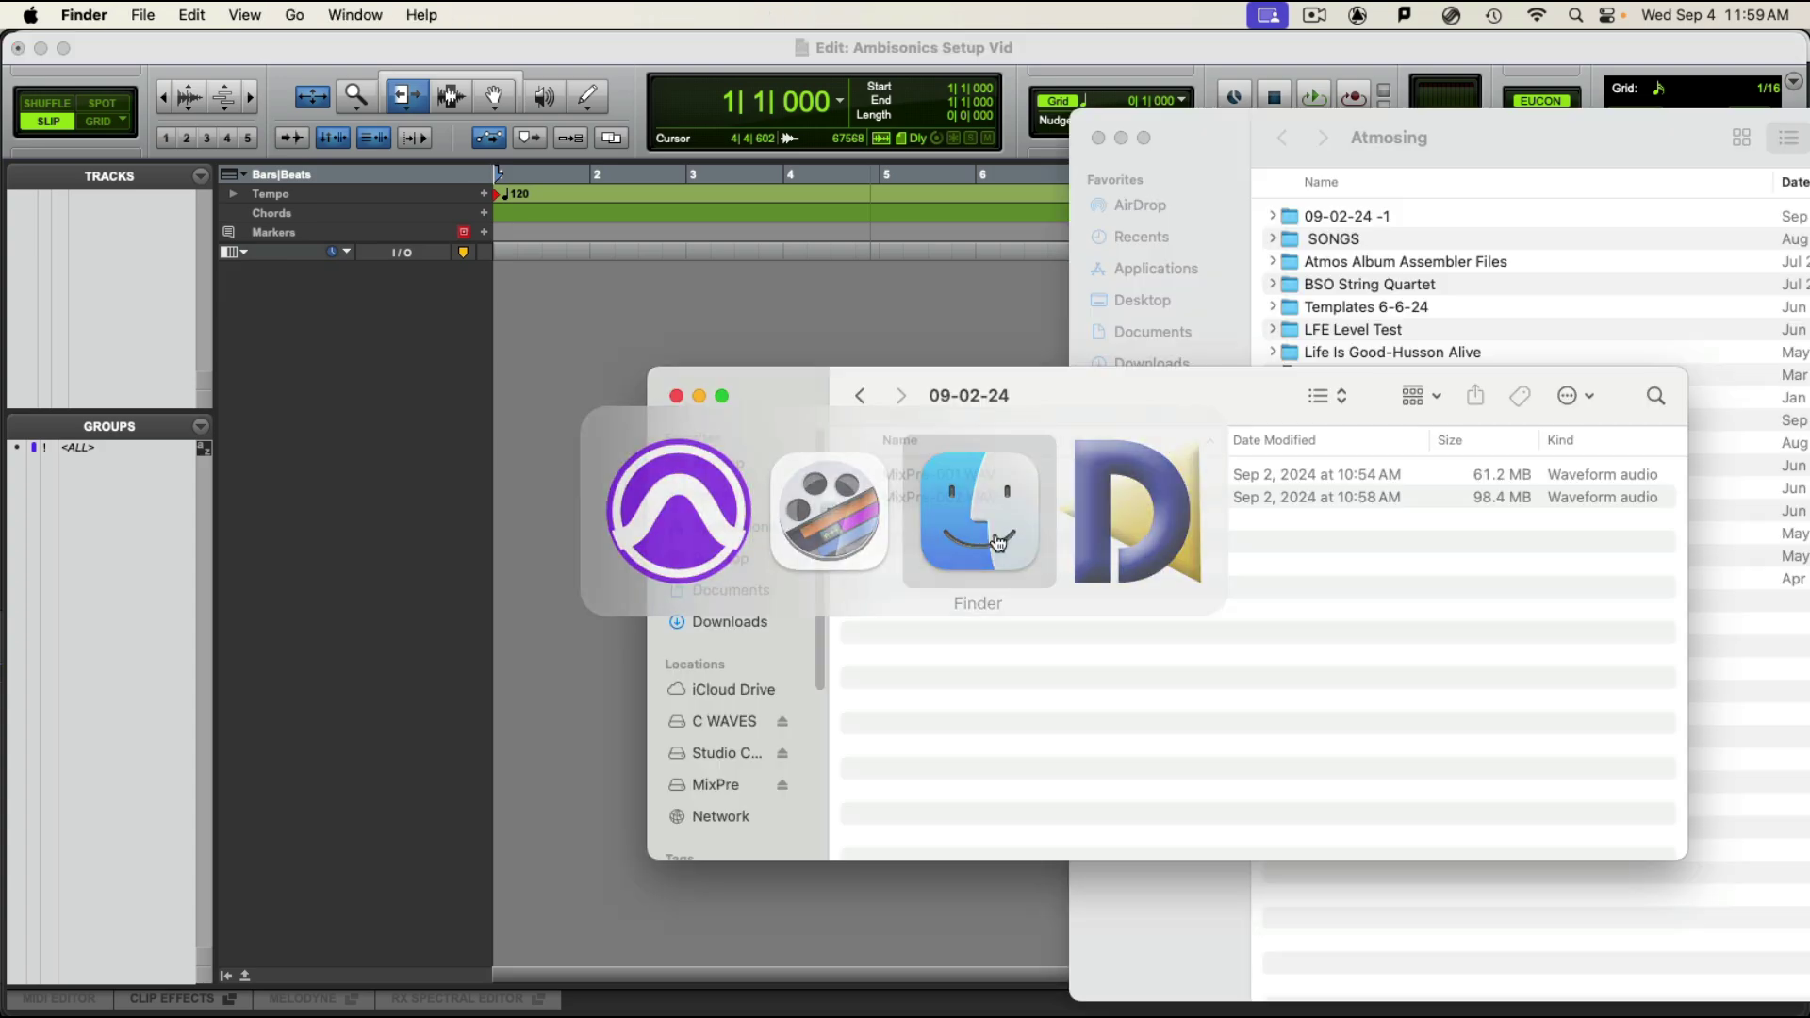
key(alt+super+h)
key(super+m)
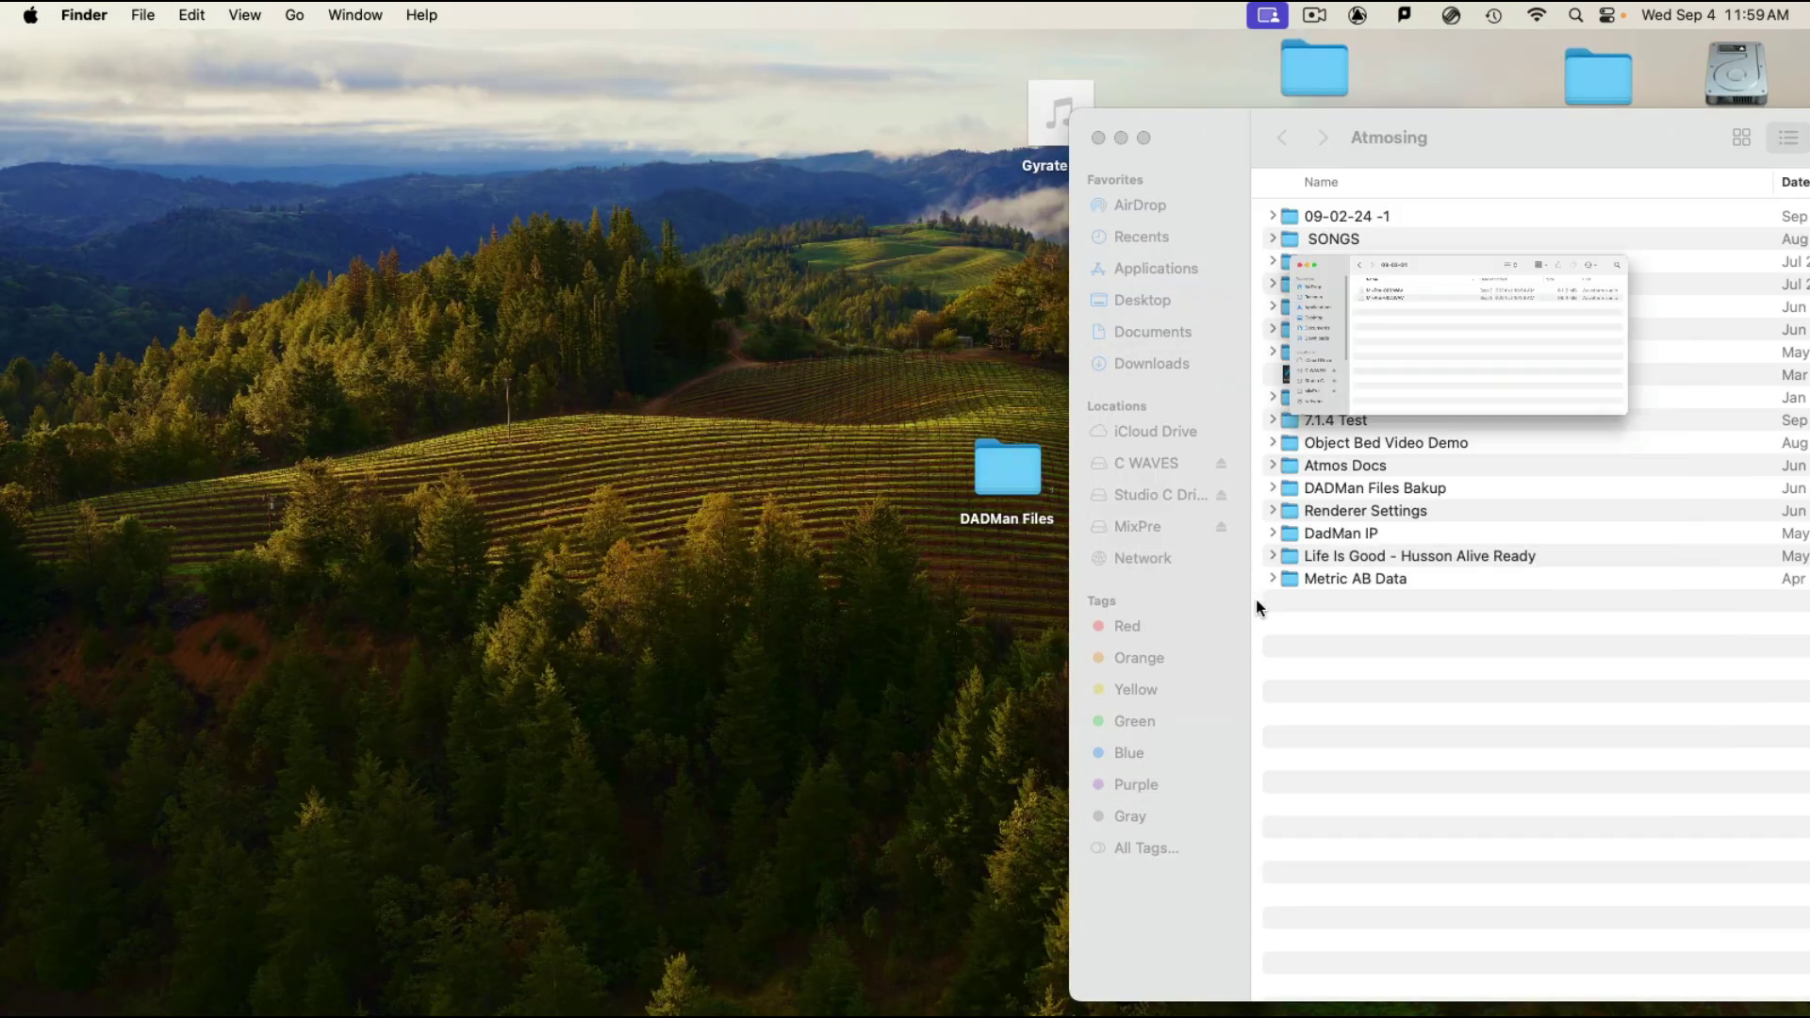
key(super+m)
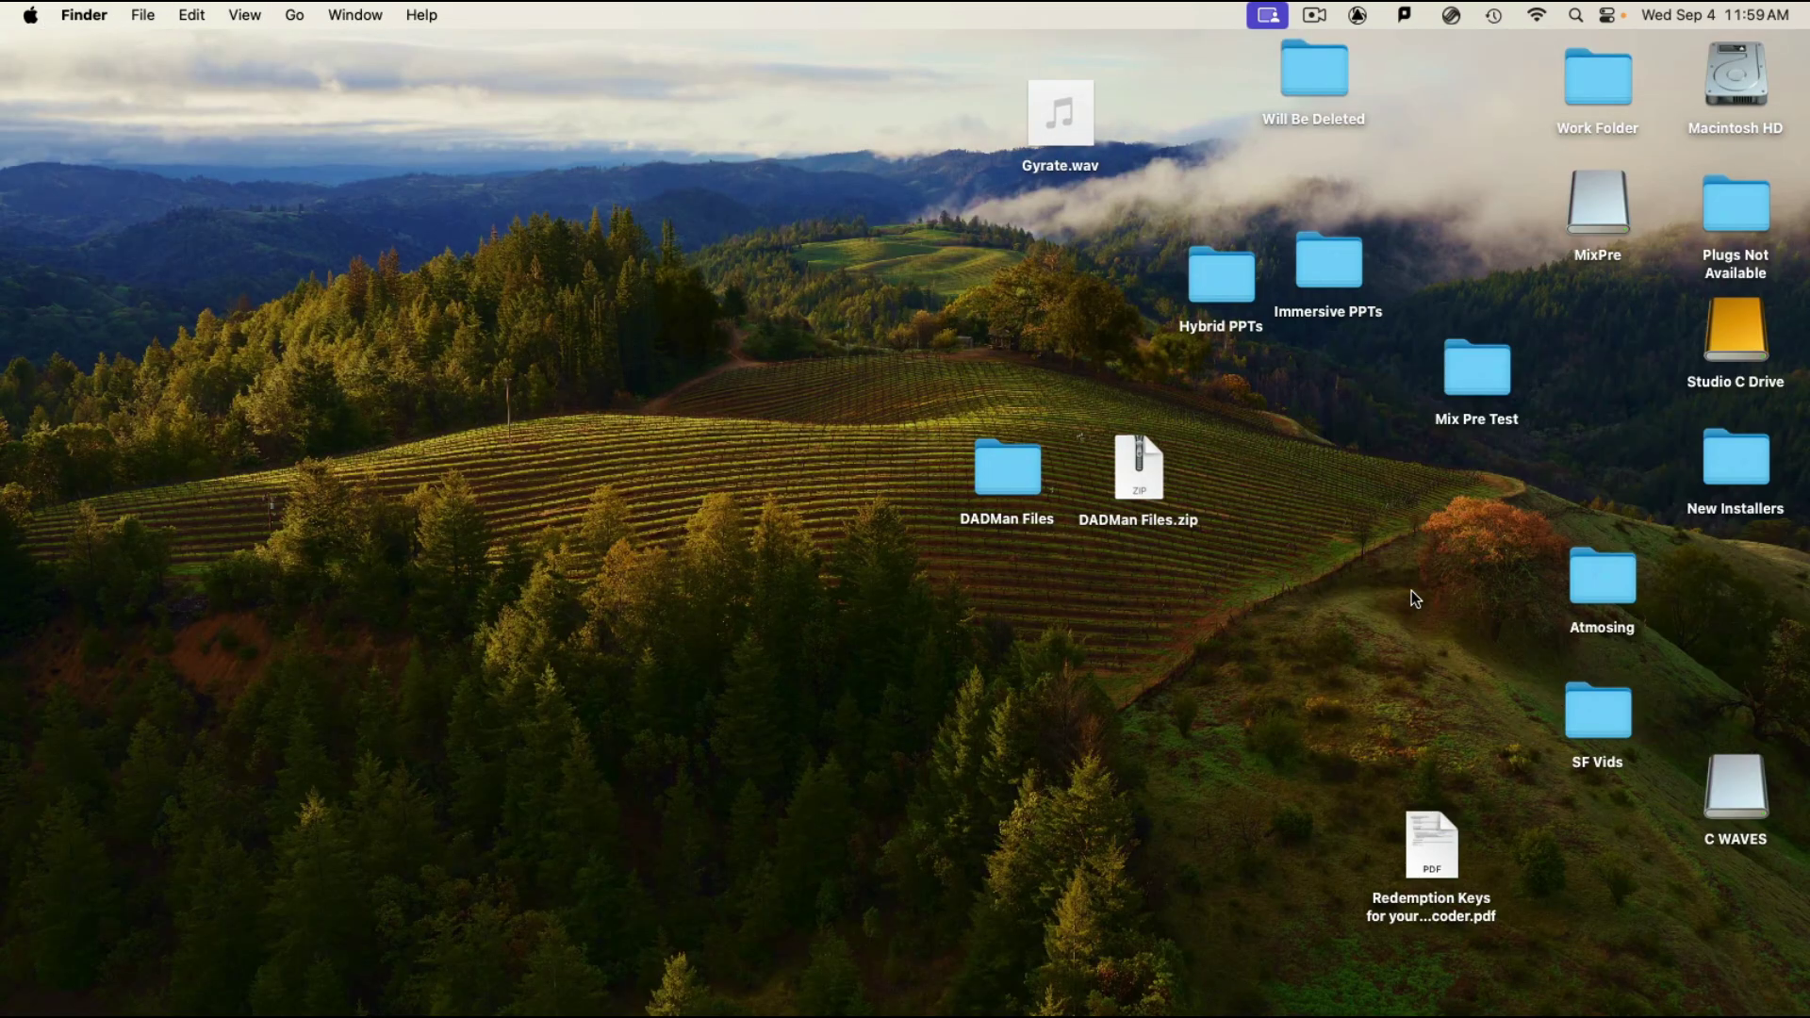
Step: Open the MixPre drive and copy its 09-02-24 folder onto the desktop
click(1614, 206)
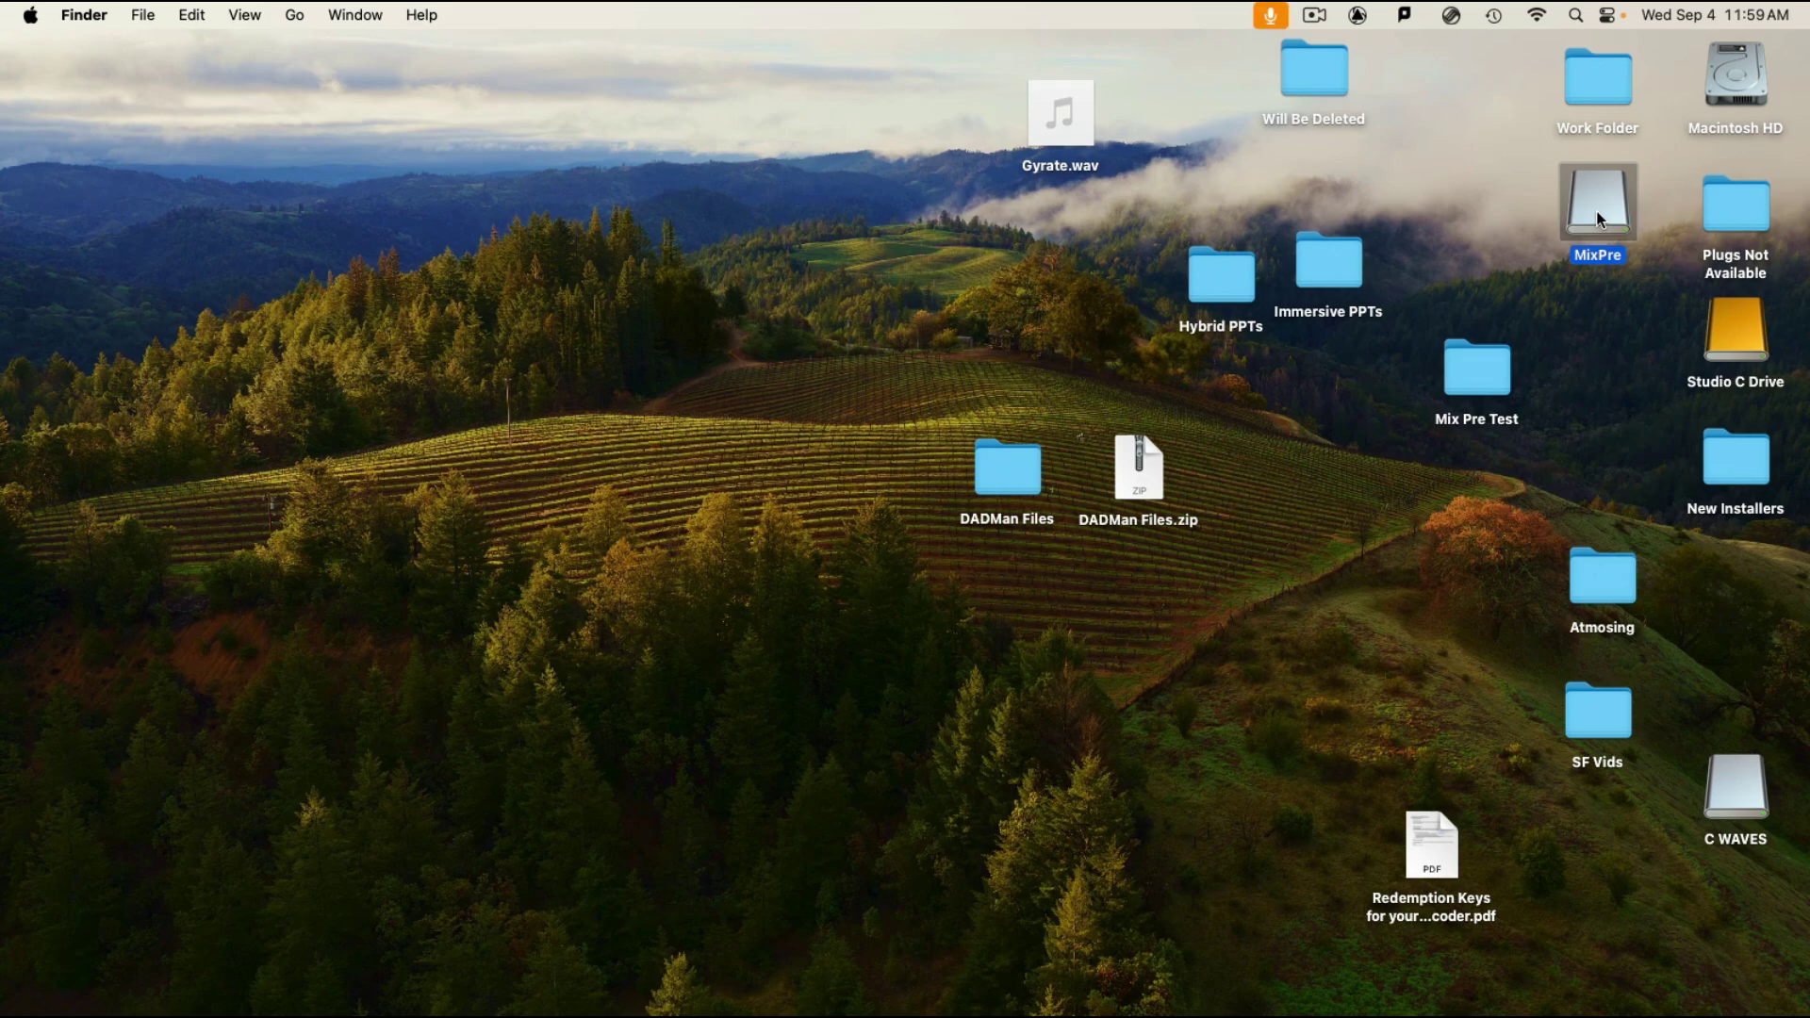
double_click(1598, 219)
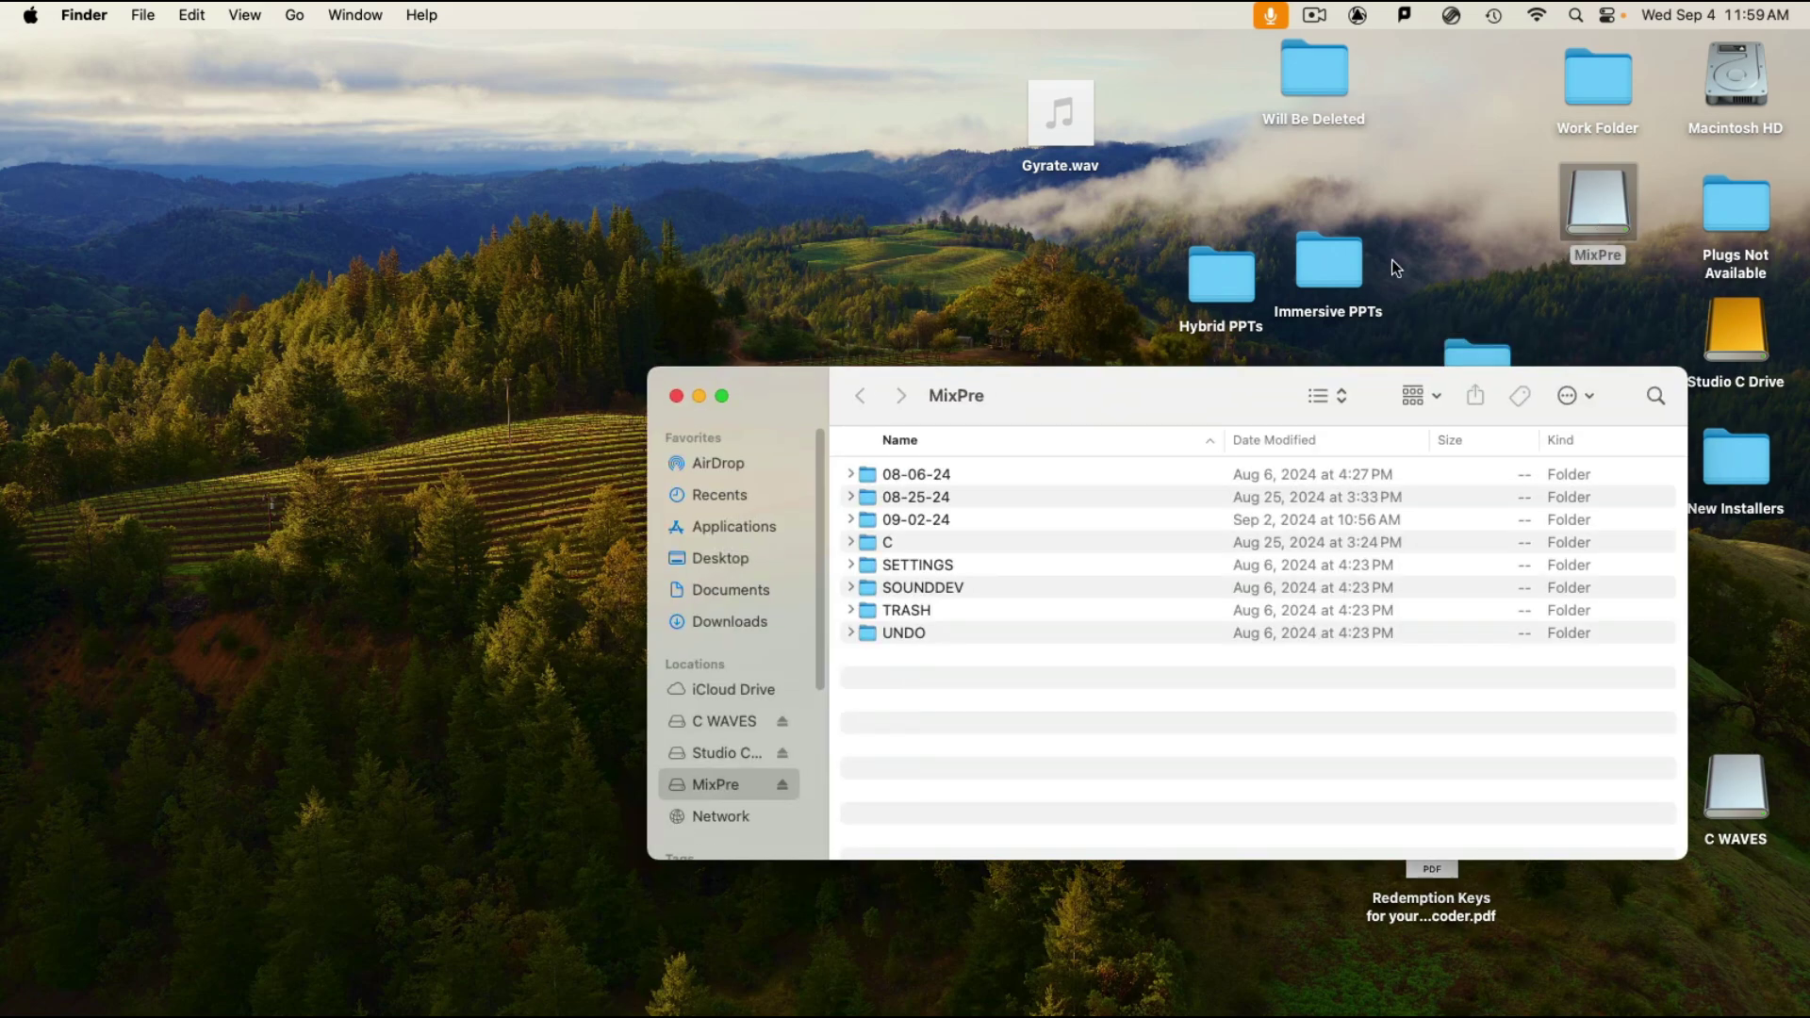
click(926, 522)
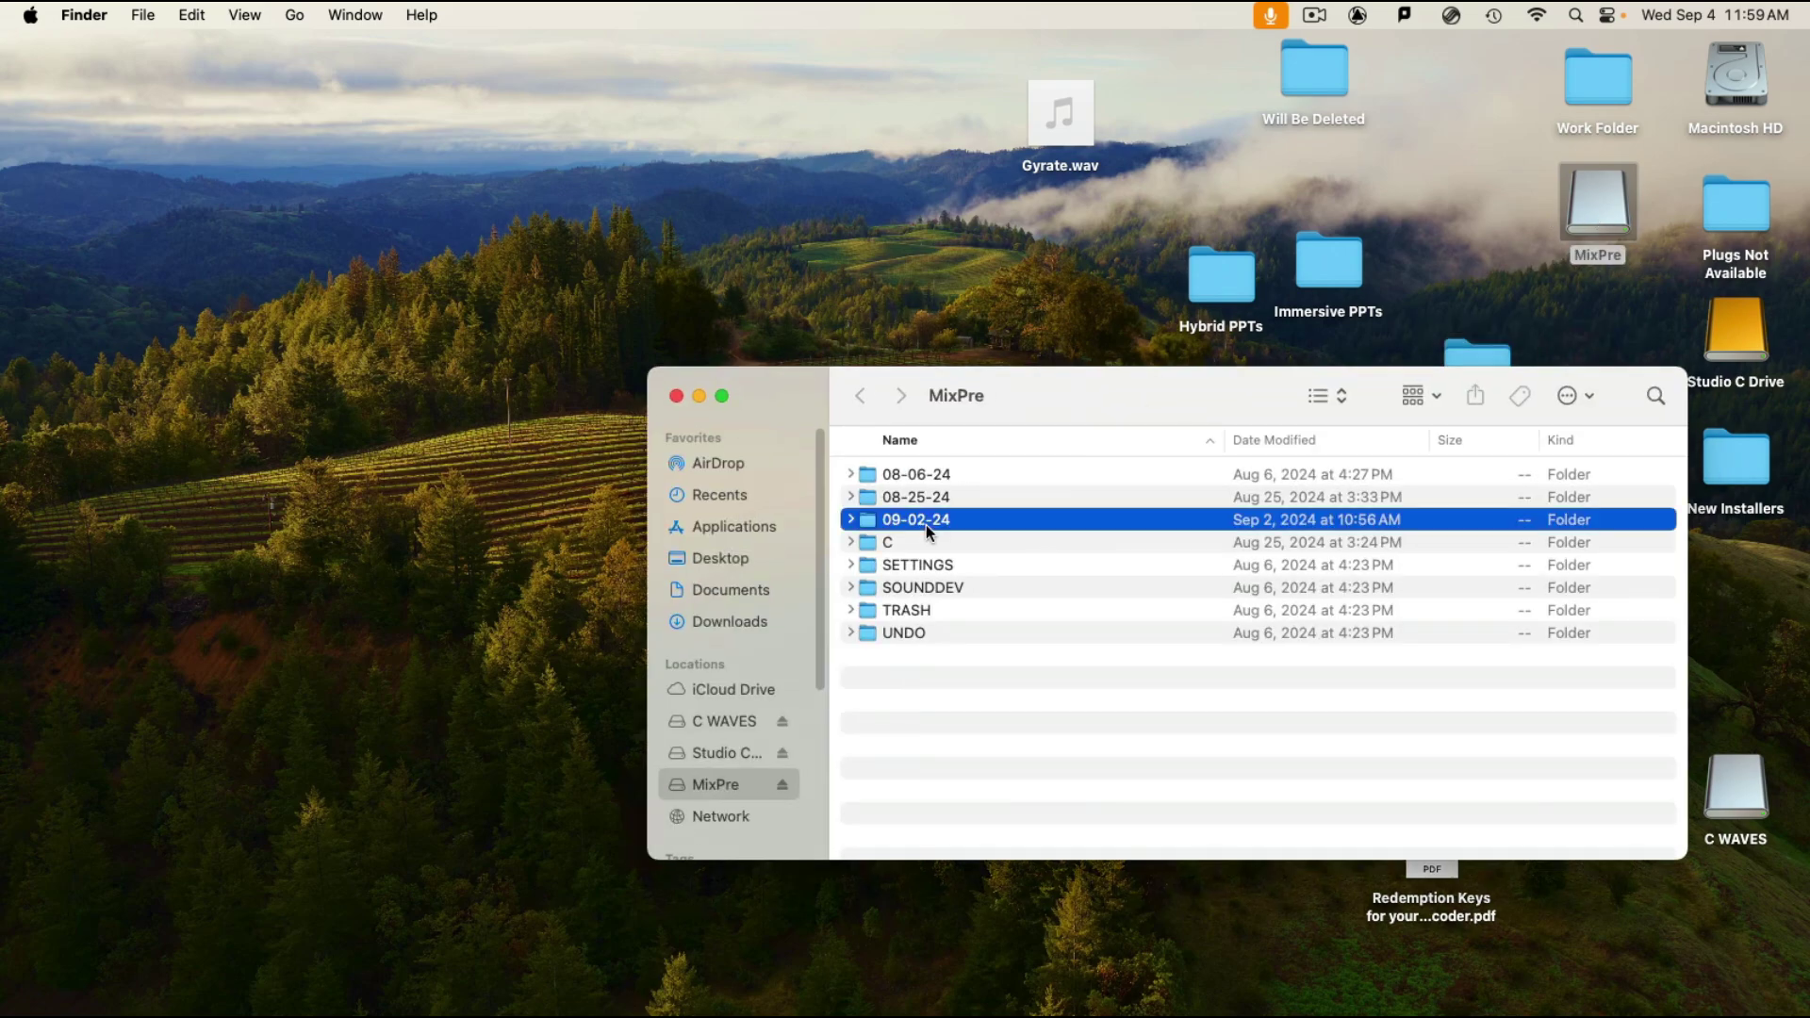
click(936, 497)
click(932, 483)
click(932, 498)
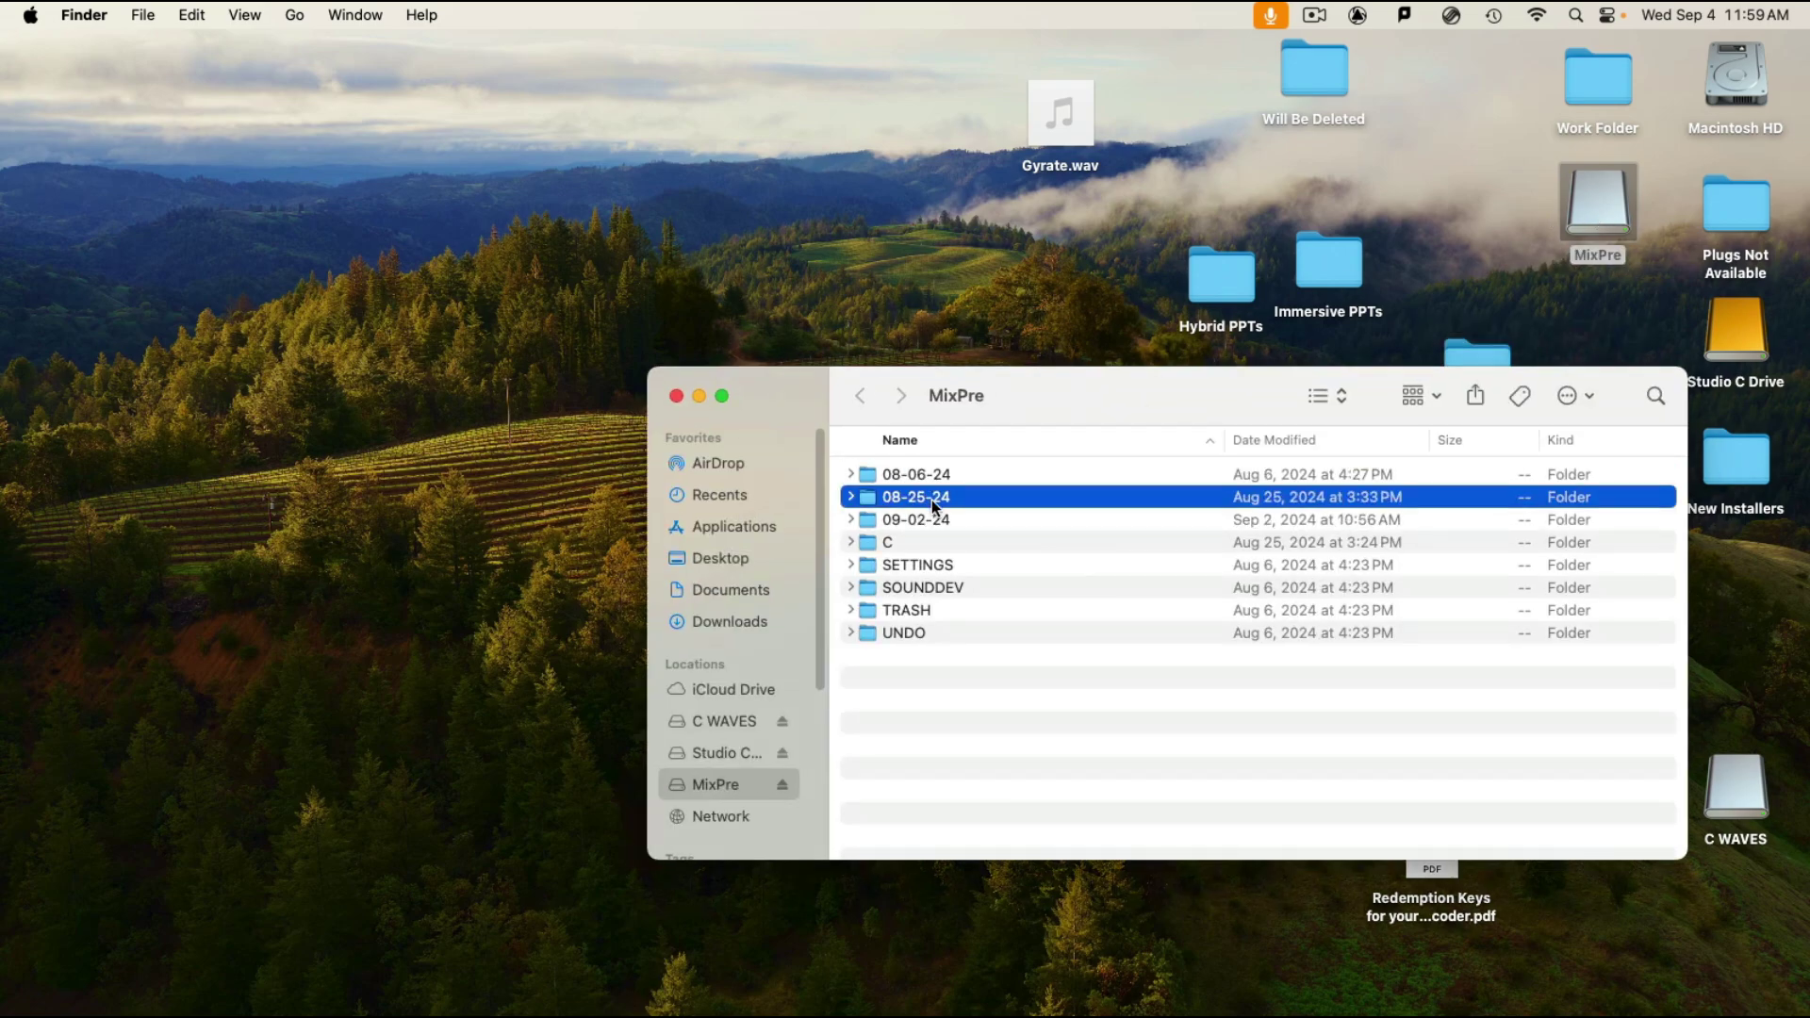
click(933, 520)
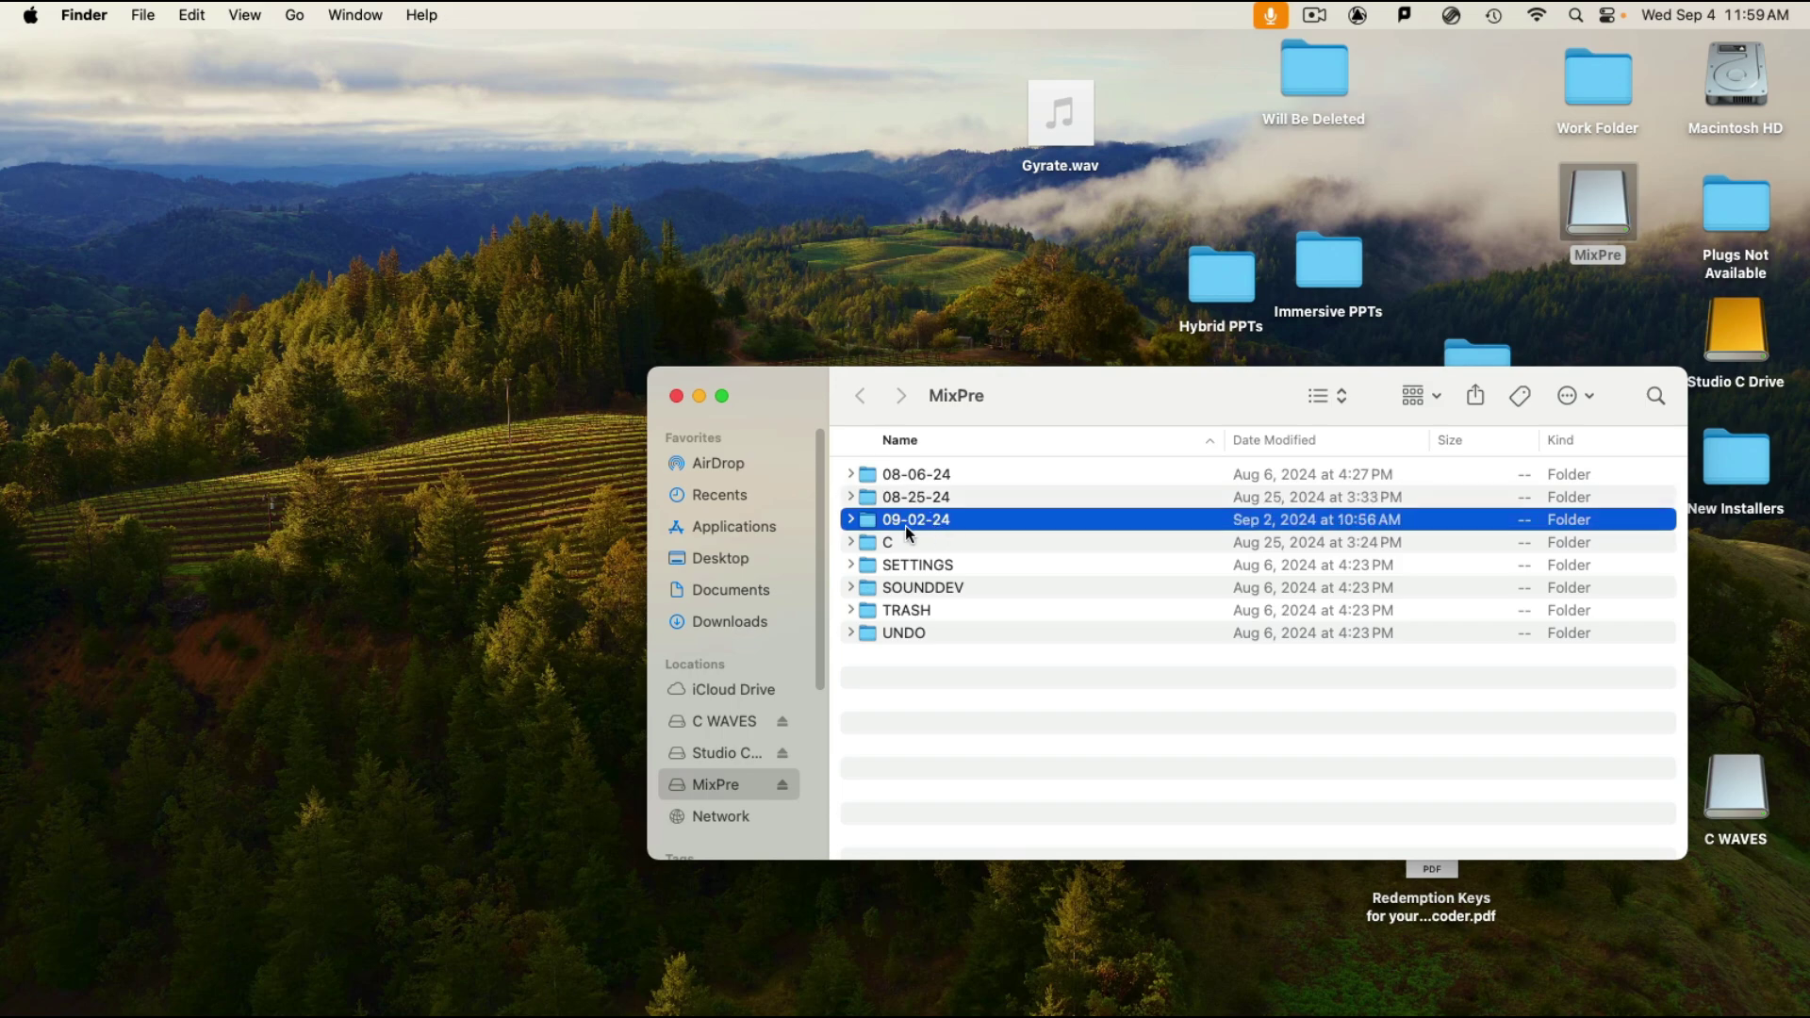
click(849, 528)
click(849, 529)
drag(894, 522, 445, 645)
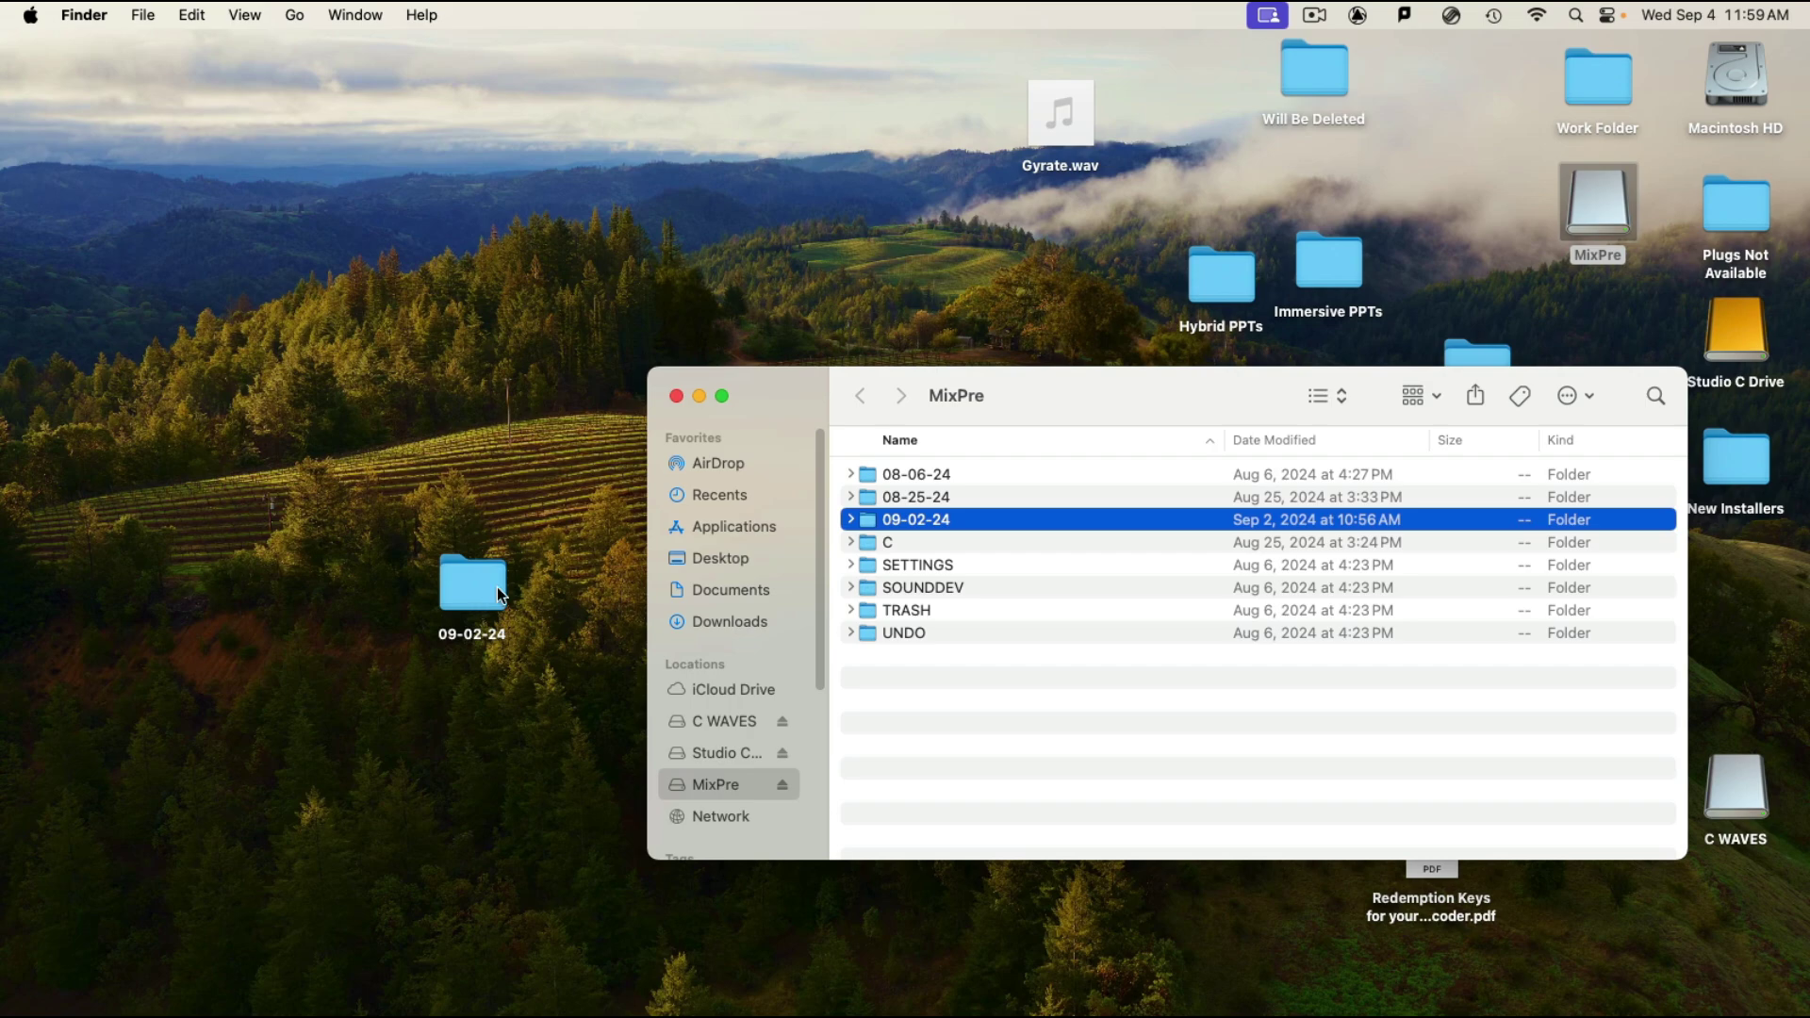
Step: Open the desktop 09-02-24 folder, drag MixPre-002.WAV toward Pro Tools, and return to Pro Tools
key(super+Tab)
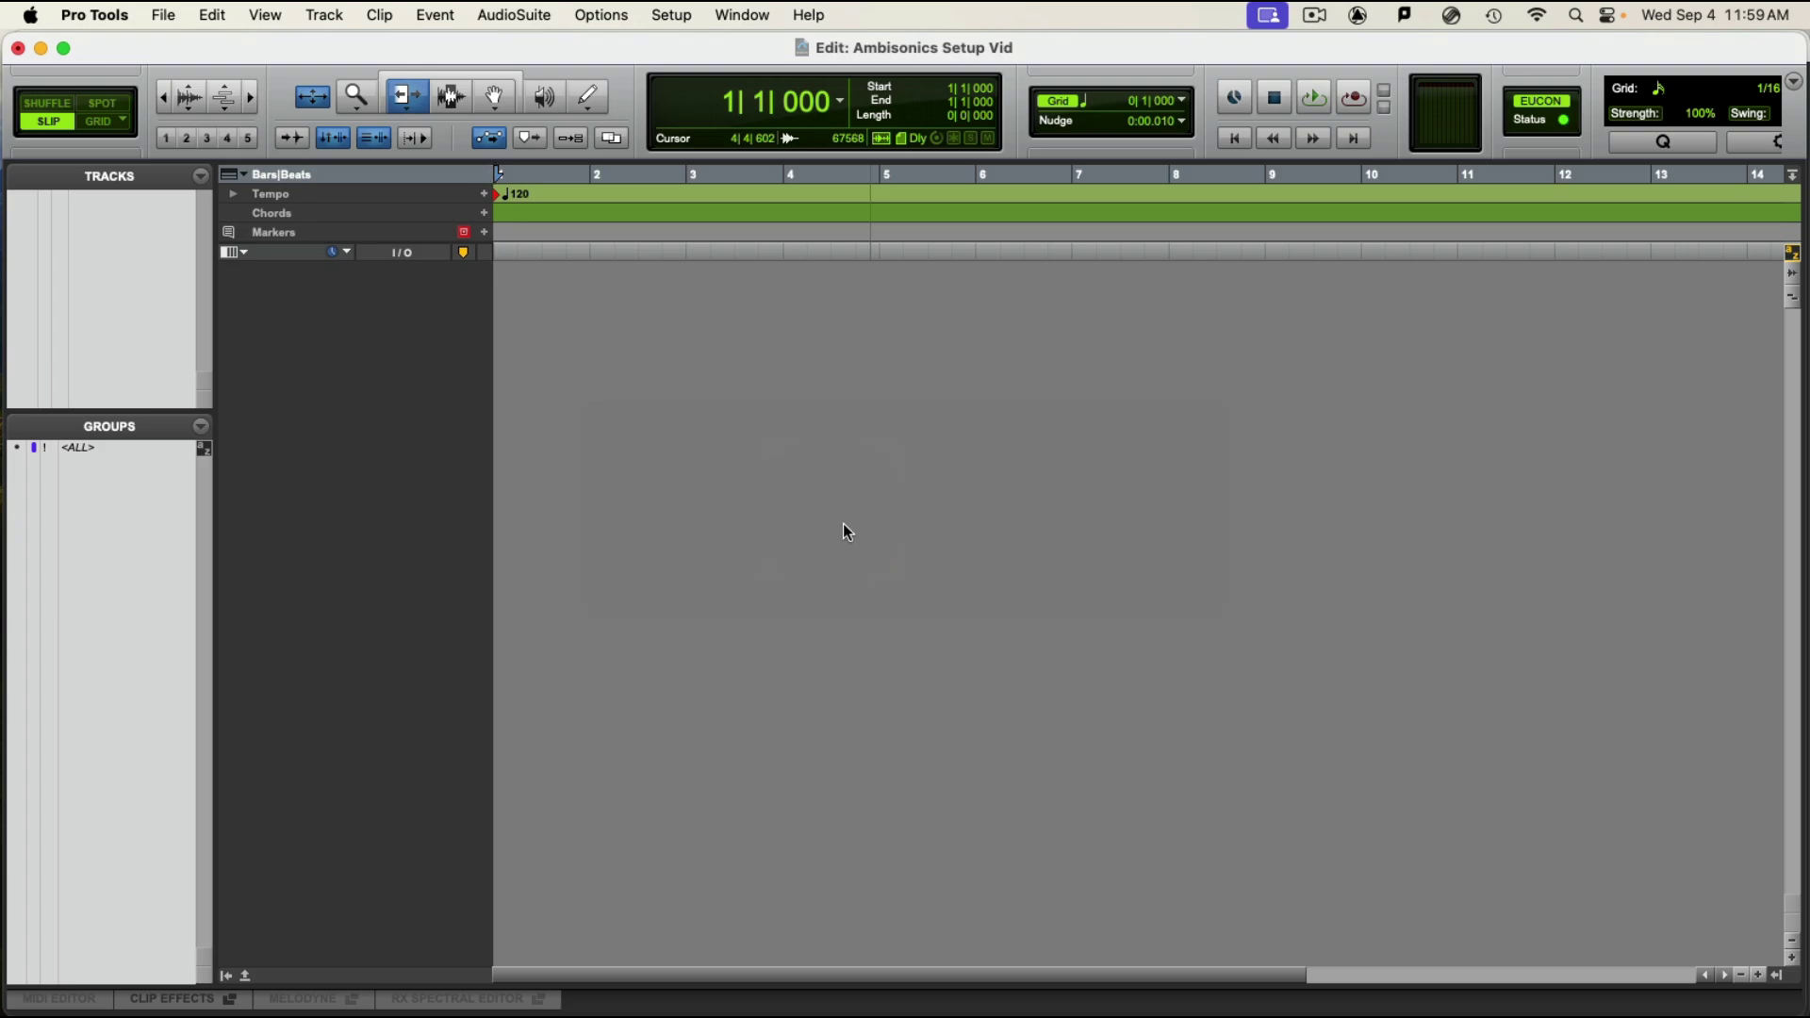
key(super+Tab)
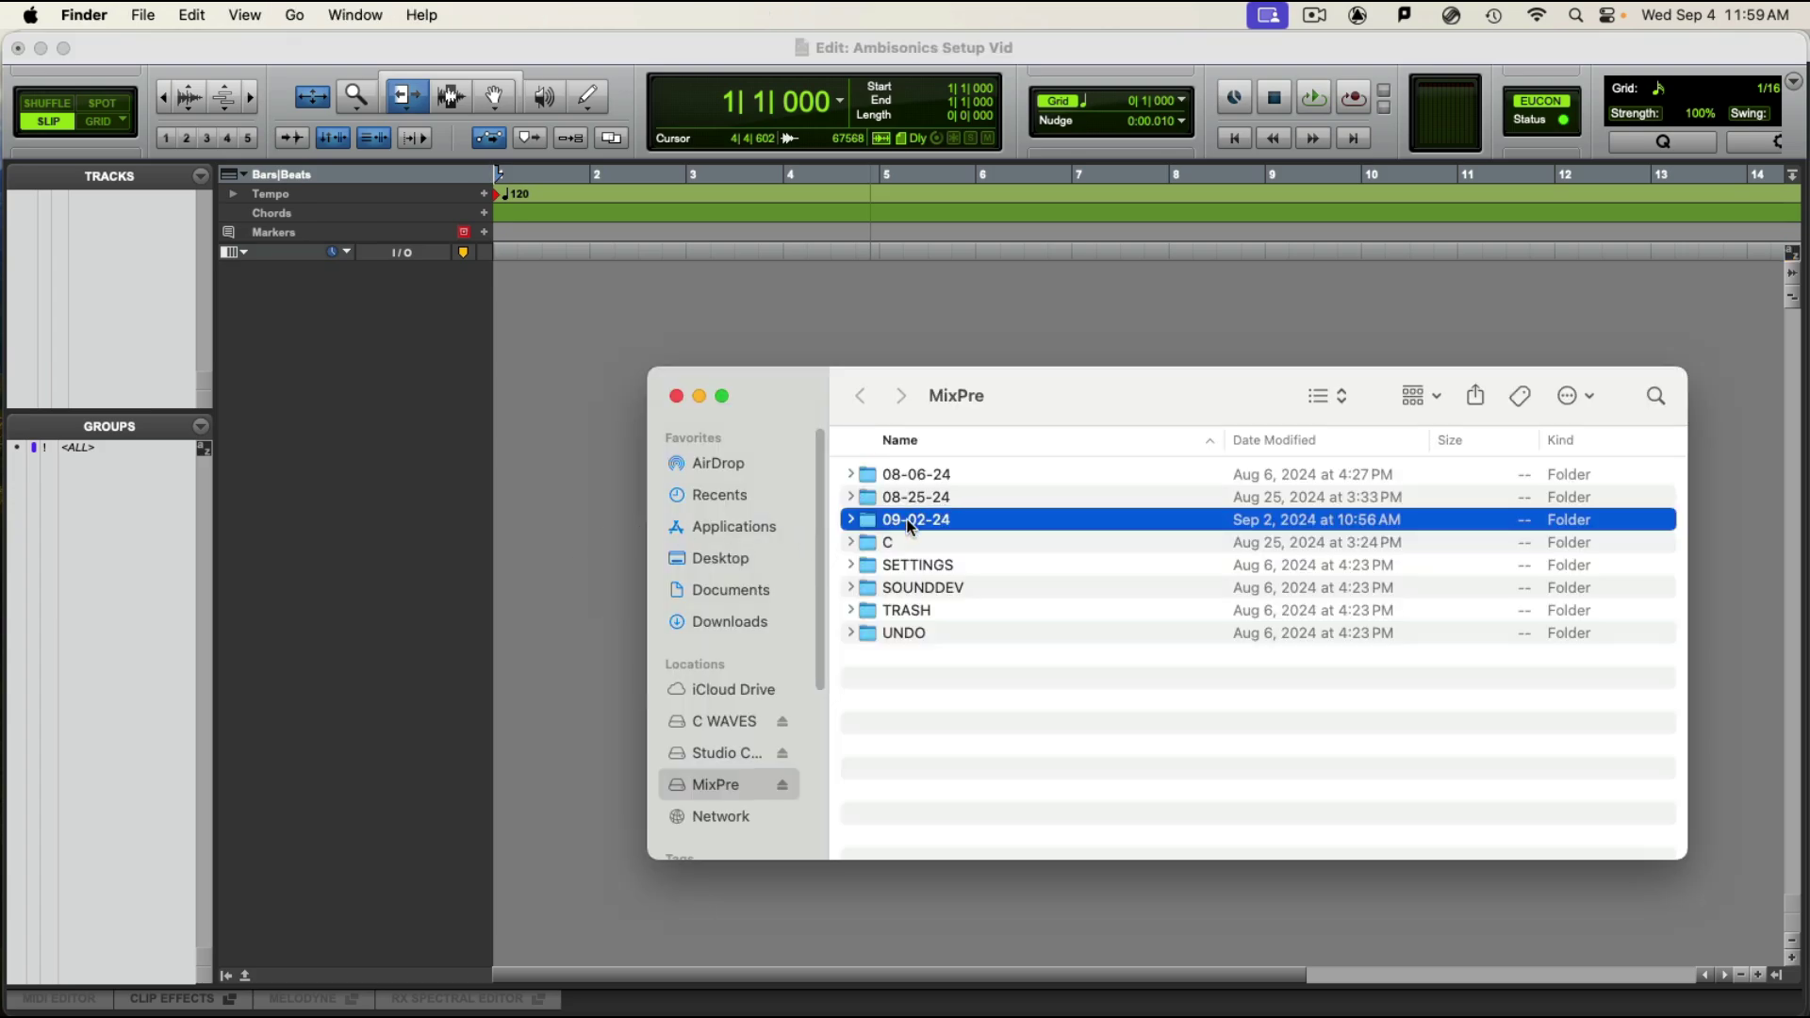
click(738, 563)
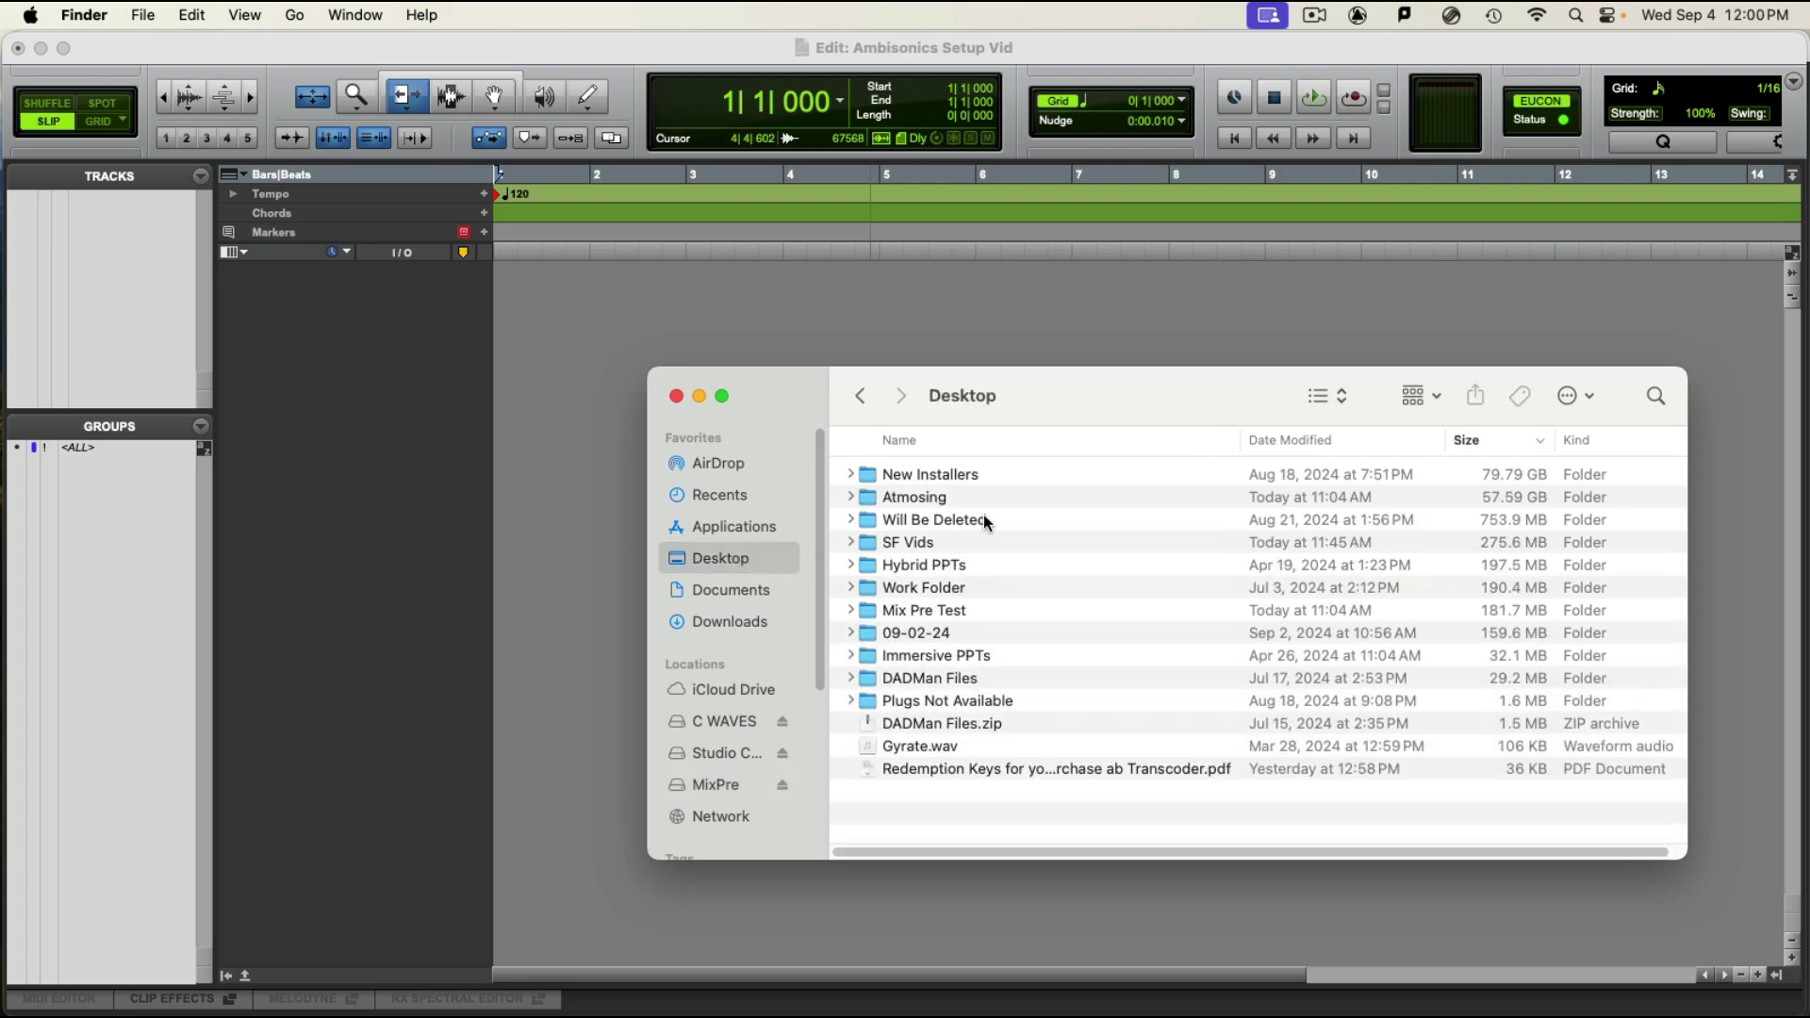
click(919, 636)
double_click(920, 636)
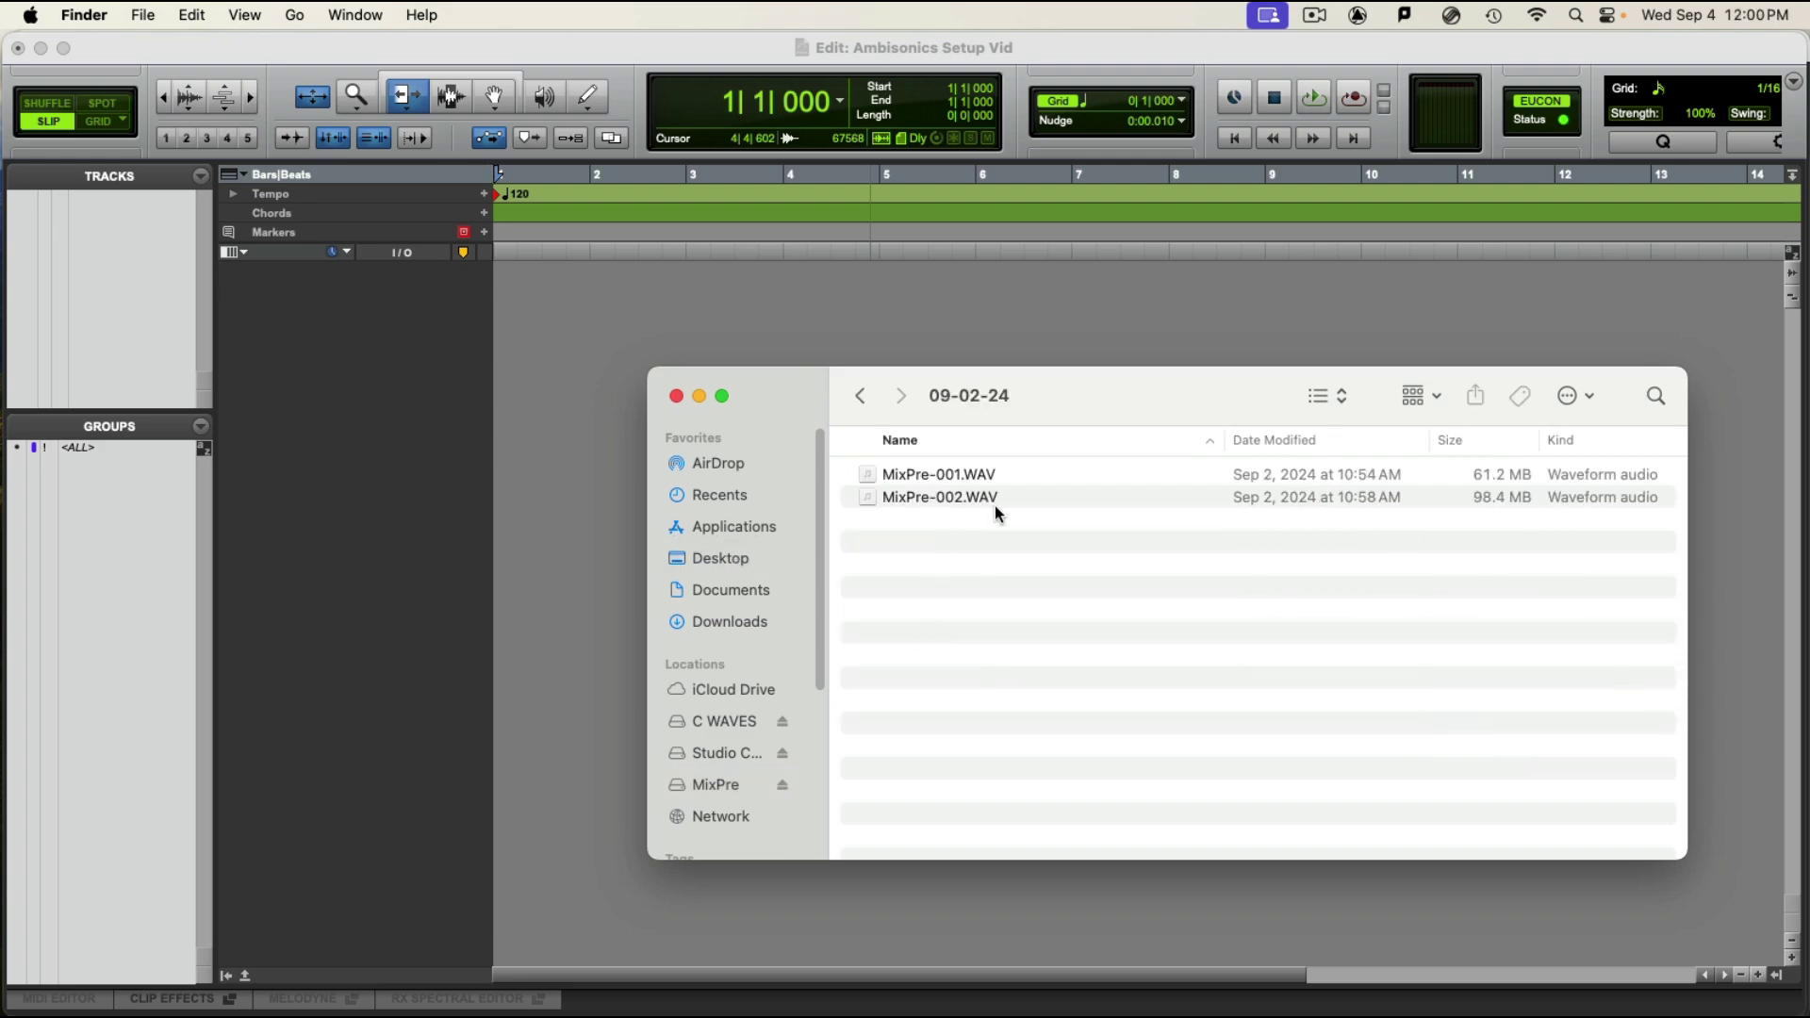
drag(996, 507, 1809, 1017)
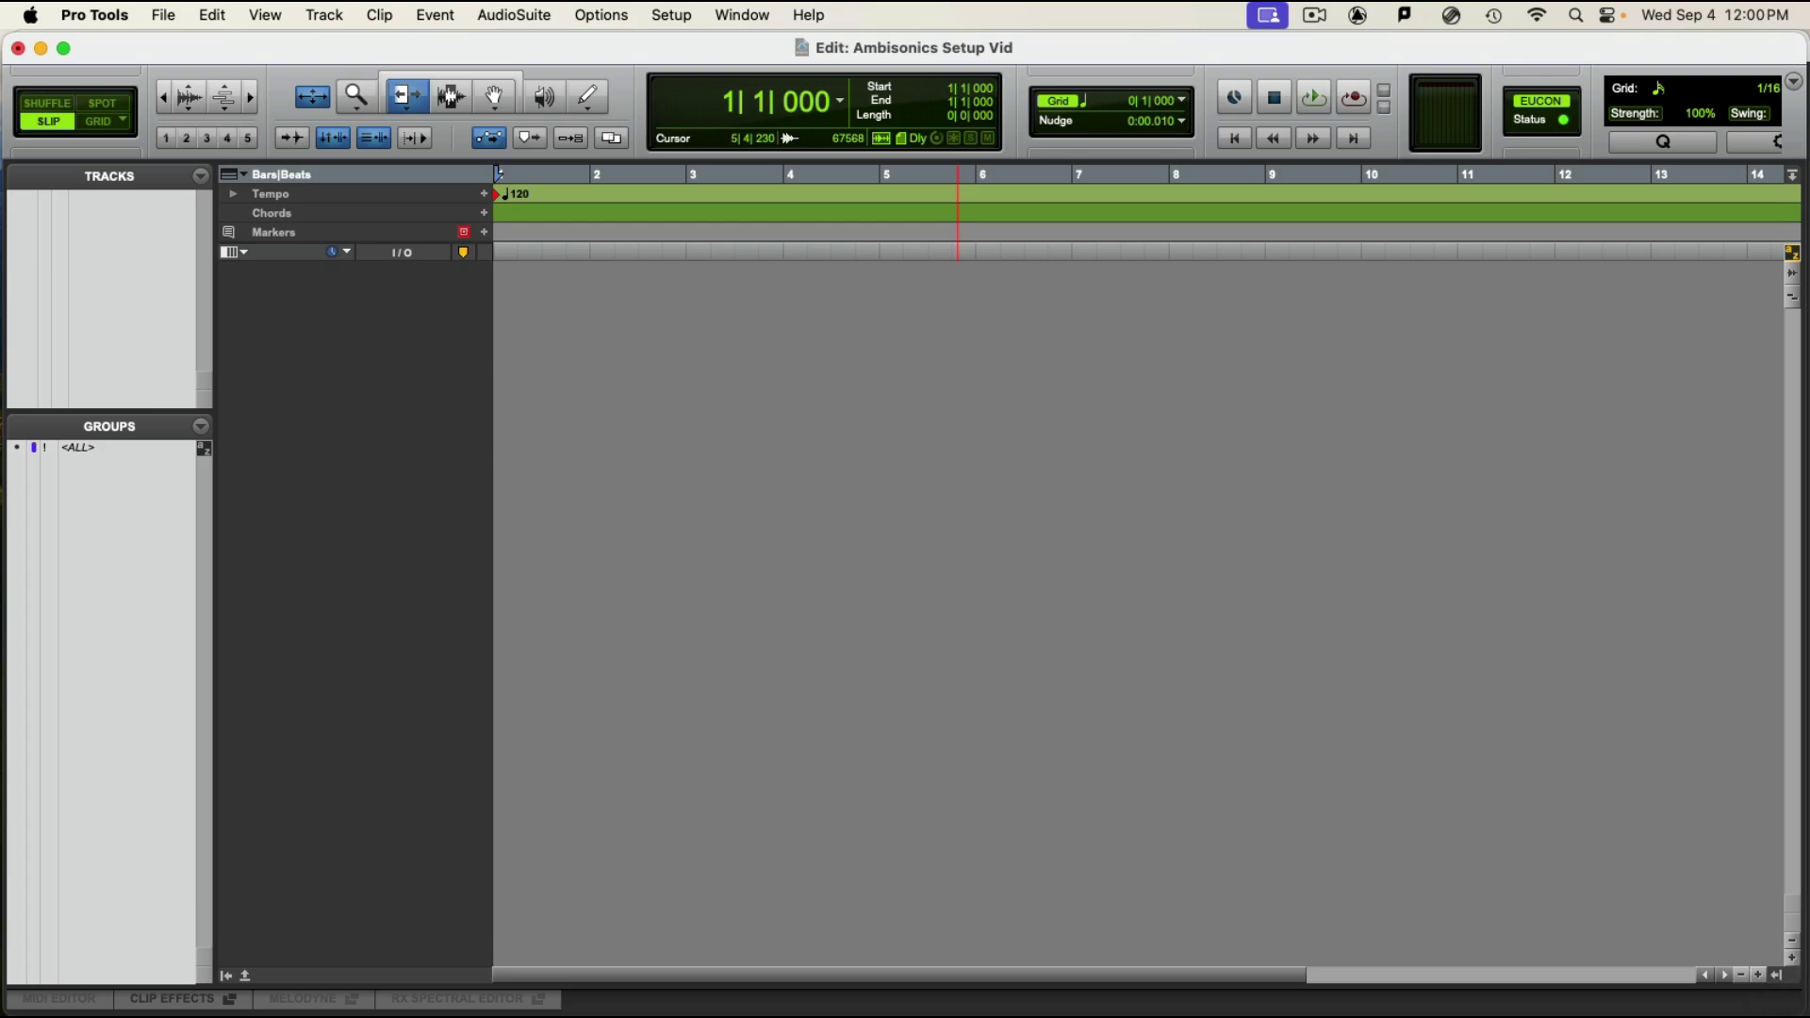
key(super+Tab)
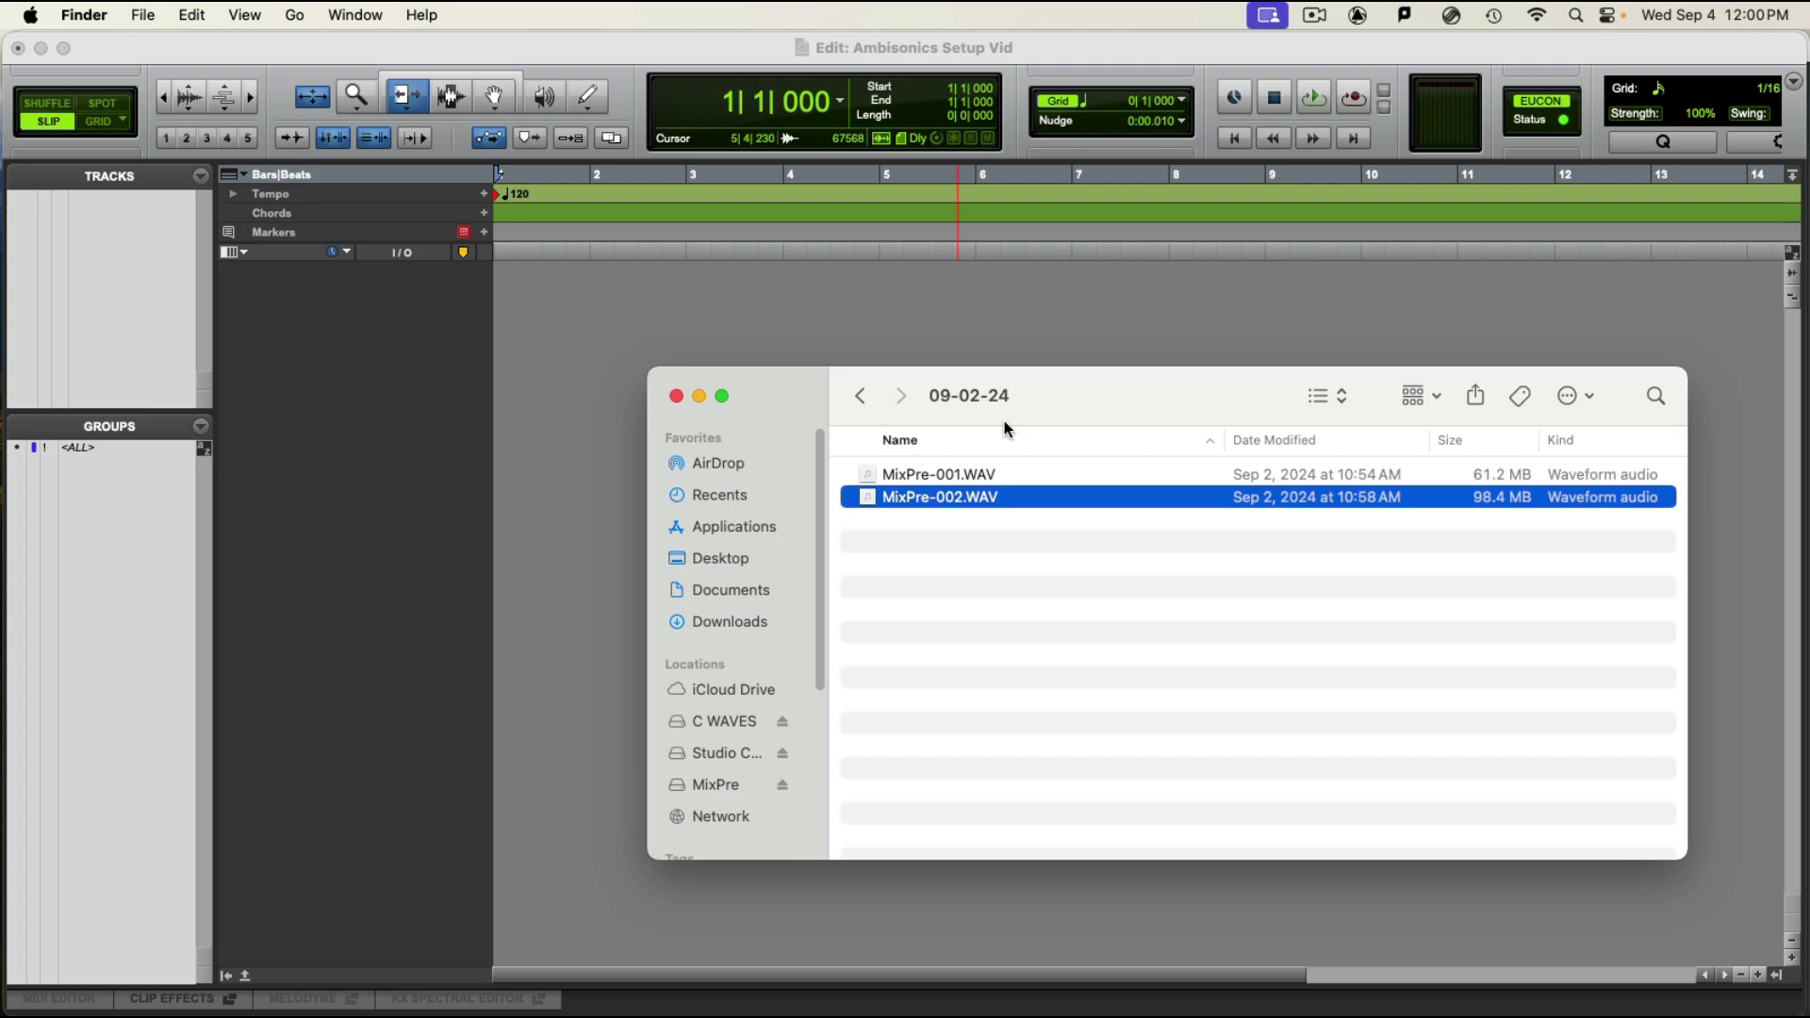
click(1004, 333)
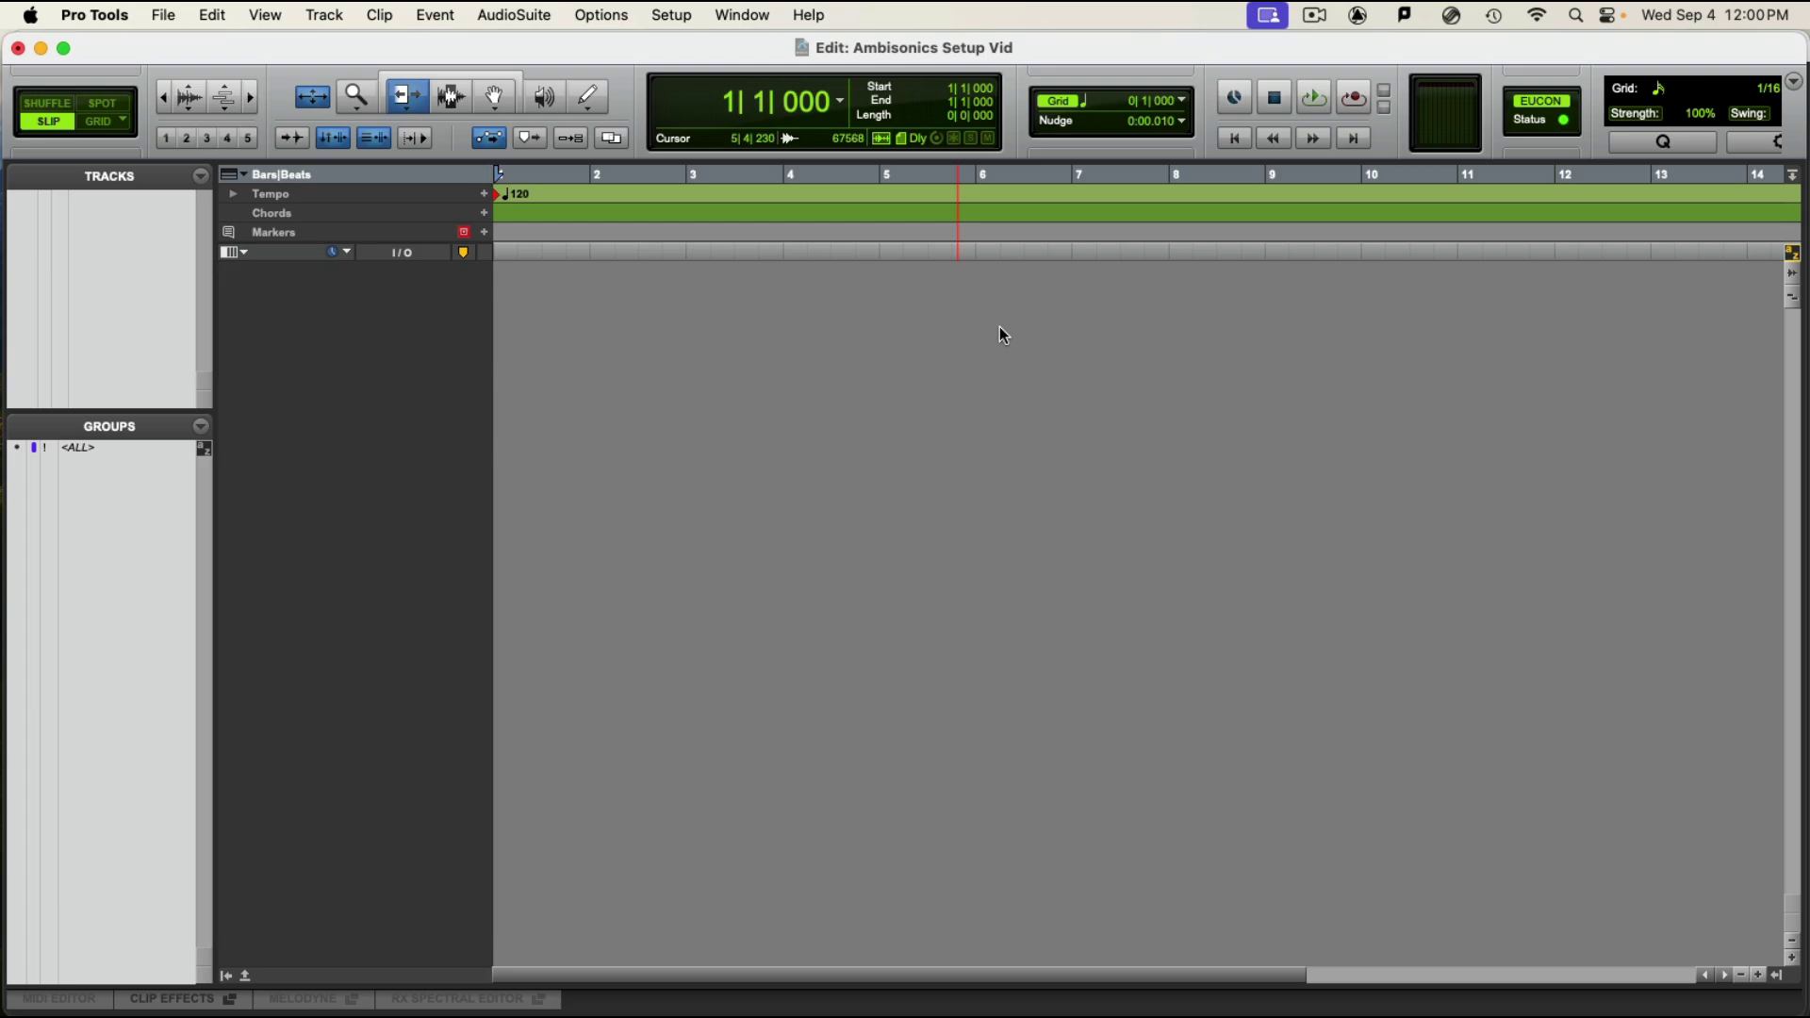
Step: Use File > Import > Audio to select MixPre-002.WAV from Desktop/09-02-24
click(89, 13)
mouse_move(165, 13)
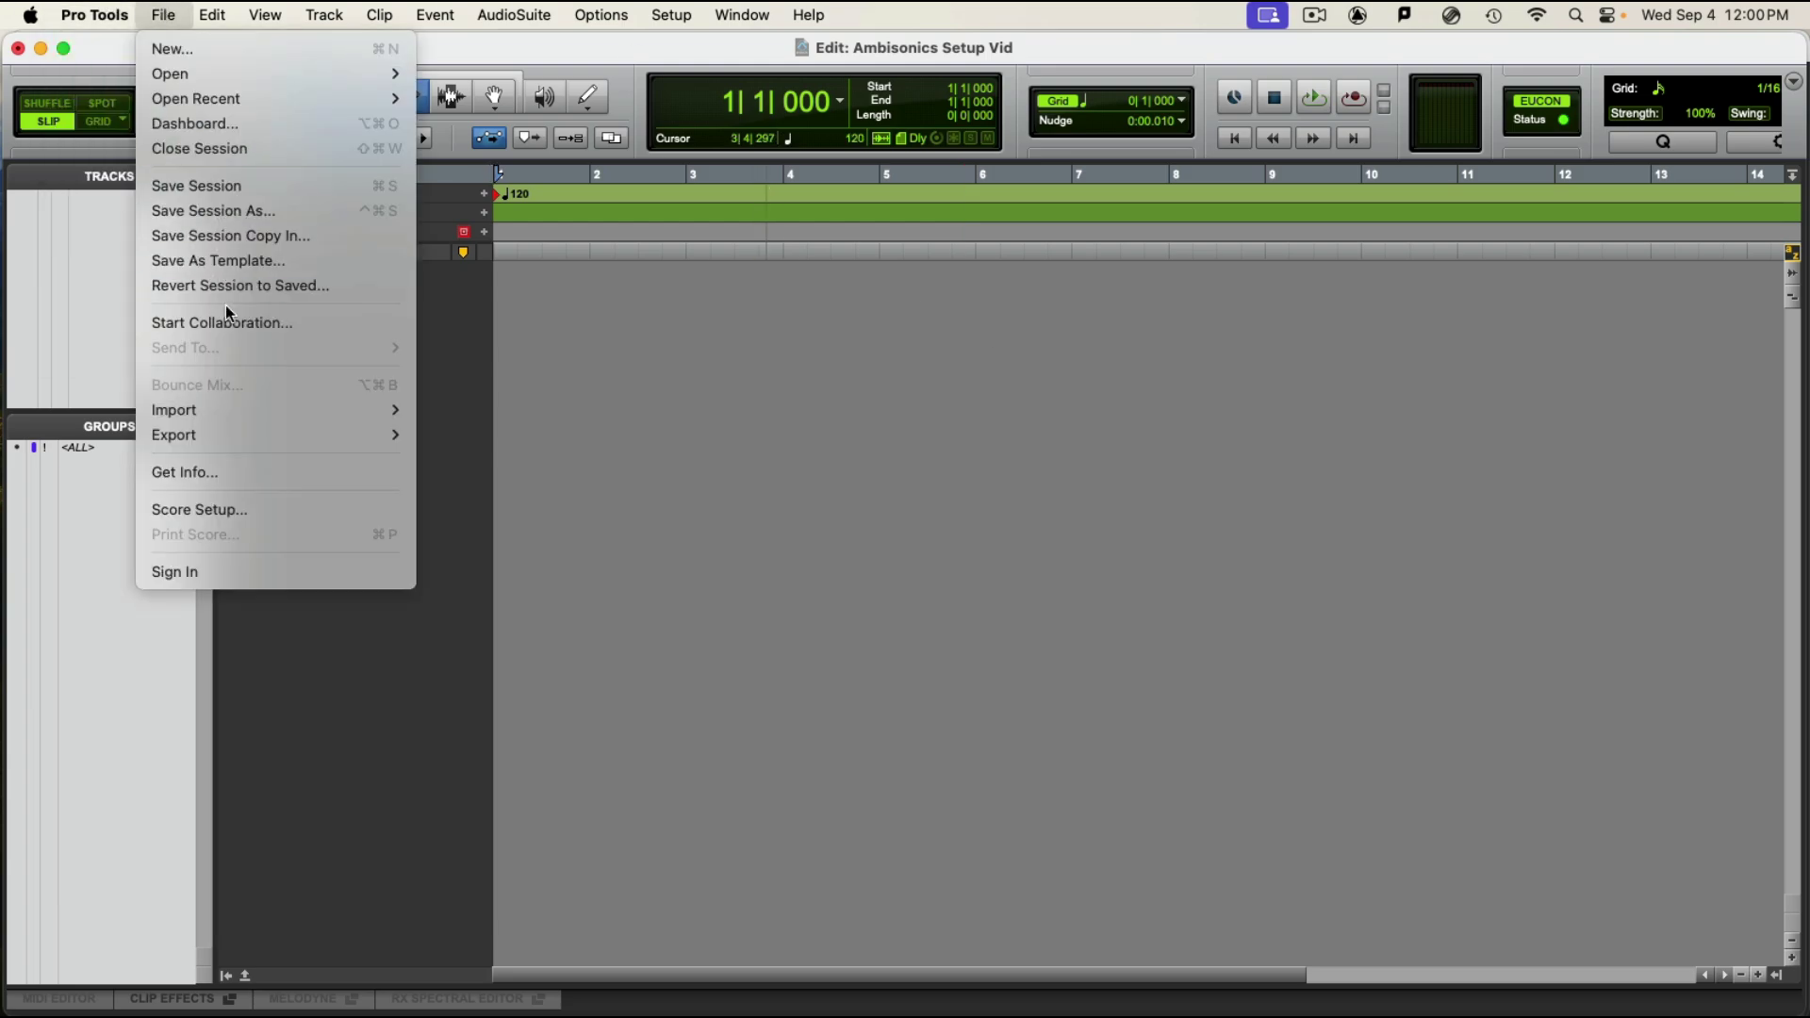
mouse_move(231, 405)
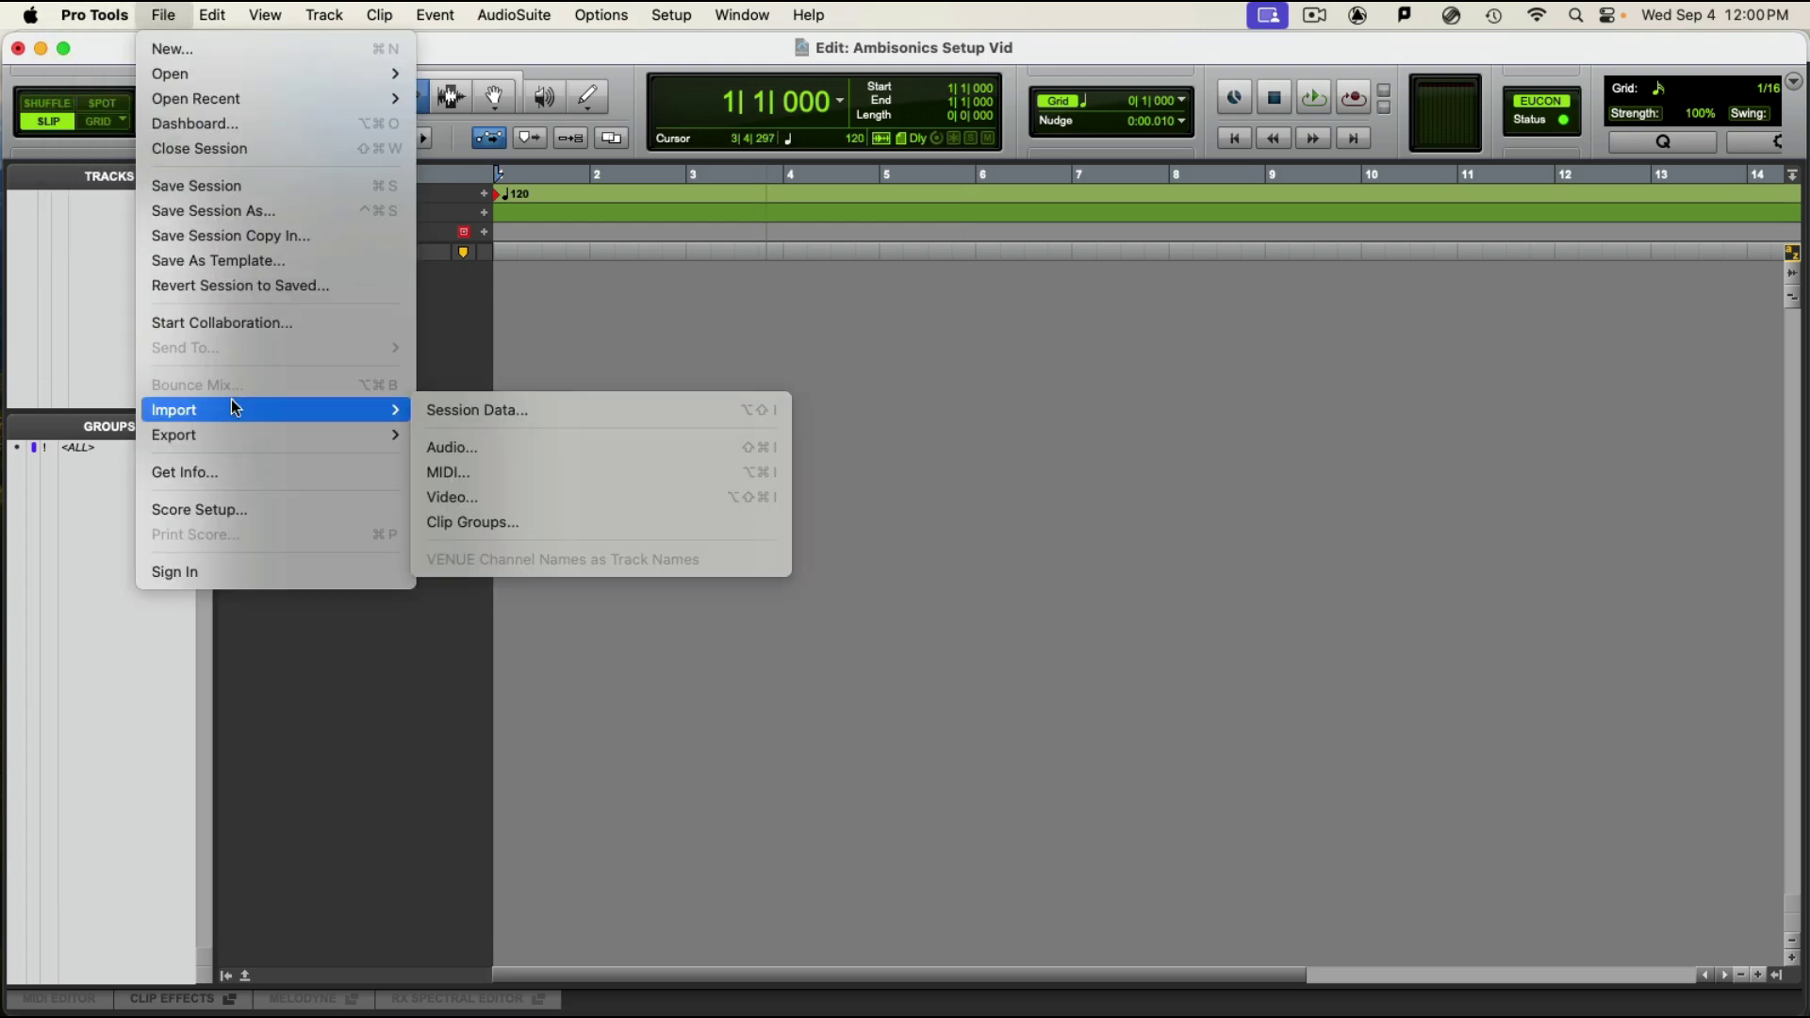
click(510, 449)
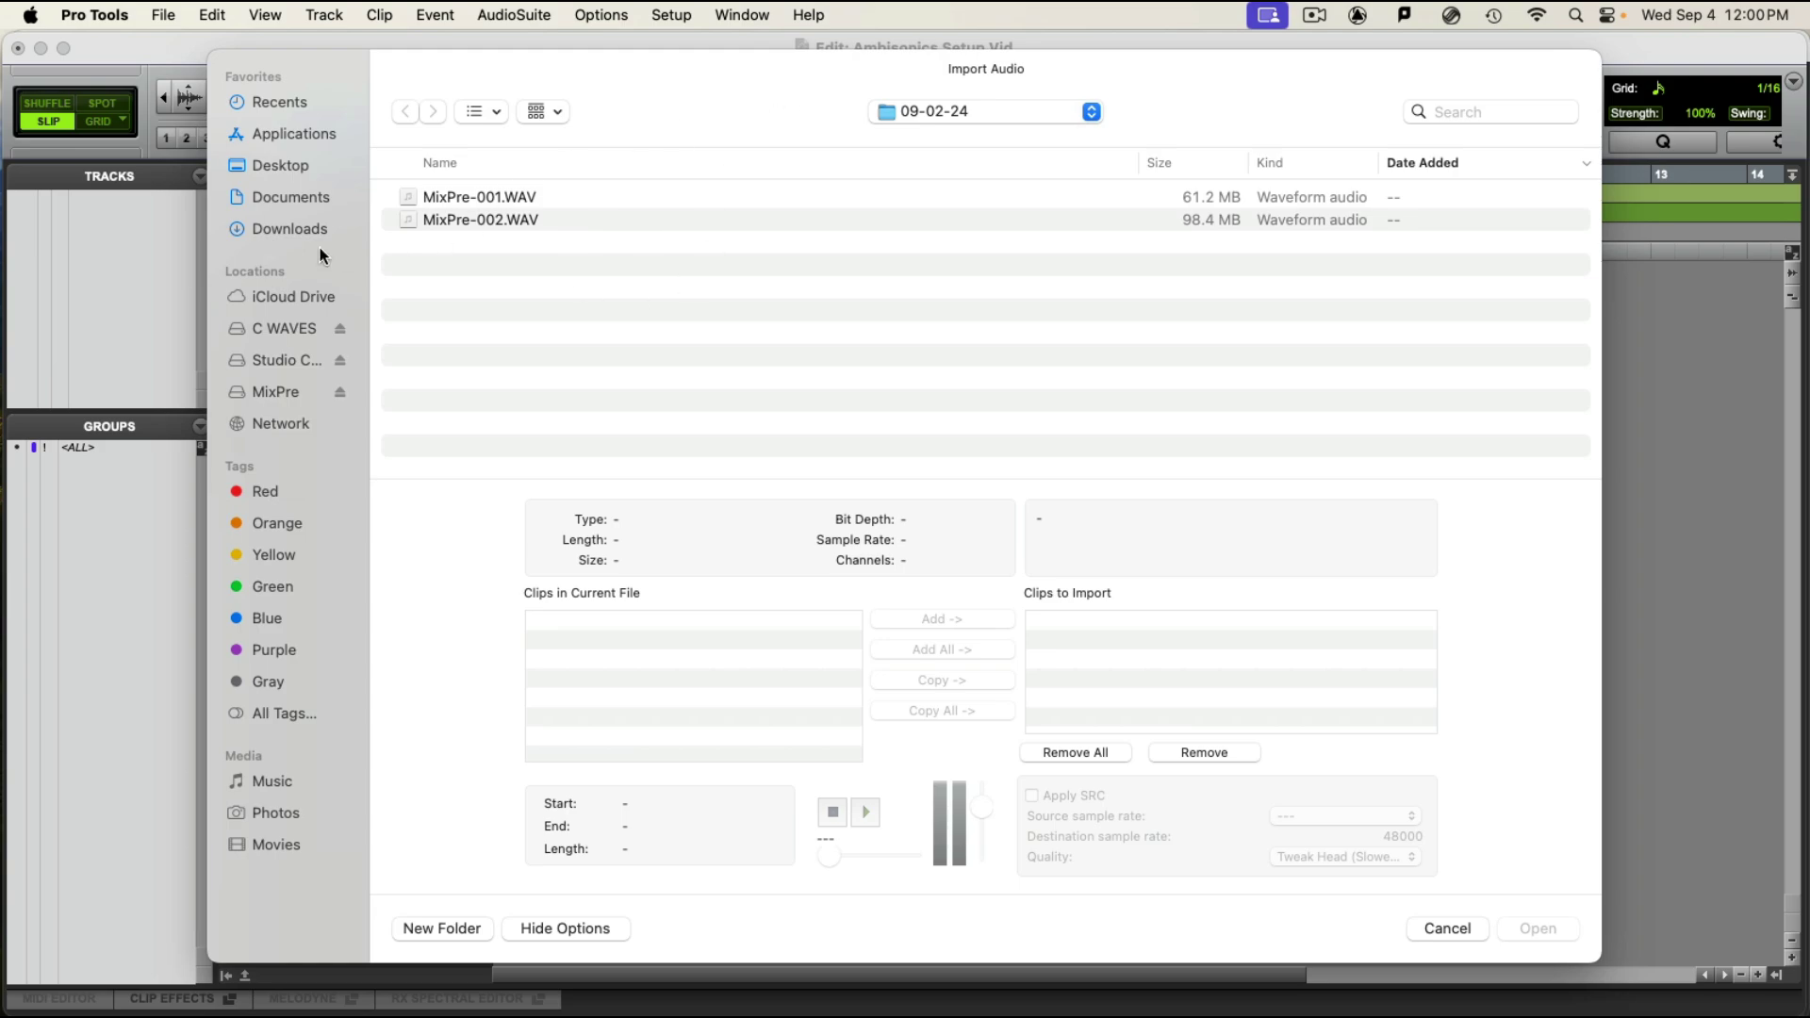
click(281, 166)
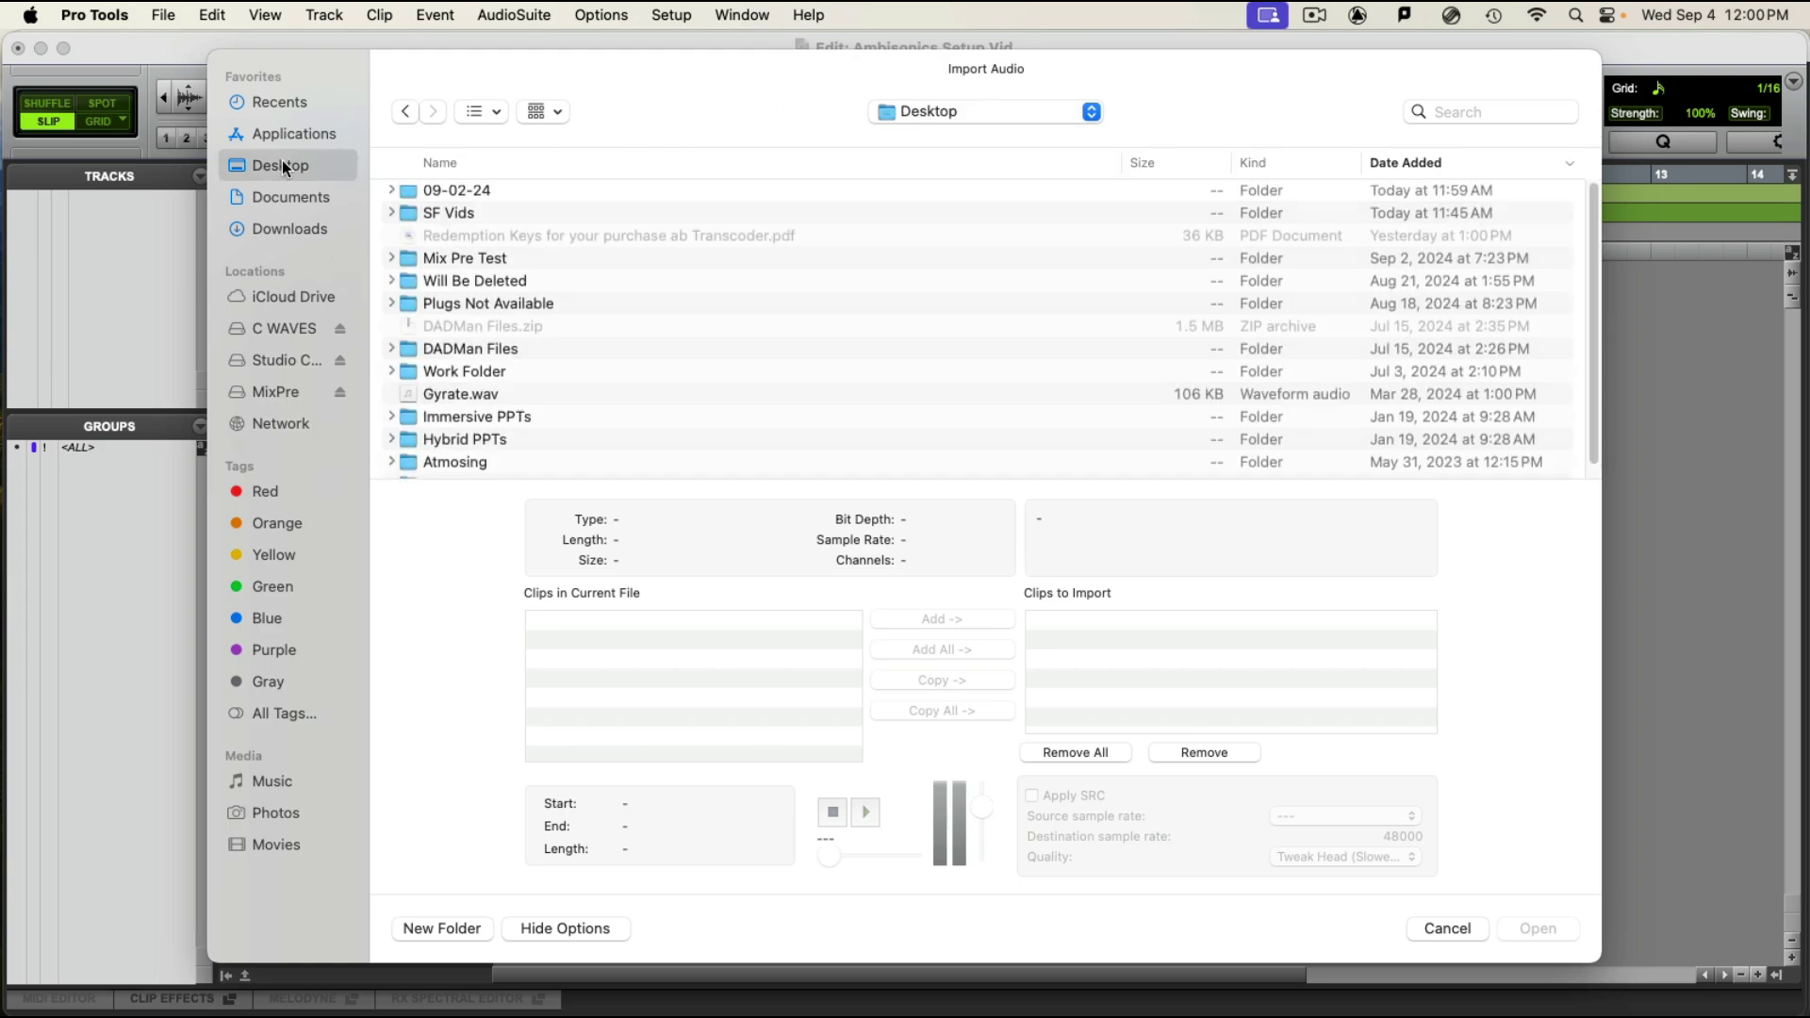
click(454, 200)
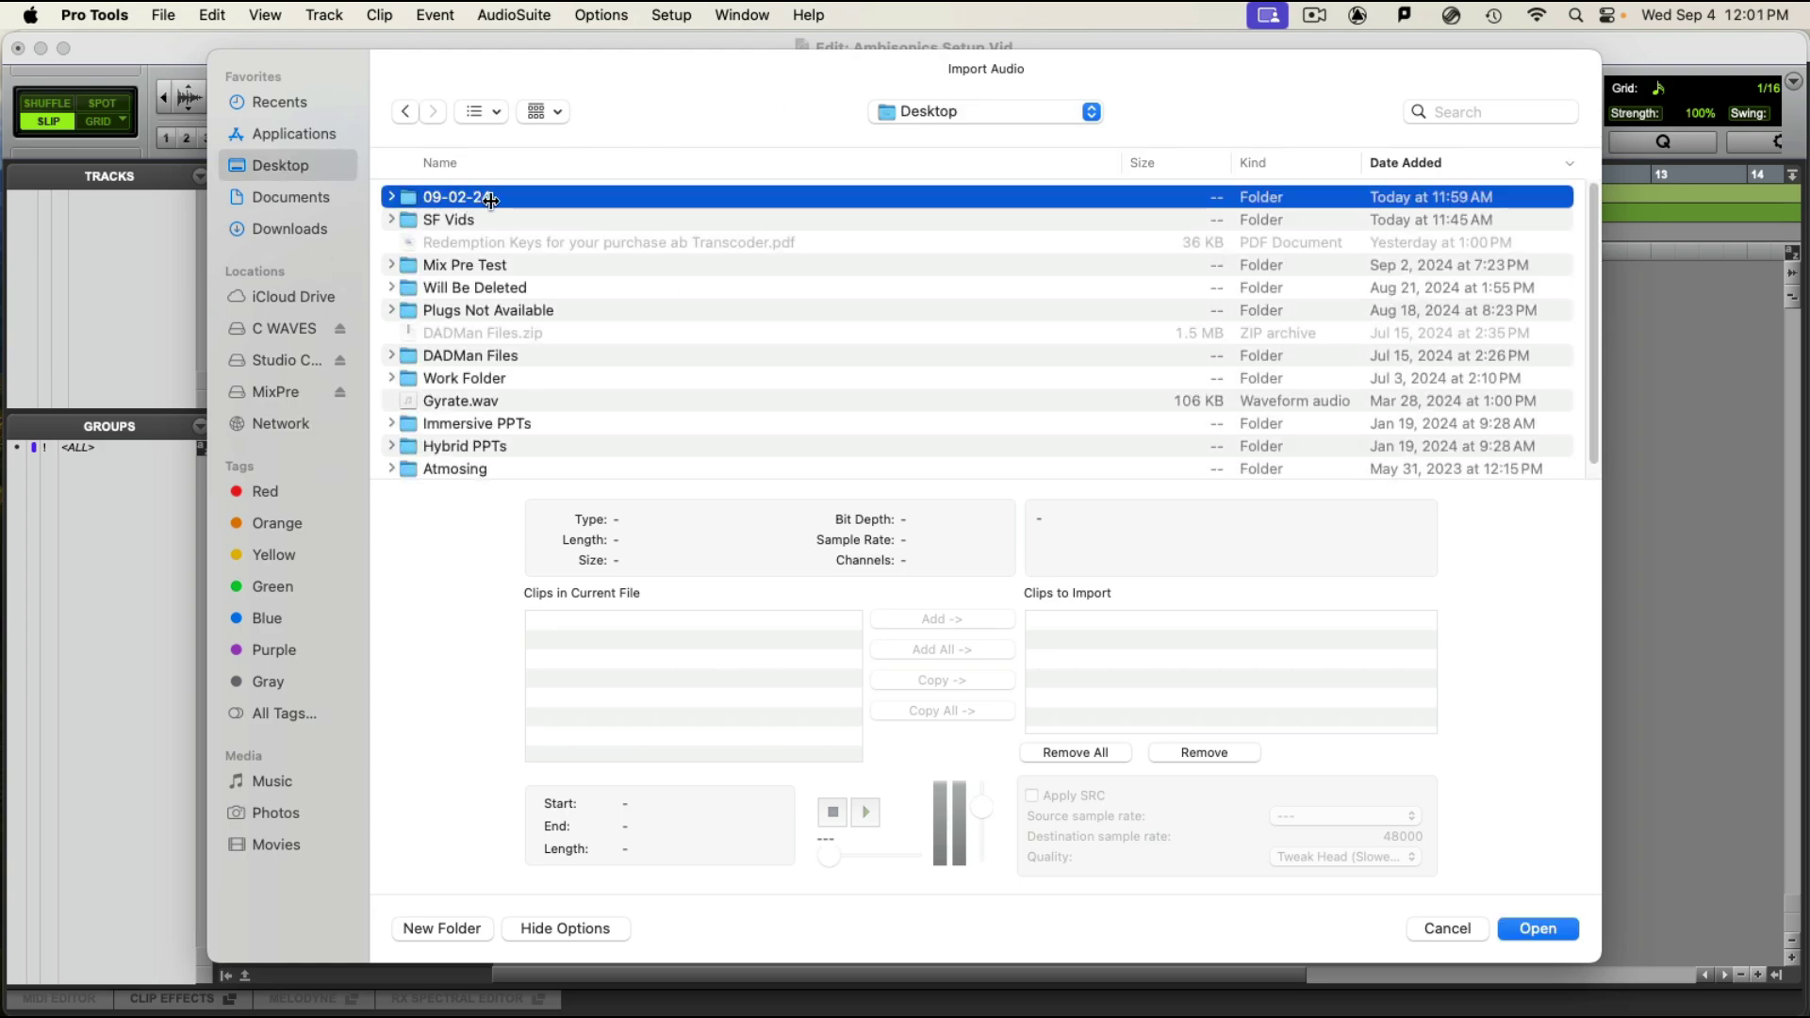
double_click(491, 200)
click(534, 198)
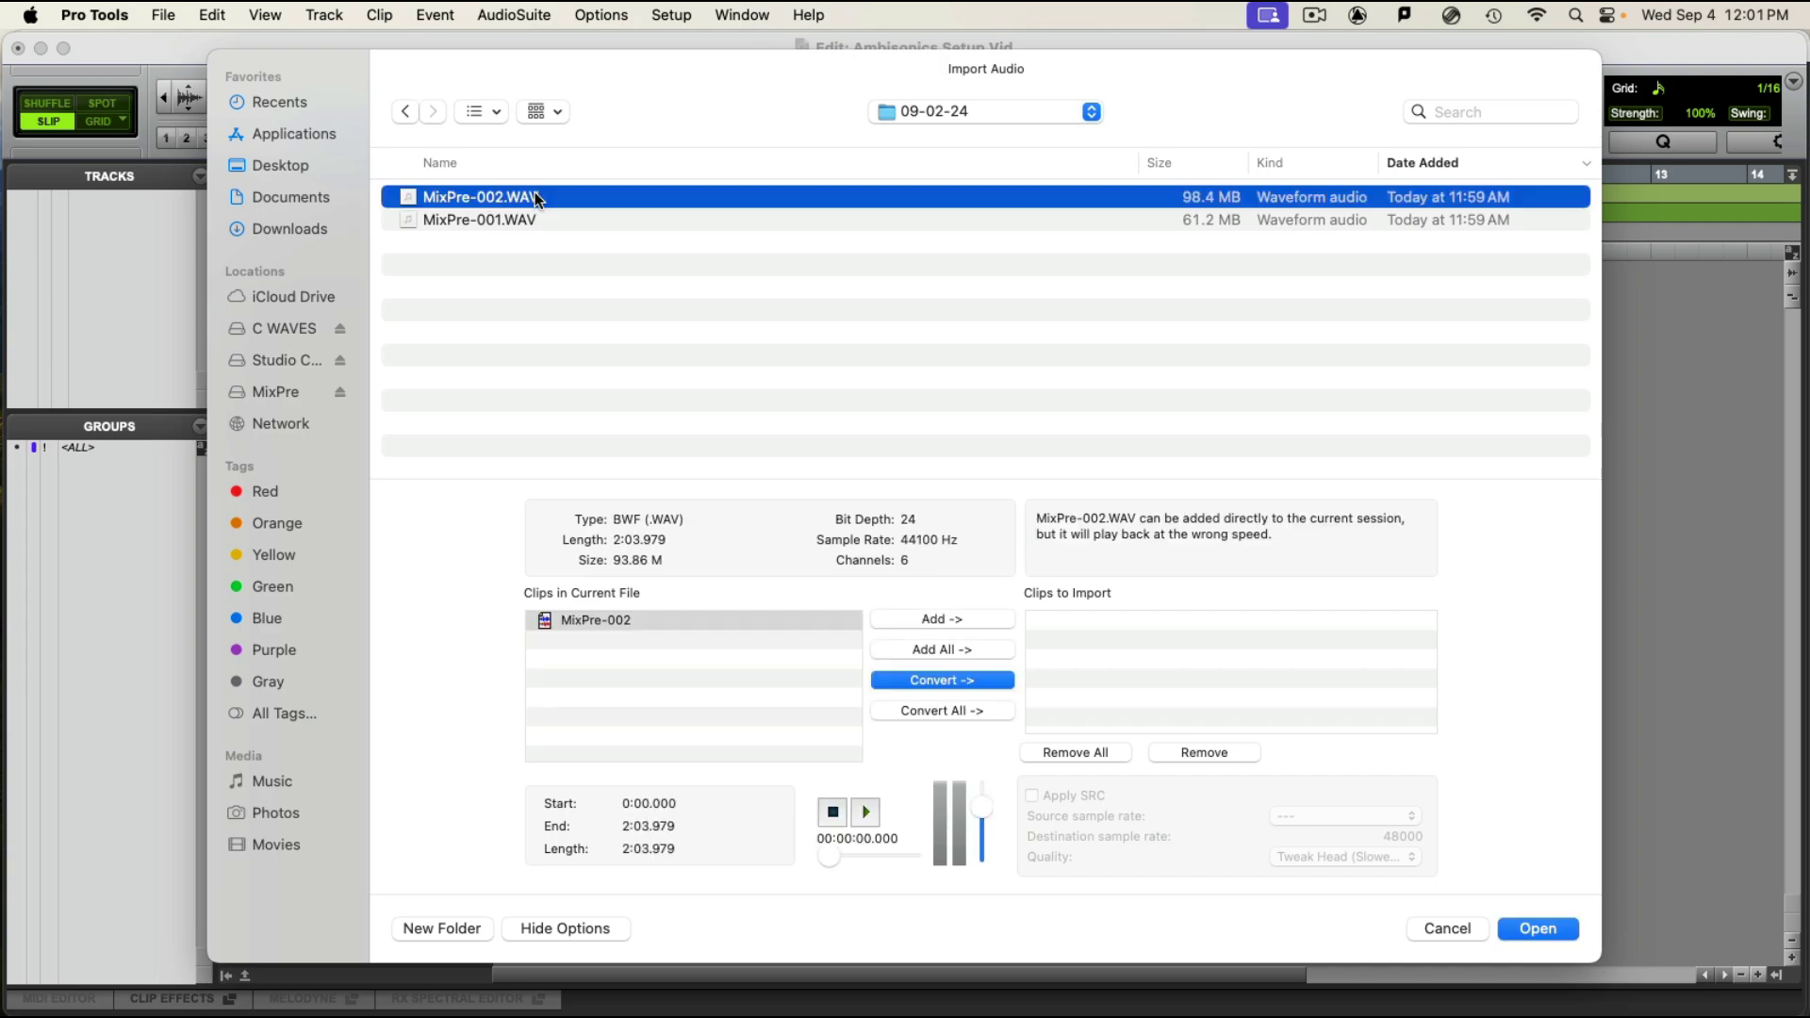
Step: Preview MixPre-002, then queue it with sample-rate conversion from 44100 to 48000 Hz
click(870, 813)
click(833, 813)
click(984, 681)
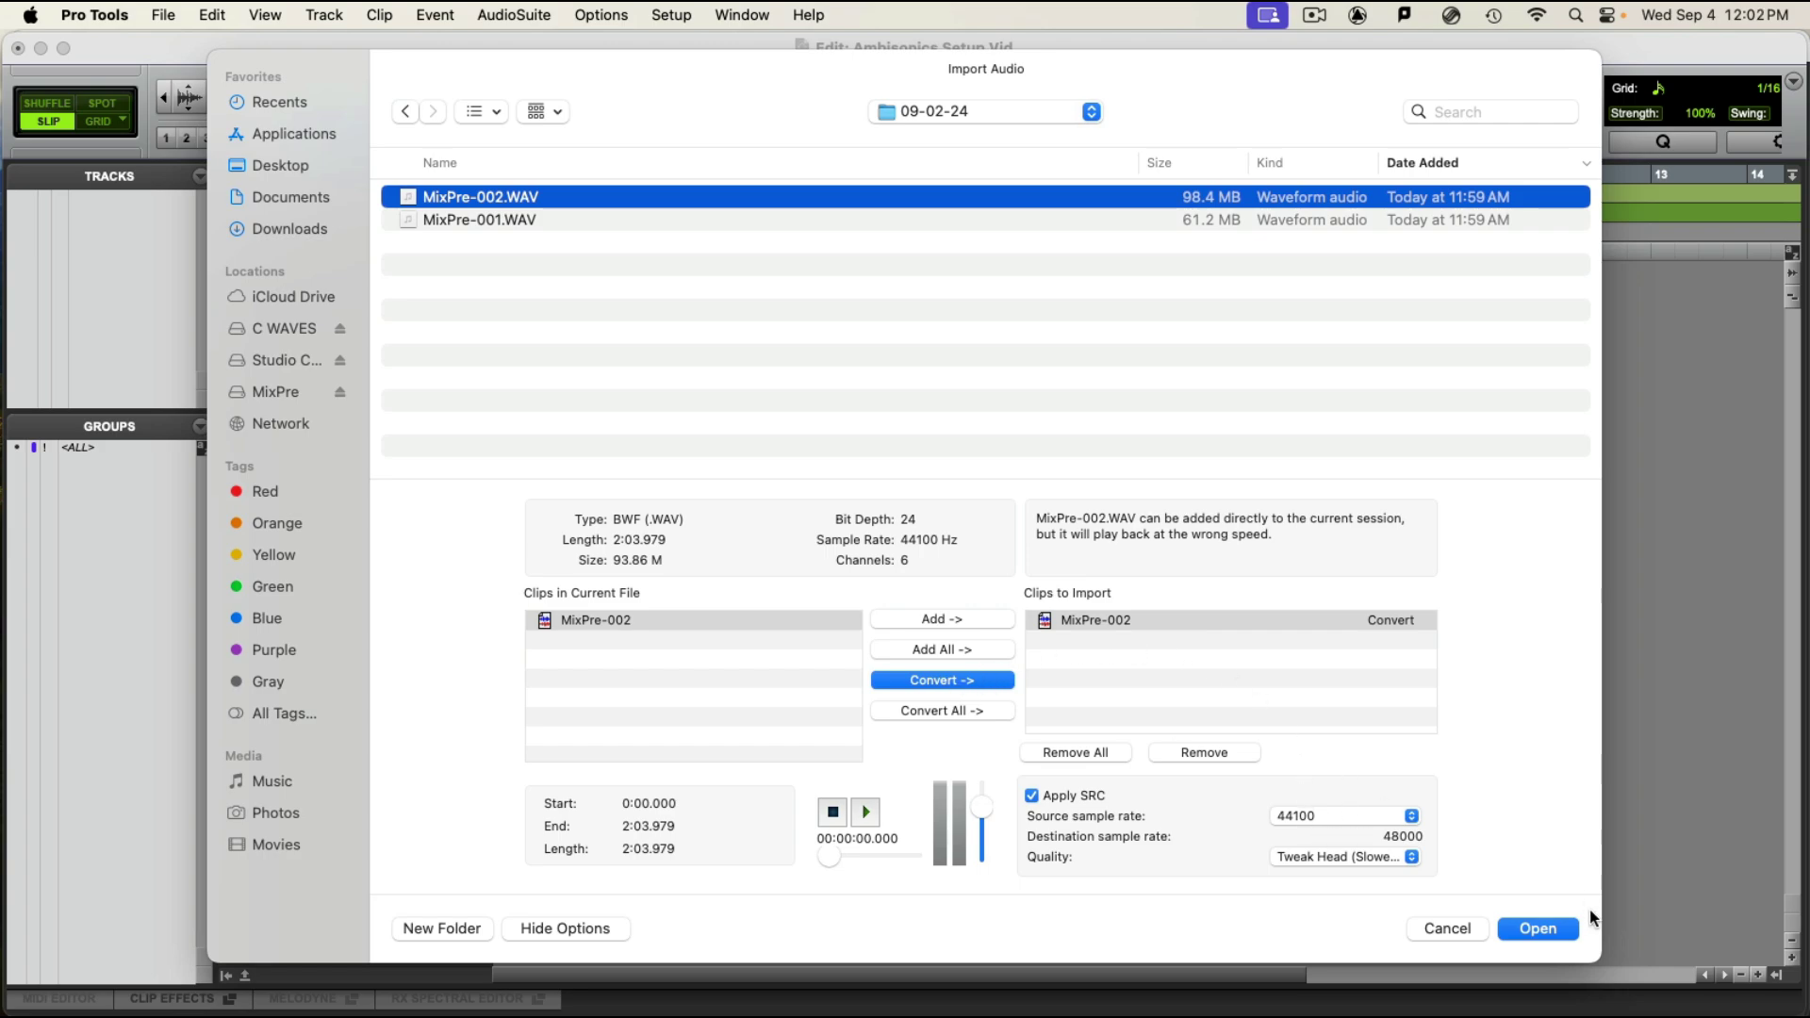
Step: Import into Audio Files as new tracks at session start, creating MixPre-002.A1–A6
click(1535, 929)
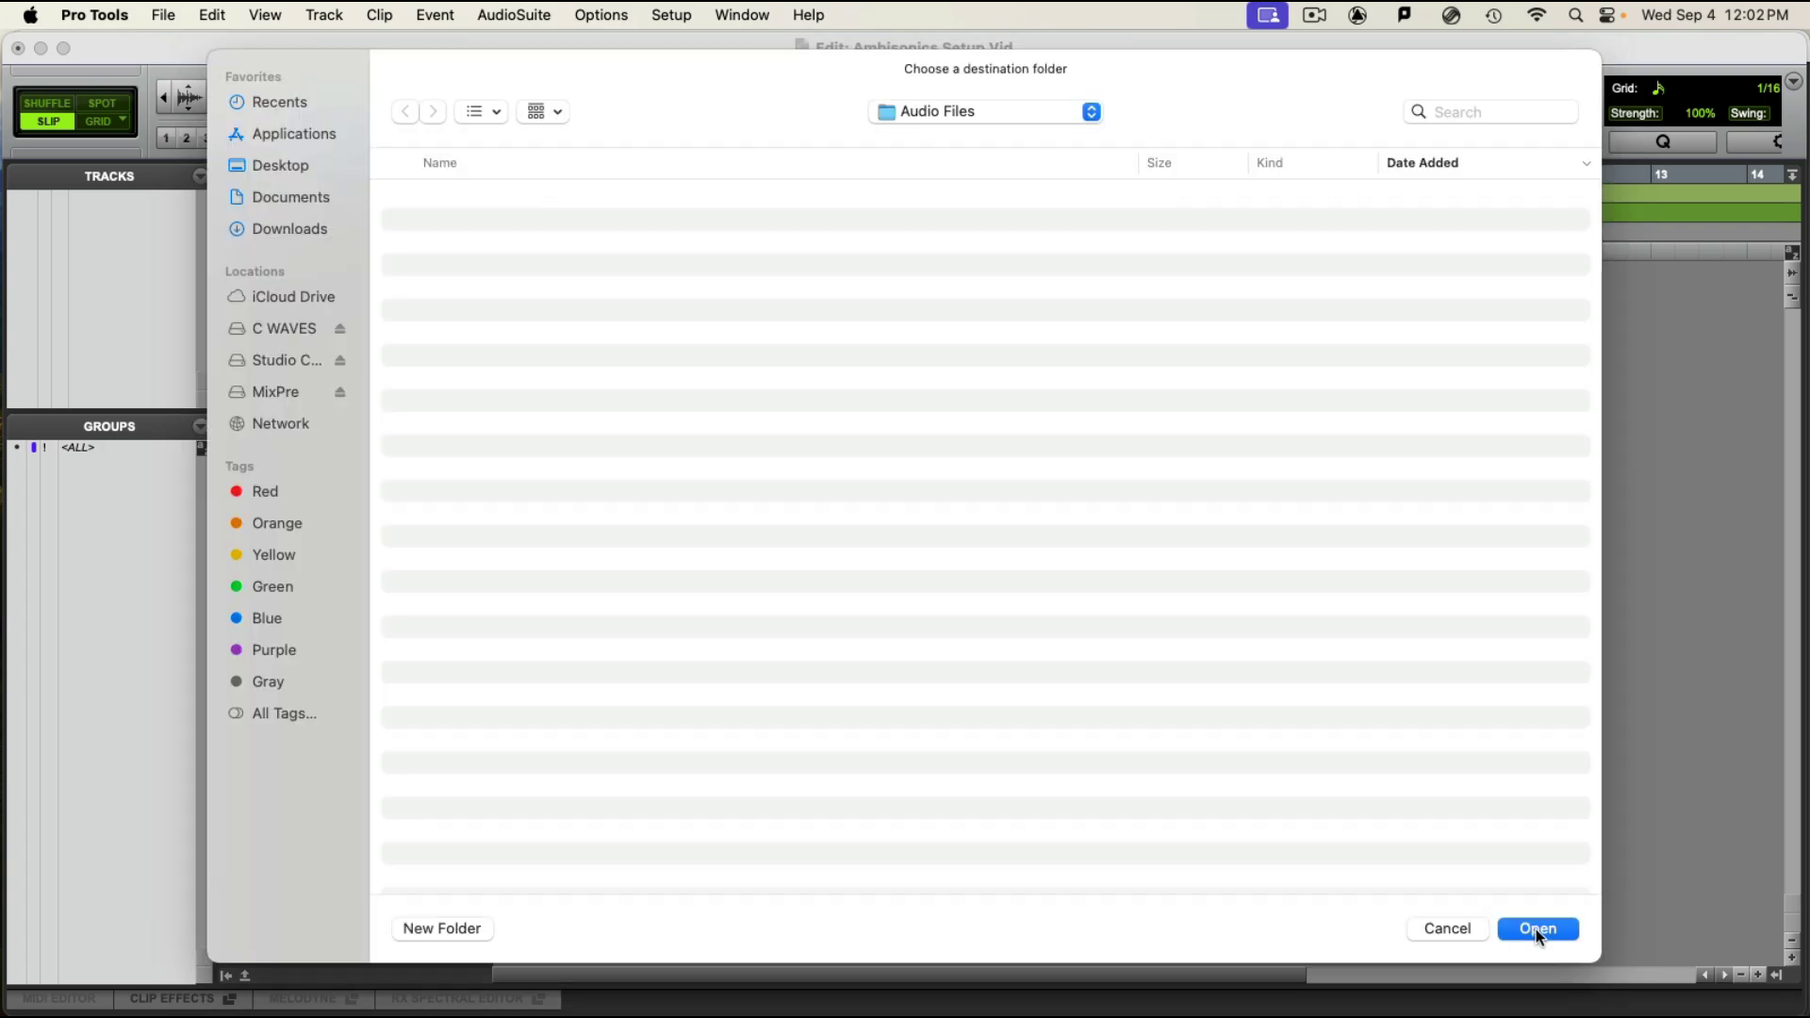
click(1536, 930)
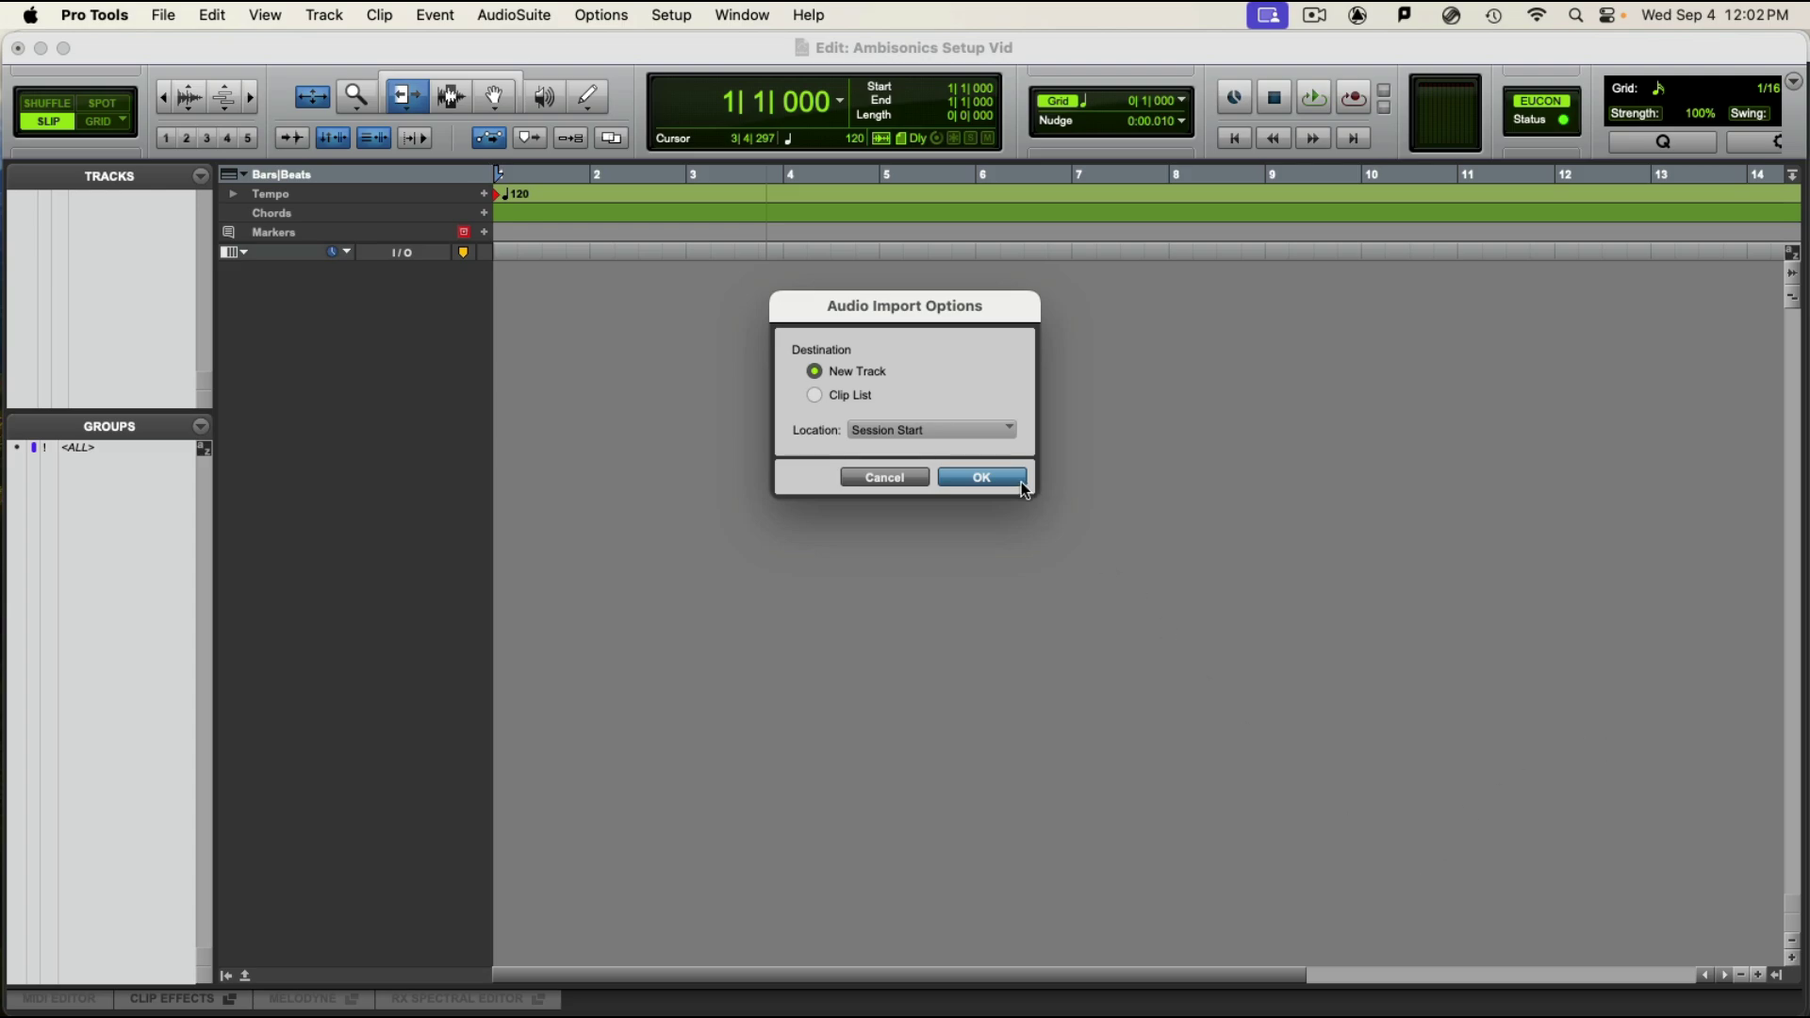
click(962, 482)
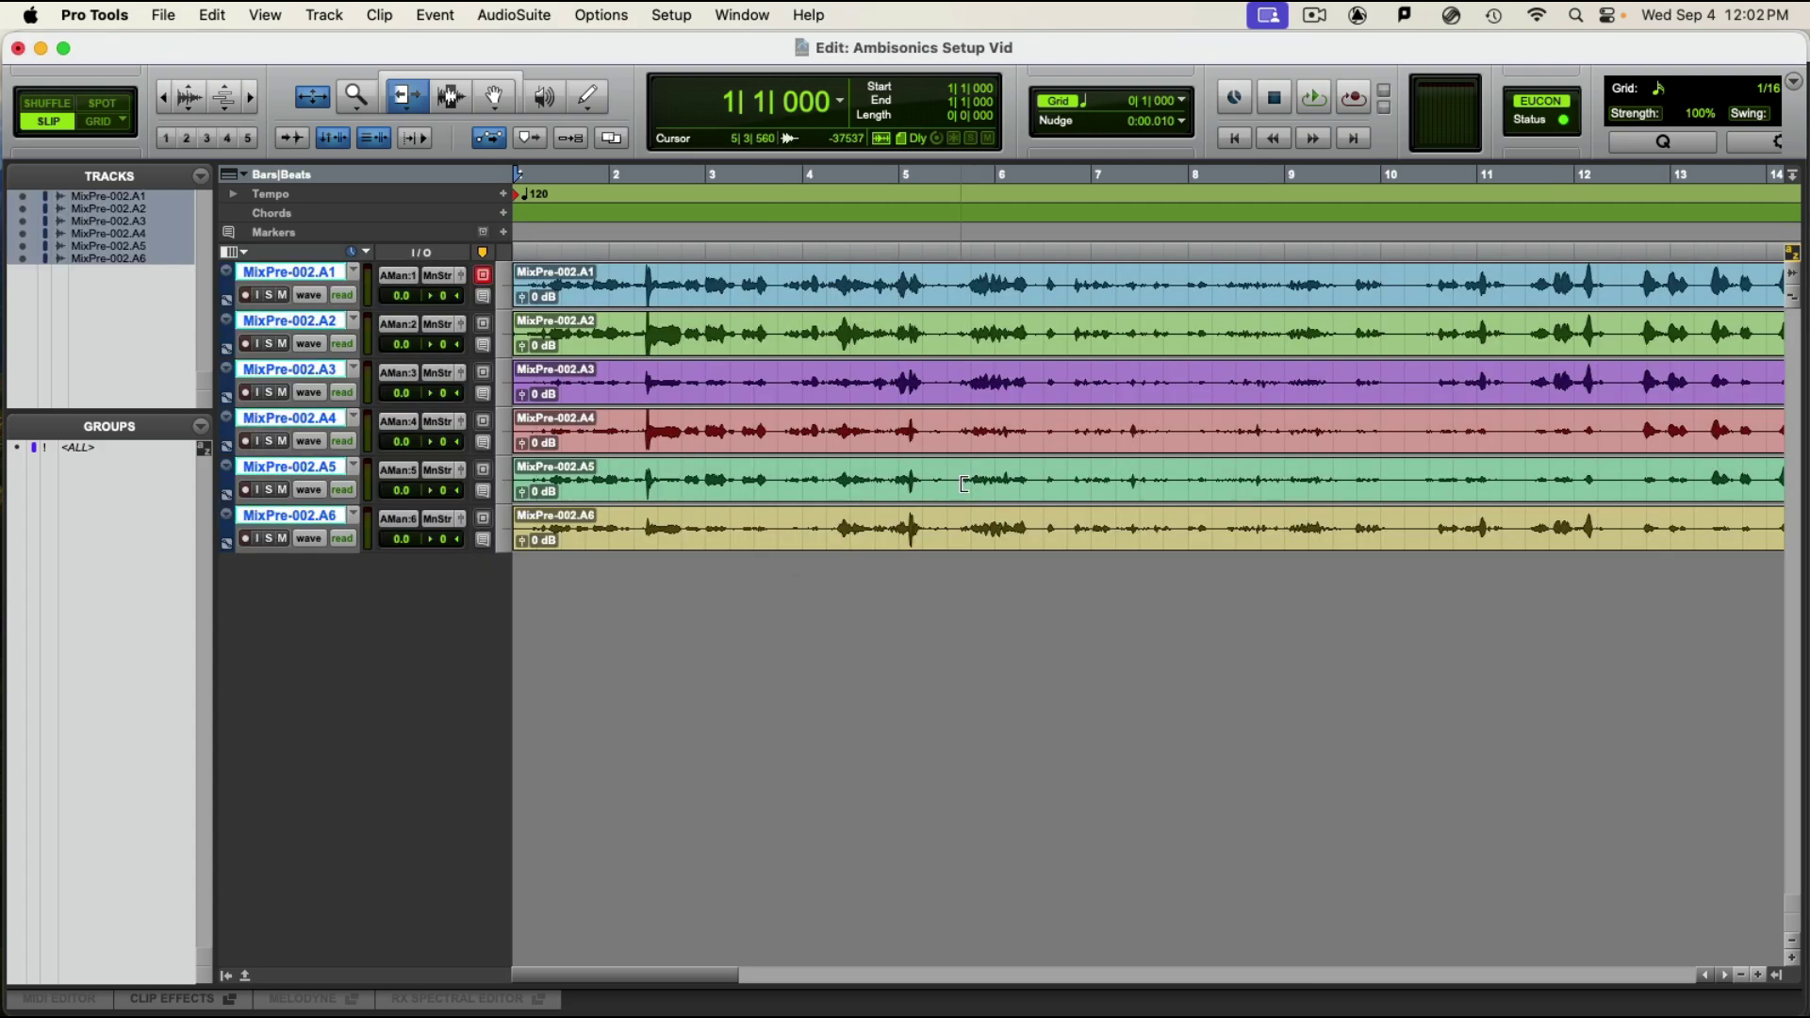
Step: Undo the accidental A1 clip trim, switch to the Grabber tool, and select tracks A1 and A2
click(691, 277)
key(super+z)
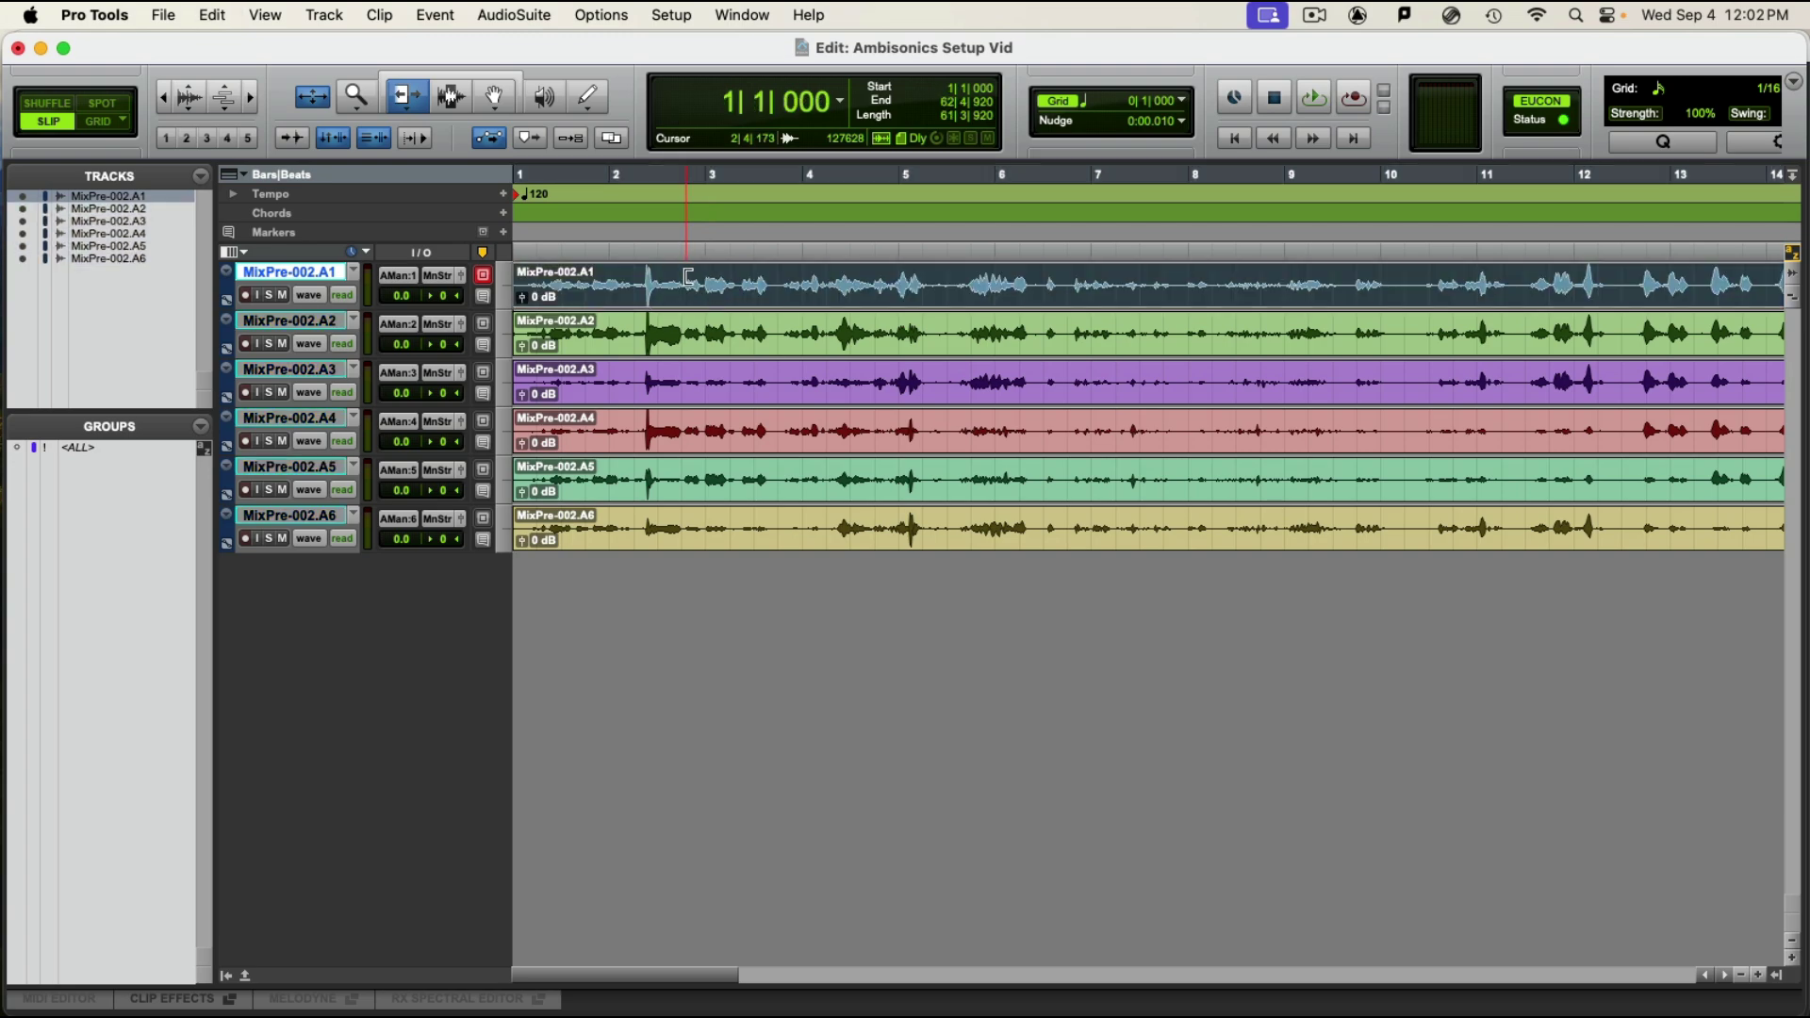
click(494, 98)
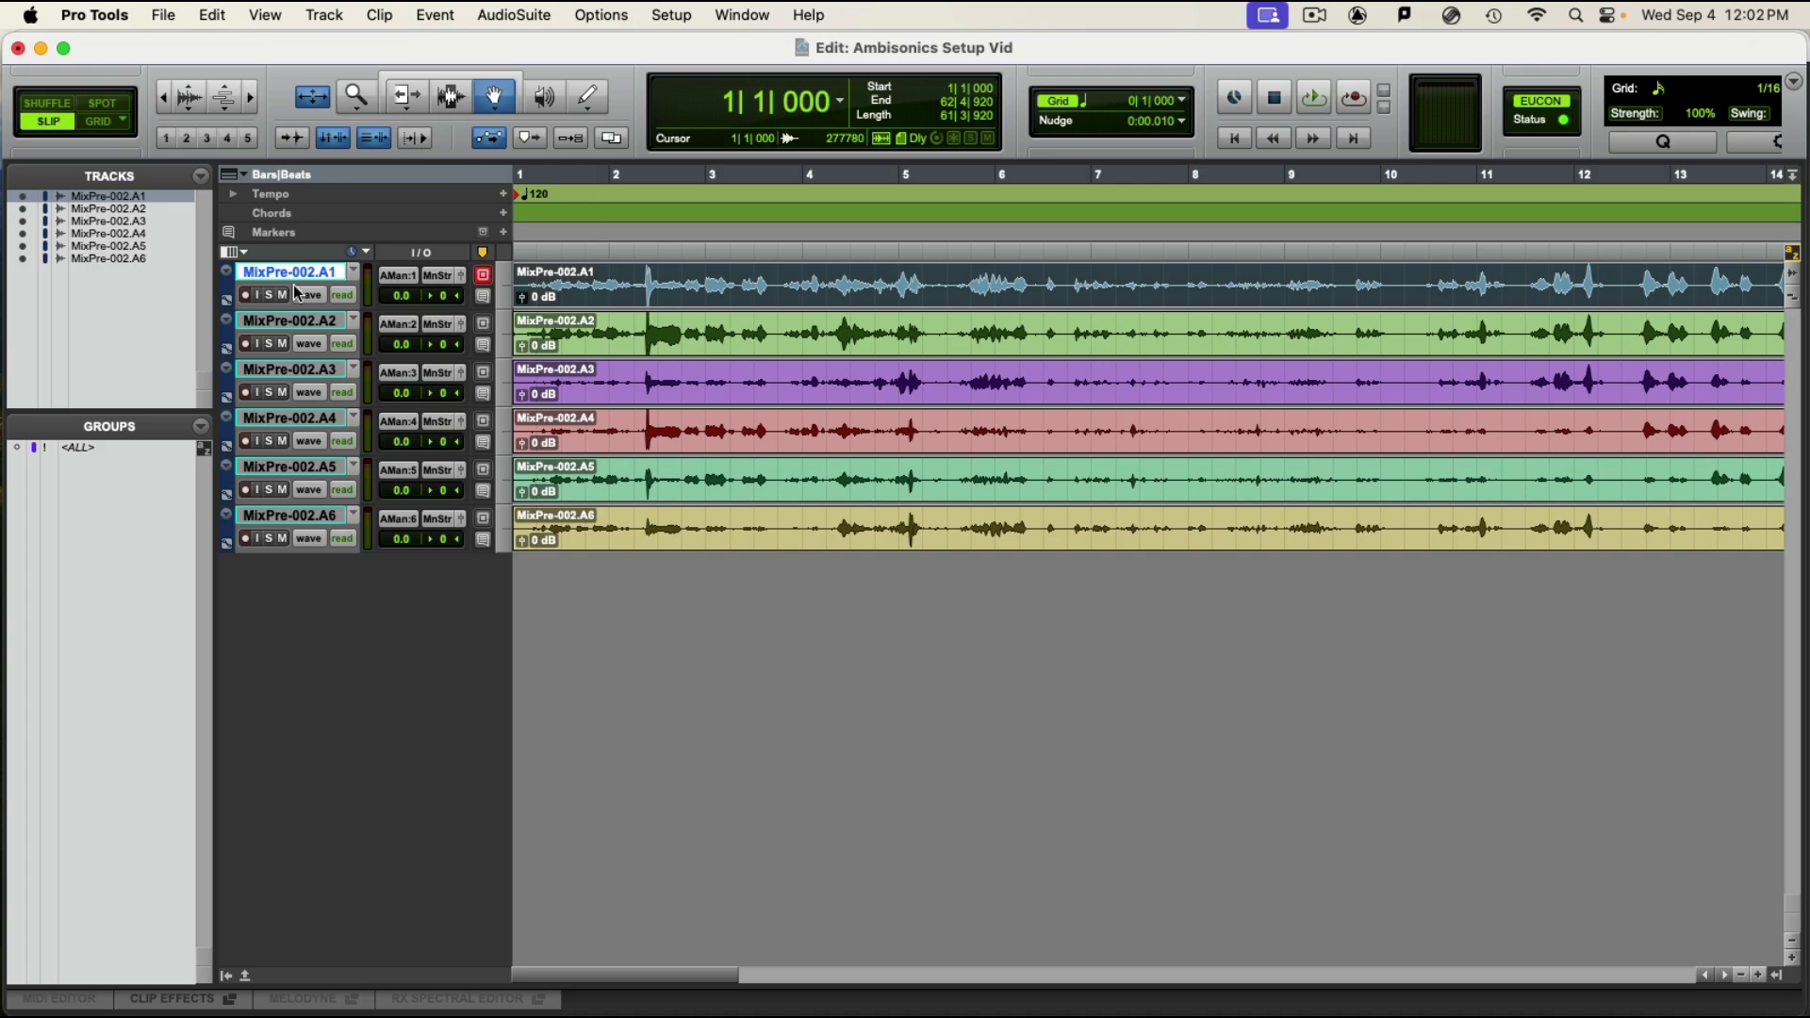
shift+click(303, 323)
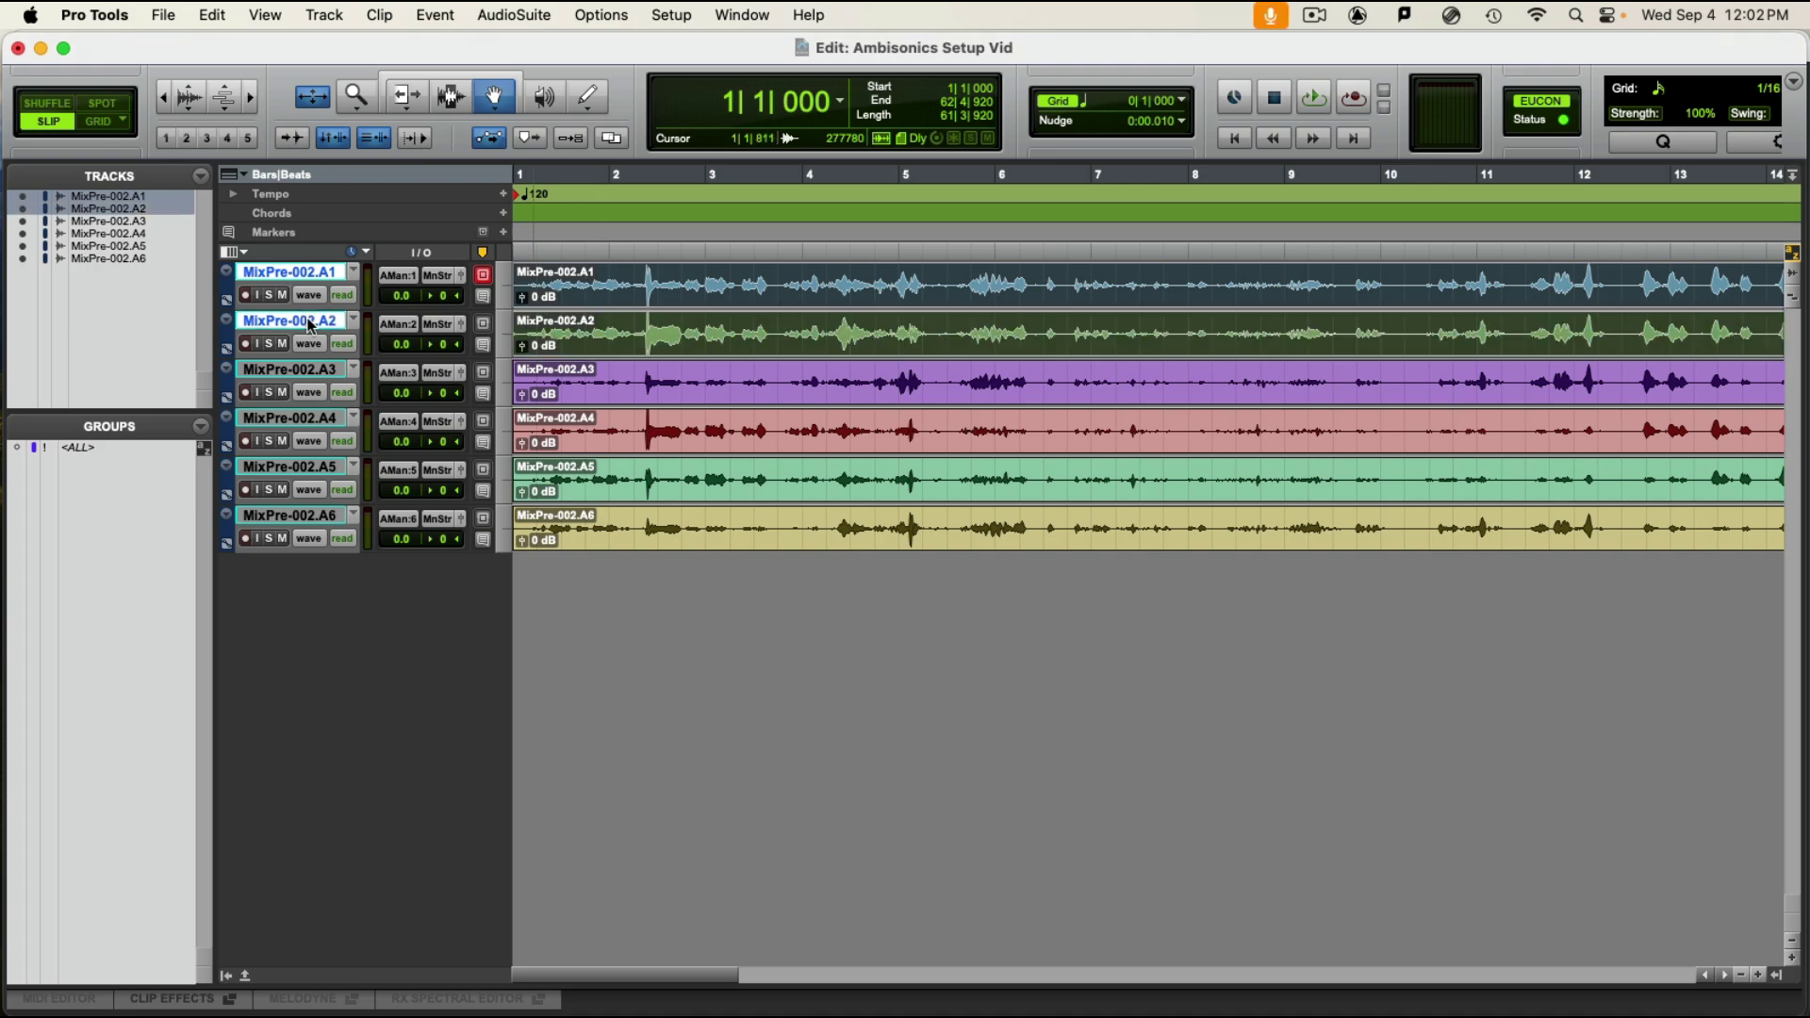
Step: Make tracks MixPre-002.A1 and A2 inactive, select A3–A6, and bring up New Tracks
right_click(322, 265)
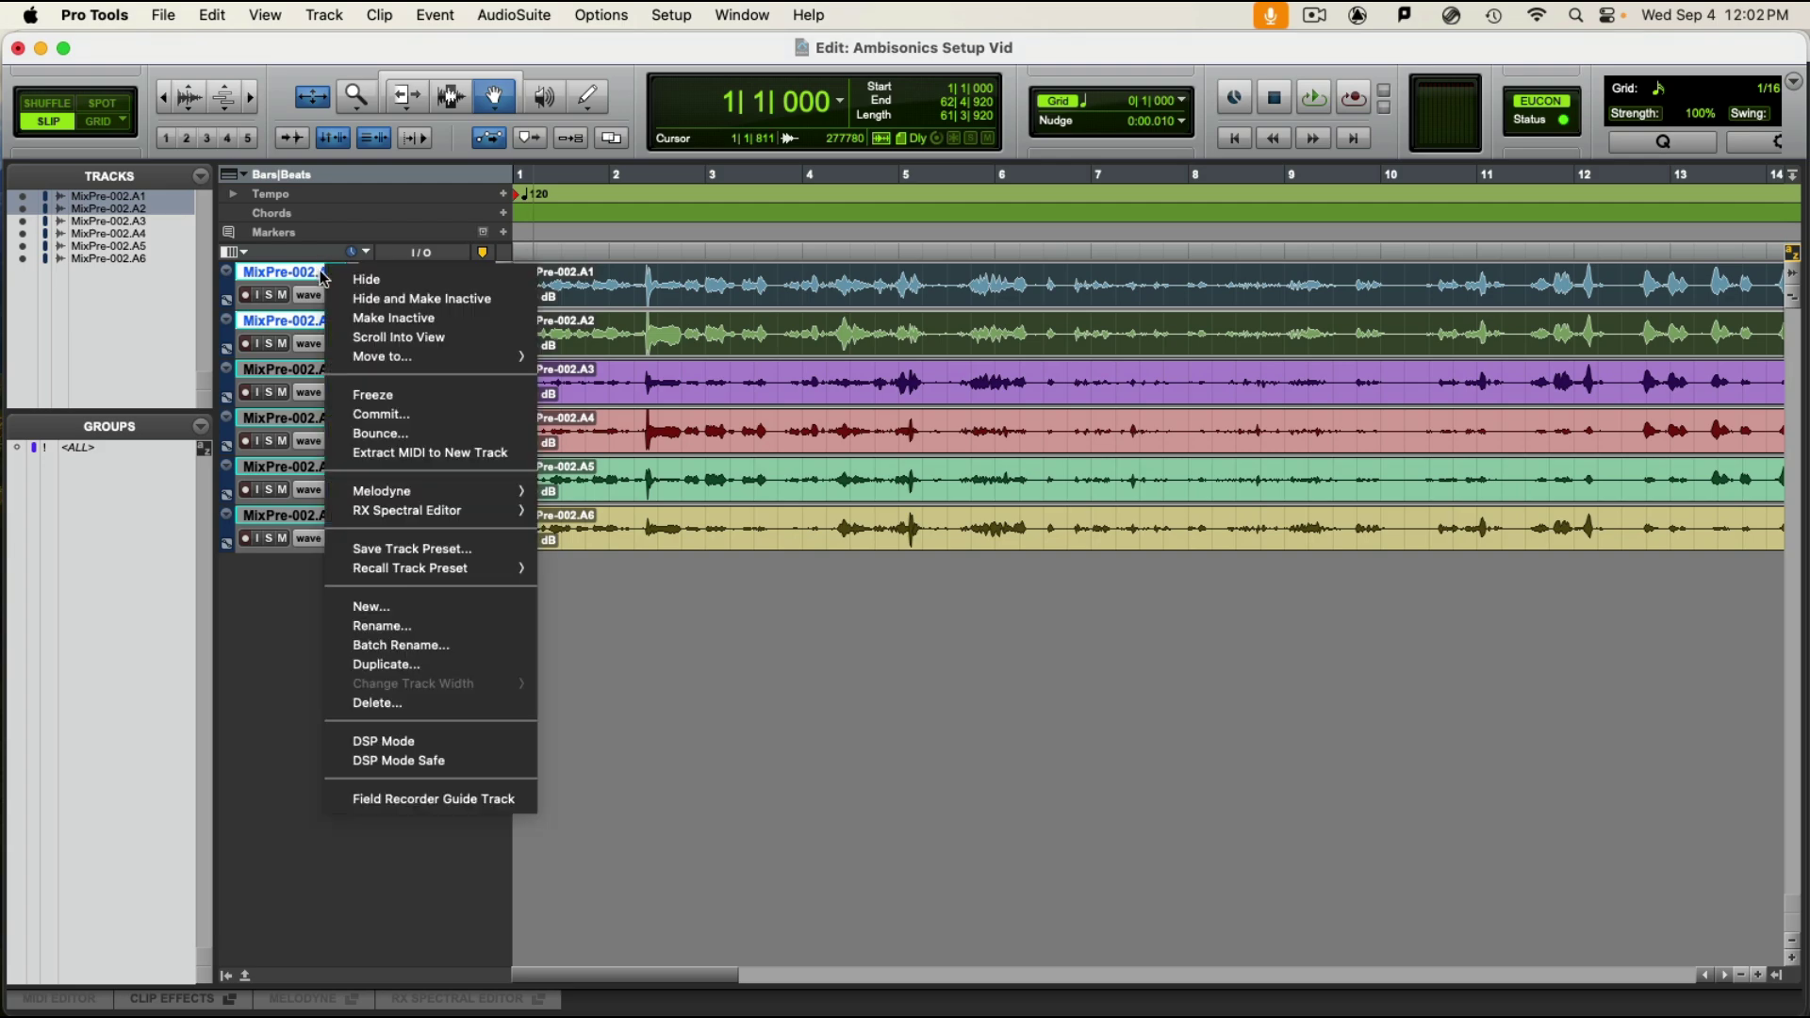
click(439, 317)
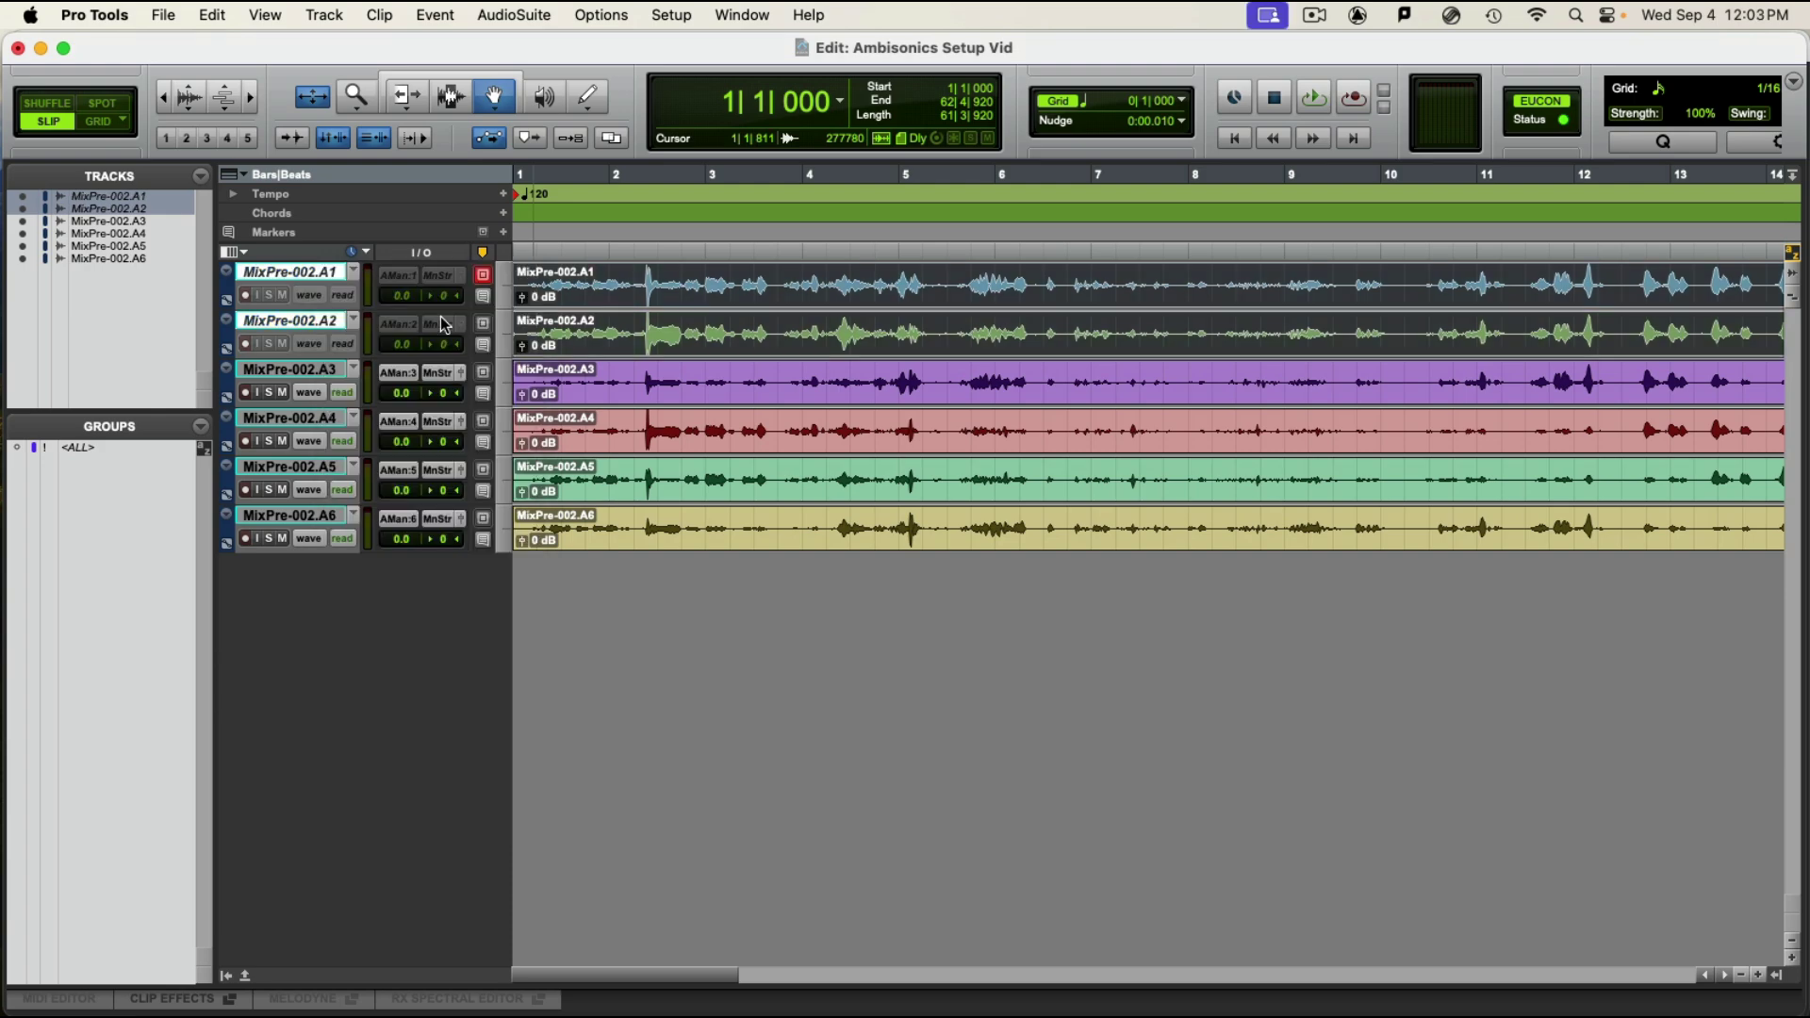
click(629, 381)
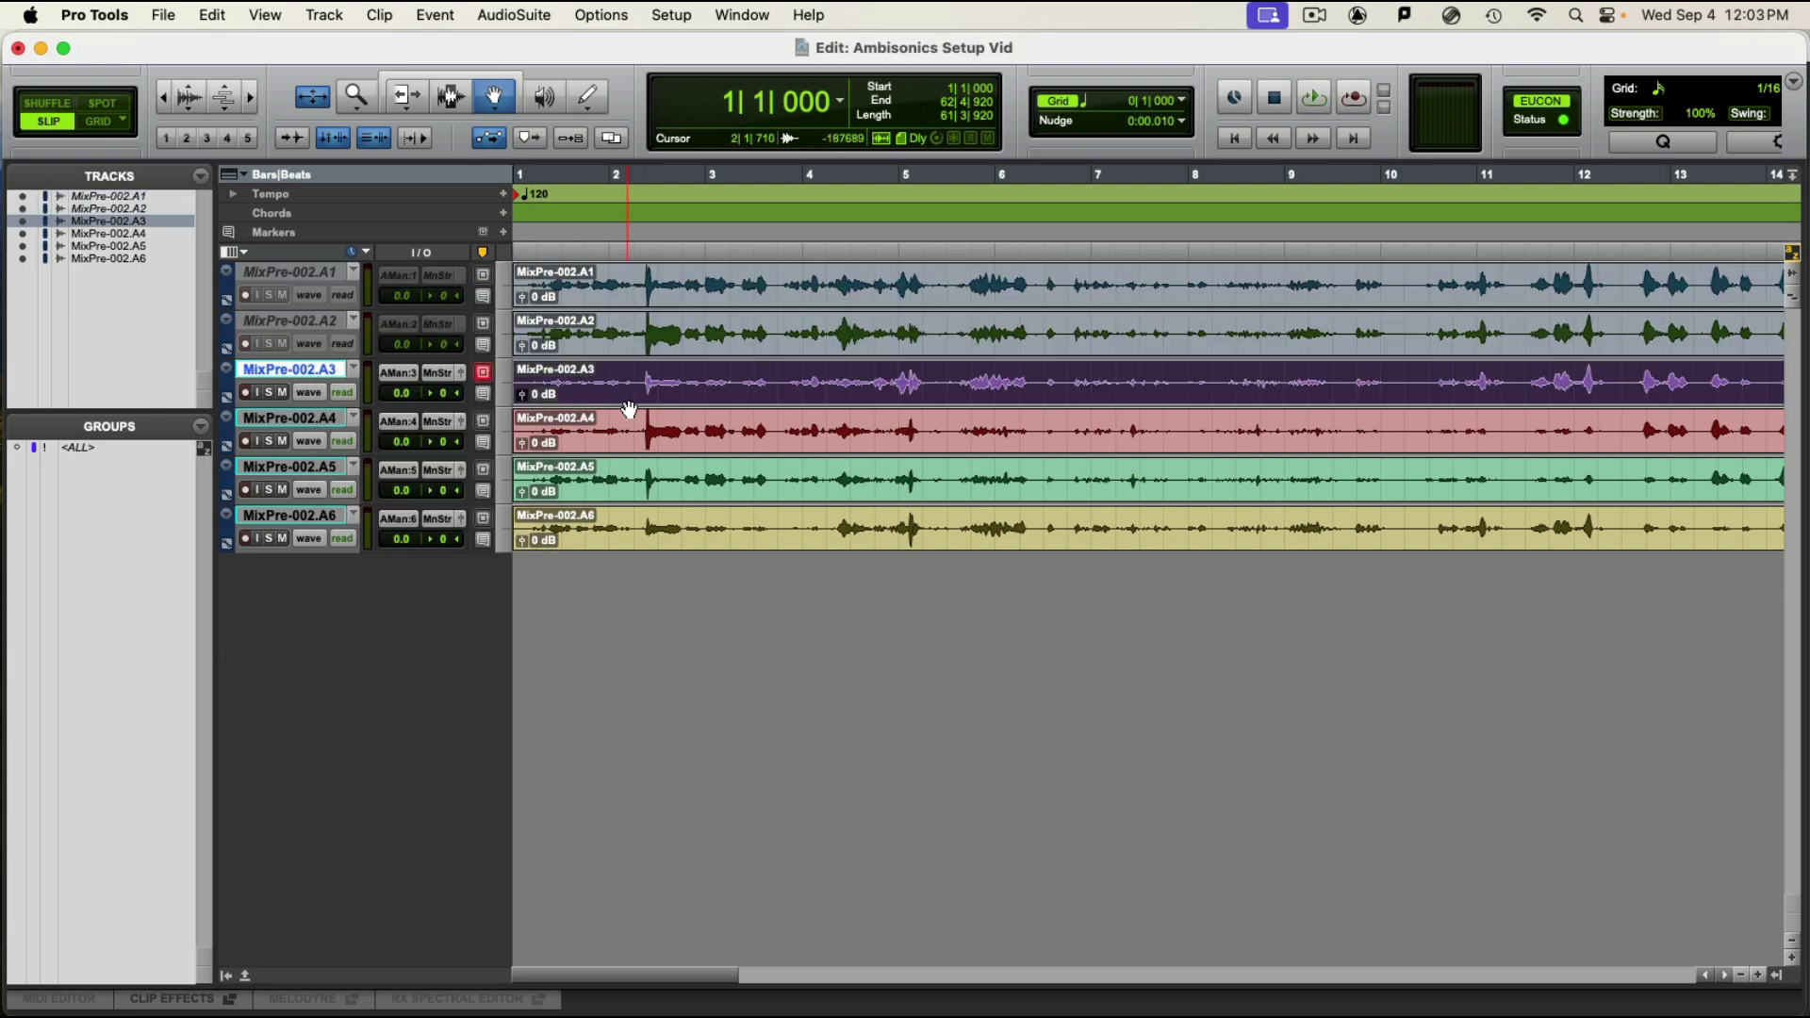
shift+click(627, 423)
shift+click(624, 479)
shift+click(618, 523)
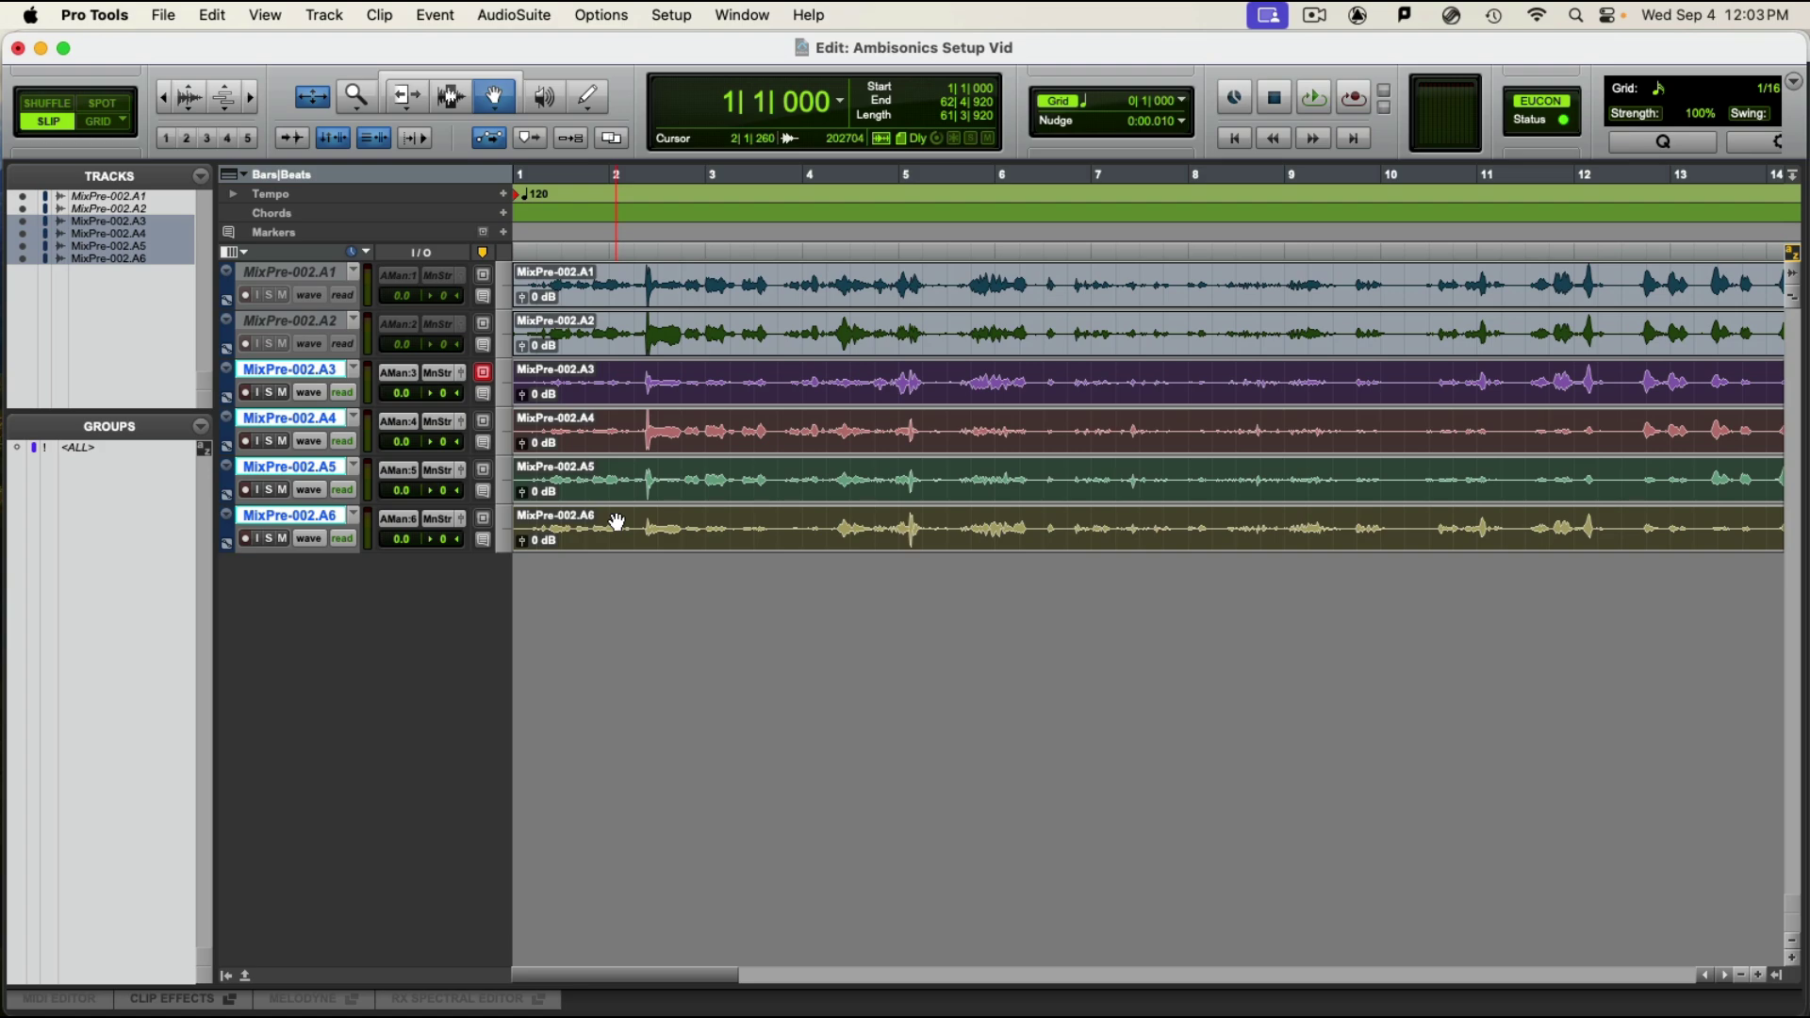
key(super+shift+n)
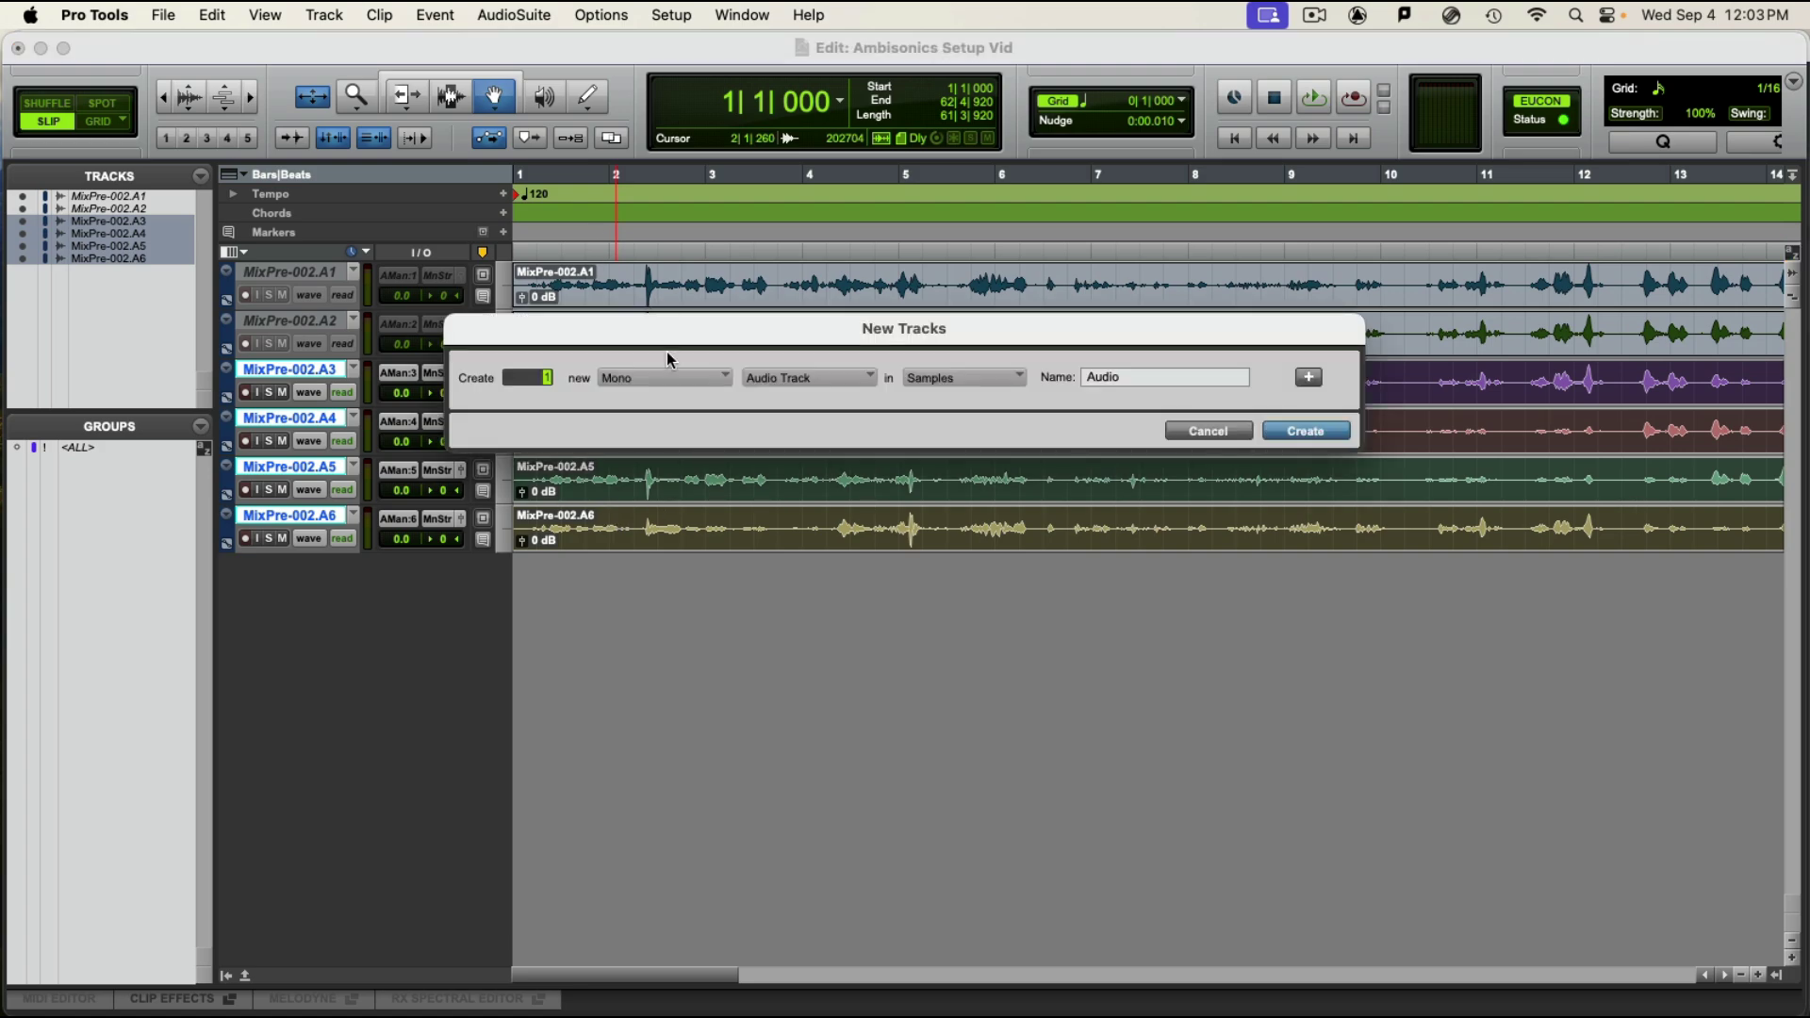
Step: Set the new audio track's channel format from Mono to 1st Order Ambisonics
click(664, 375)
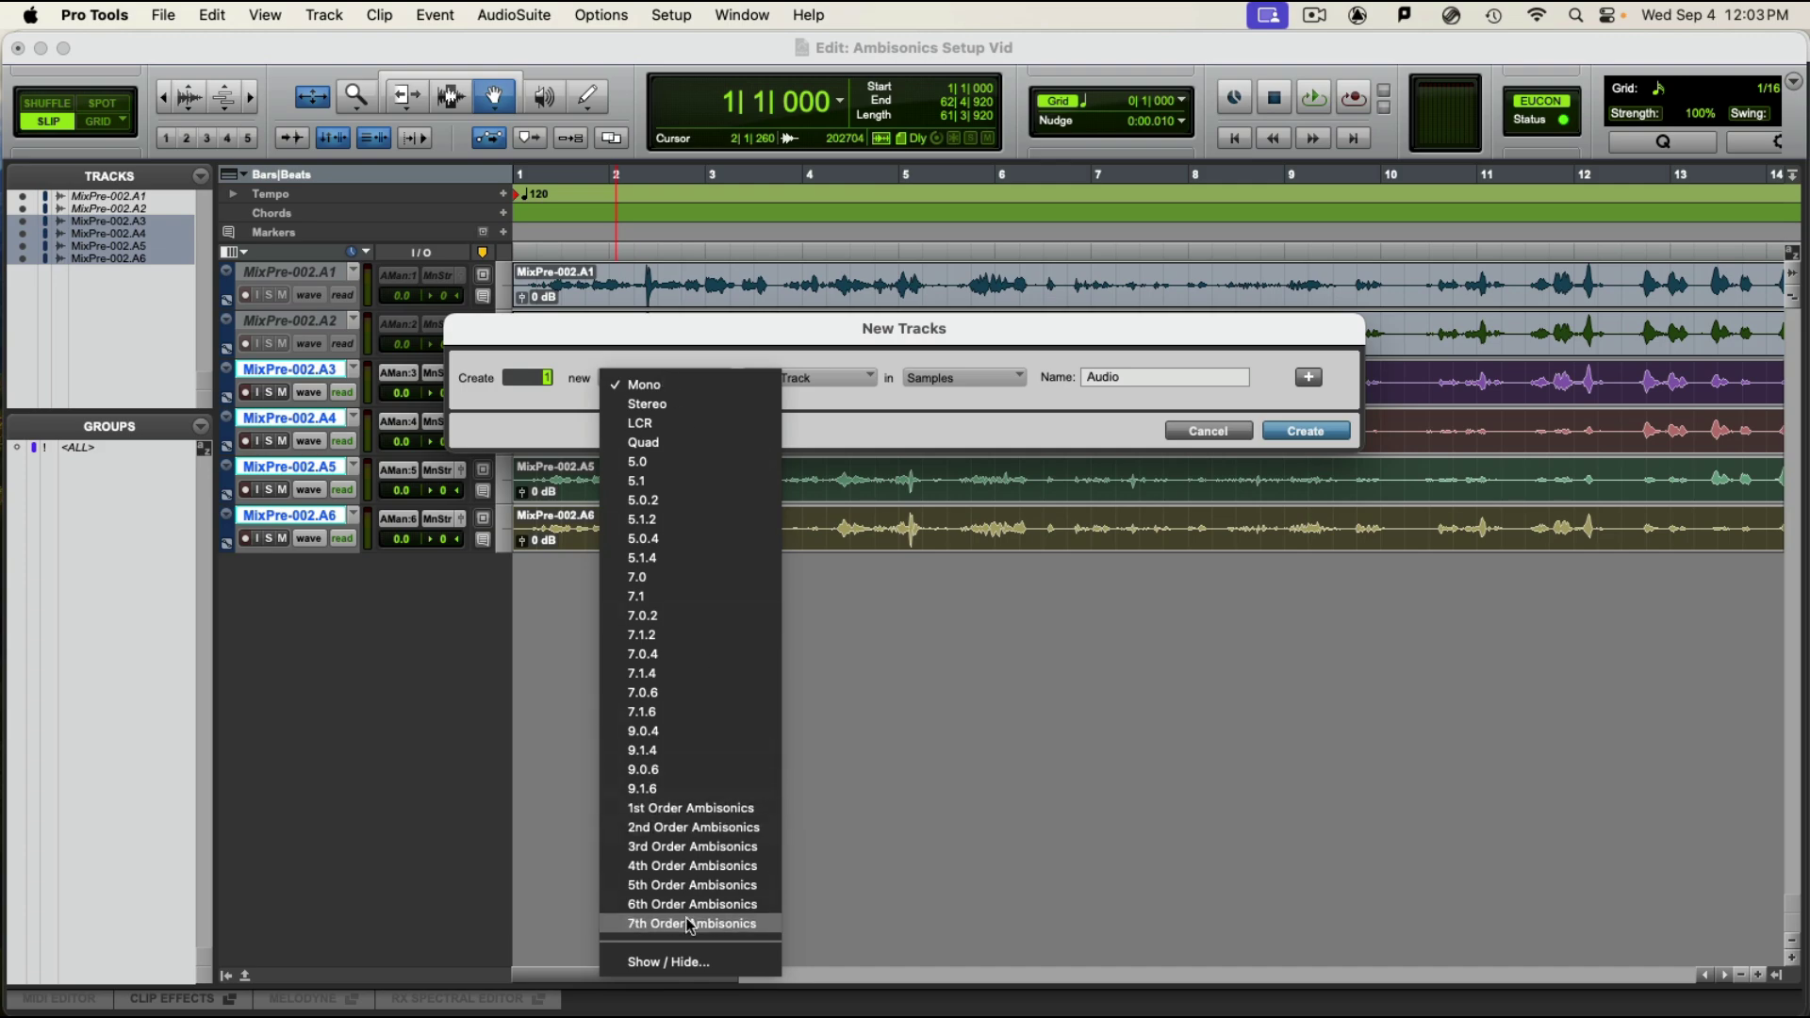
click(694, 809)
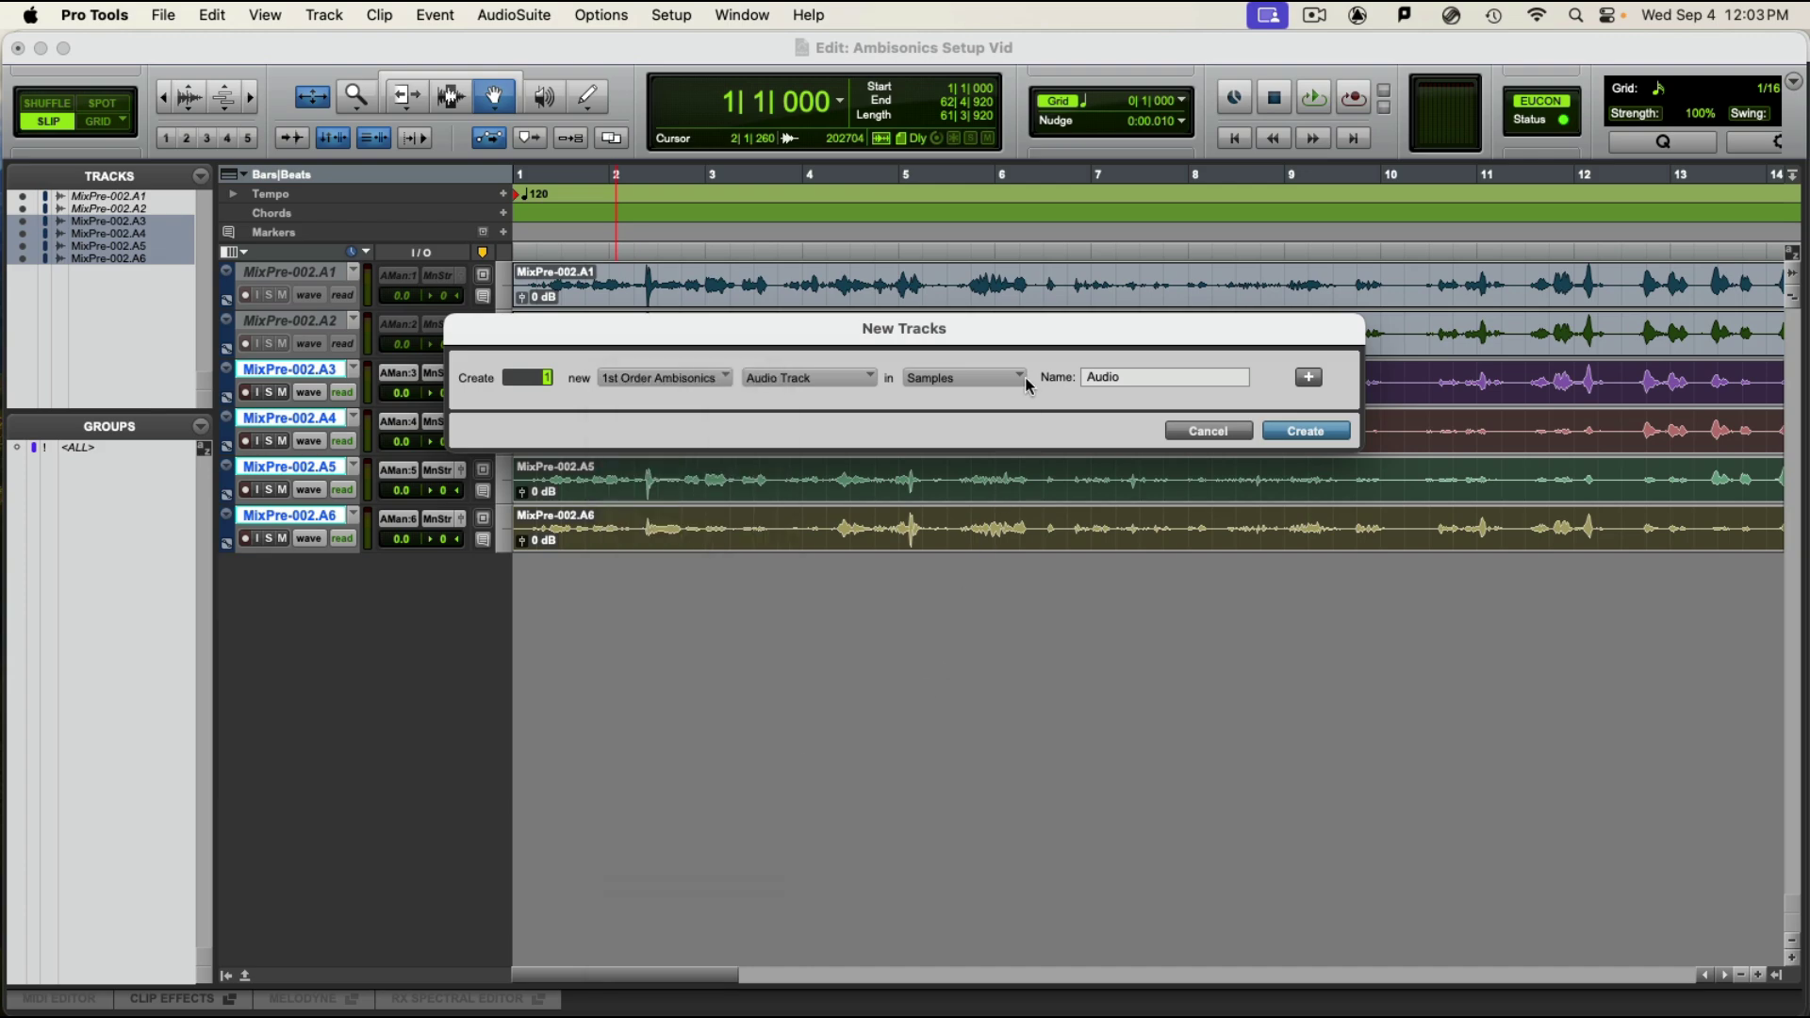
Step: Create the Audio 1 ambisonics track and move the A3–A6 clips onto it at bar 1
click(1311, 437)
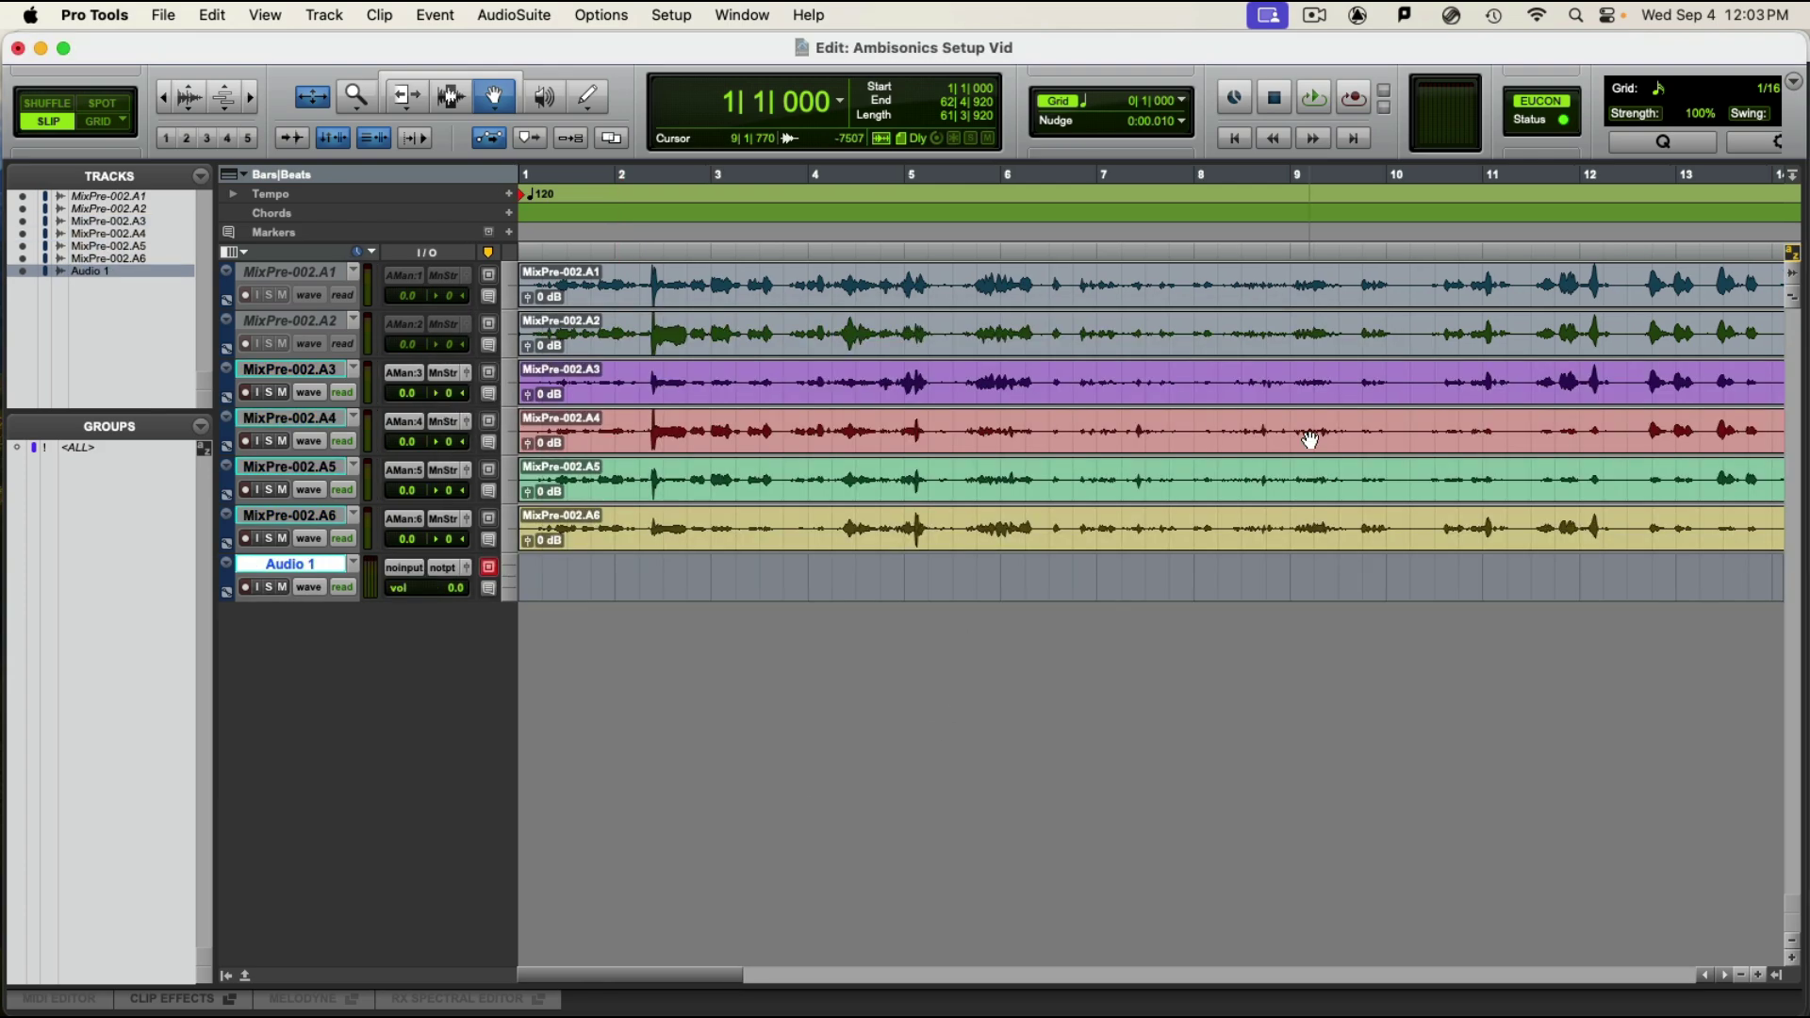
click(694, 403)
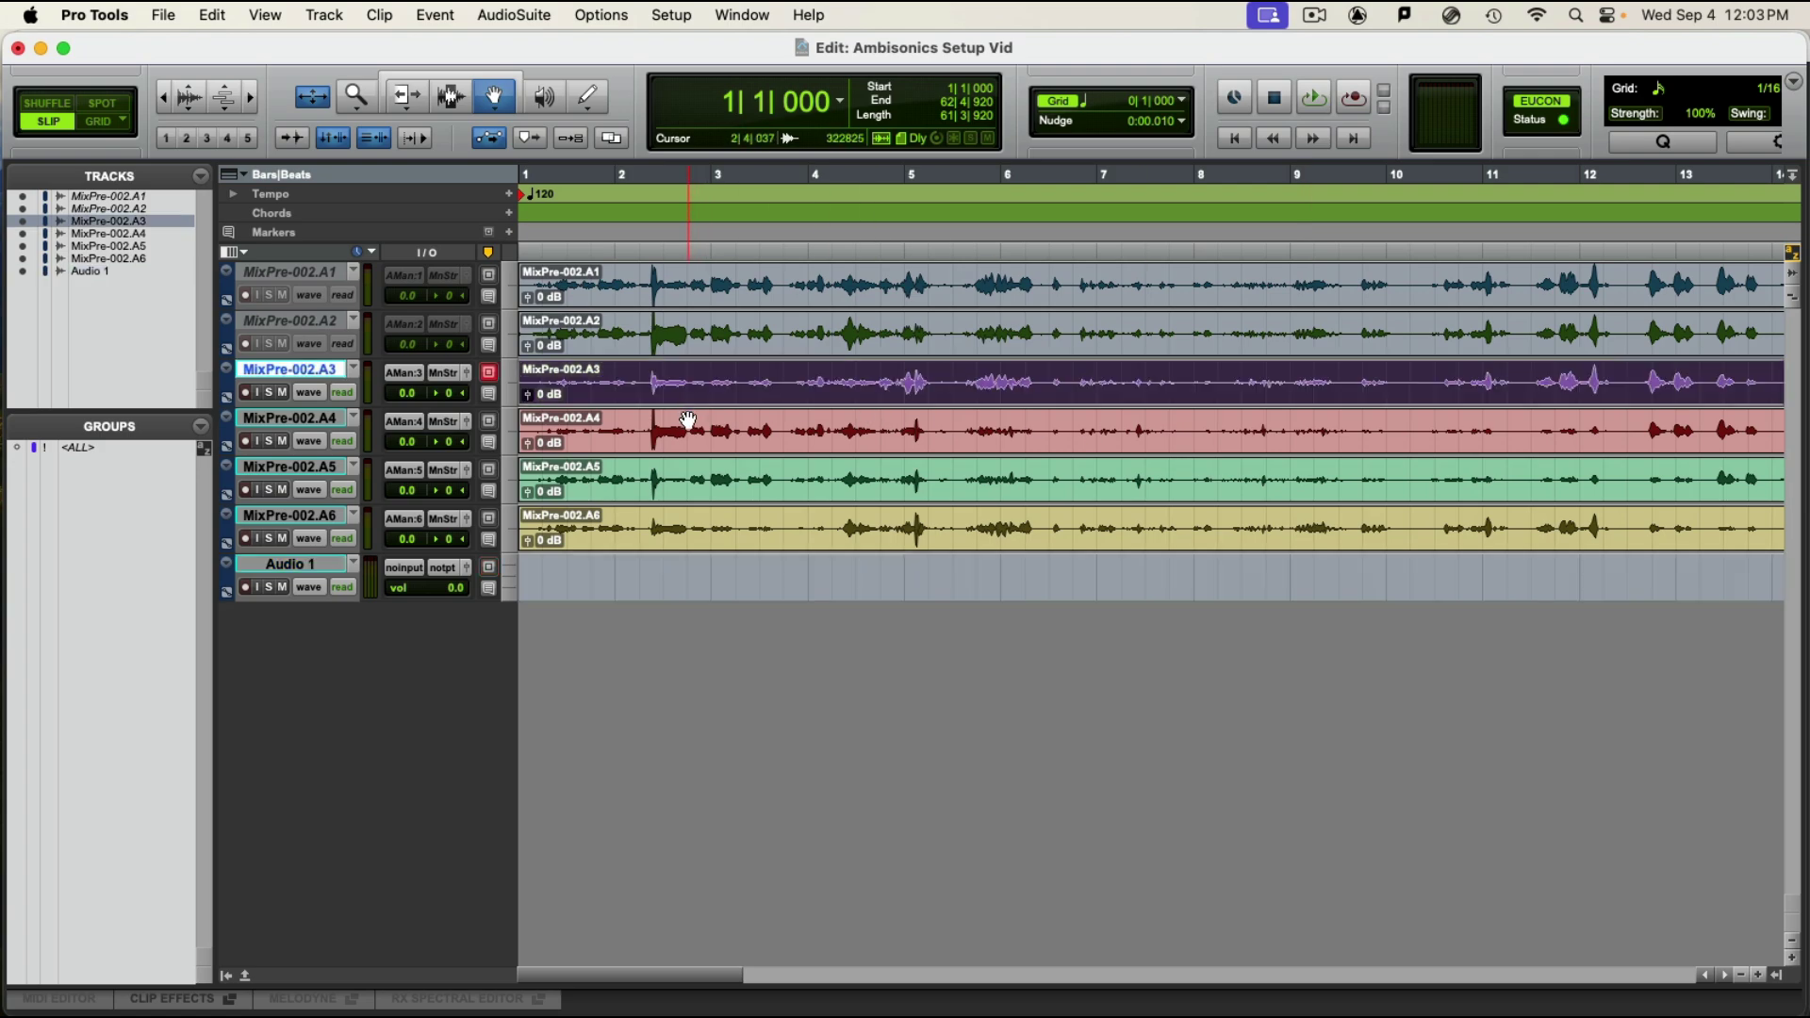
shift+click(688, 424)
shift+click(686, 476)
shift+click(683, 517)
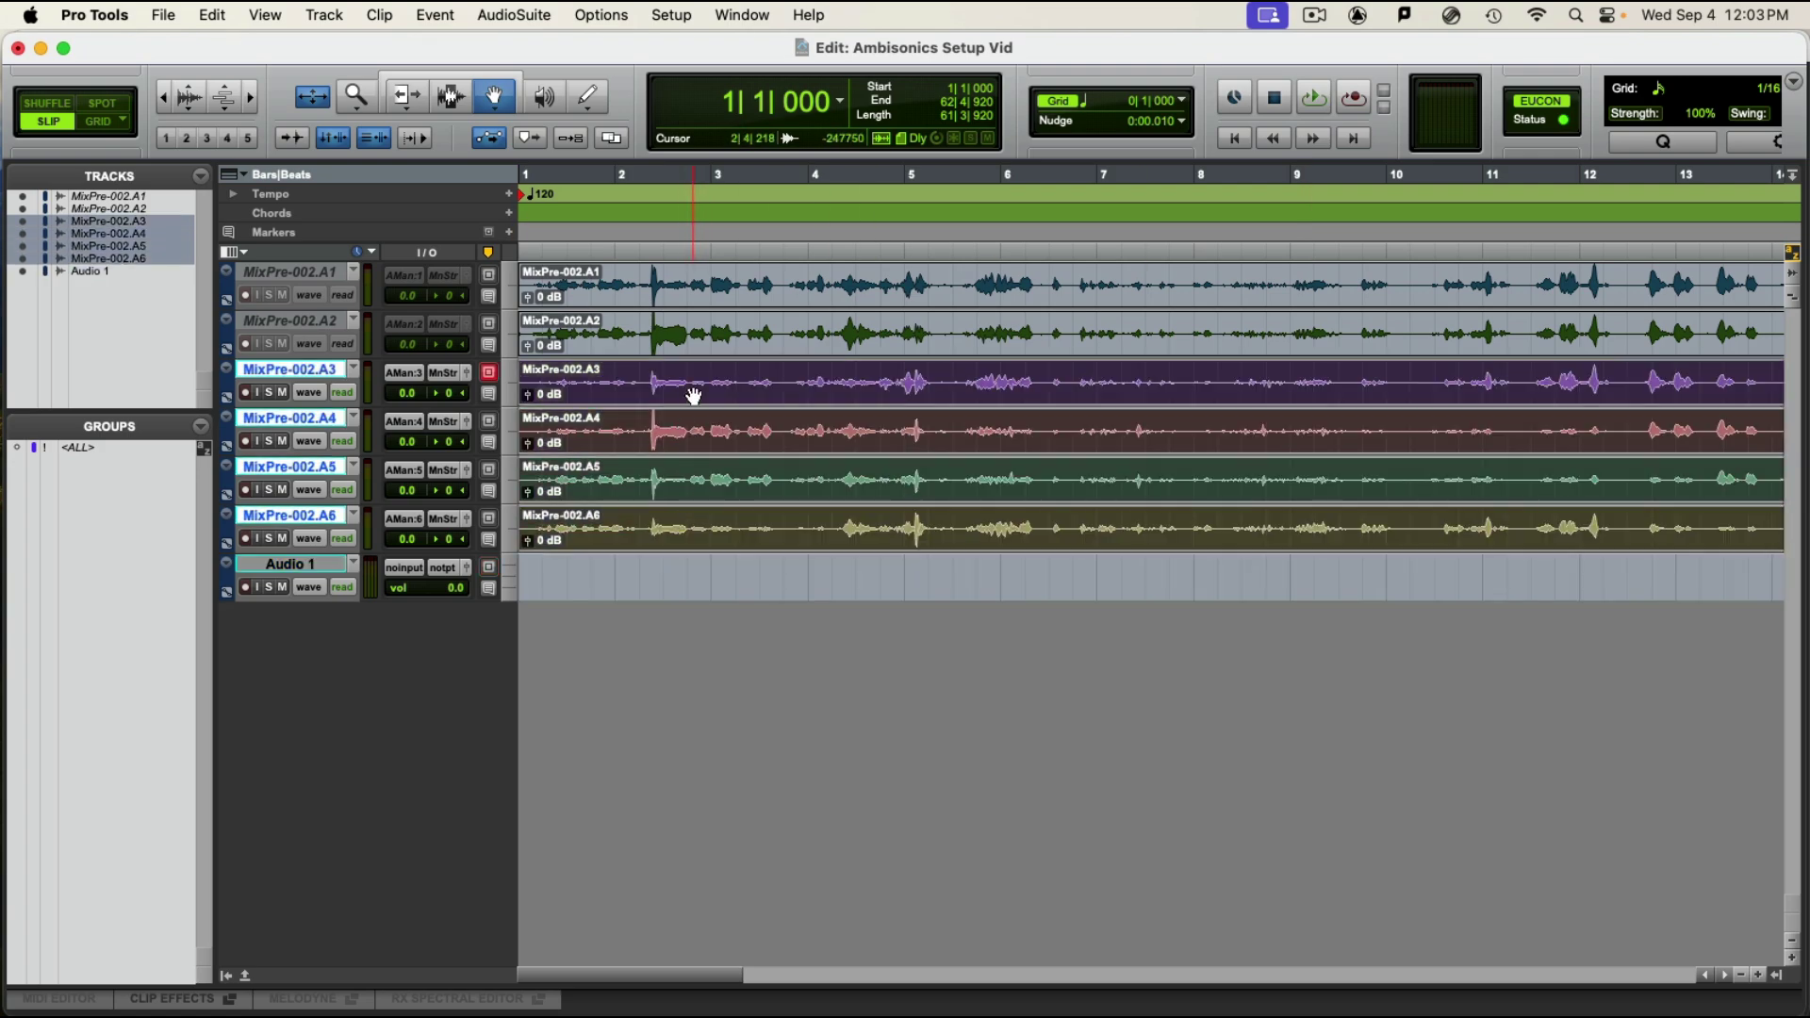
drag(680, 388, 704, 574)
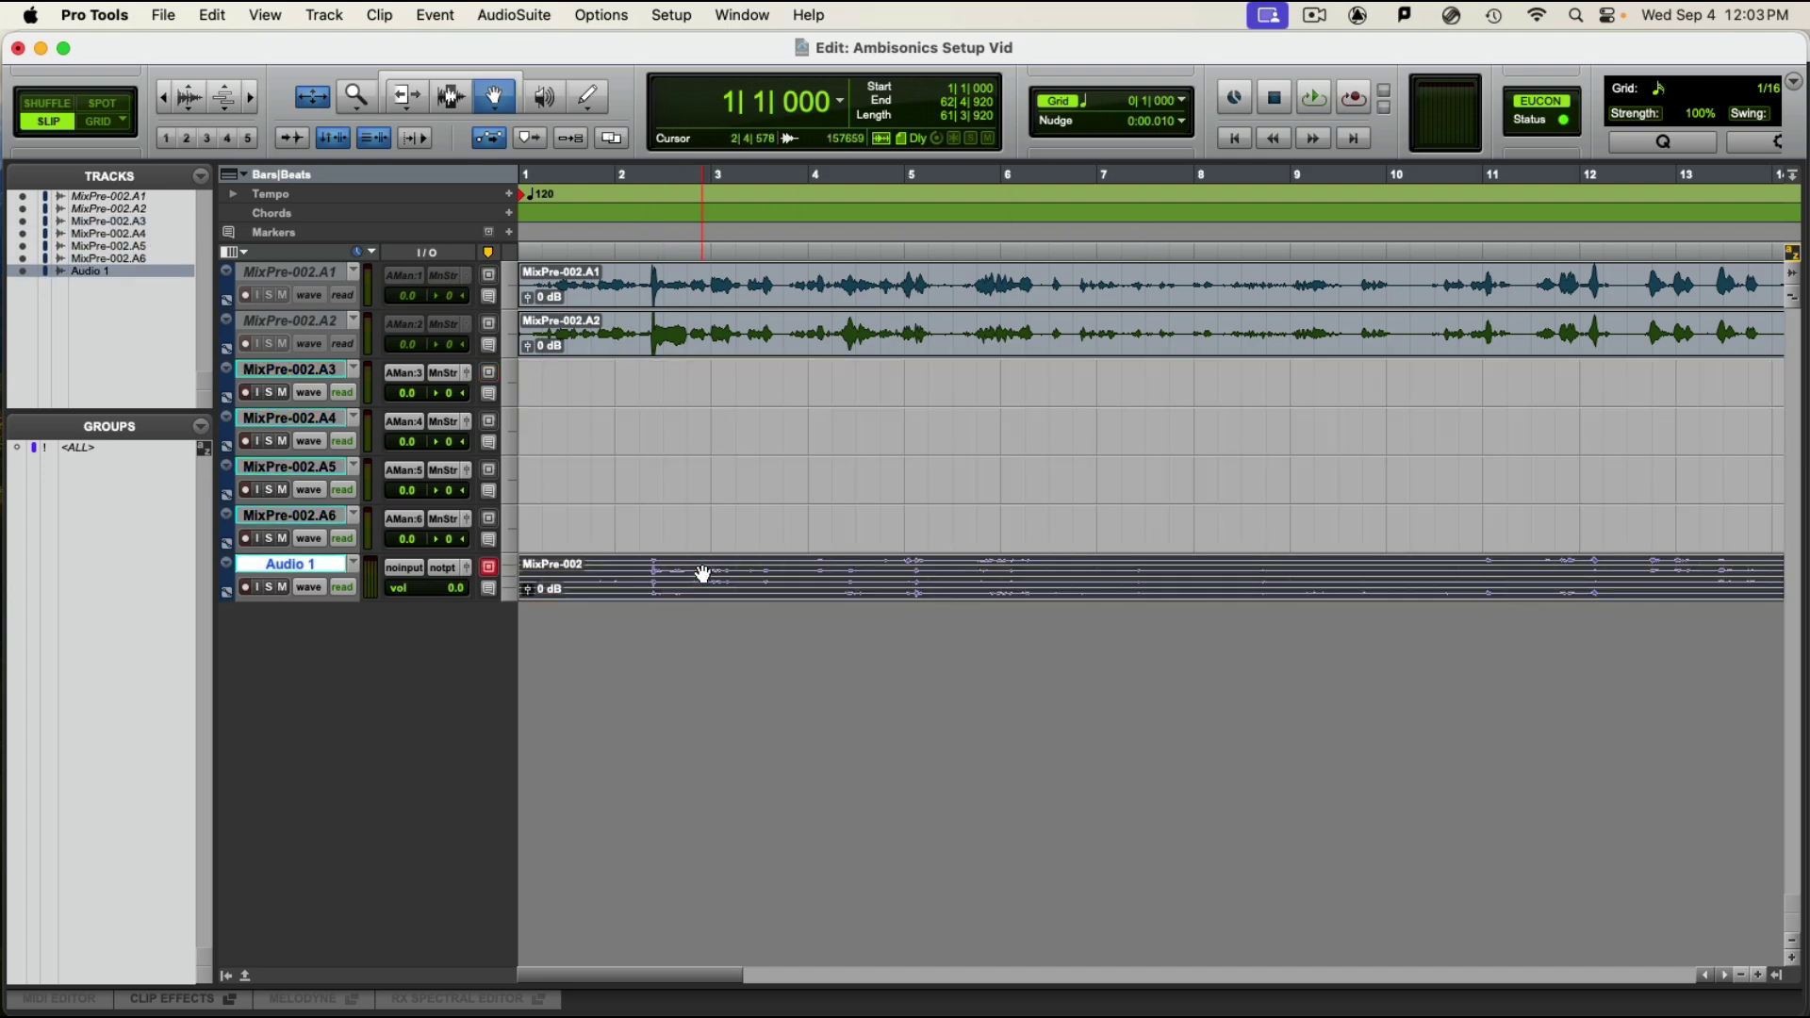
key(super+bracketleft)
key(super+bracketleft)
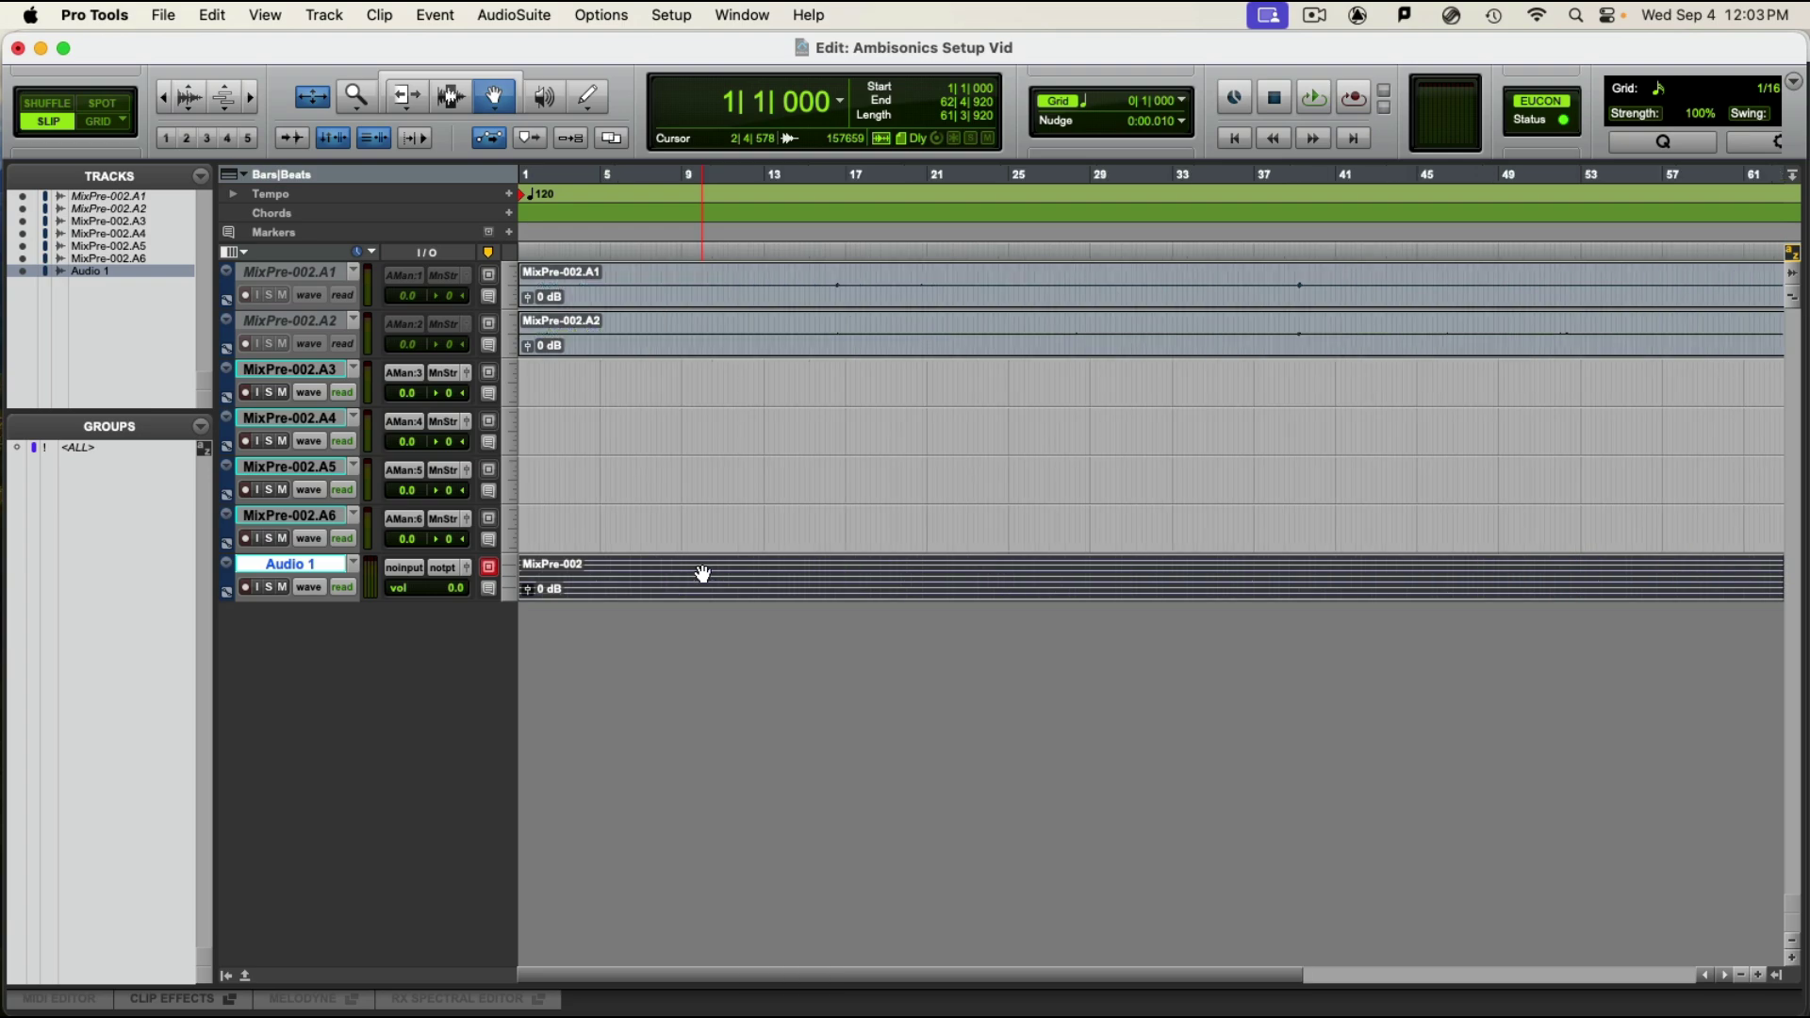
key(super+z)
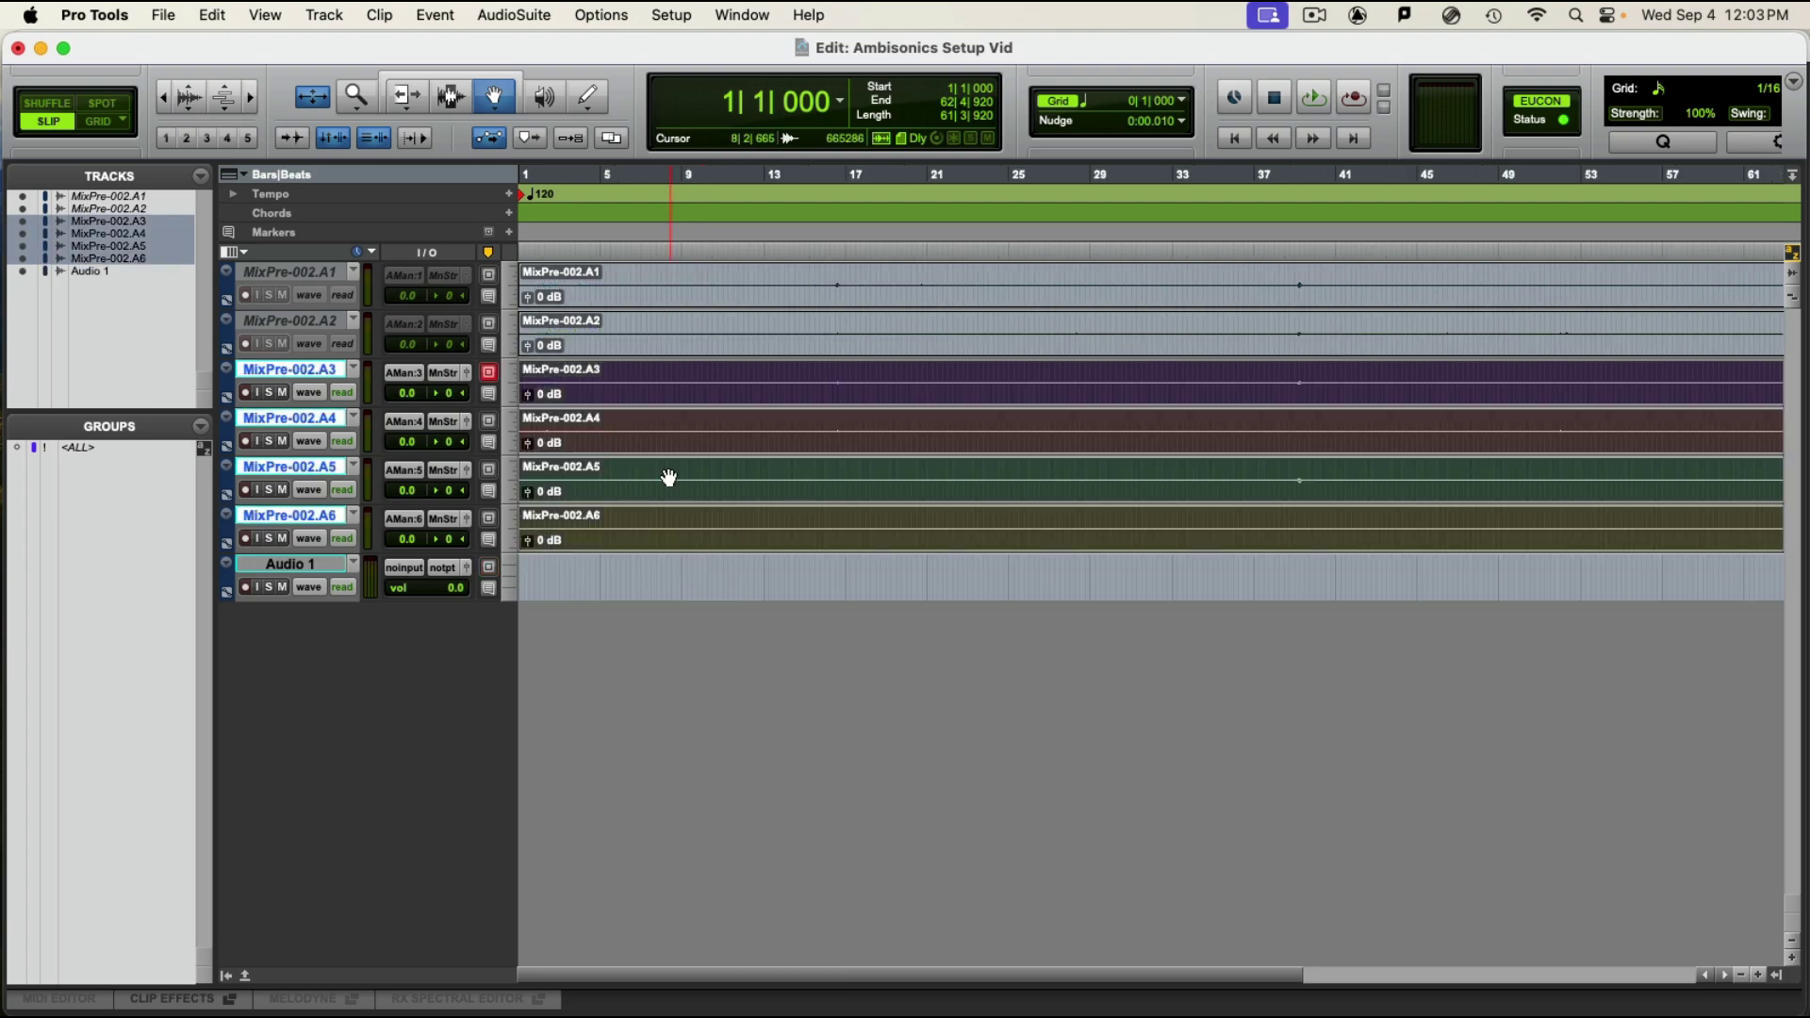
drag(667, 495, 638, 602)
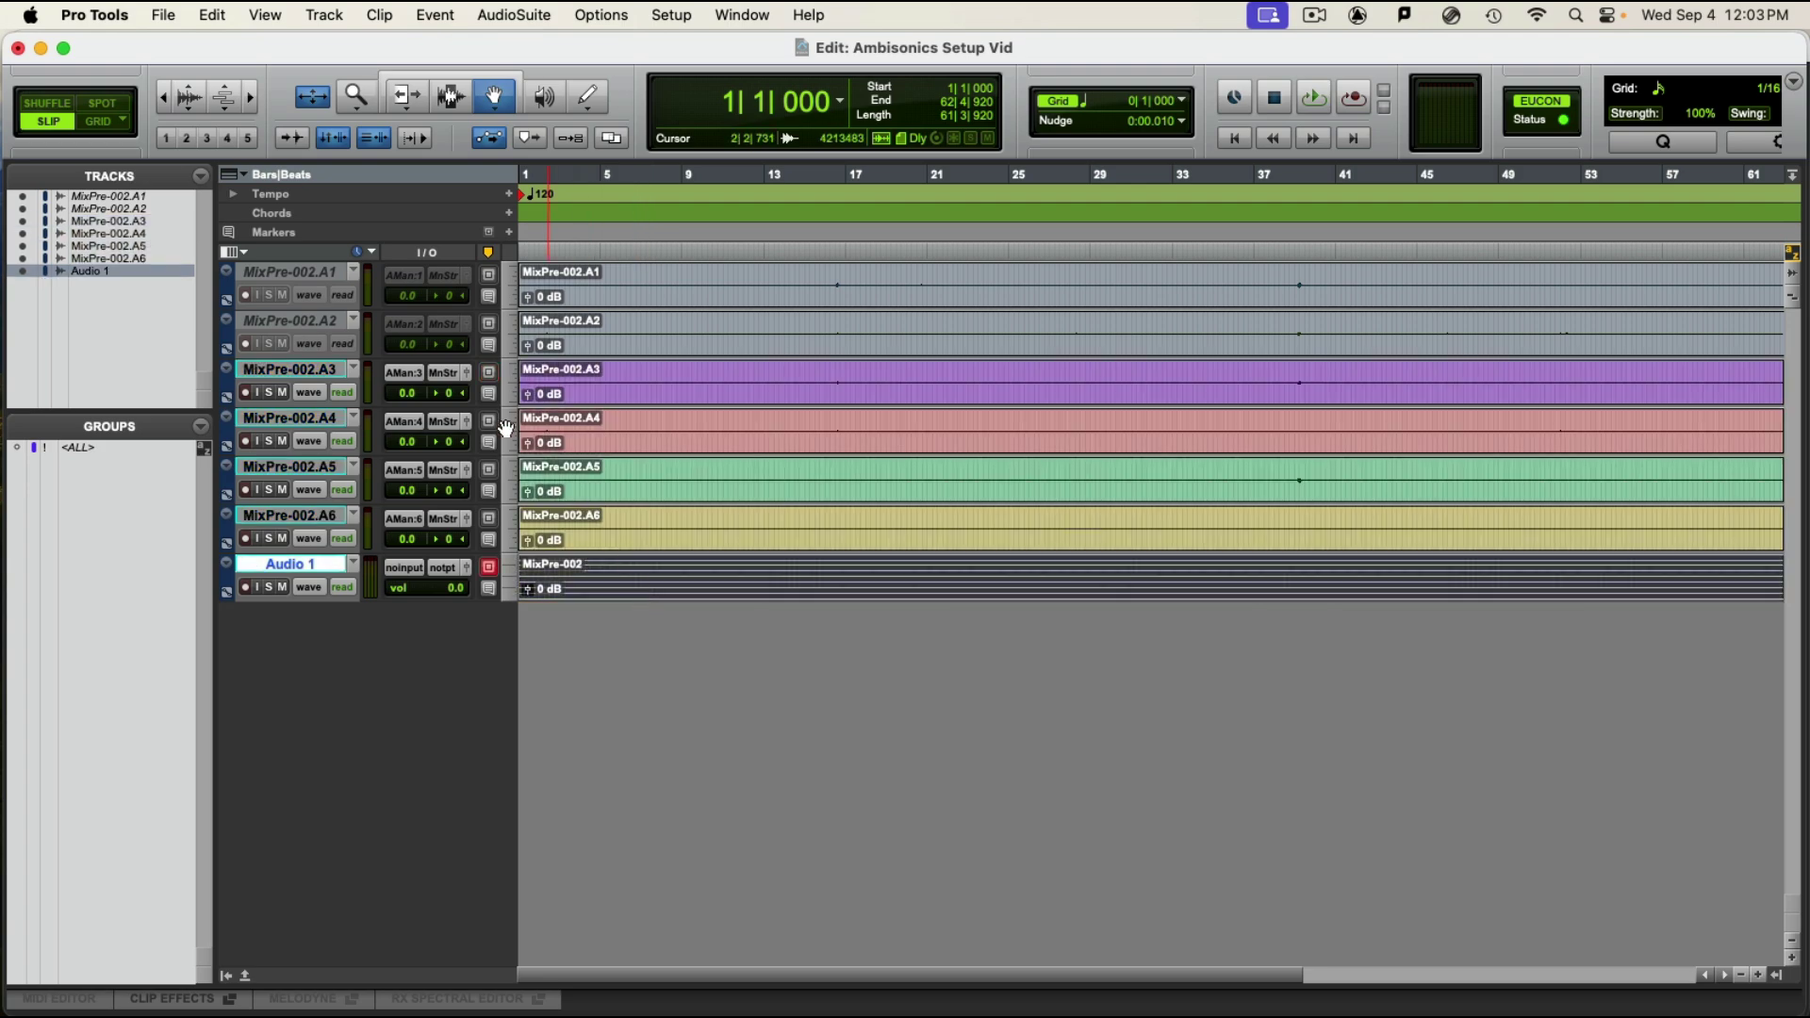
Step: Make tracks MixPre-002.A3 through A6 inactive and select the Audio 1 track
click(321, 370)
shift+click(312, 420)
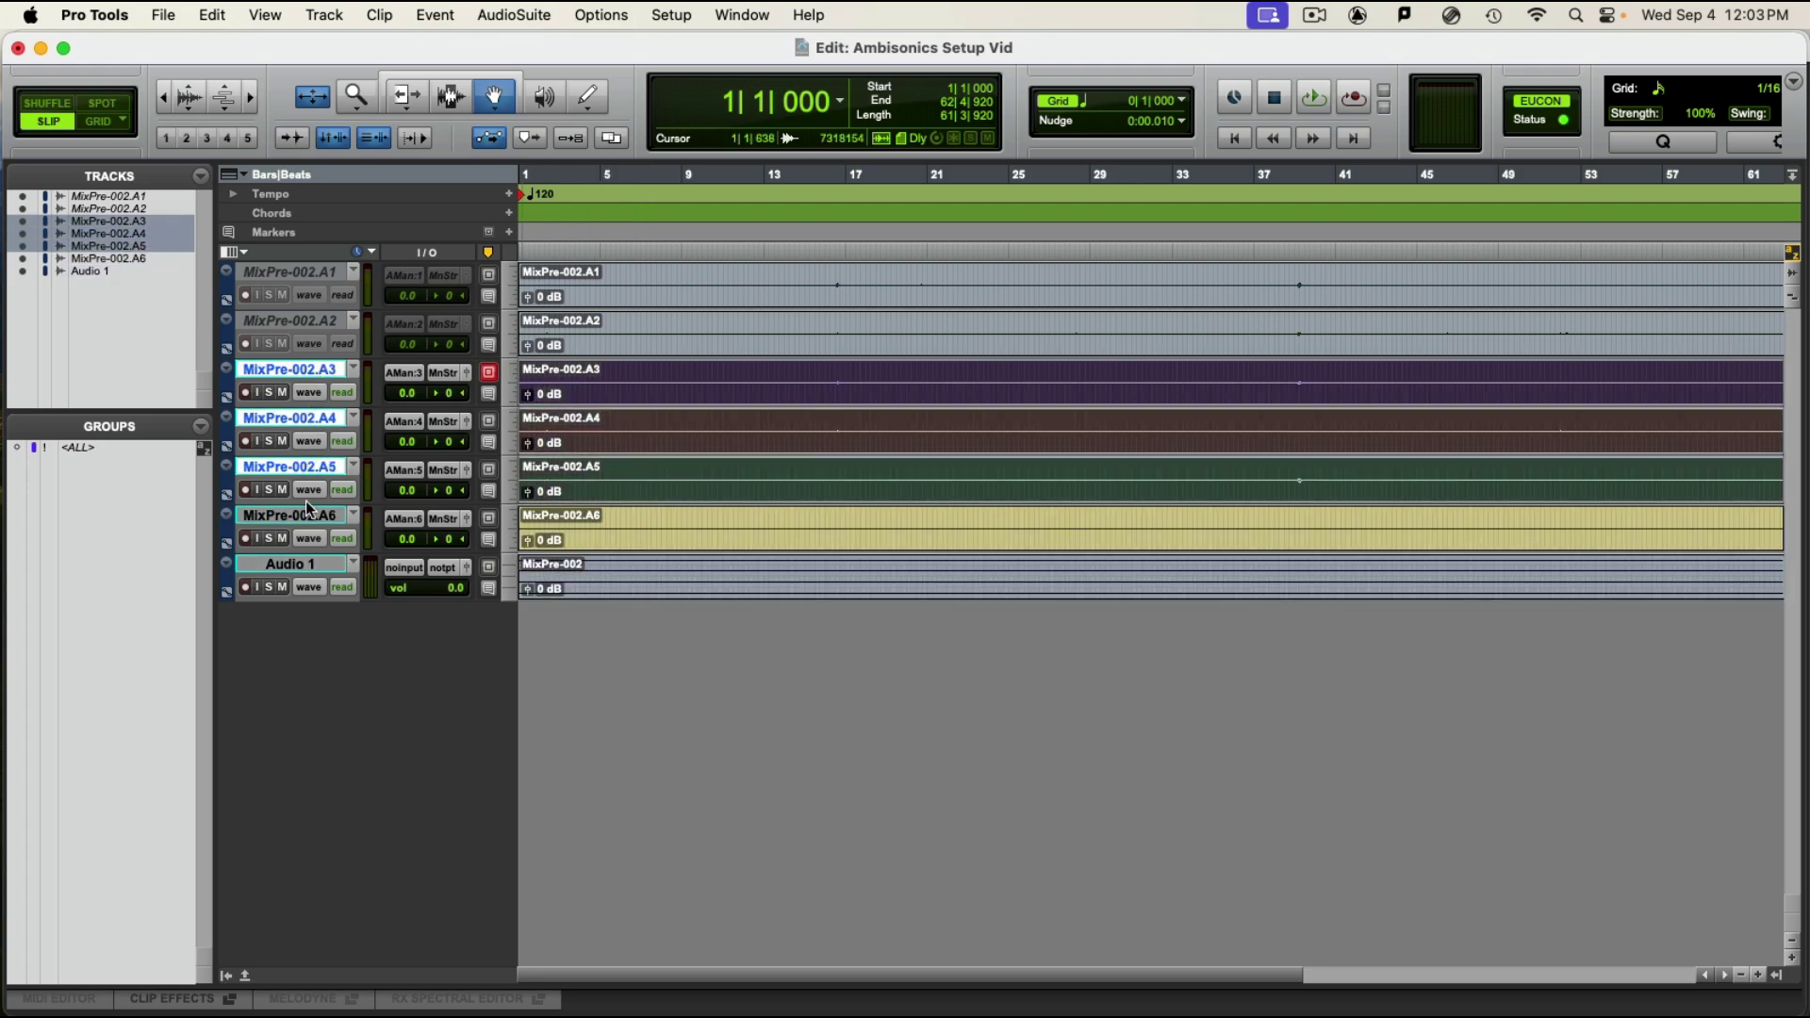
right_click(307, 509)
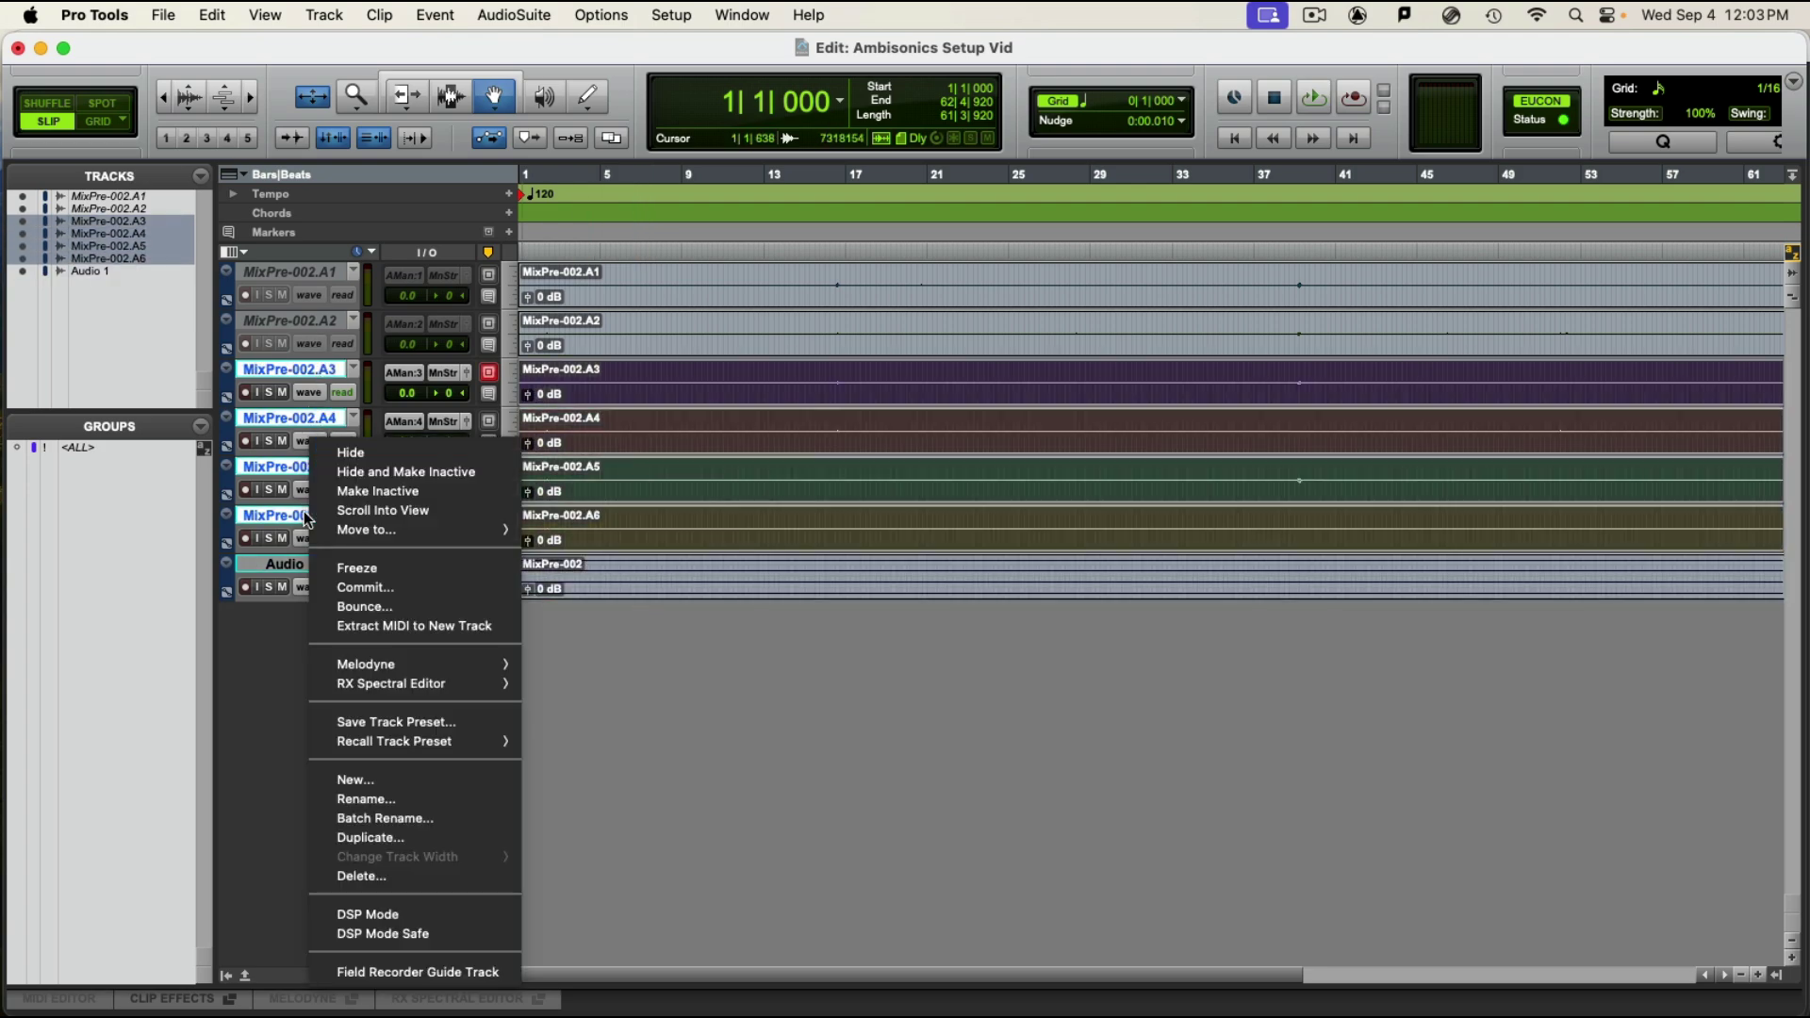
click(382, 491)
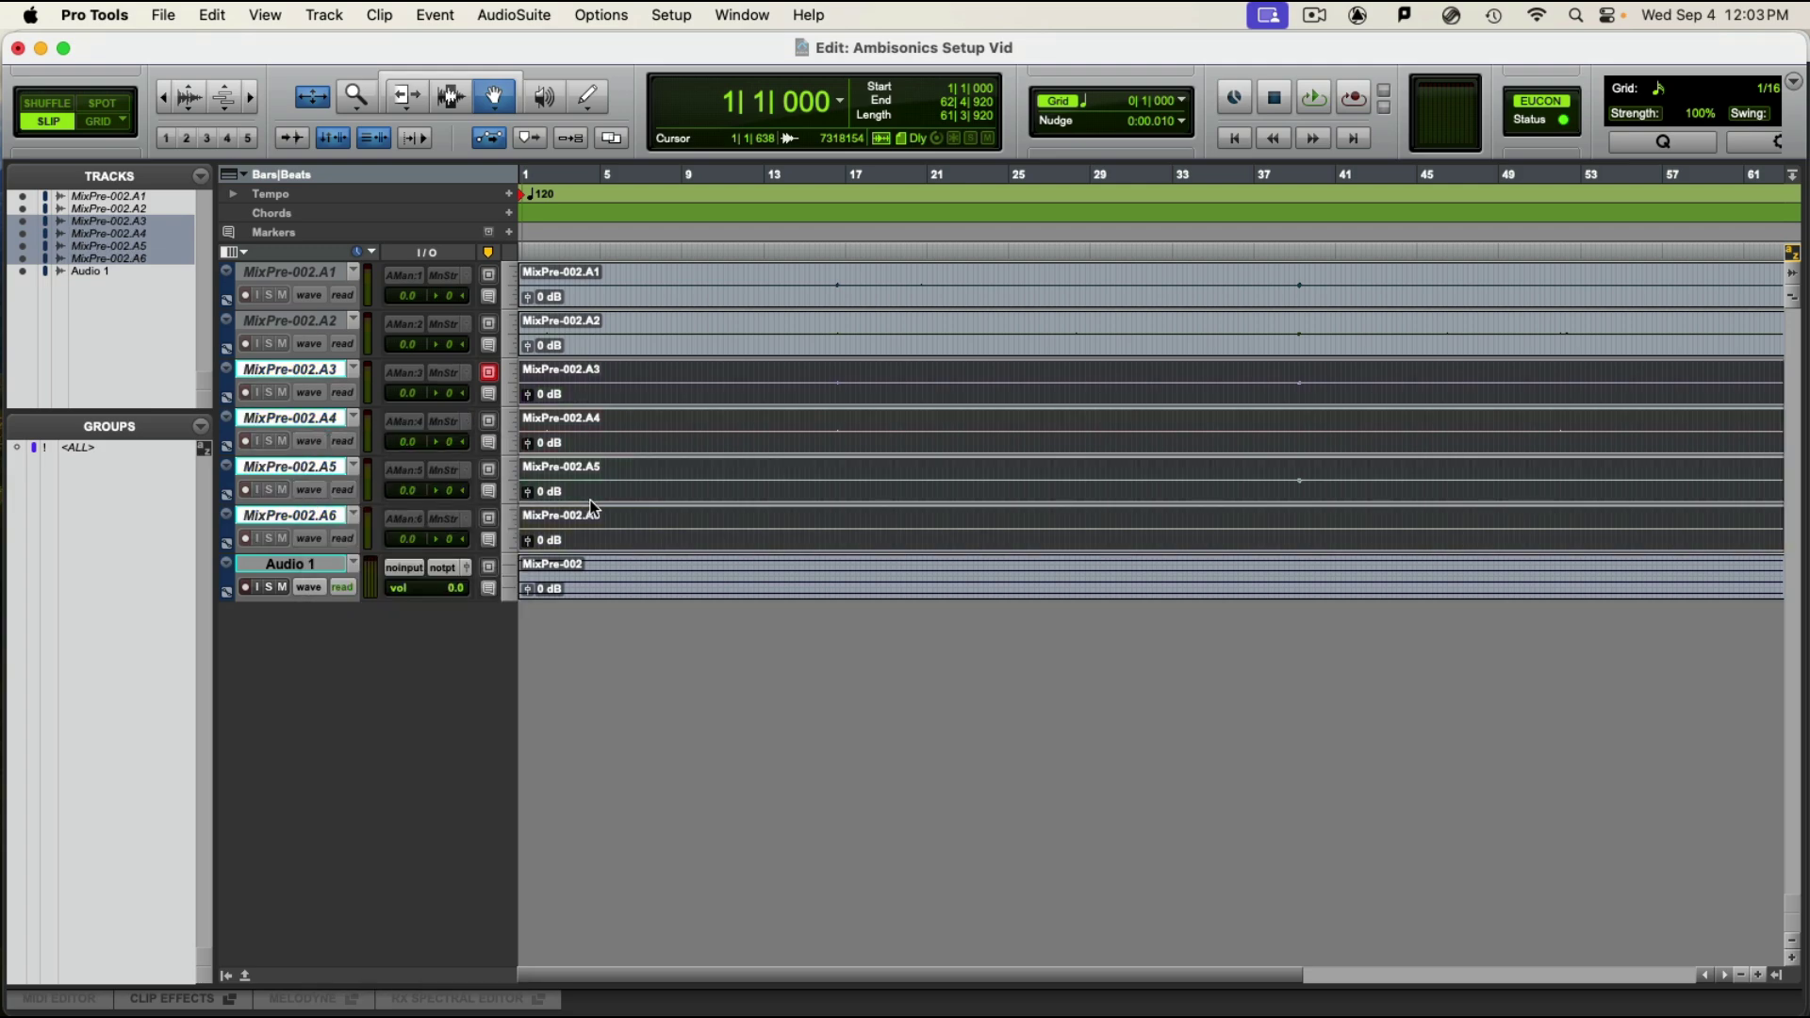
click(577, 571)
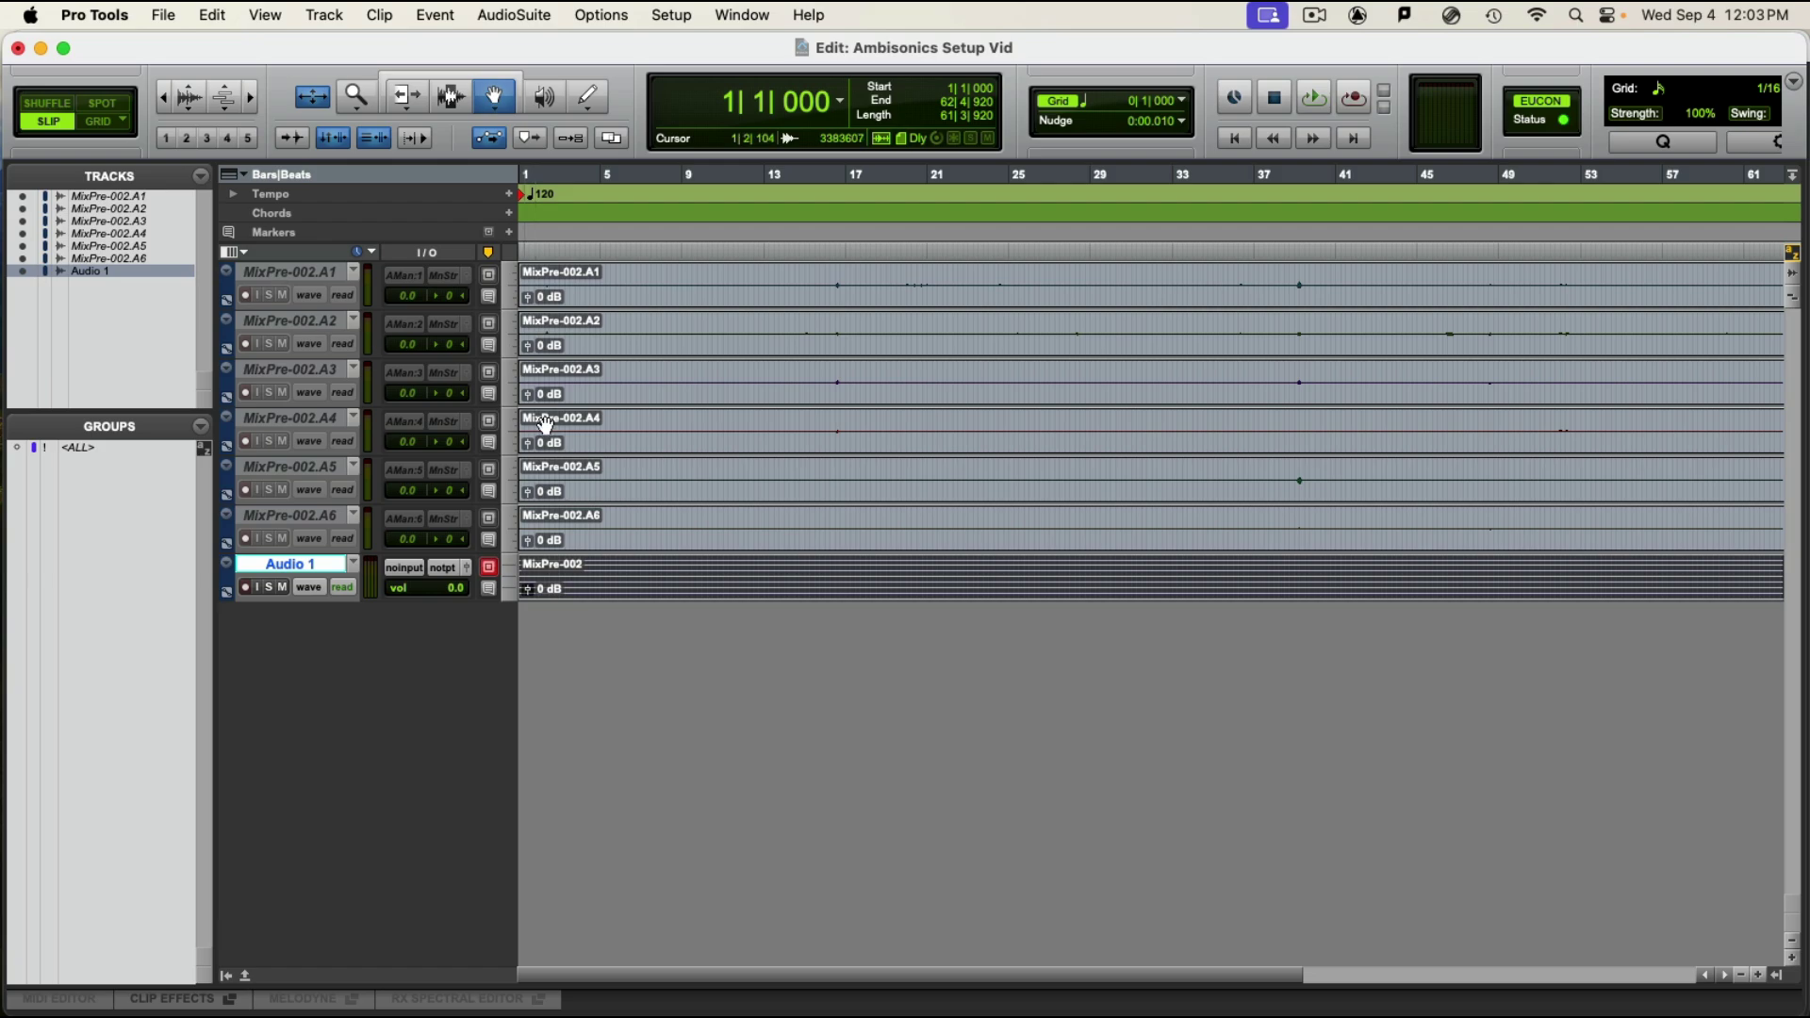
Step: Enlarge Audio 1's track height and waveform view, and raise its clip gain to +34.0 dB
click(506, 589)
click(535, 630)
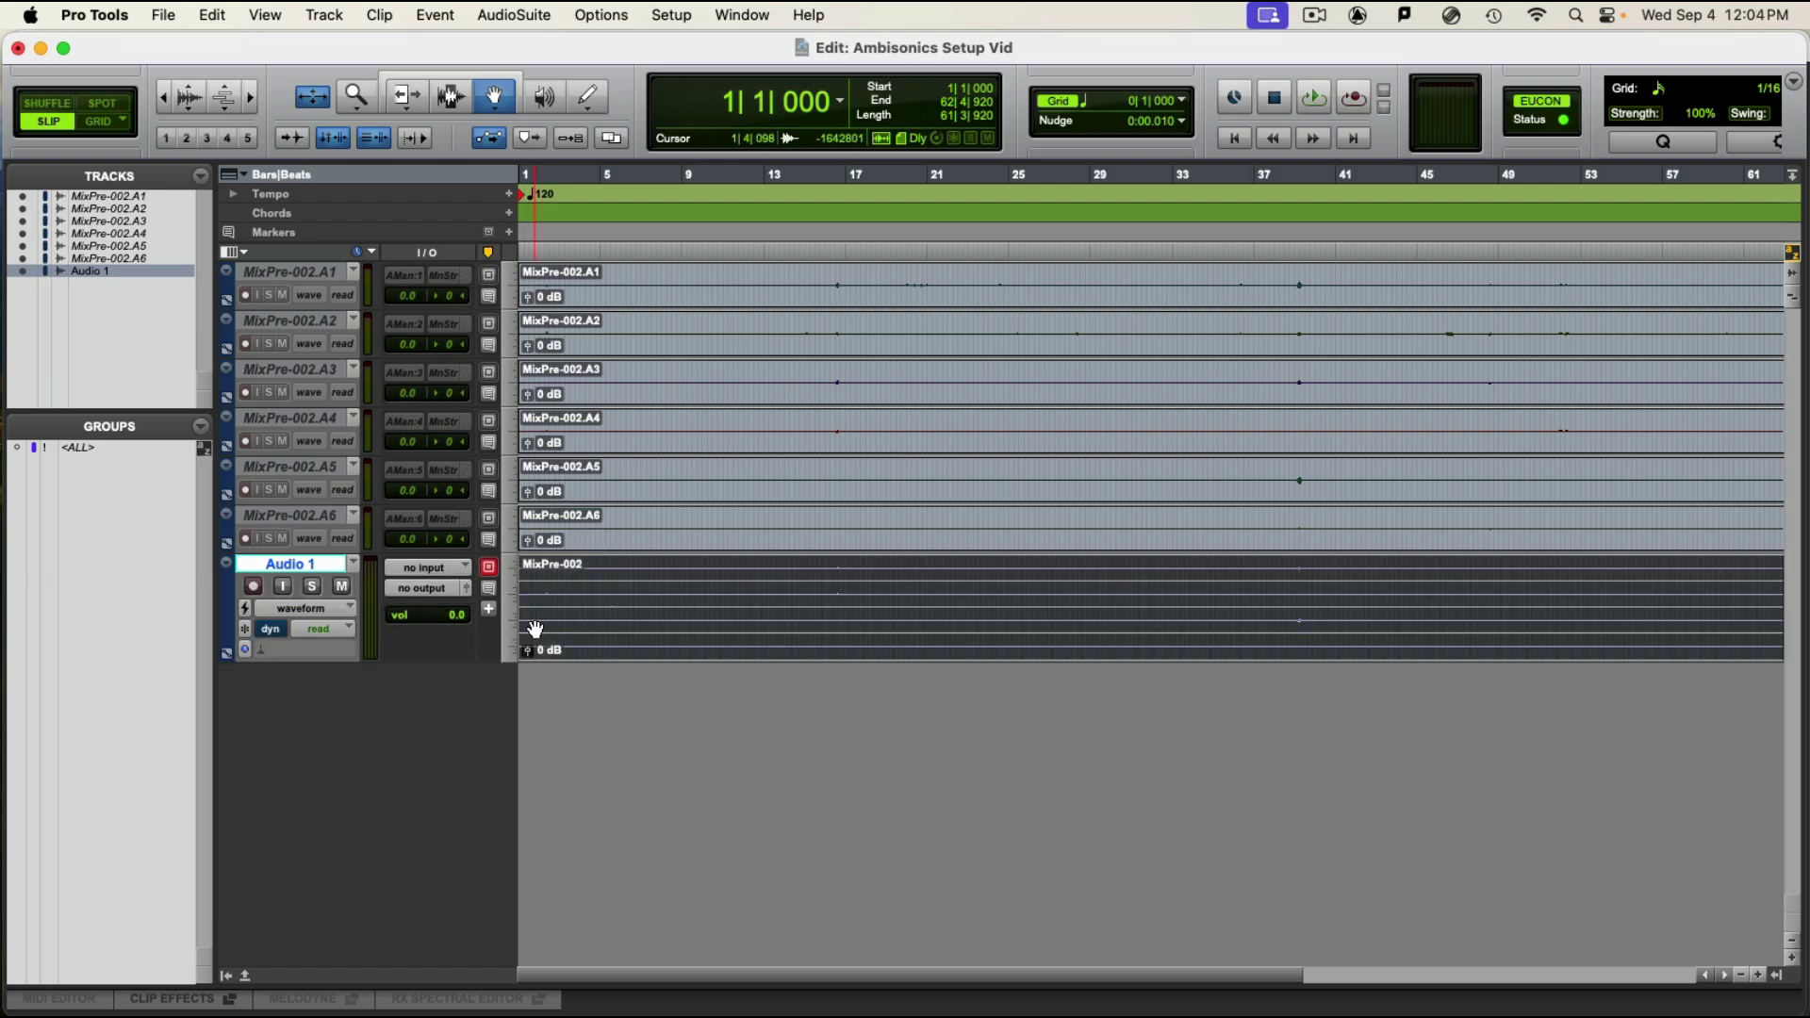
click(186, 94)
drag(529, 650, 531, 615)
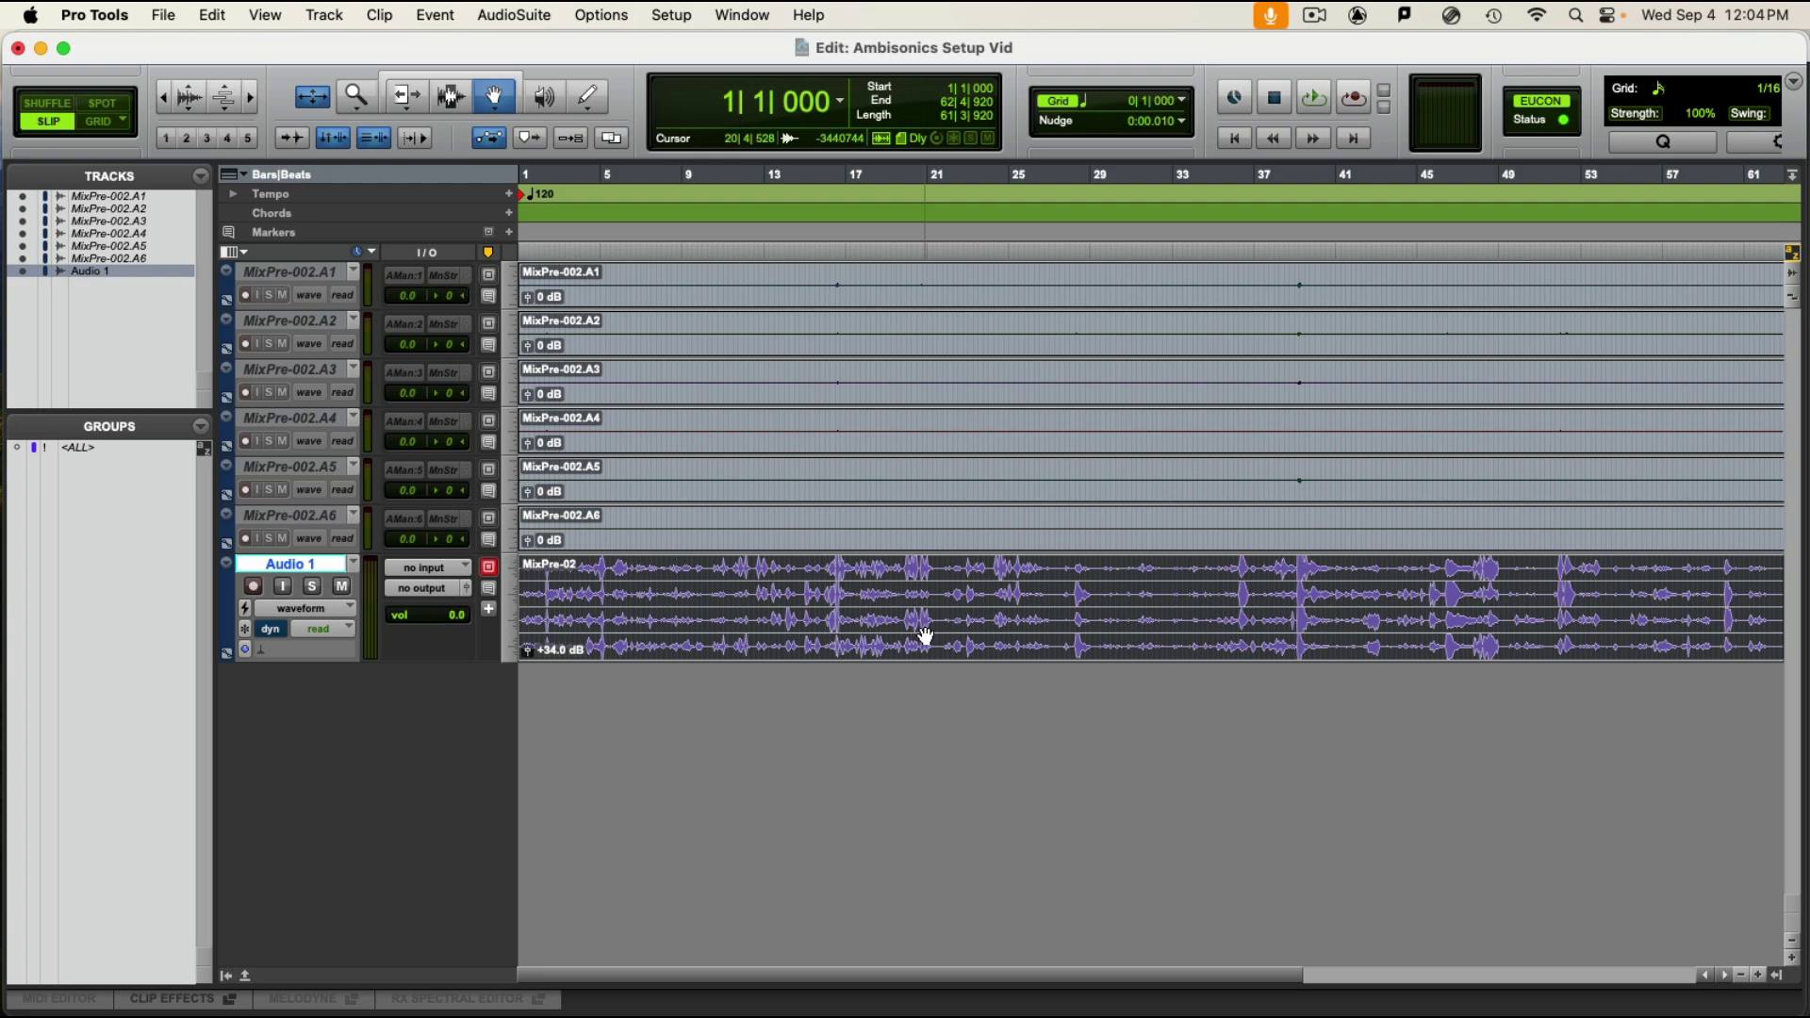
Step: Insert the ab Transcoder (1st Order Ambisonics) plug-in on Audio 1 in the Mix window
key(super+equal)
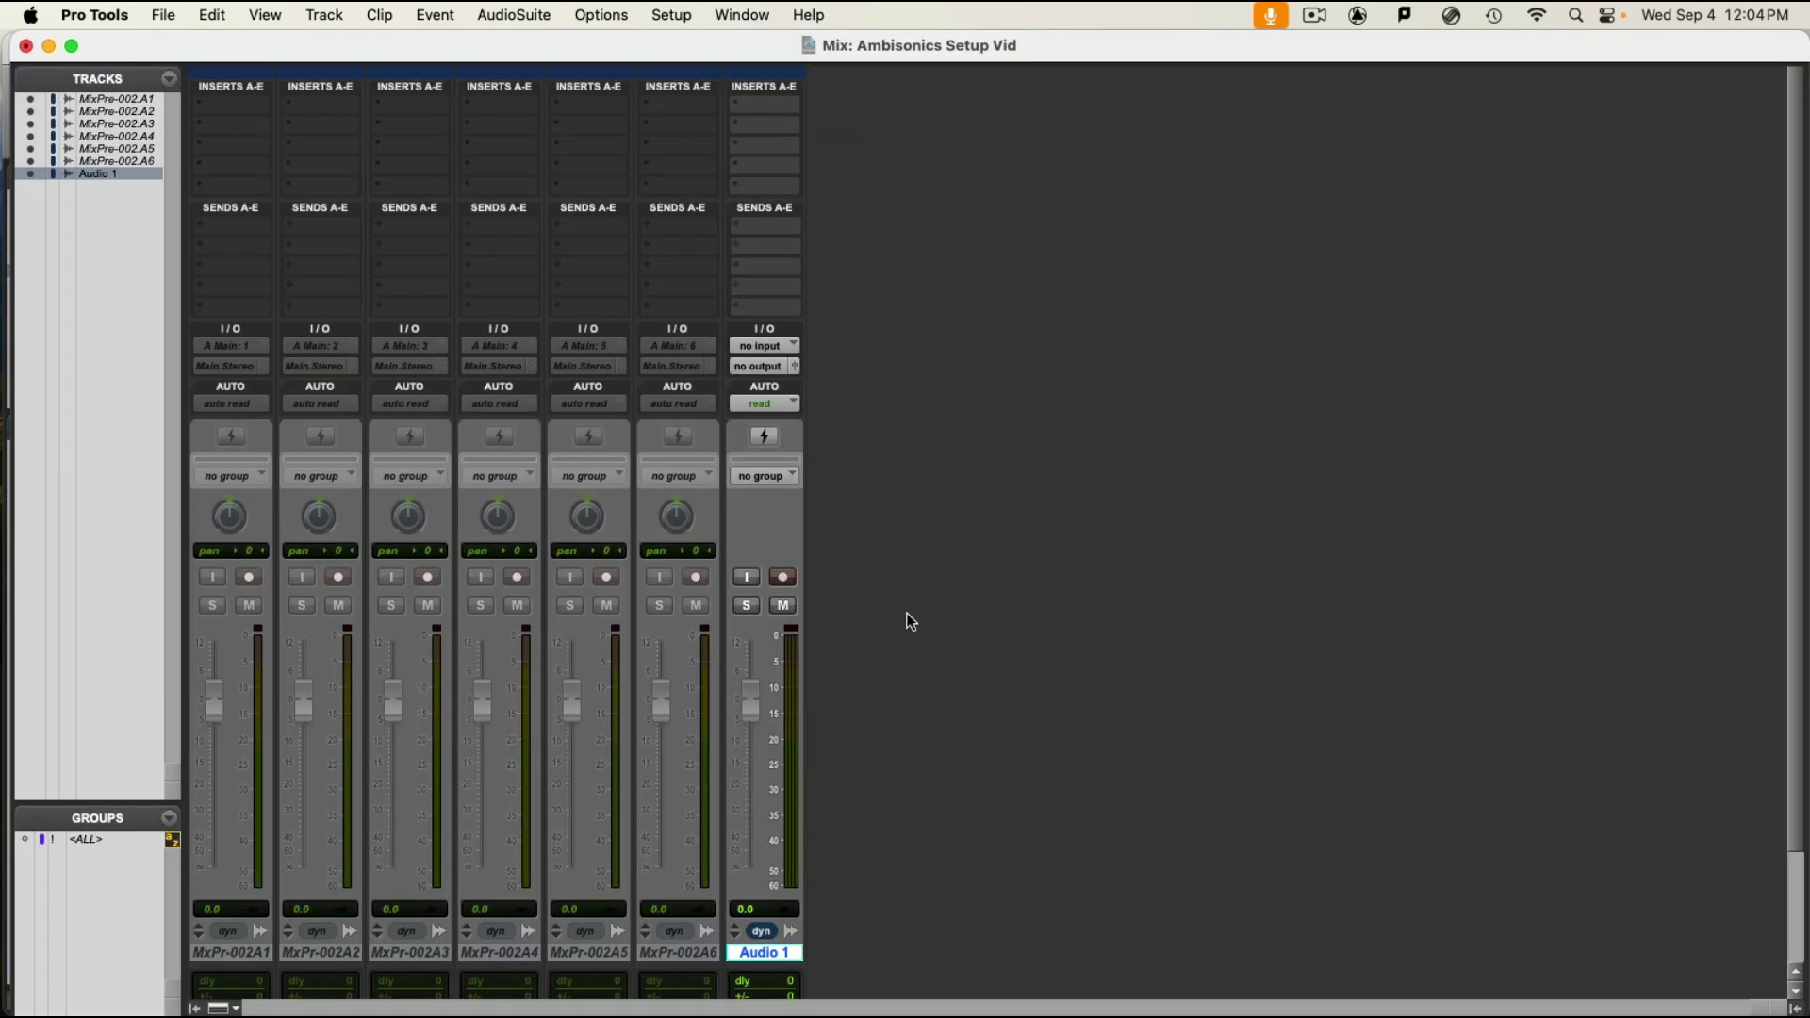
click(771, 125)
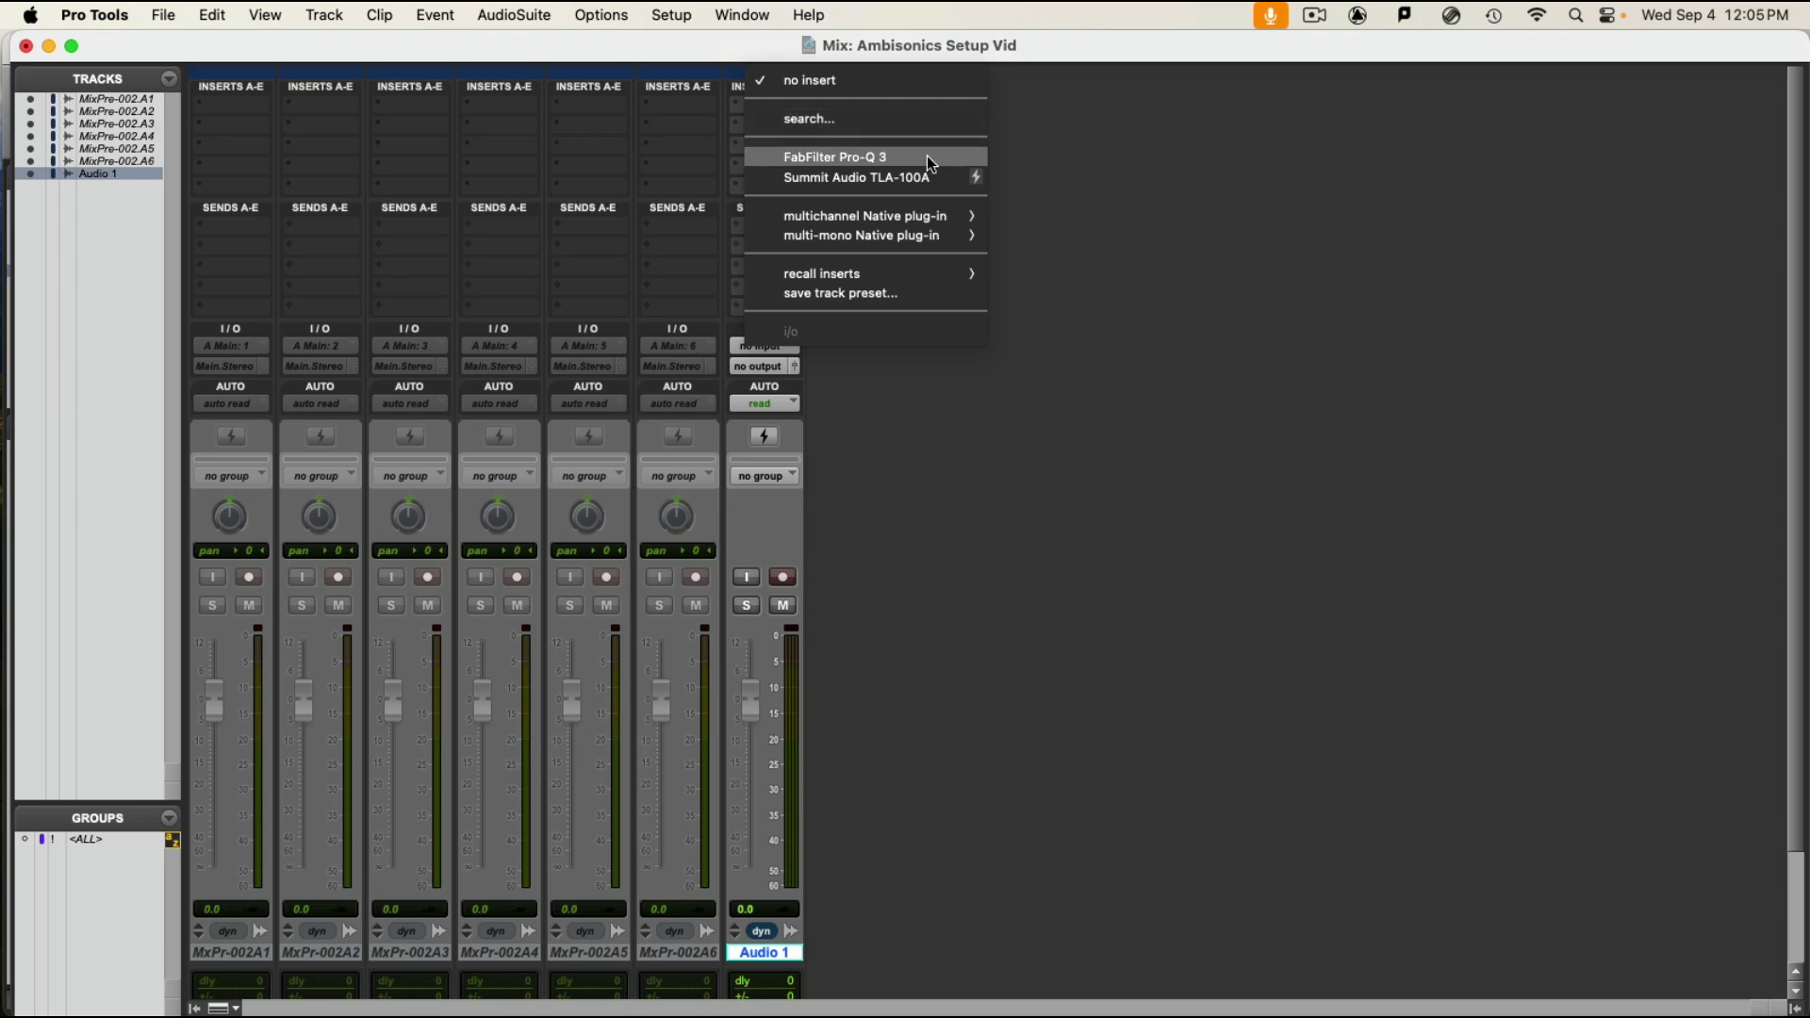
mouse_move(930, 222)
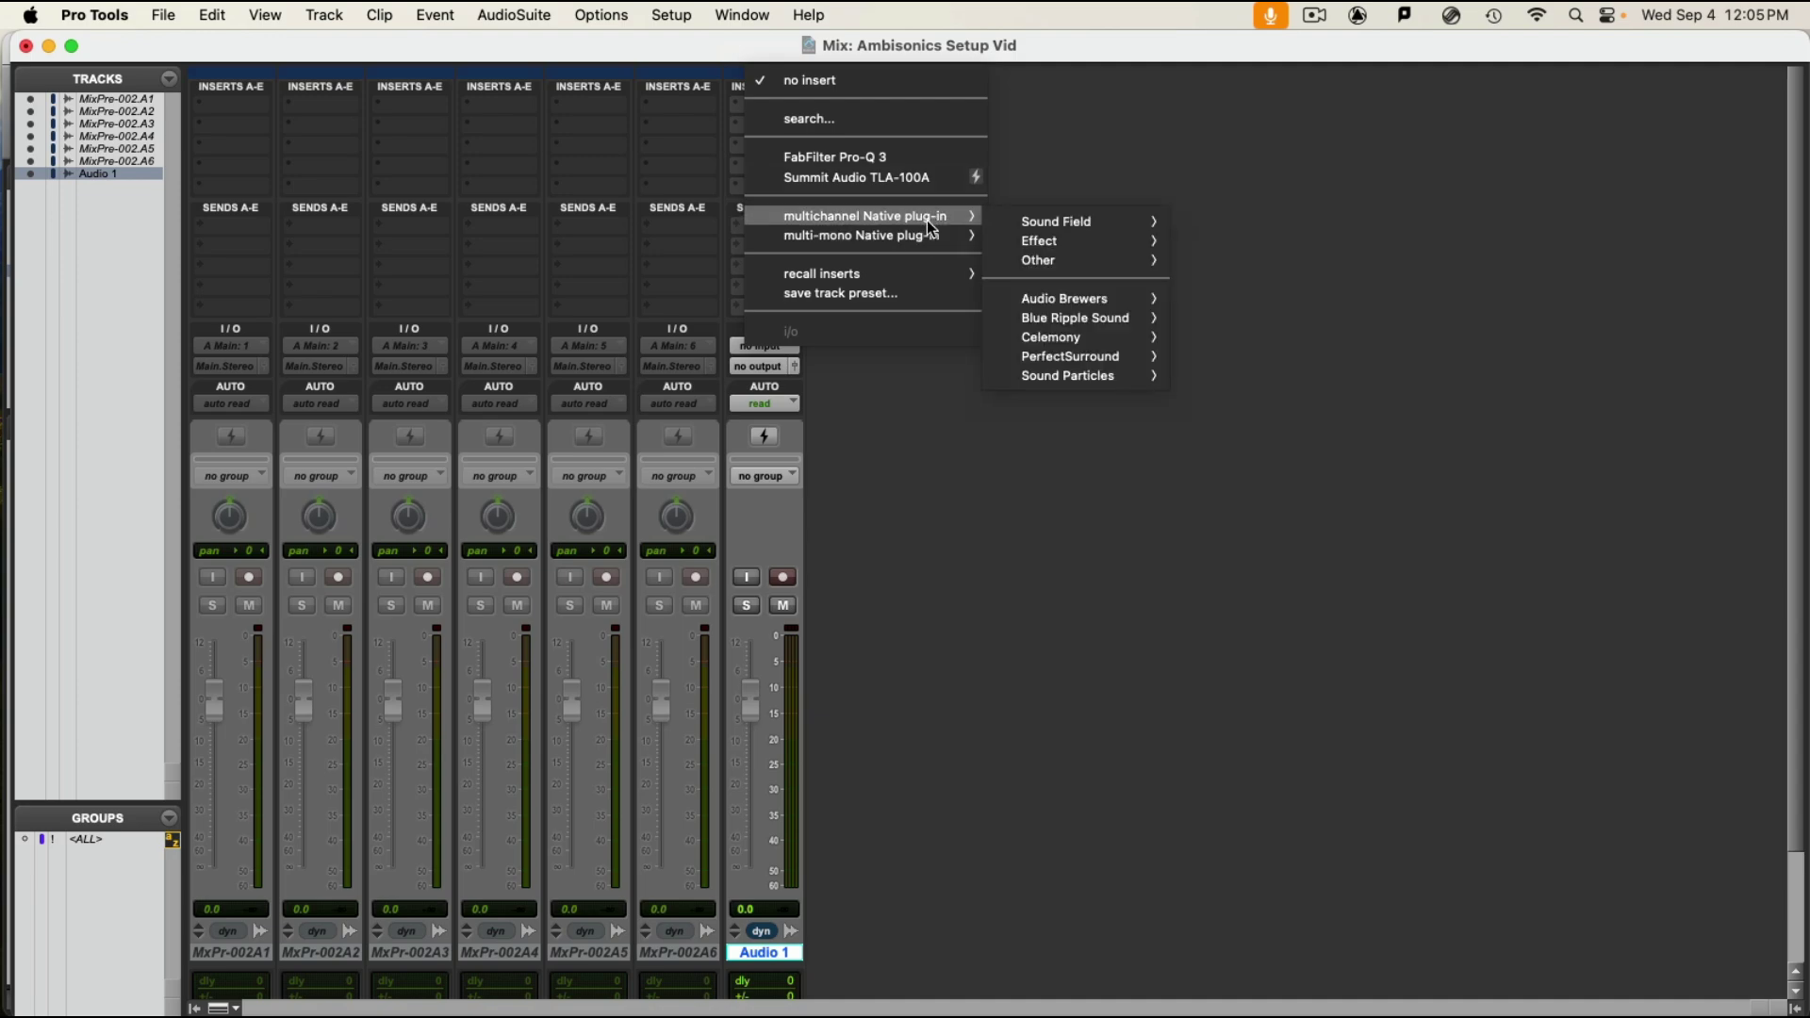
mouse_move(1083, 326)
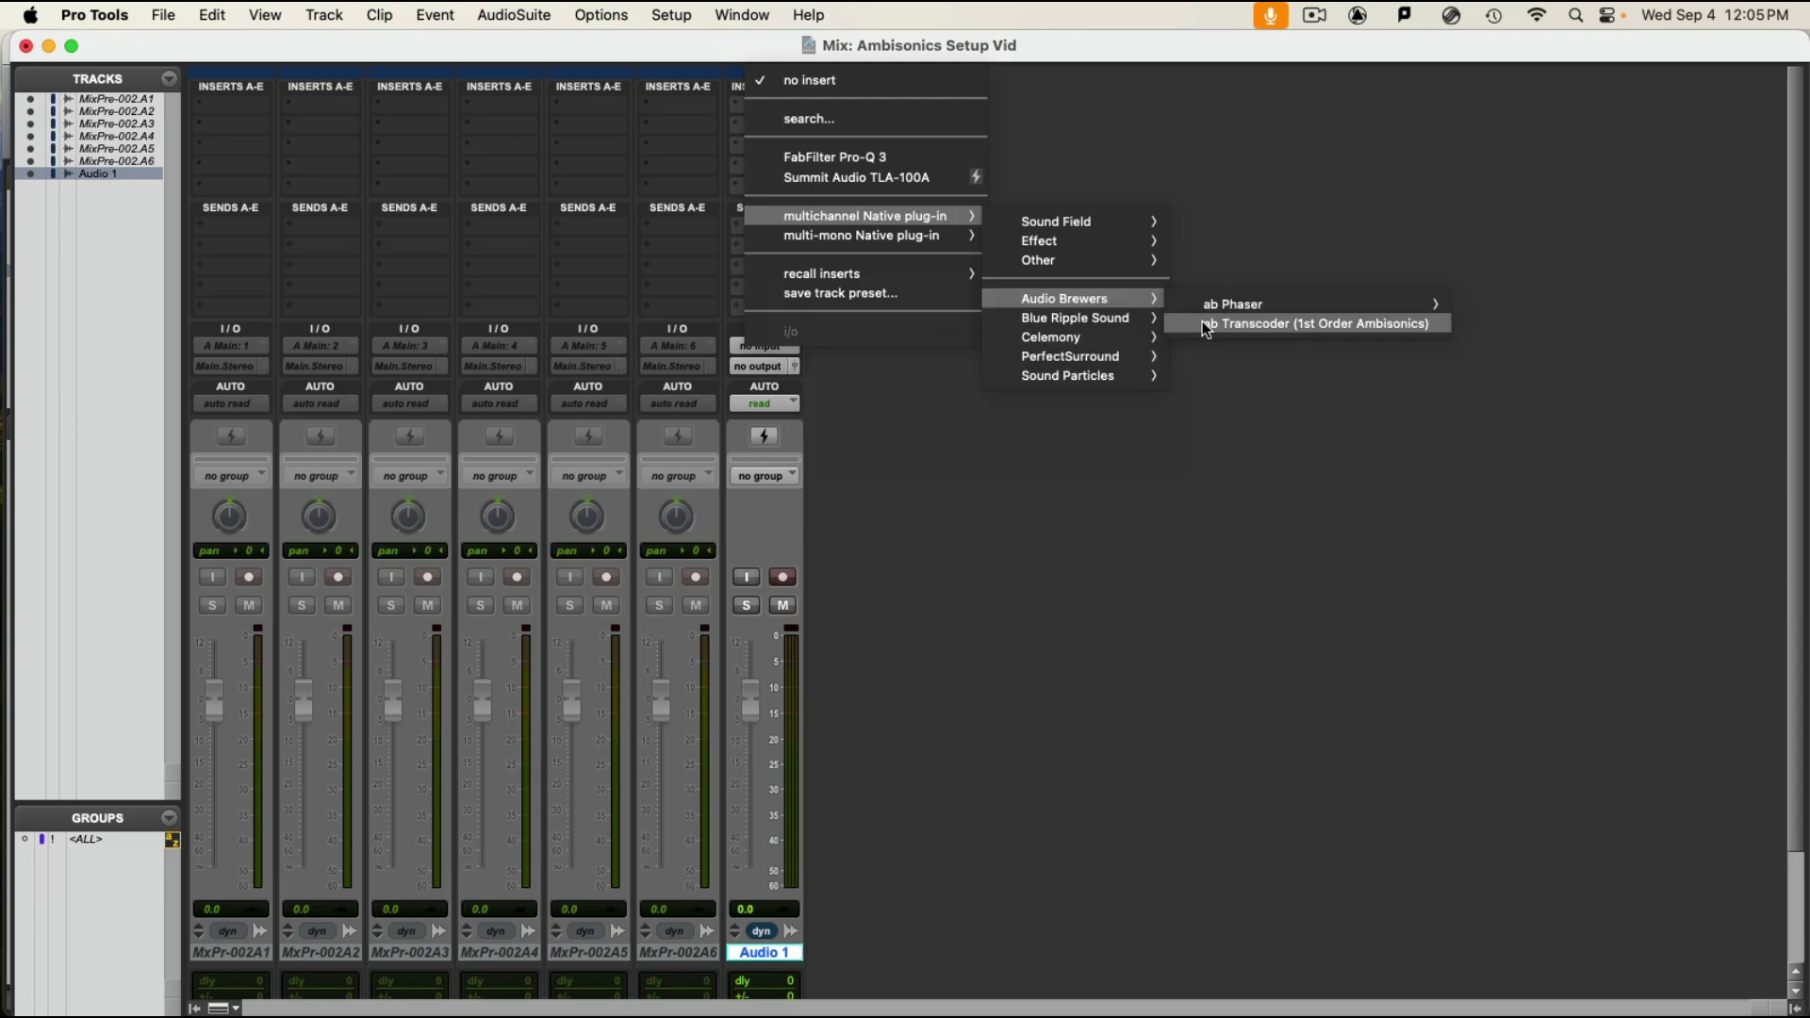
click(1206, 325)
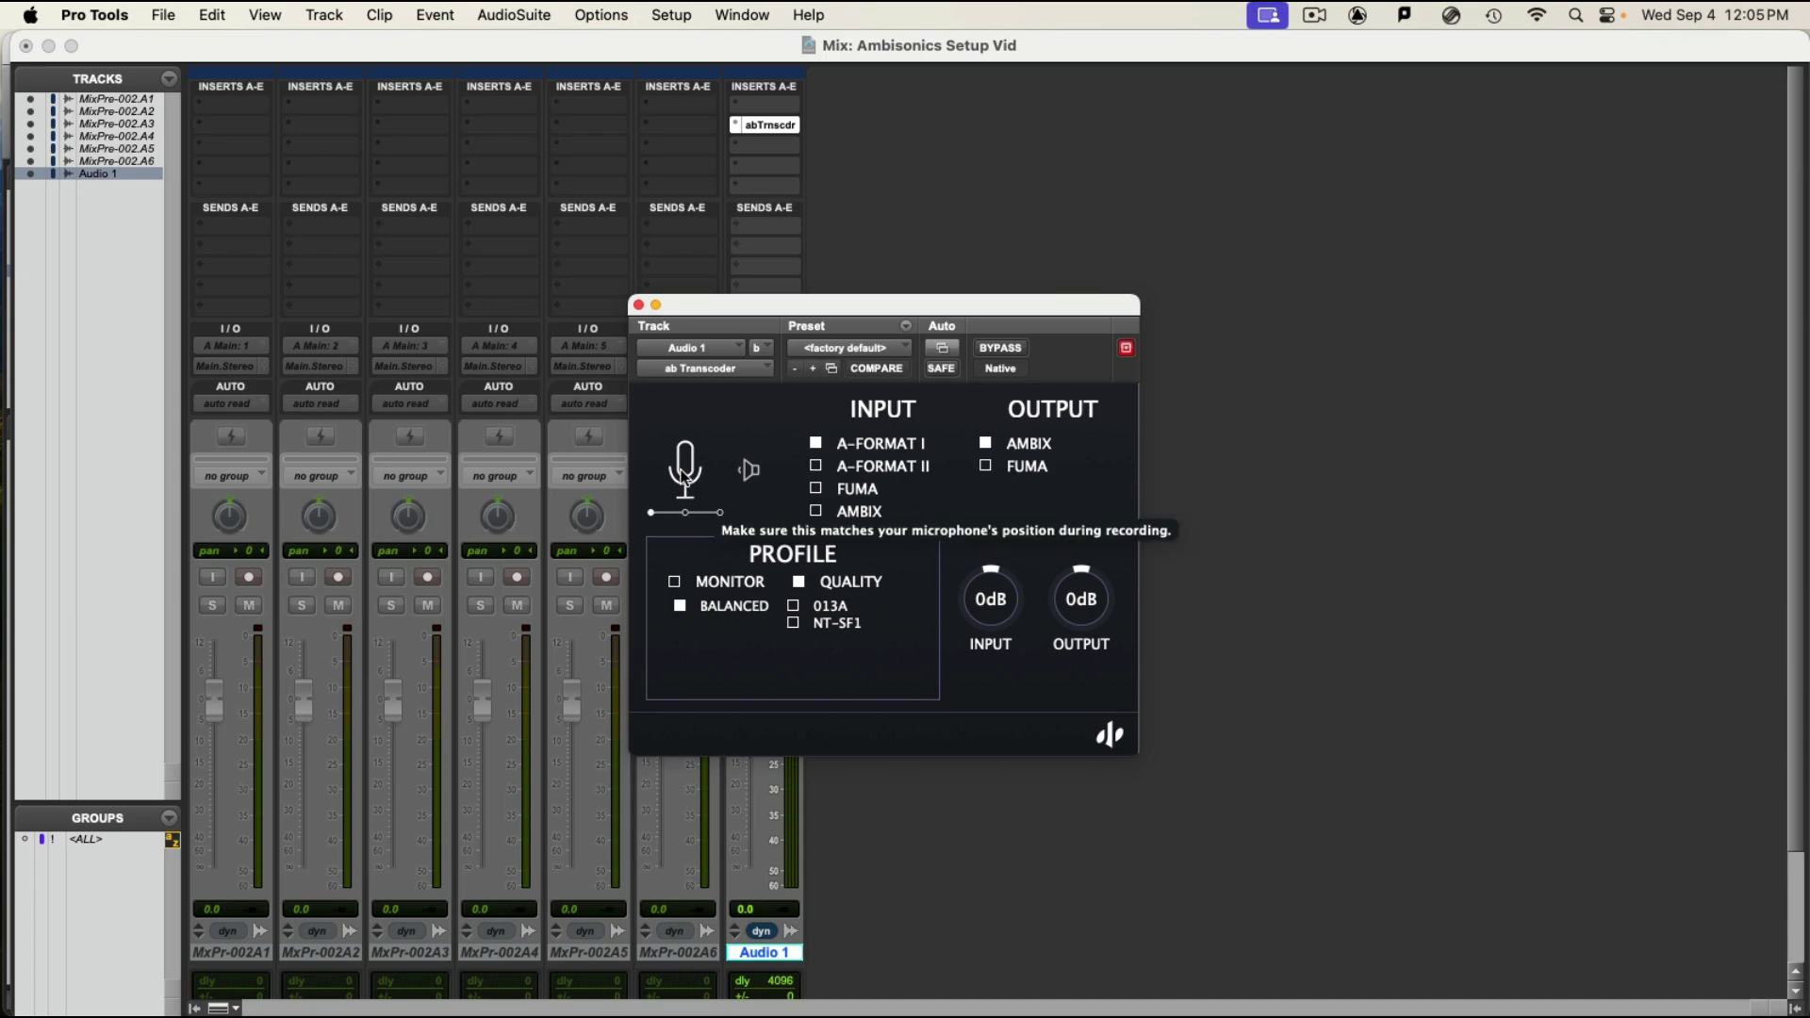
click(685, 514)
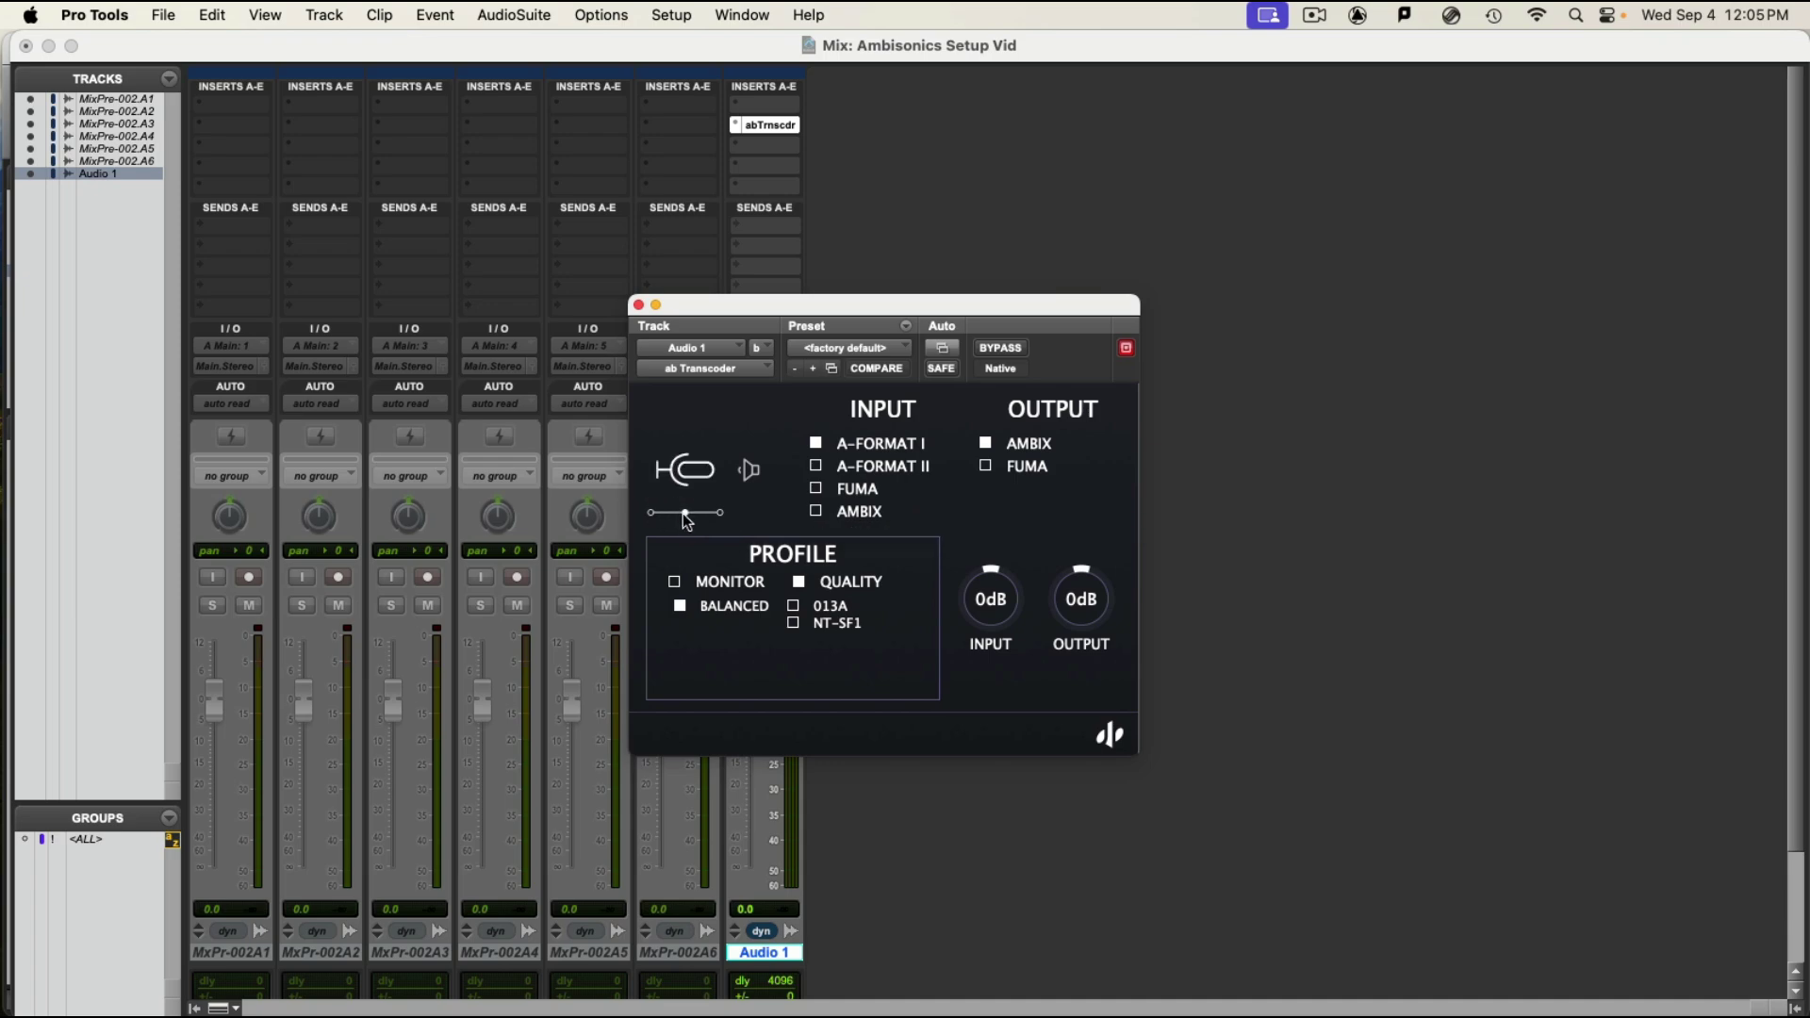
click(718, 513)
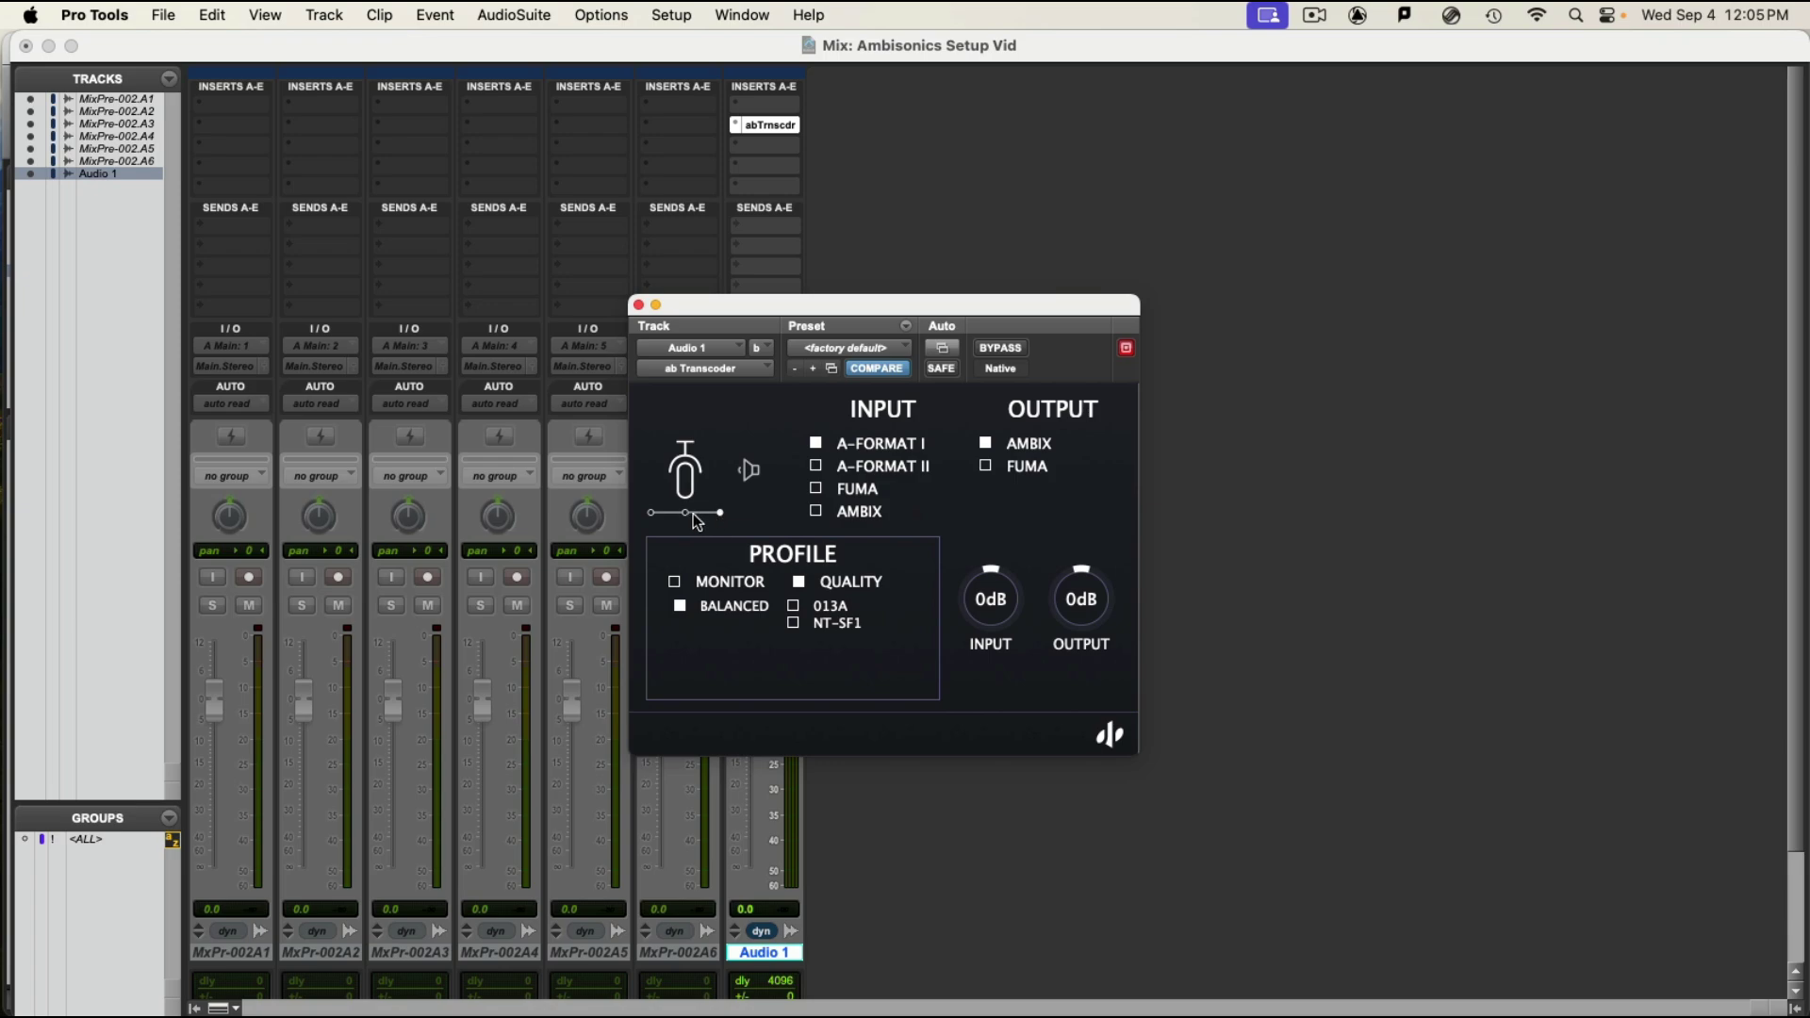
click(686, 514)
click(718, 513)
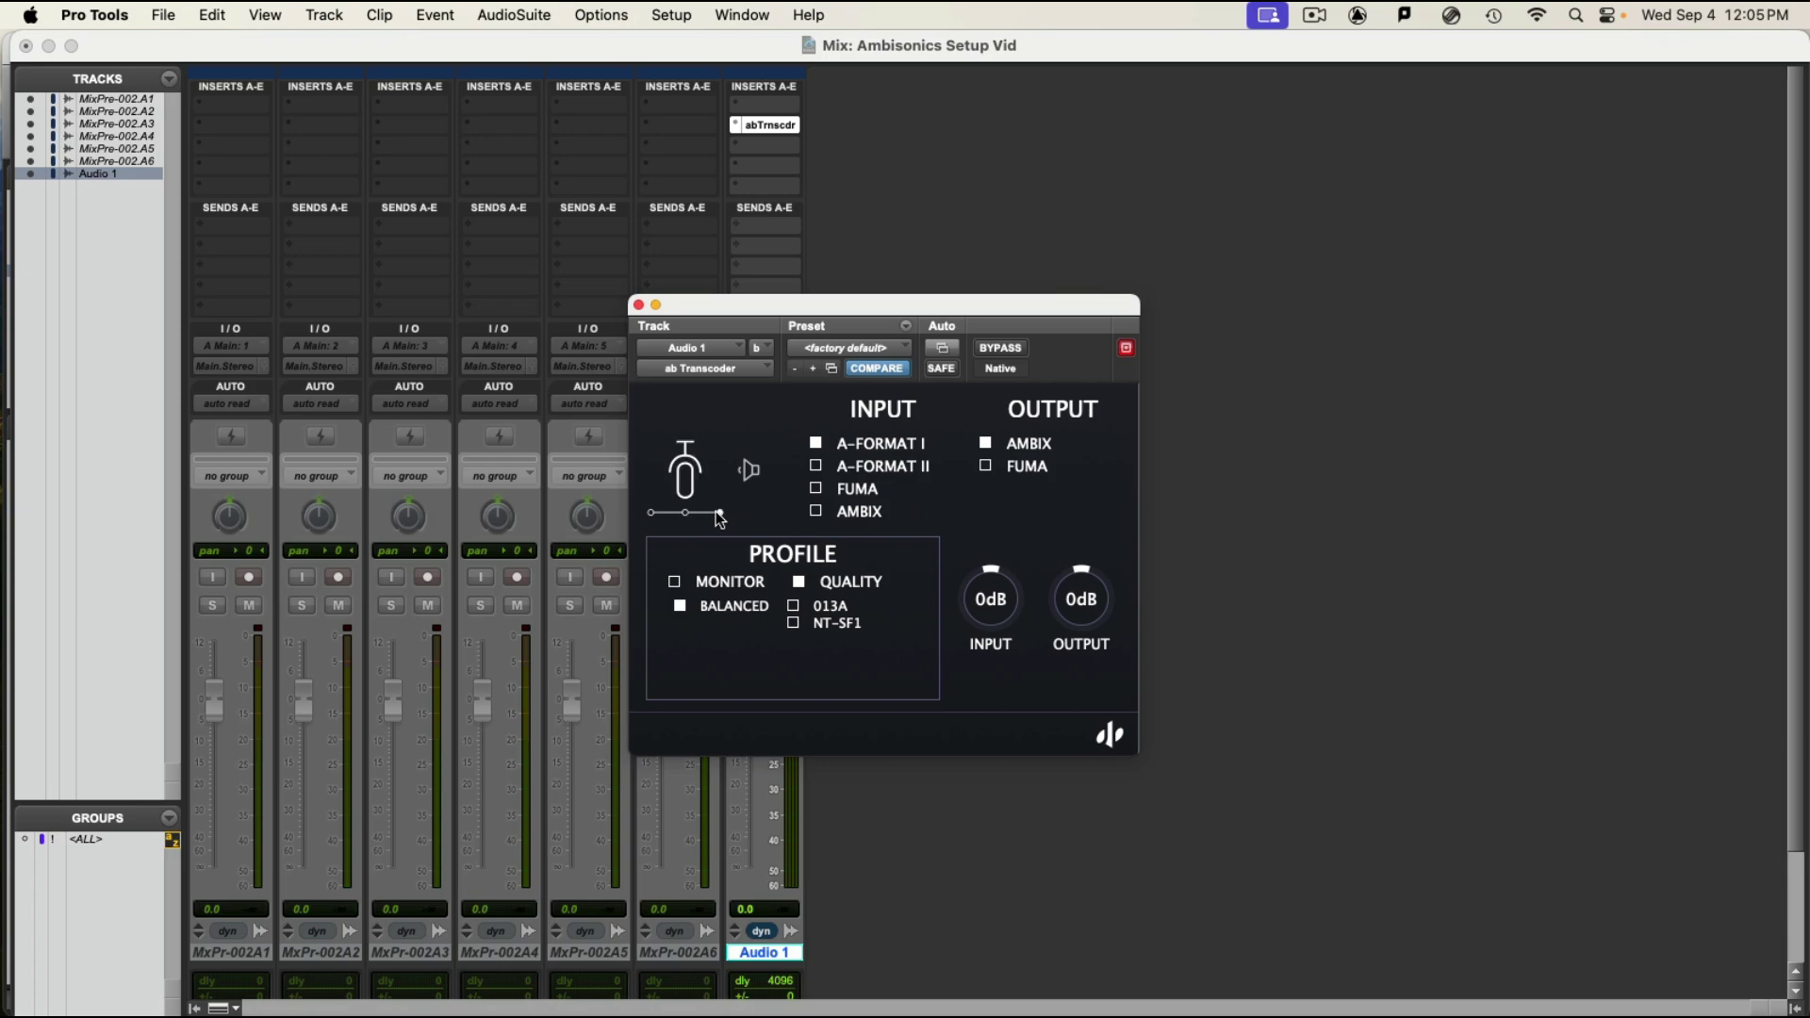
click(651, 514)
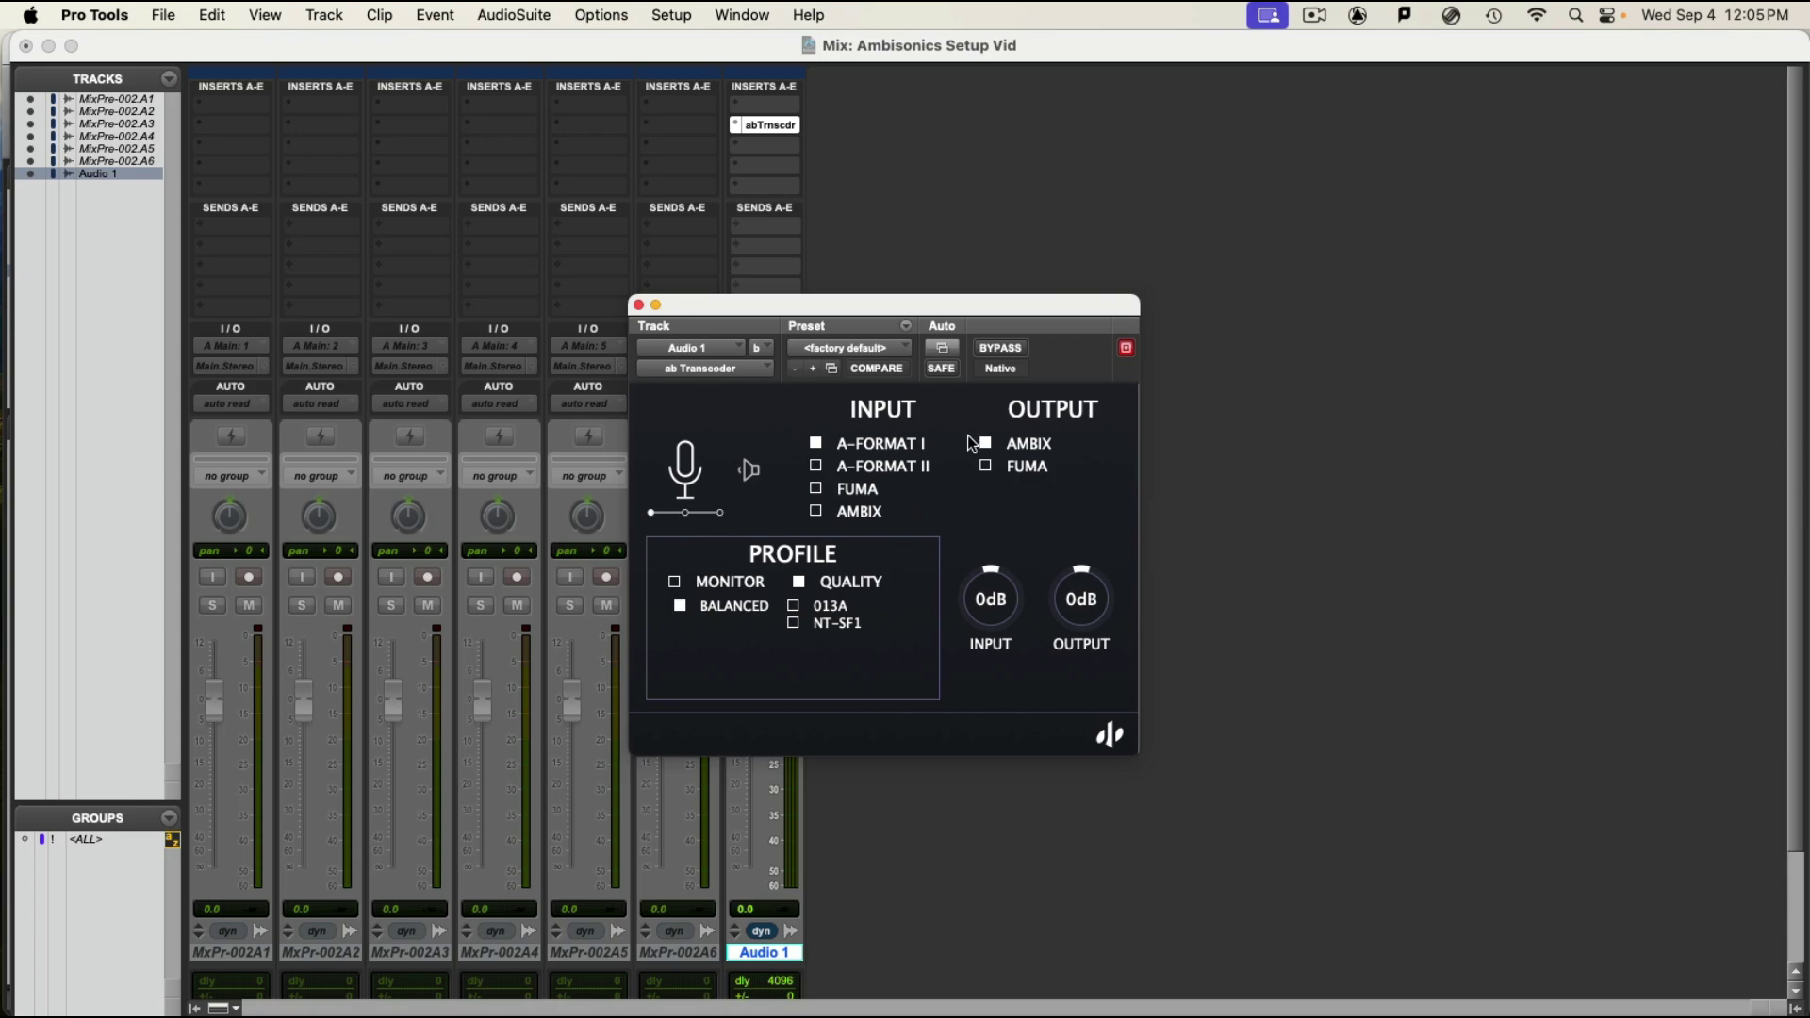
Step: Close ab Transcoder and duplicate the Audio 1 track in the Edit window
mouse_move(683, 462)
click(638, 305)
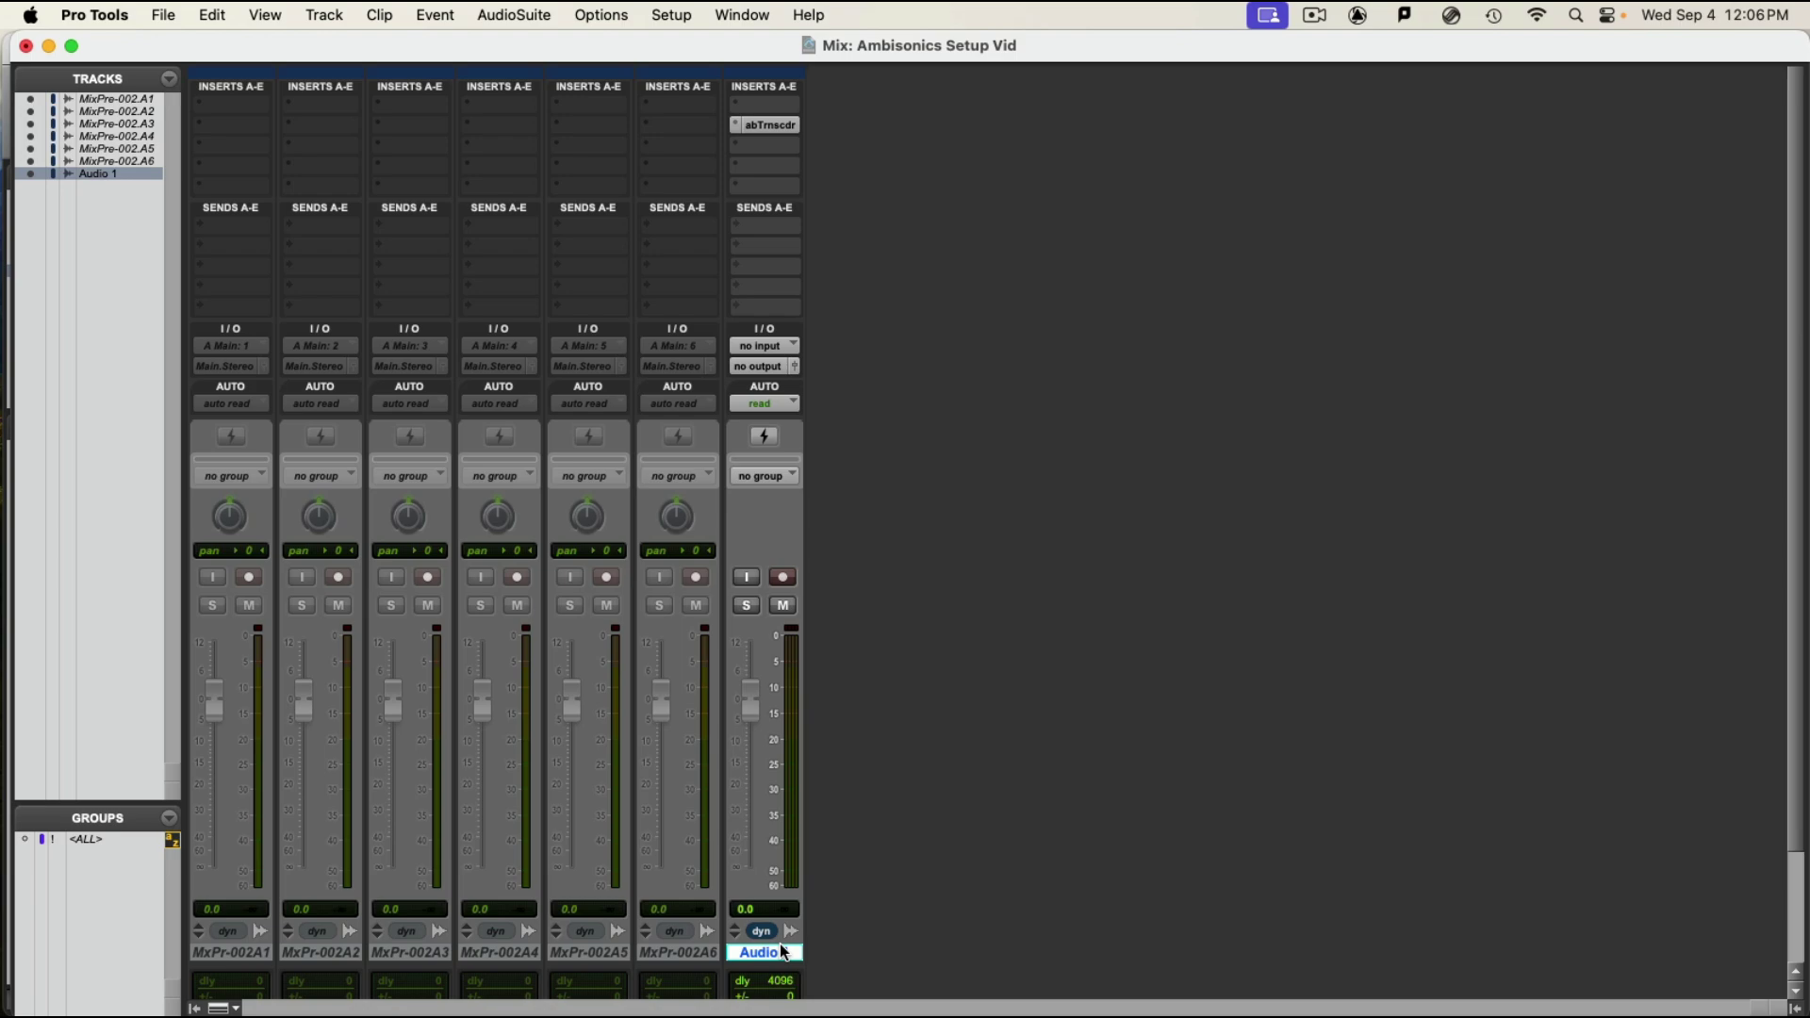
key(super+equal)
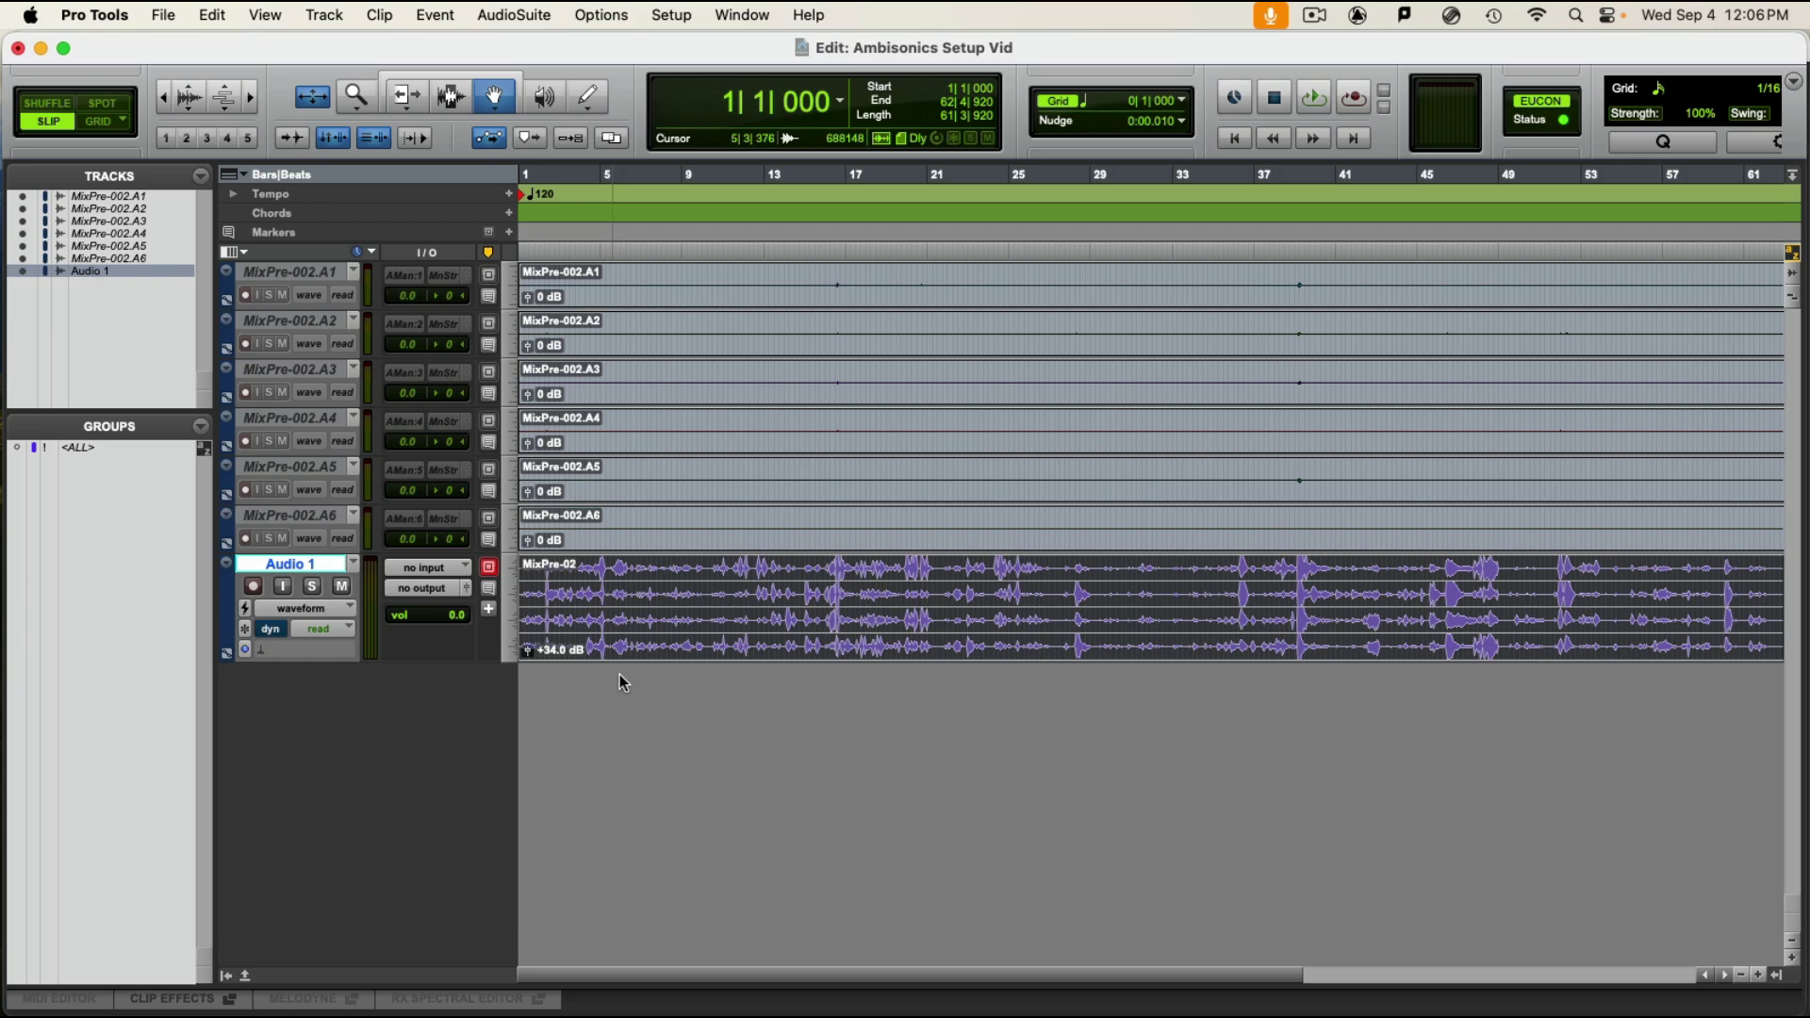
key(alt+shift+d)
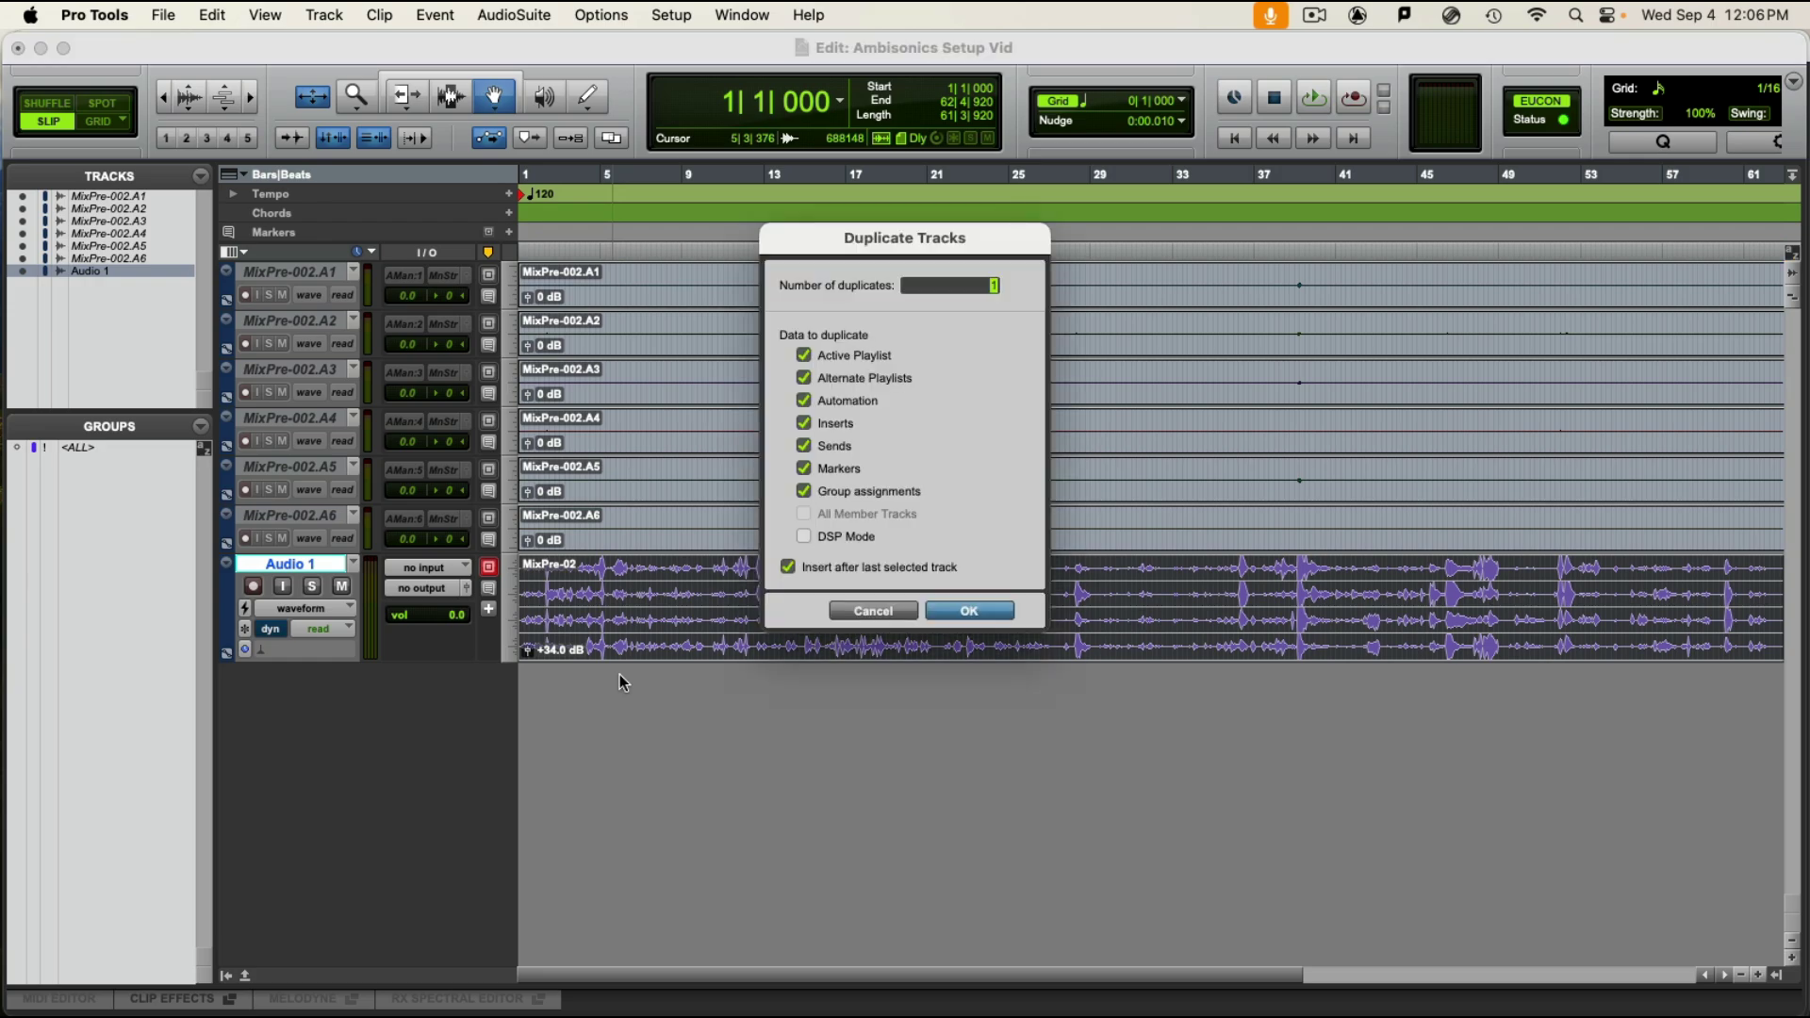
key(Return)
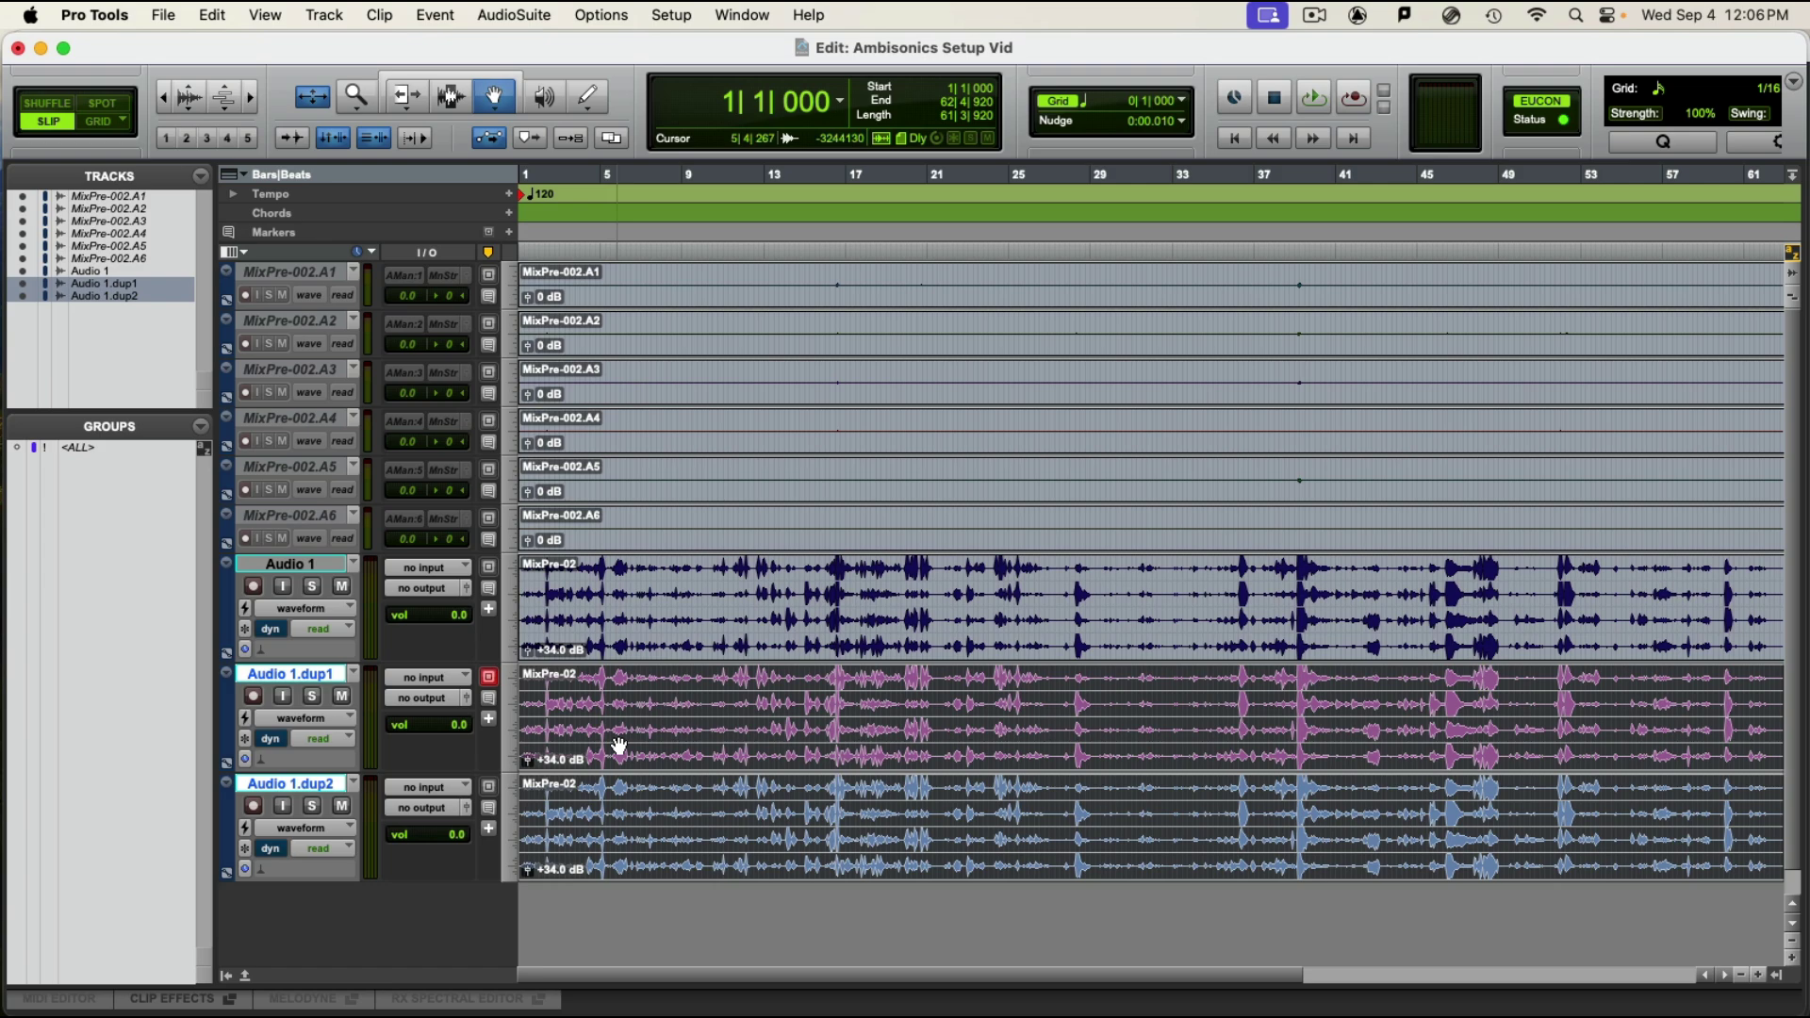
Step: Delete the duplicates' clips, select all three Audio tracks, and return to the Mix window
key(Delete)
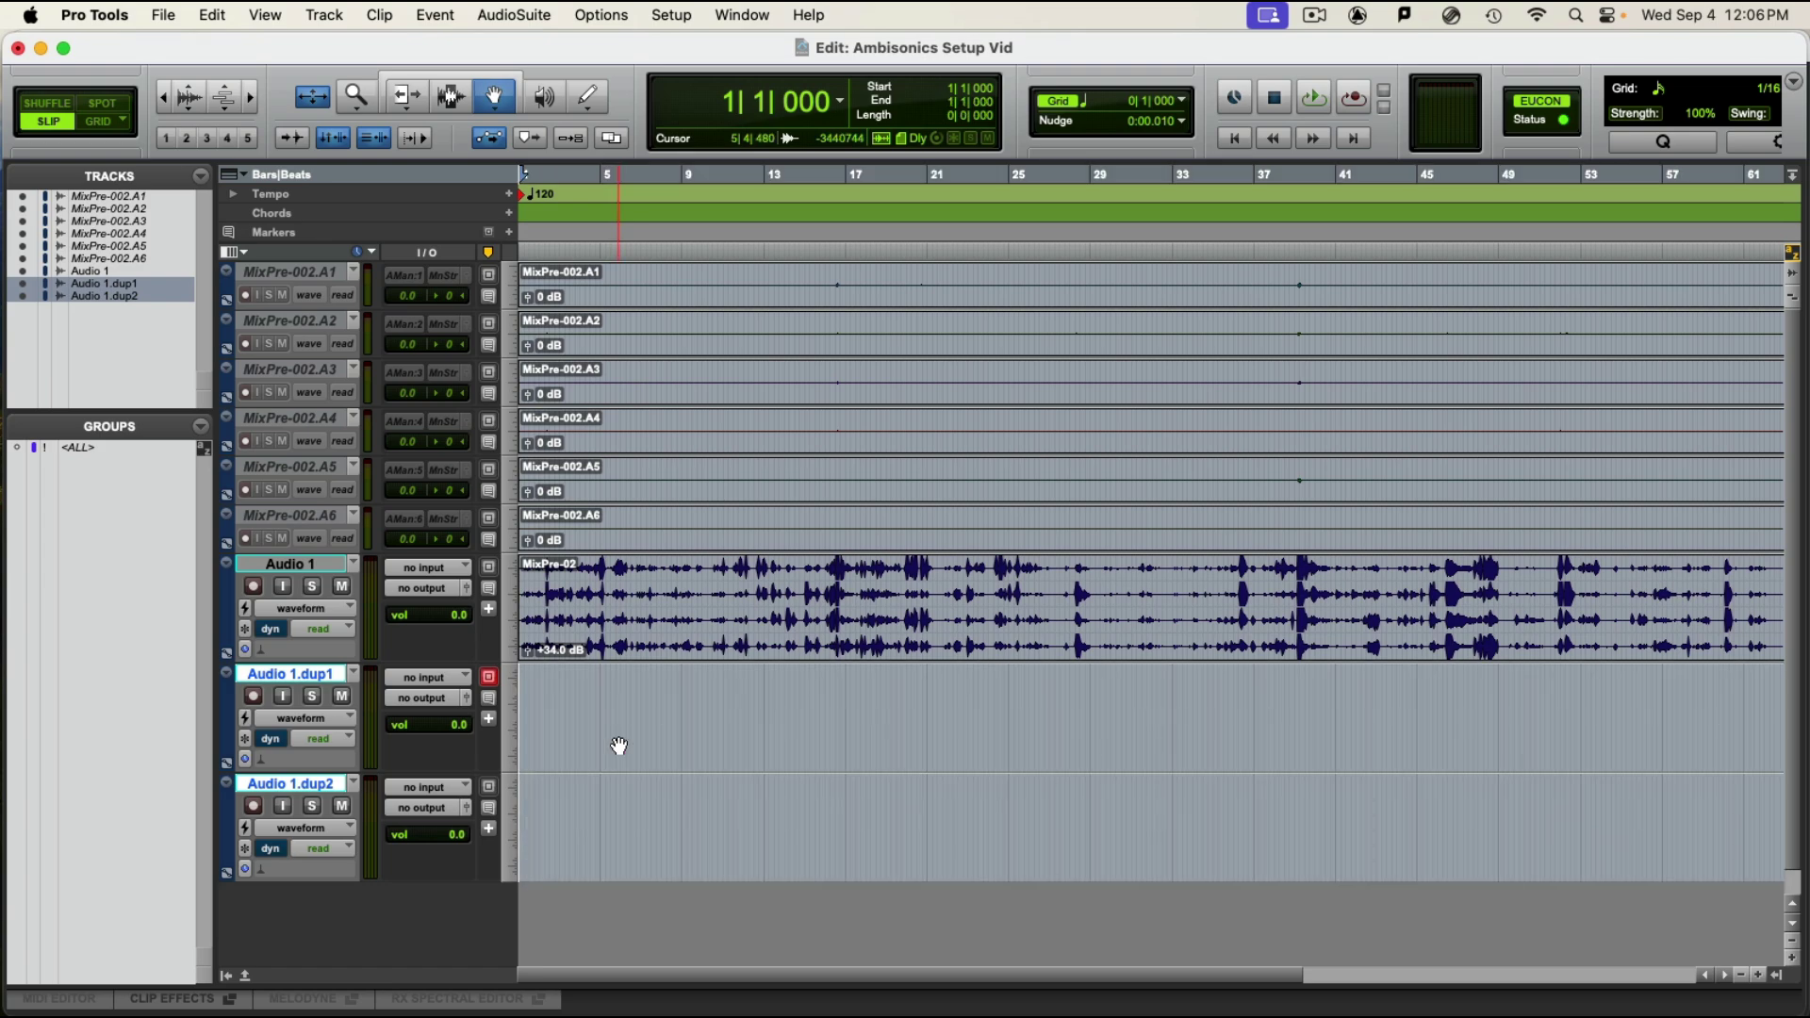
shift+click(281, 563)
key(super+equal)
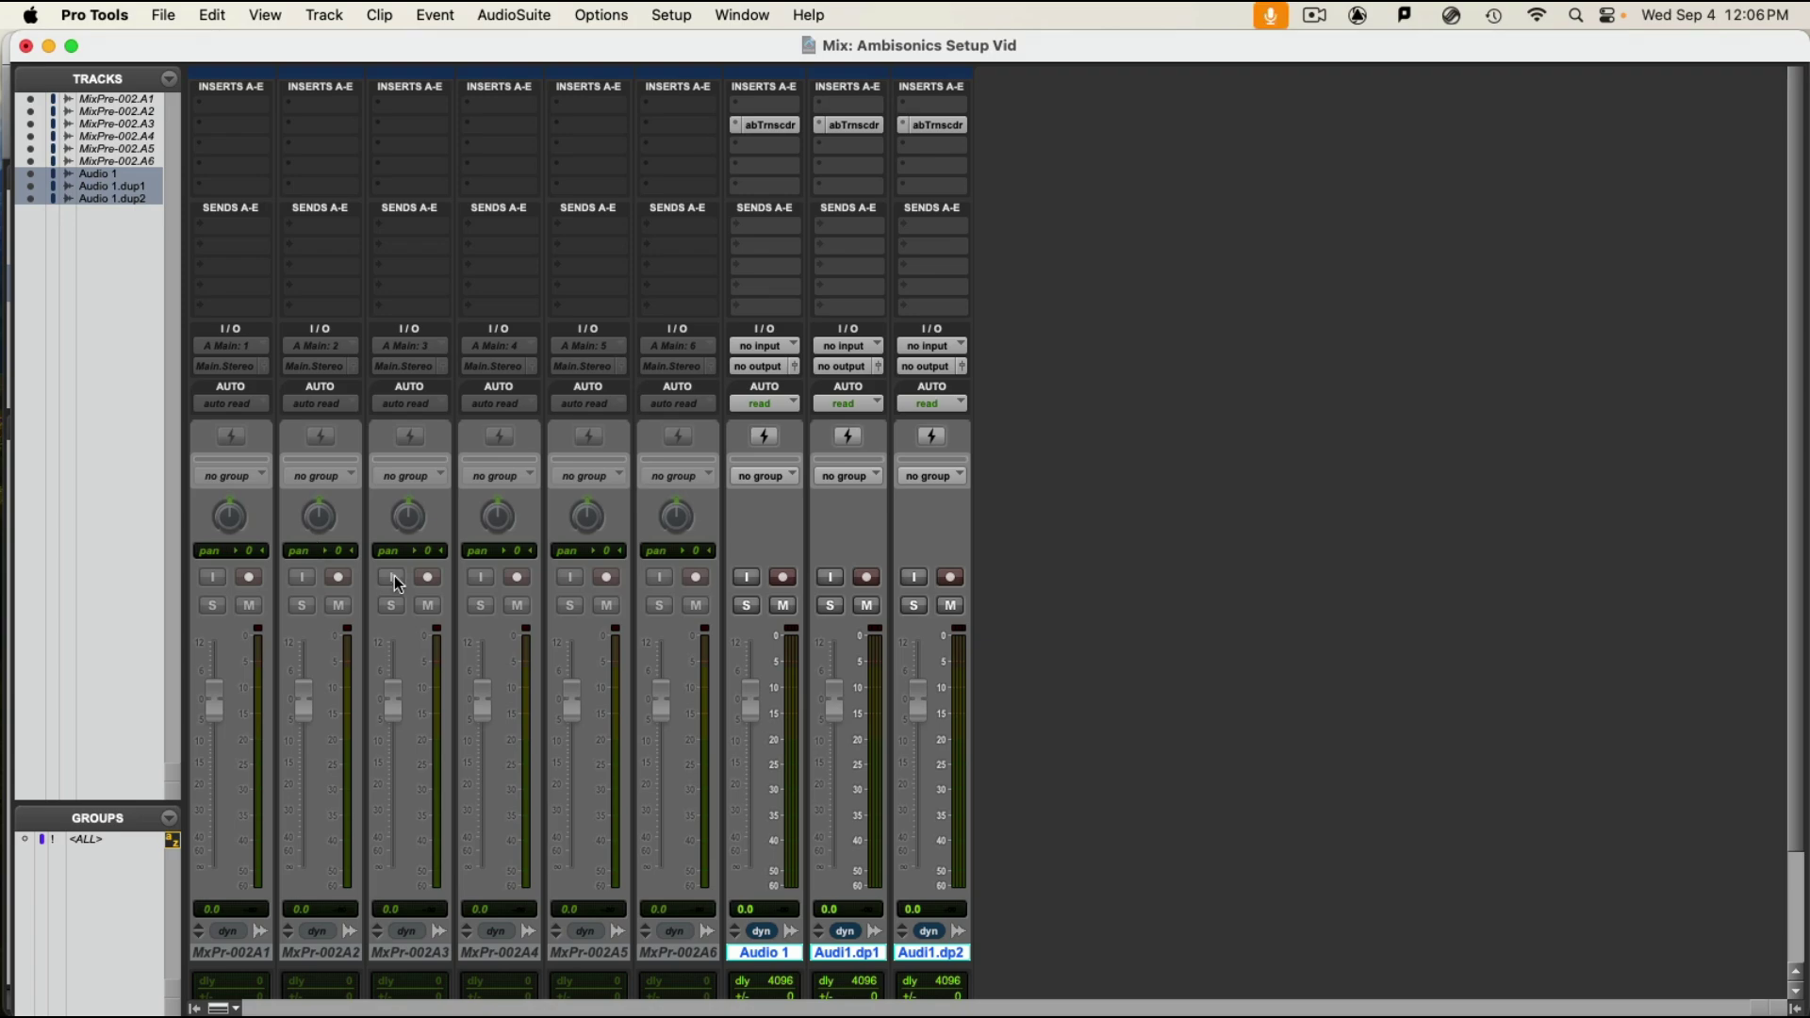
Step: Create a 1st Order Ambisonics Aux Input named 'AMBIX MSTR' and select the three Audio tracks
key(super+shift+n)
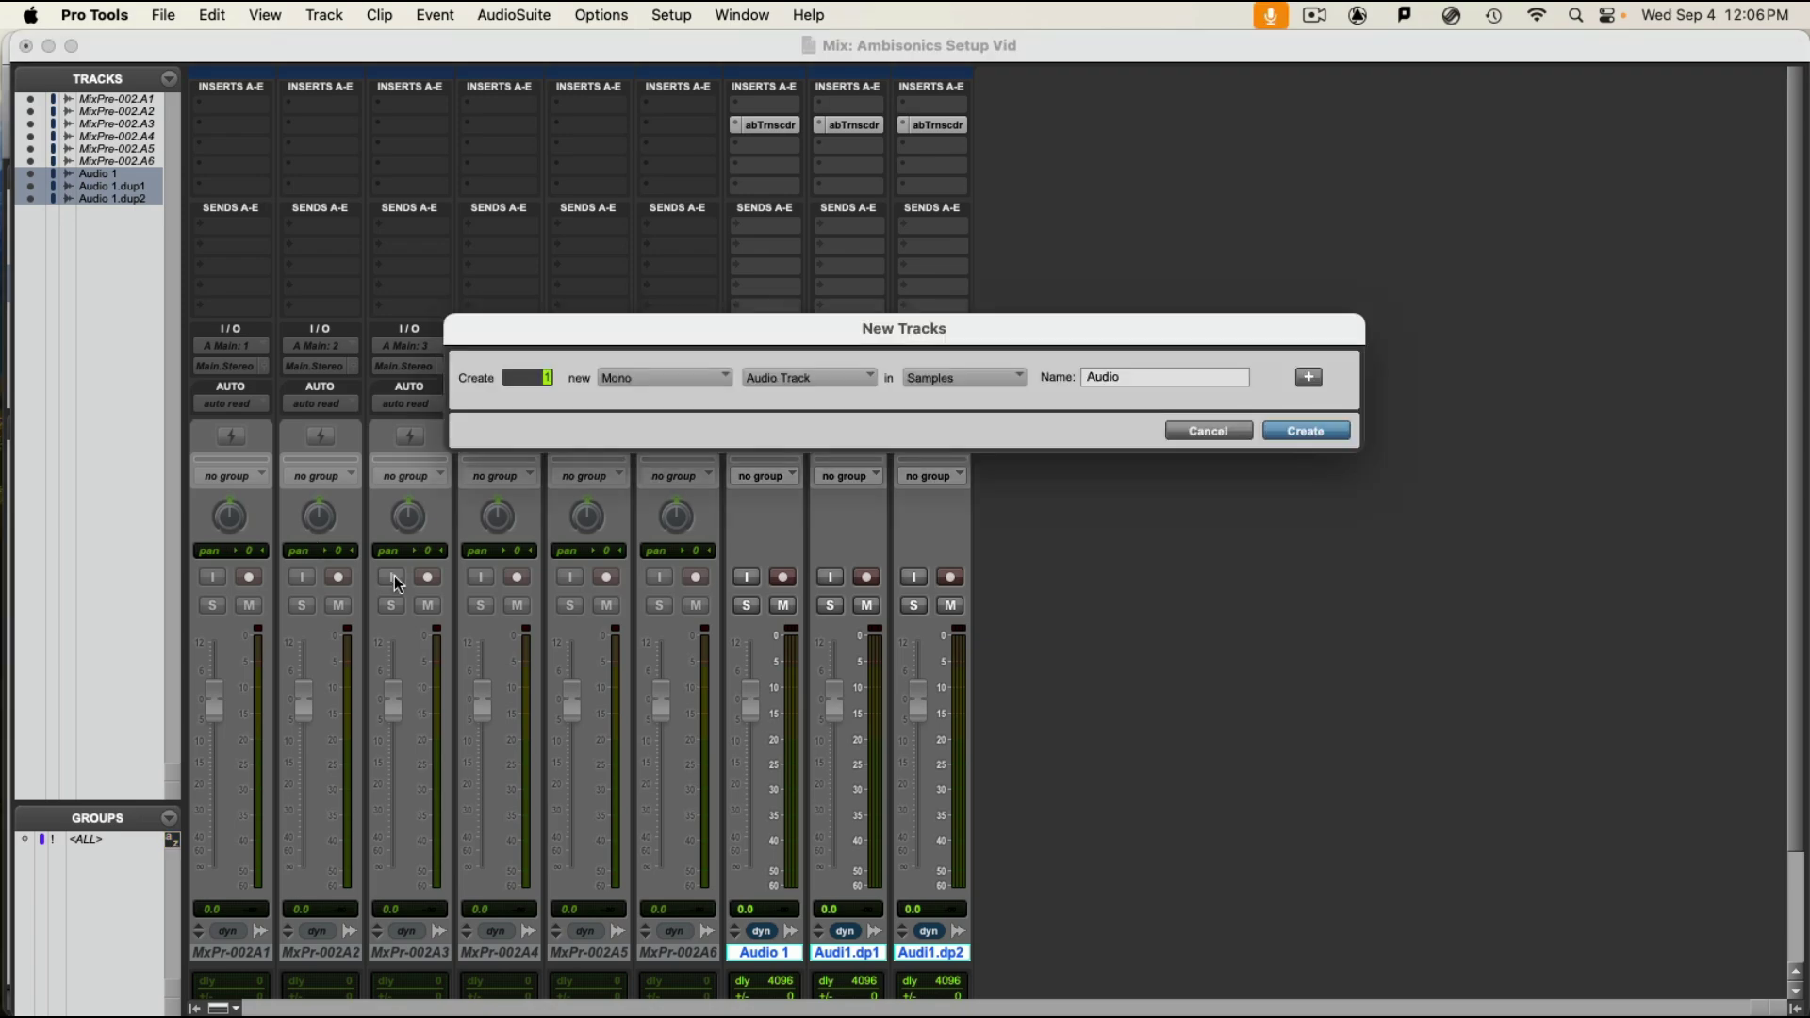
key(super+Right)
key(super+Right)
key(super+Right)
key(super+Right)
key(super+Right)
key(super+Right)
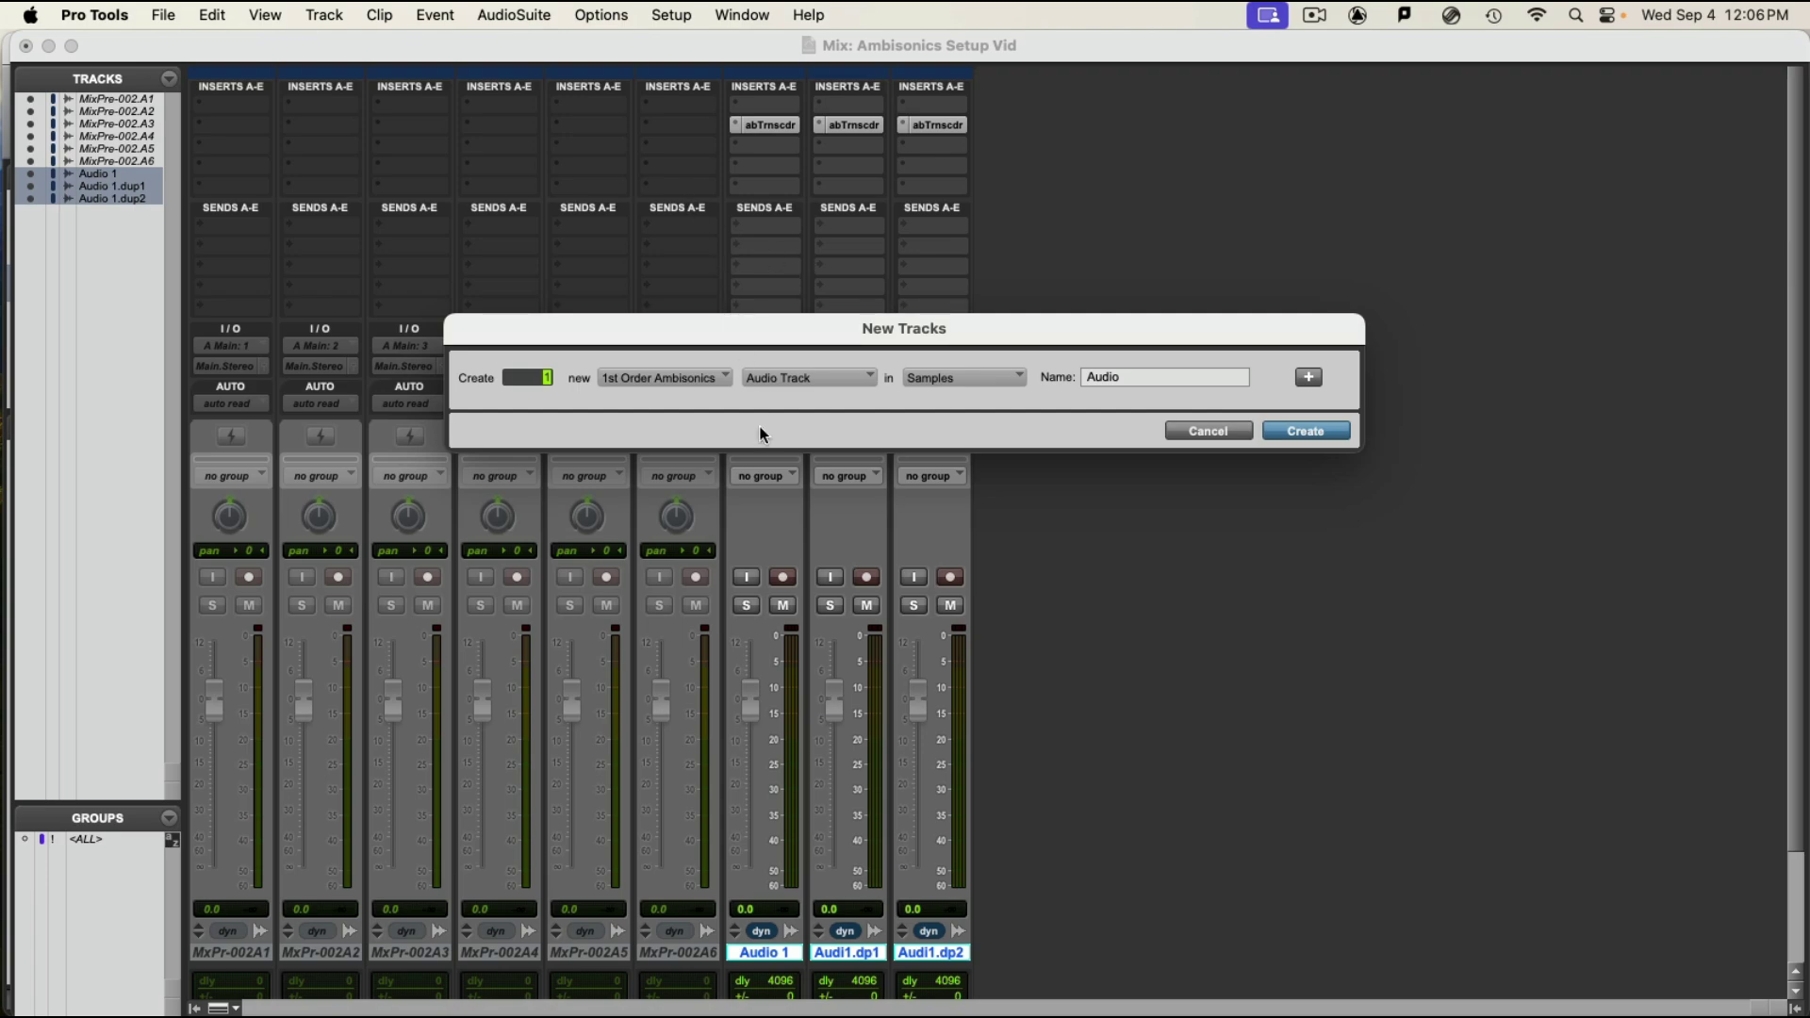
click(777, 376)
click(803, 394)
double_click(1094, 375)
text(AMBIX MSTR)
key(Return)
click(931, 953)
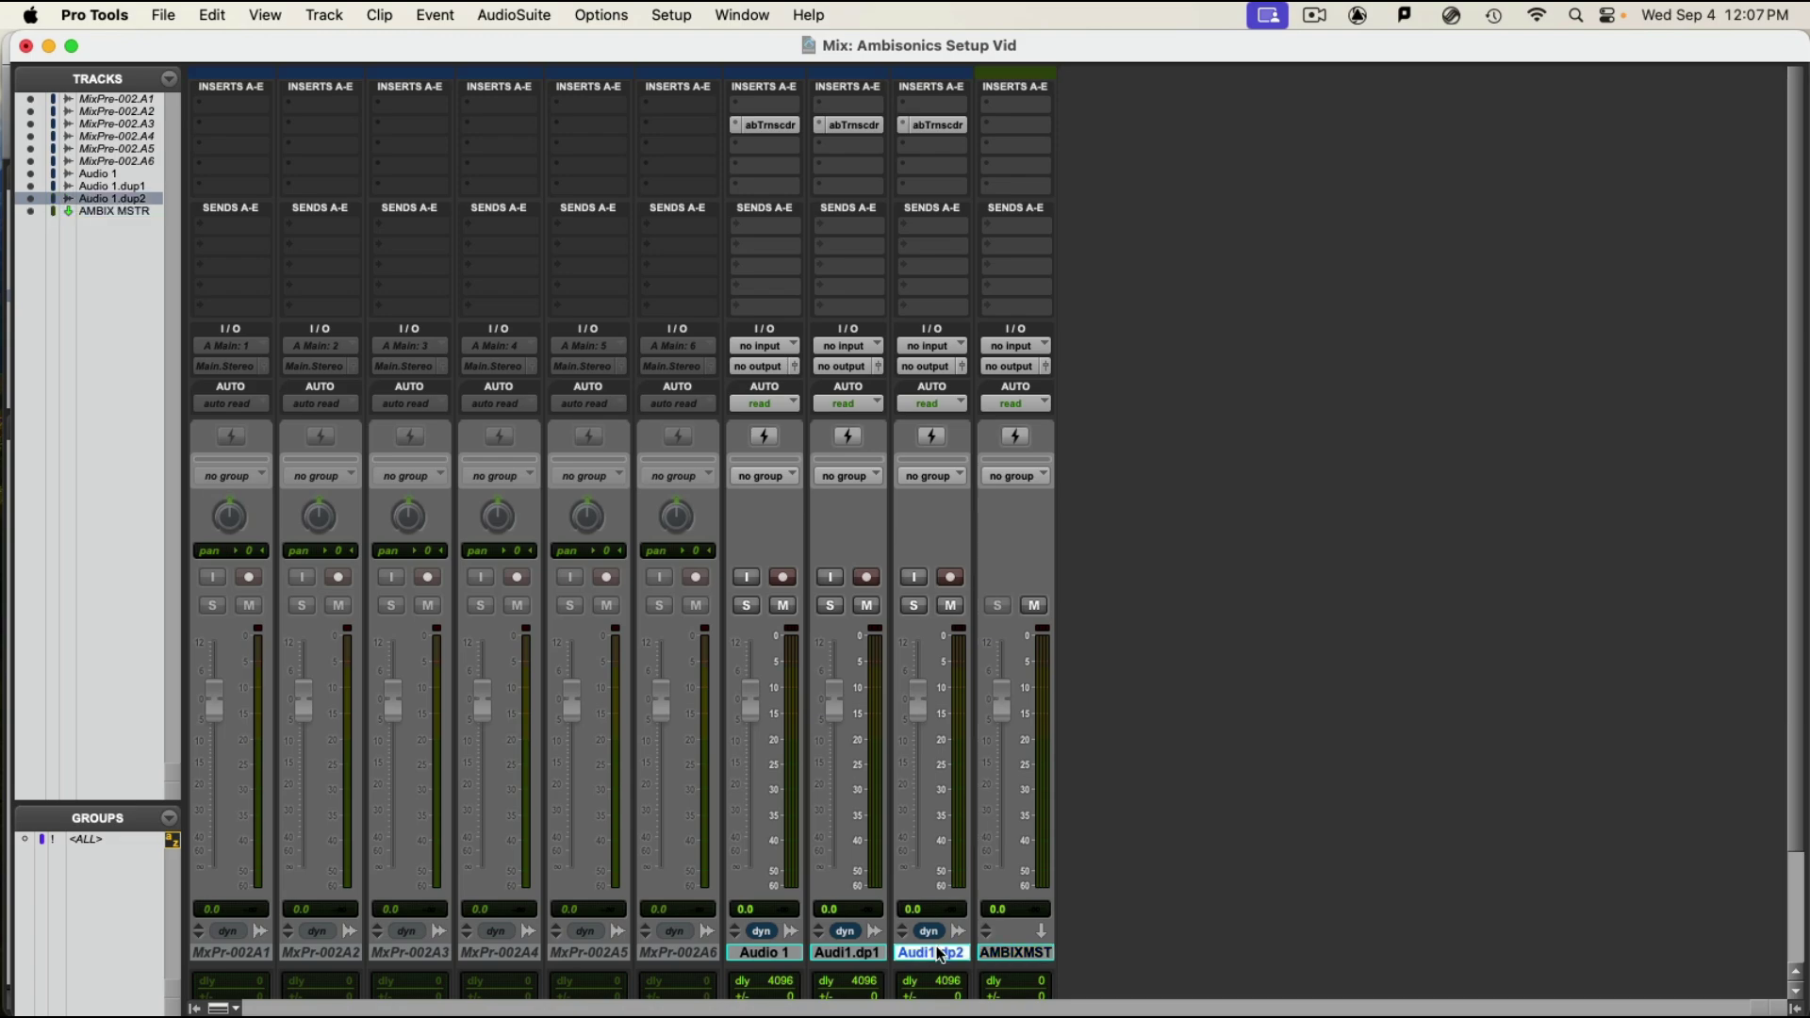
shift+click(799, 953)
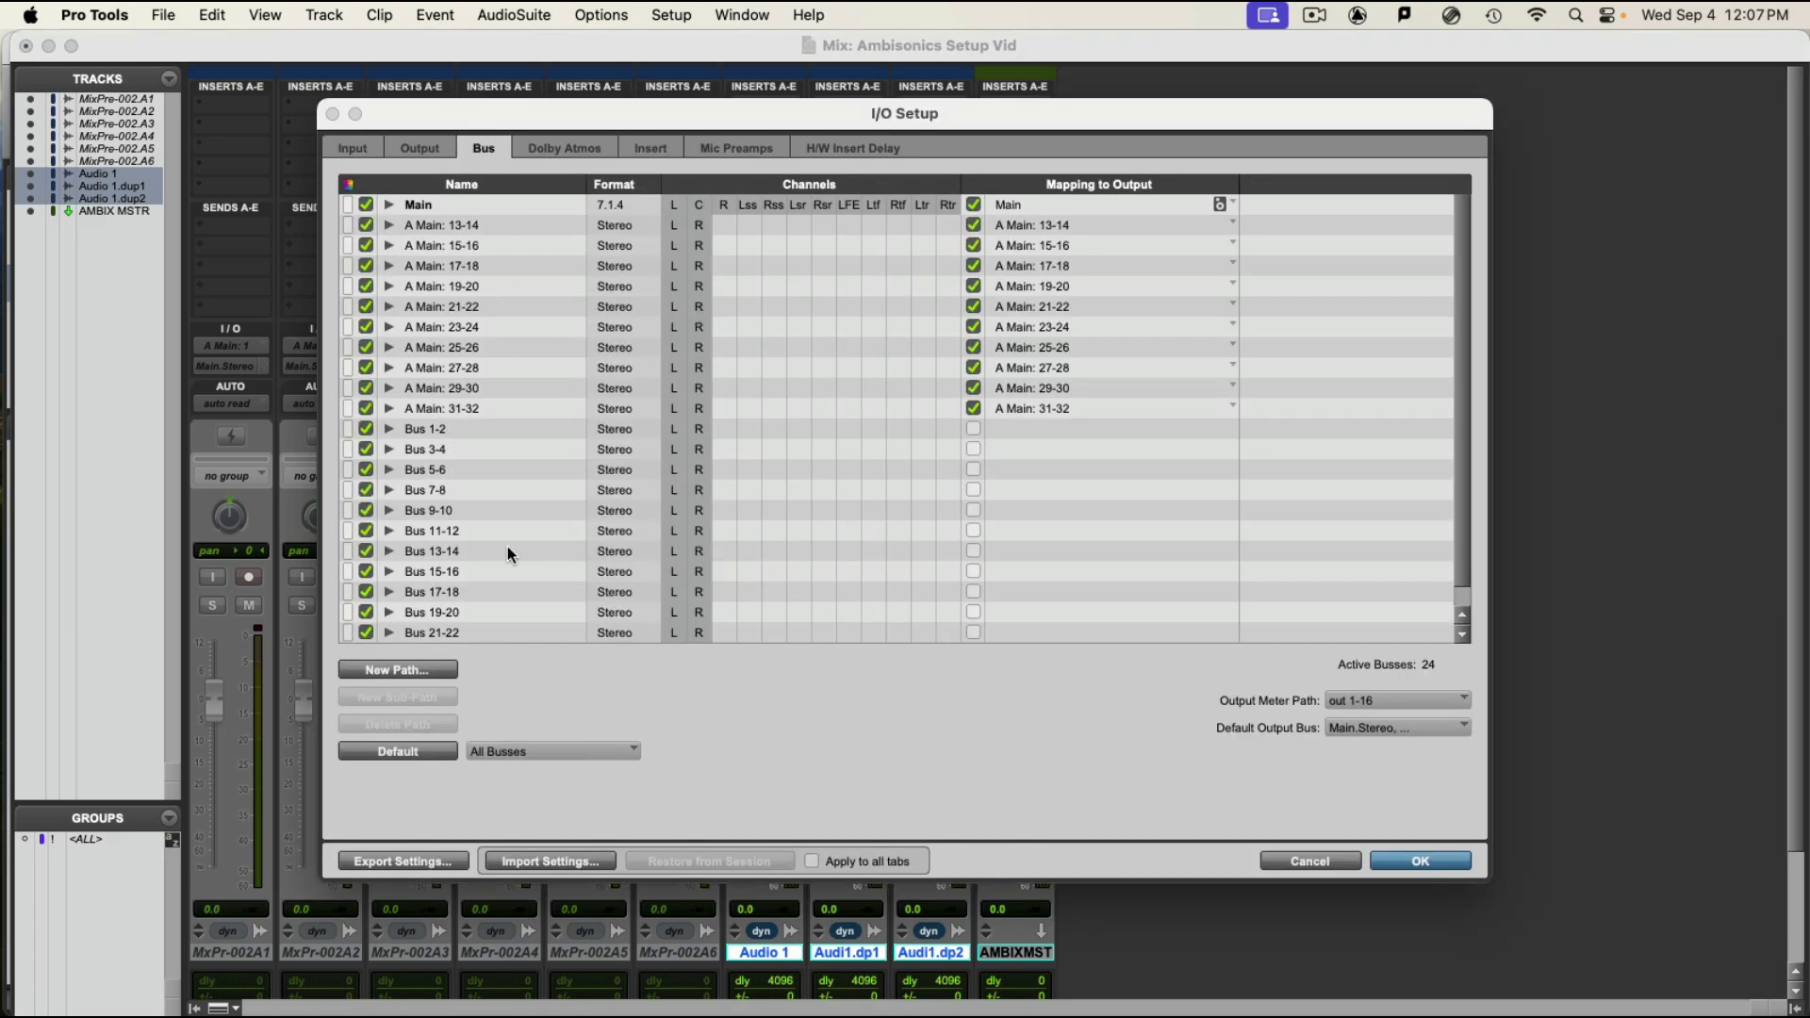
Step: Add a 1st Order Ambisonics bus path named 'Ambix Mix Bus' in I/O Setup and confirm
scroll(515, 599, down, 1)
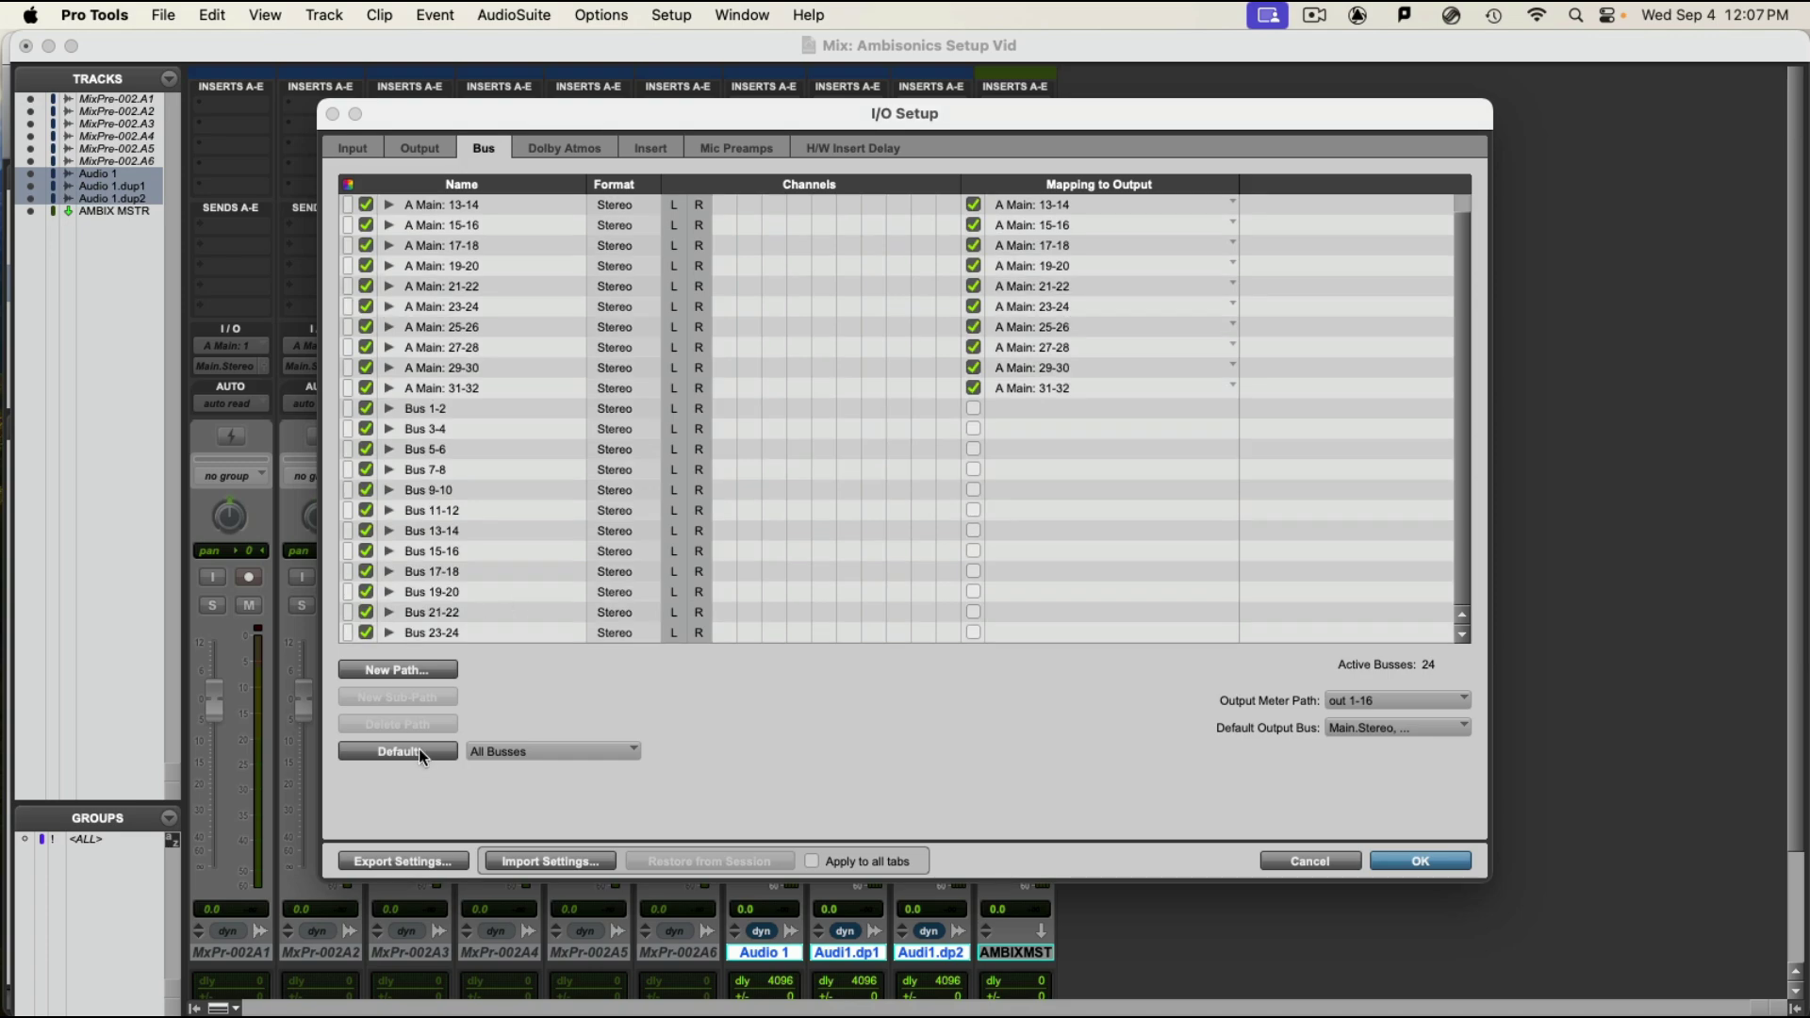
click(411, 671)
click(790, 362)
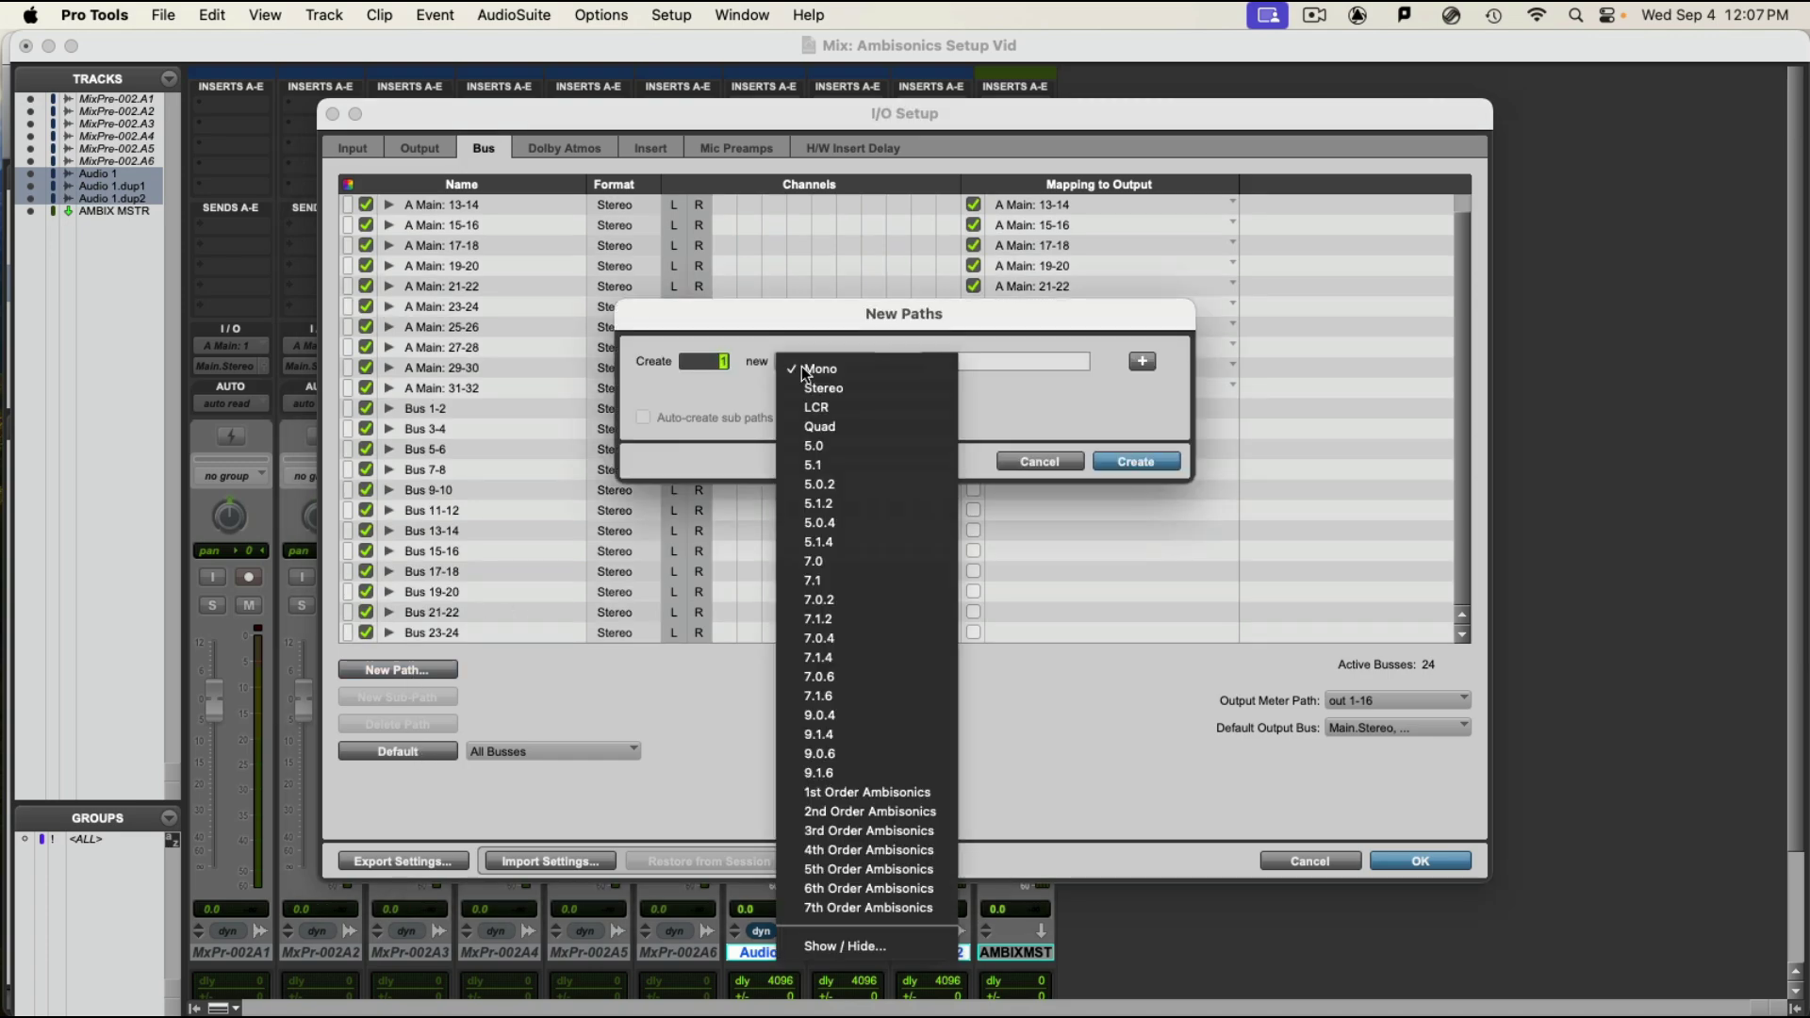
click(841, 790)
double_click(937, 360)
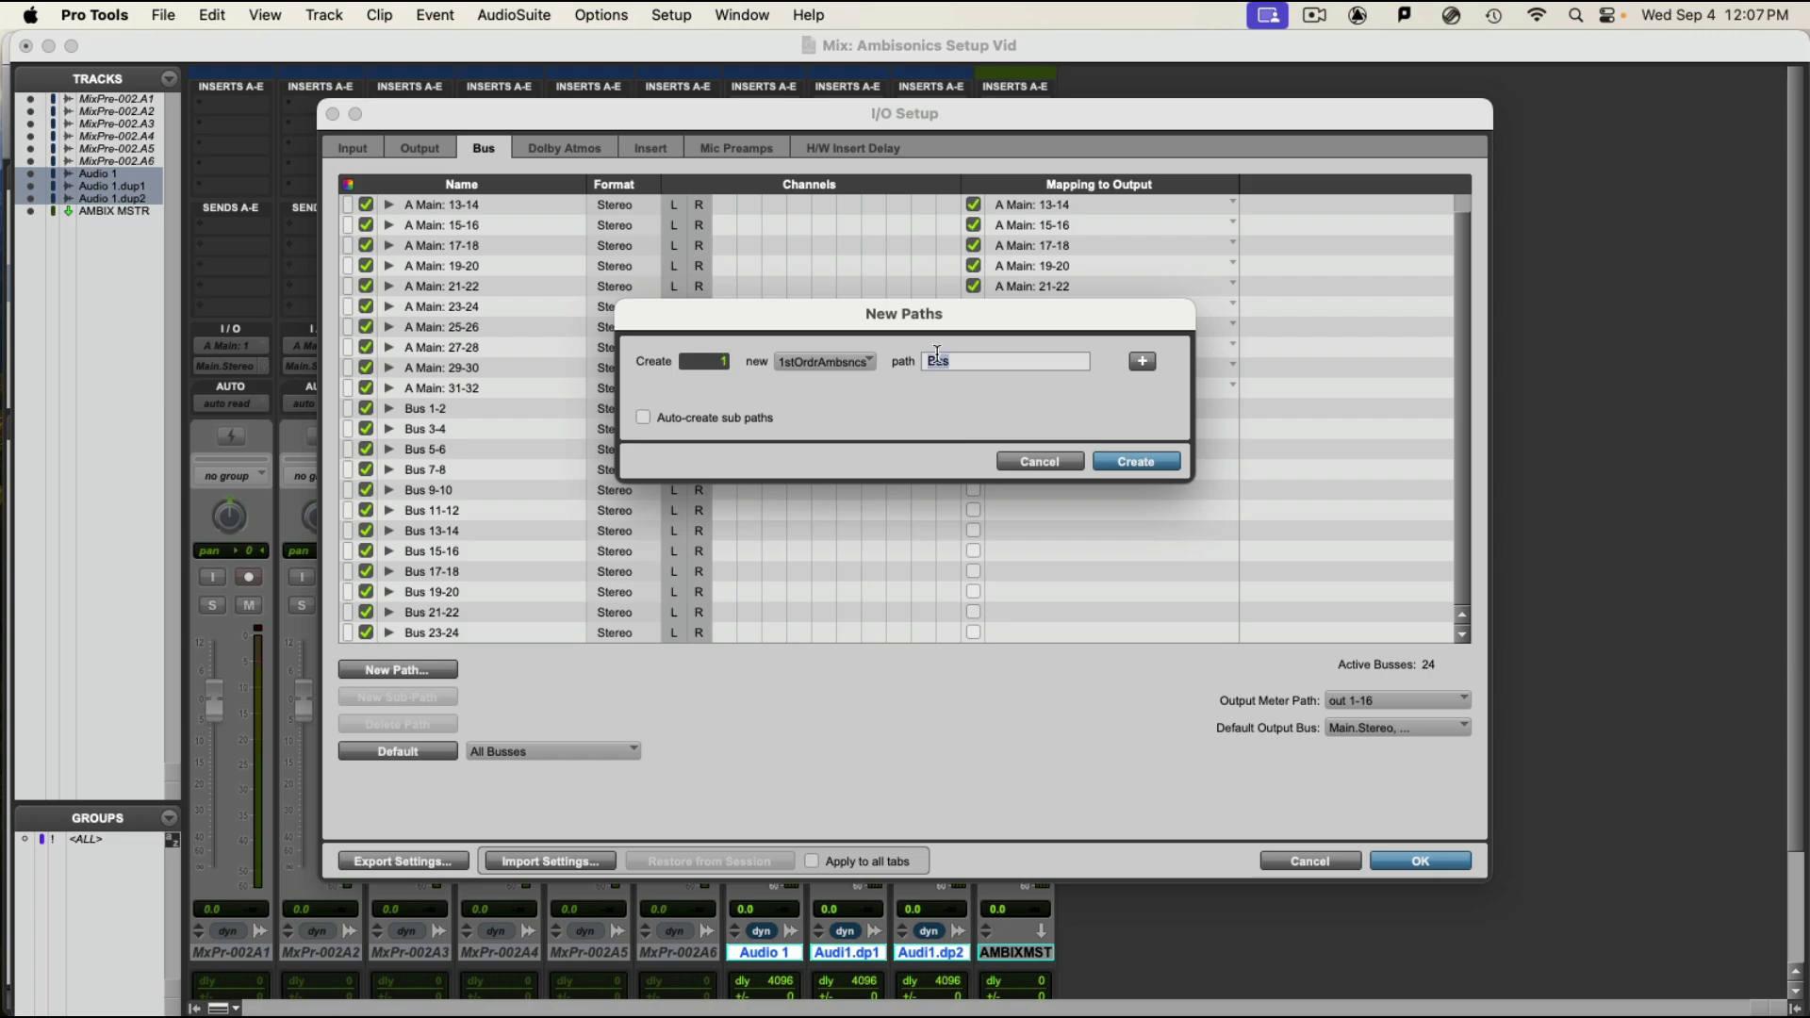
text(AM)
key(BackSpace)
text(mbix Mix Bus)
key(Return)
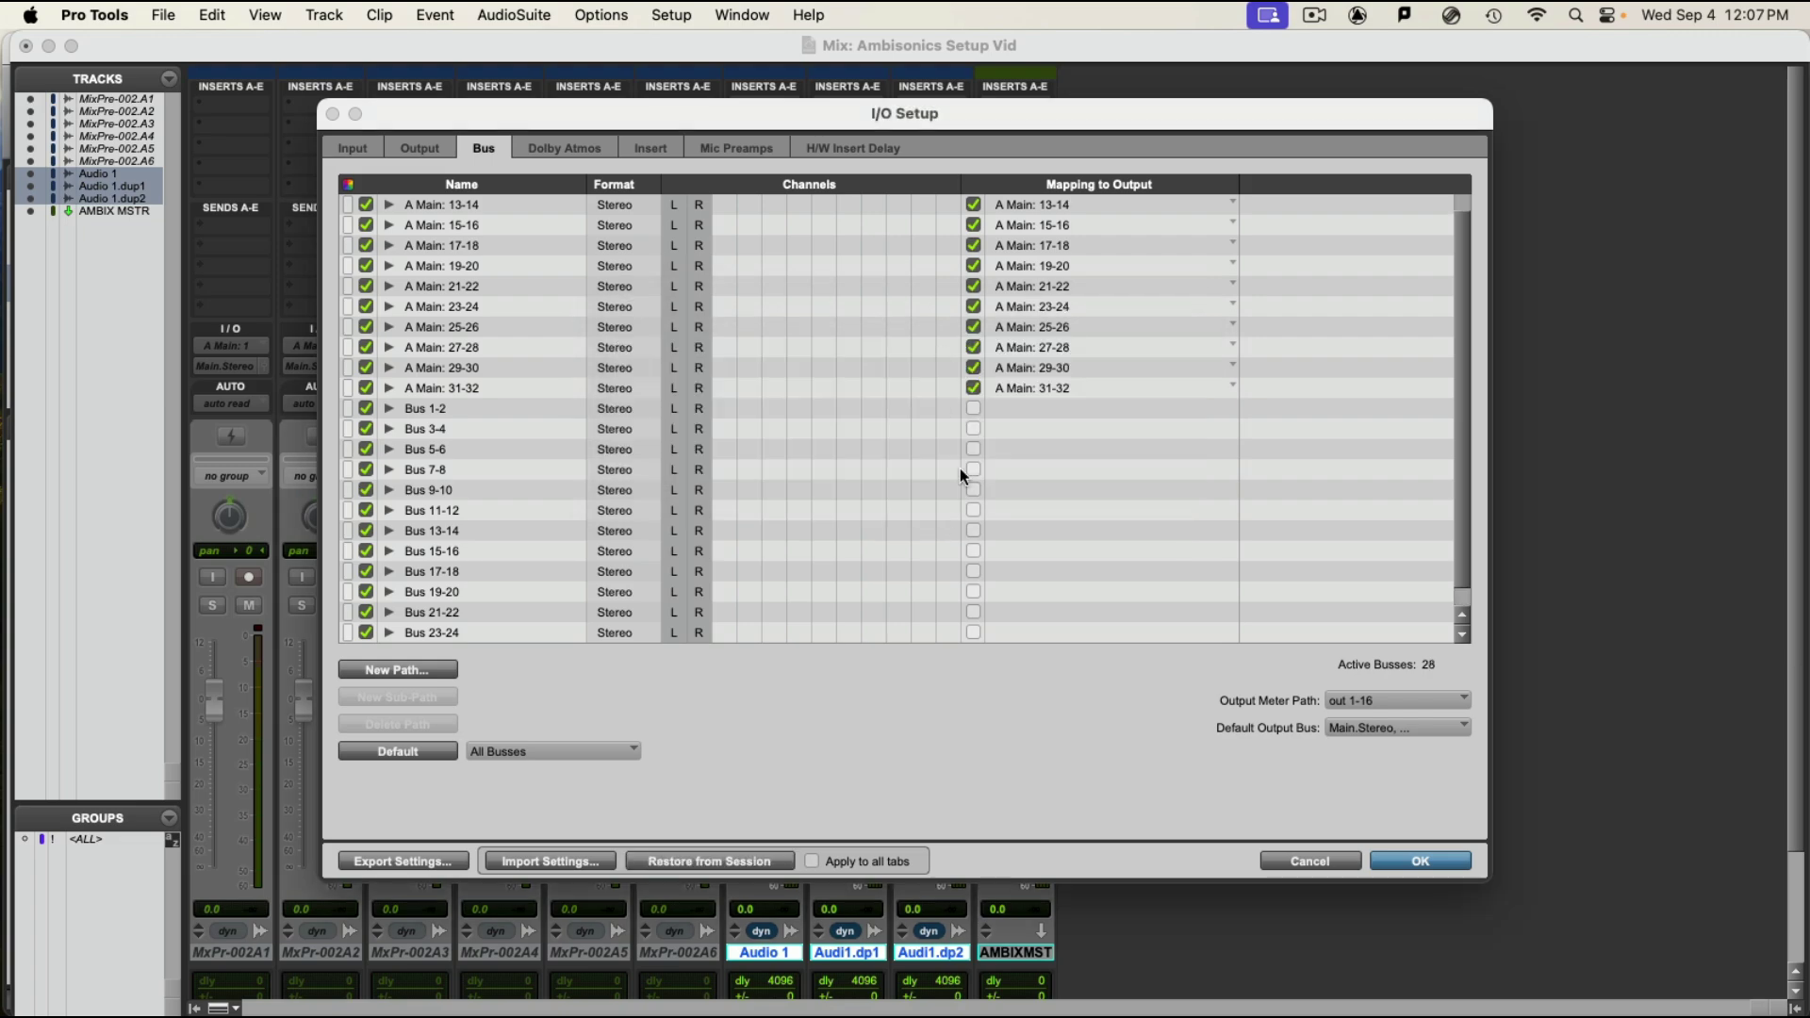
scroll(960, 468, down, 1)
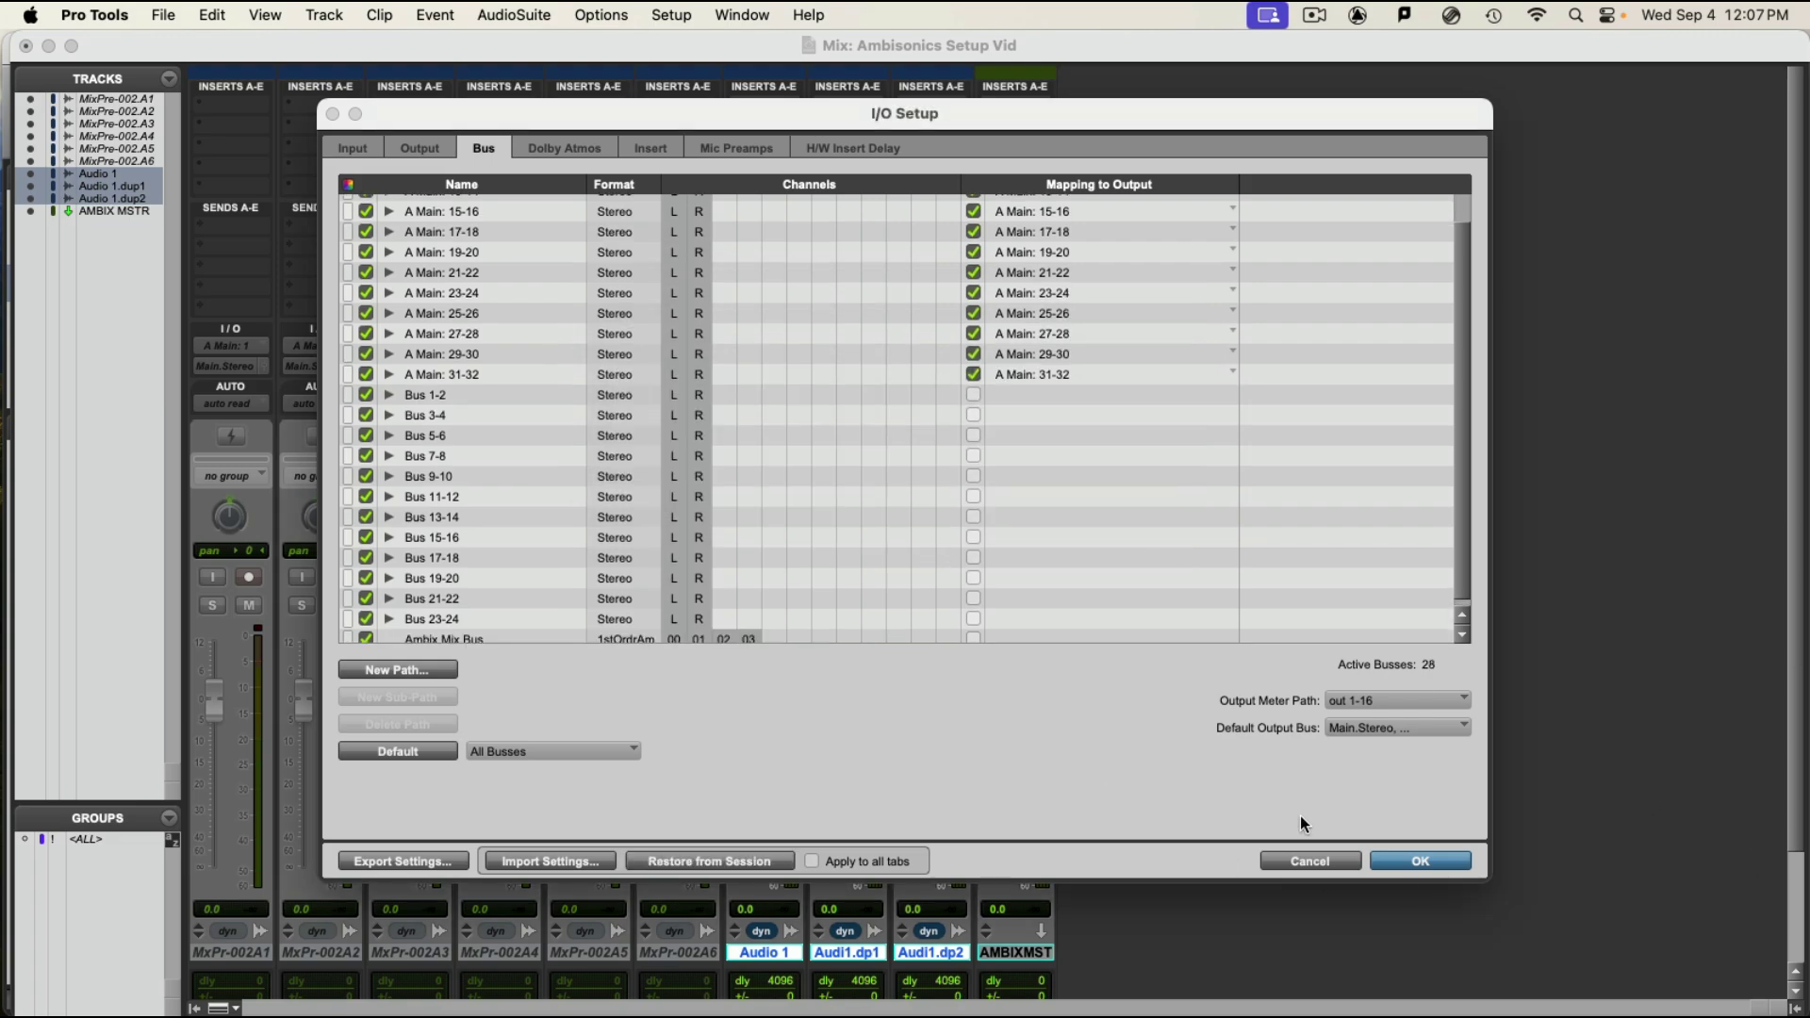
click(1419, 864)
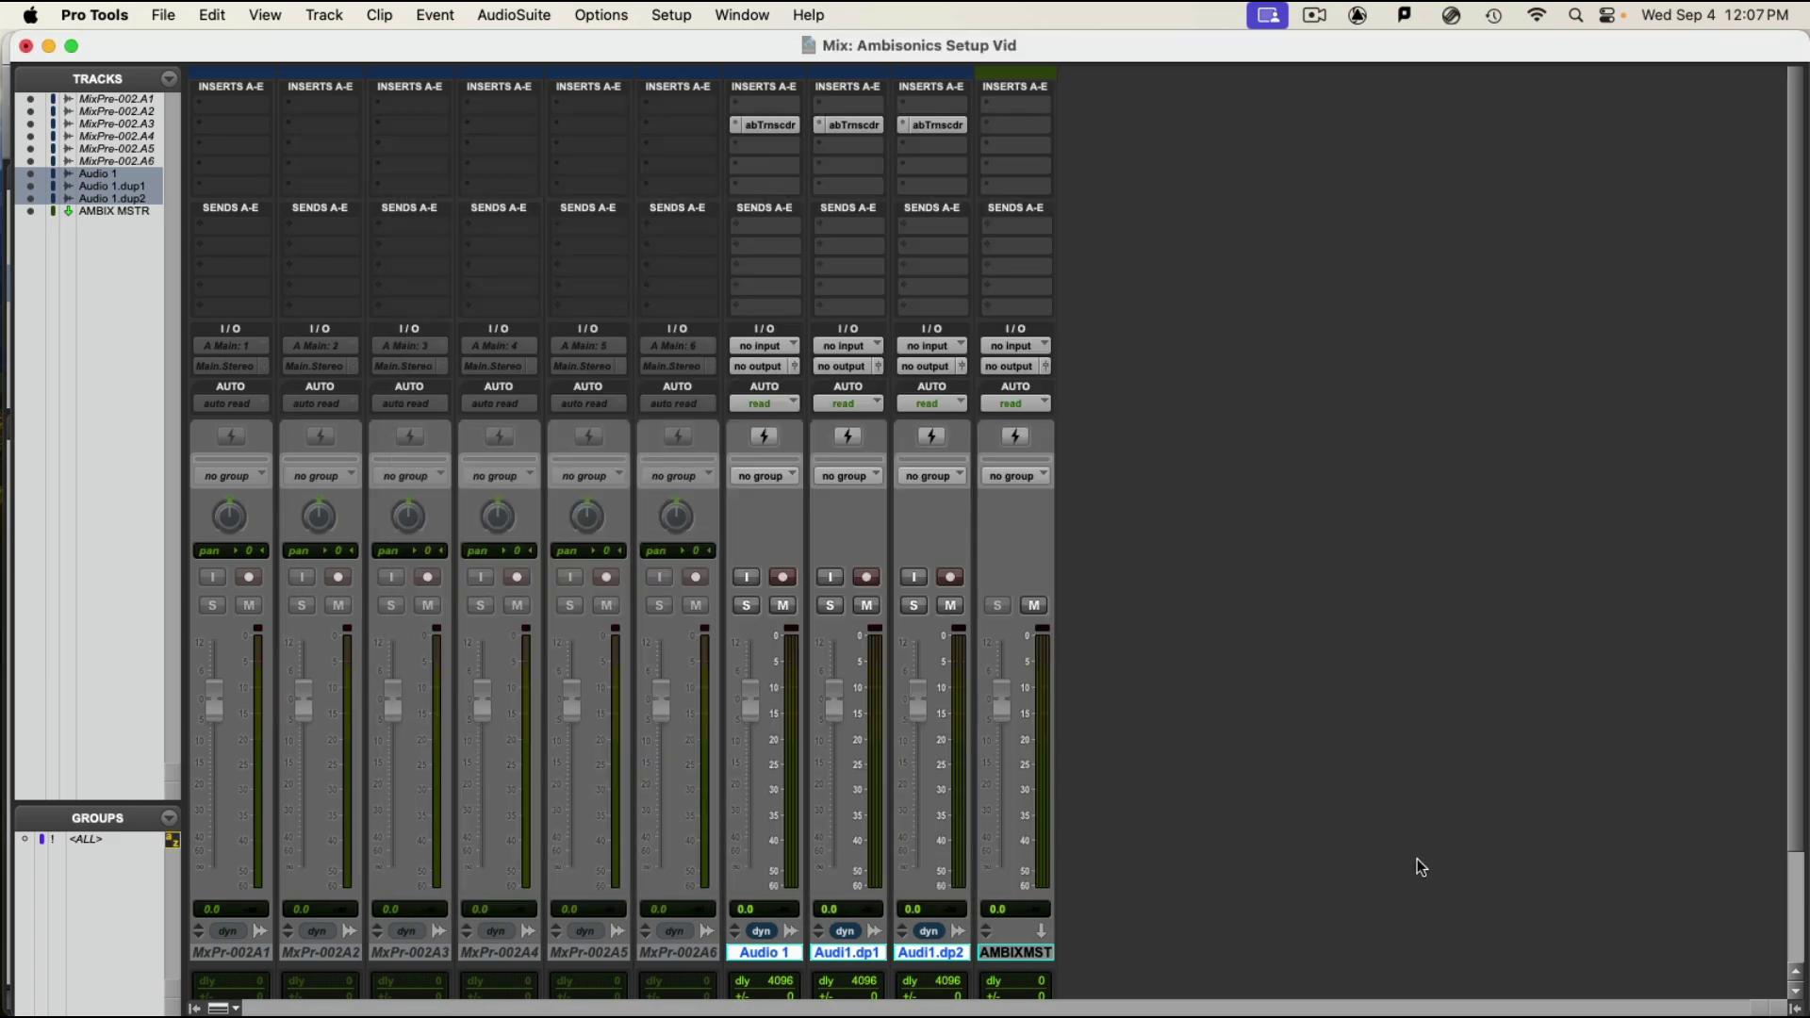
Step: Route the outputs of Audio 1 and its two duplicates to Ambix Mix Bus
click(756, 366)
mouse_move(769, 383)
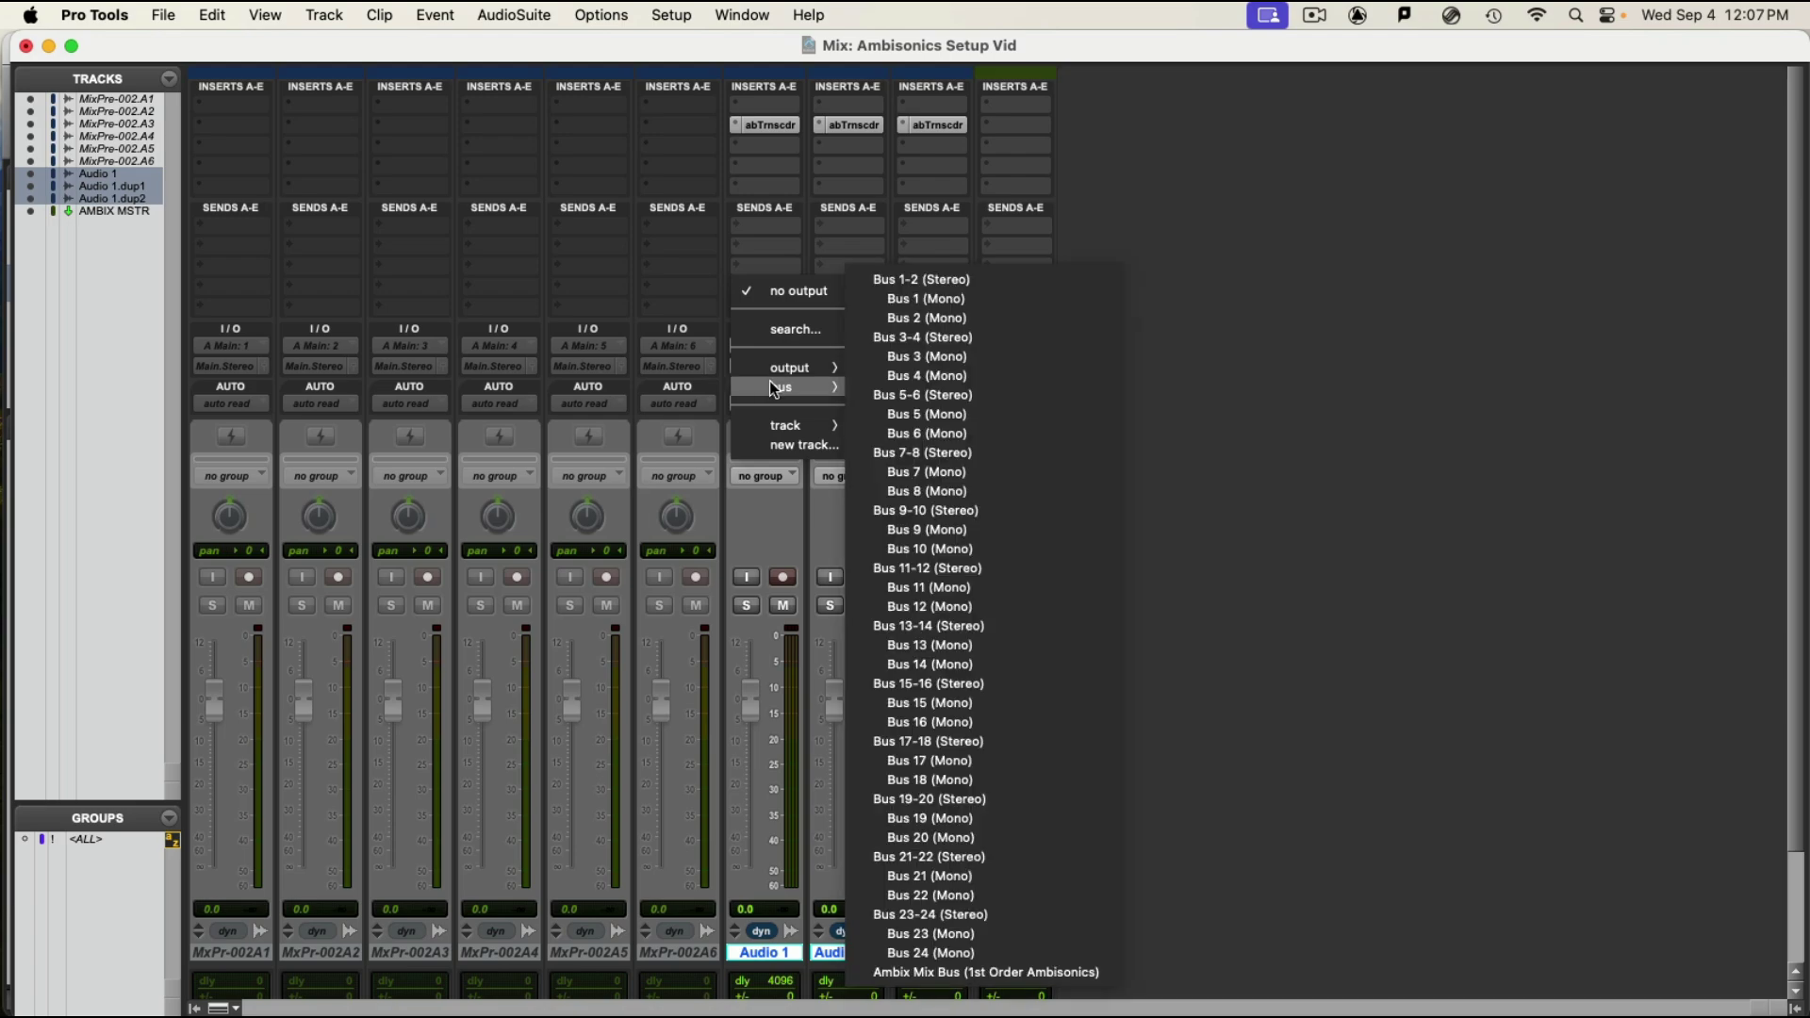
click(980, 972)
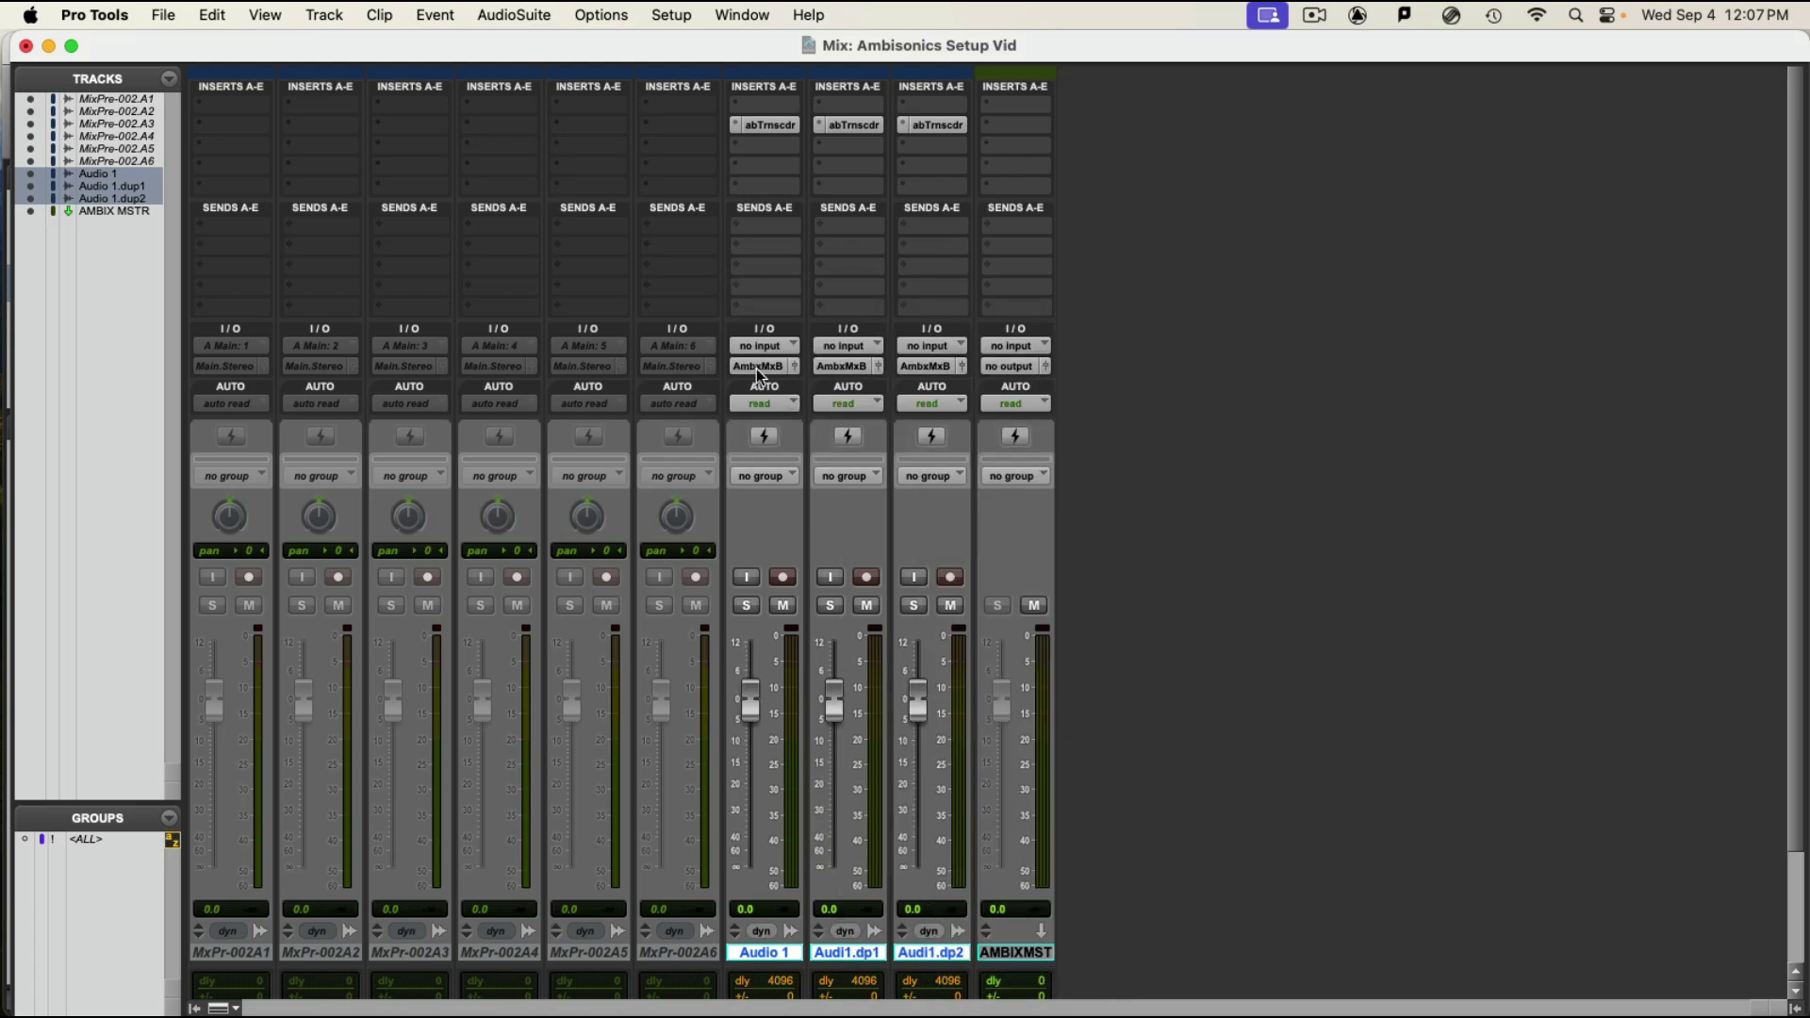
Step: Set the AMBIX MSTR input to Ambix Mix Bus
click(1022, 348)
mouse_move(1014, 348)
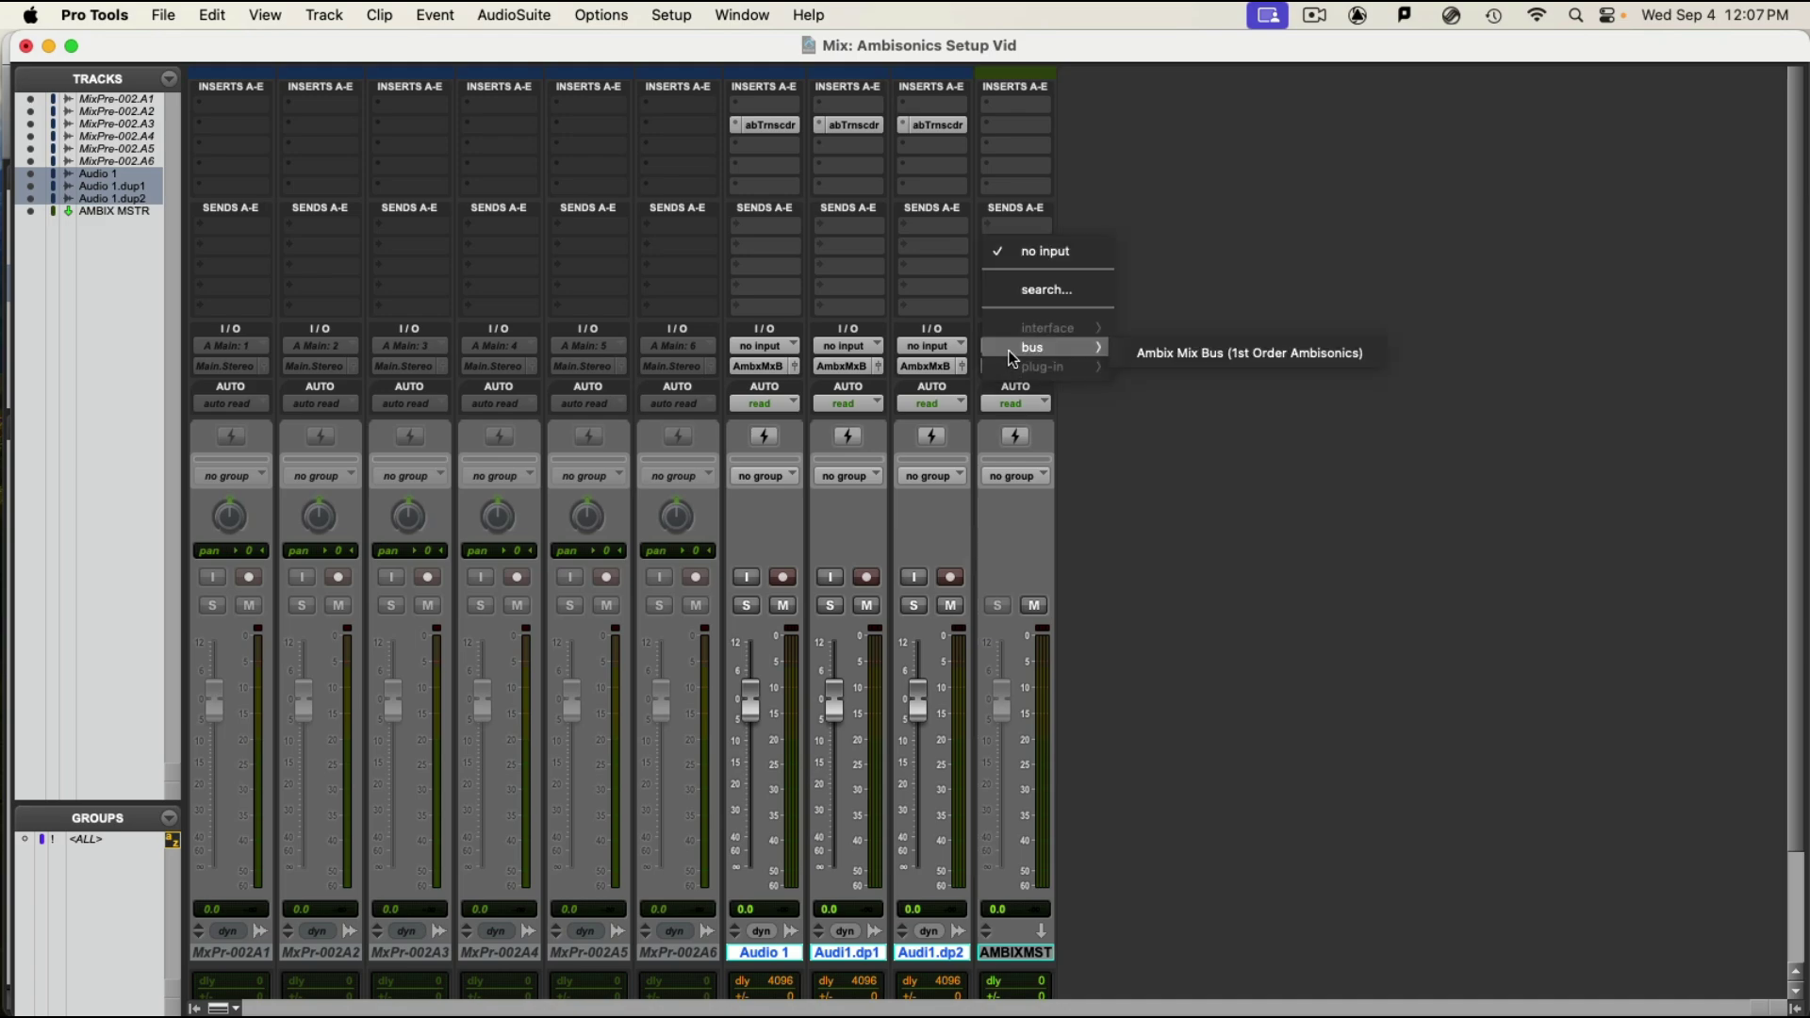
click(1188, 353)
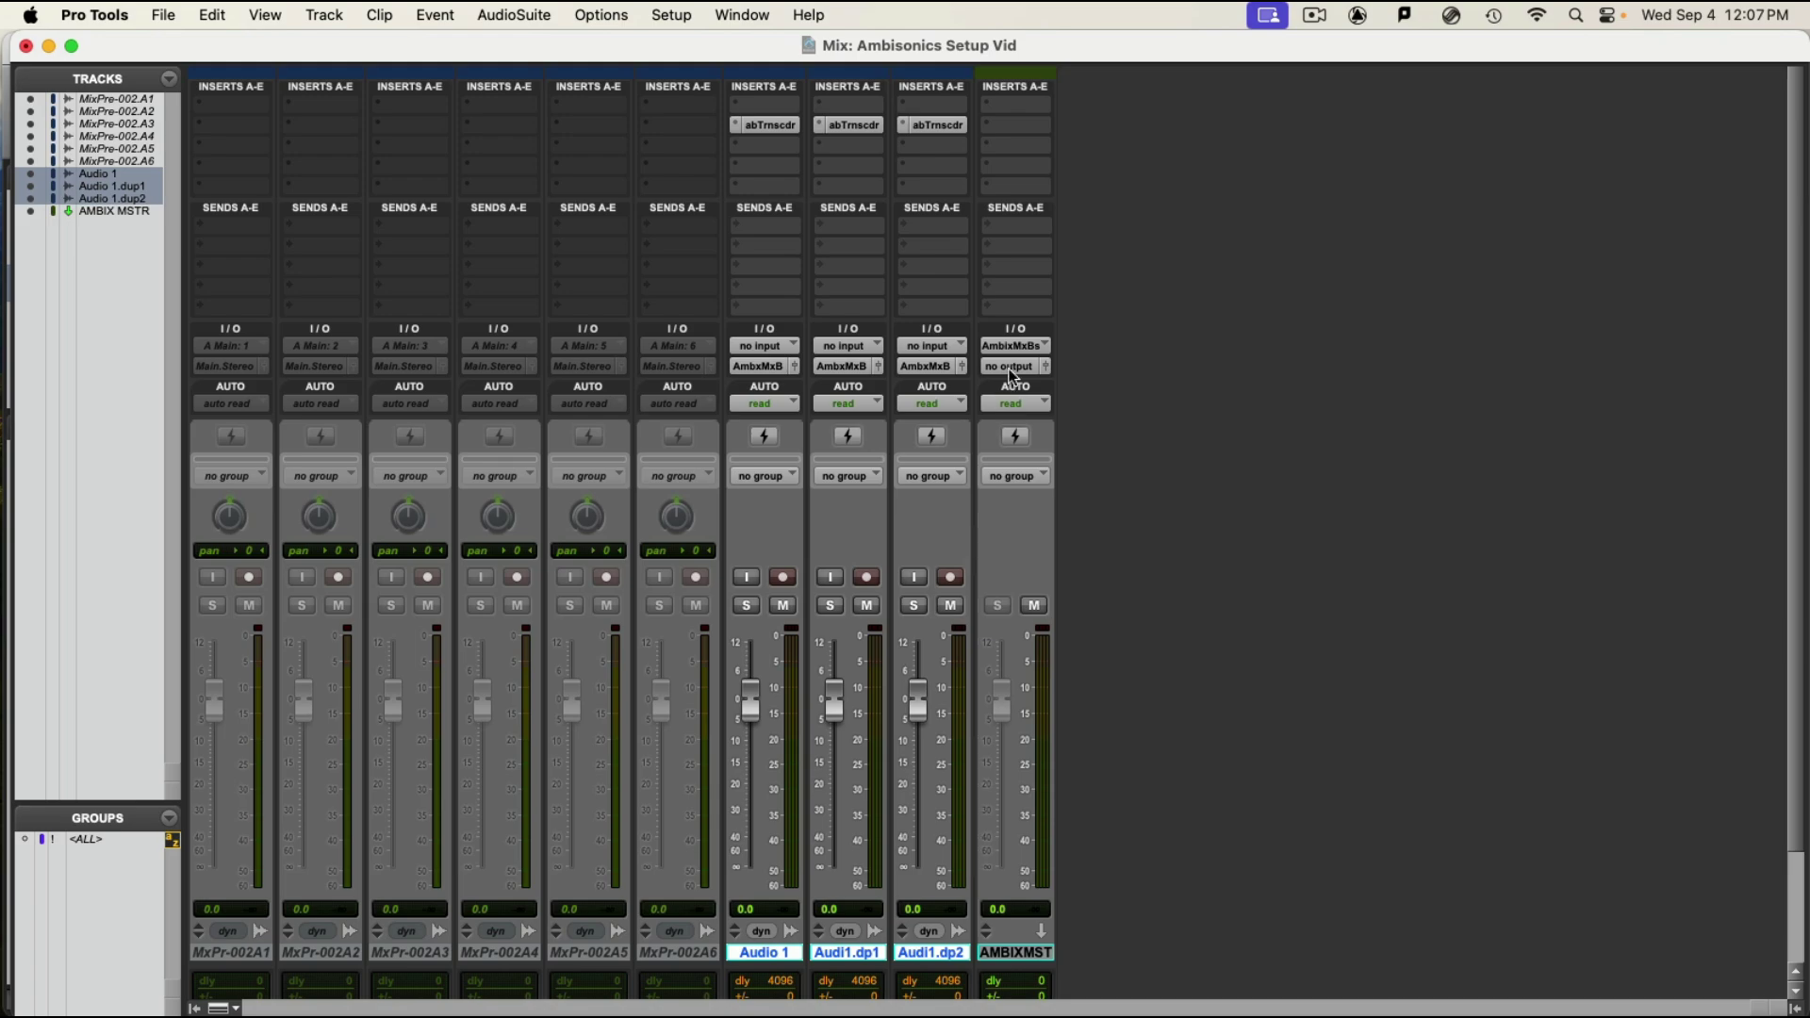
Step: Send the AMBIX MSTR output to the Main 7.1.4 path, accepting the fold and fan warning
click(1011, 372)
mouse_move(1019, 386)
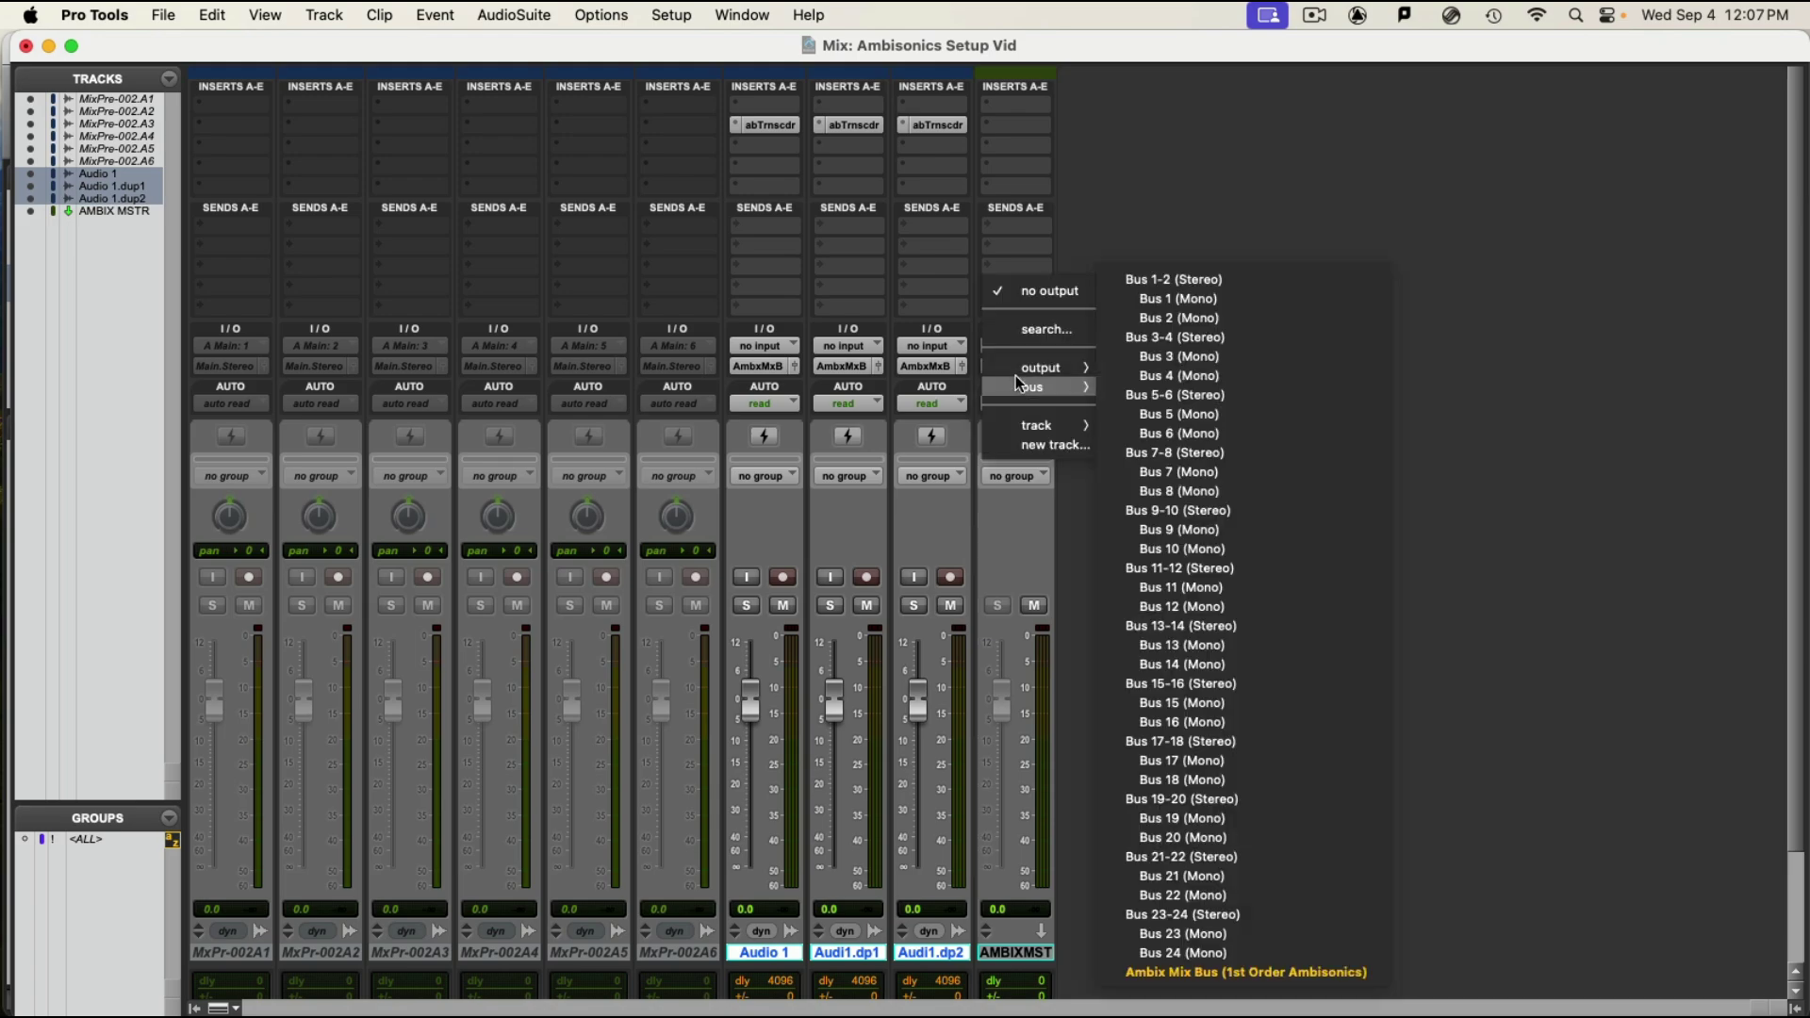
click(1100, 260)
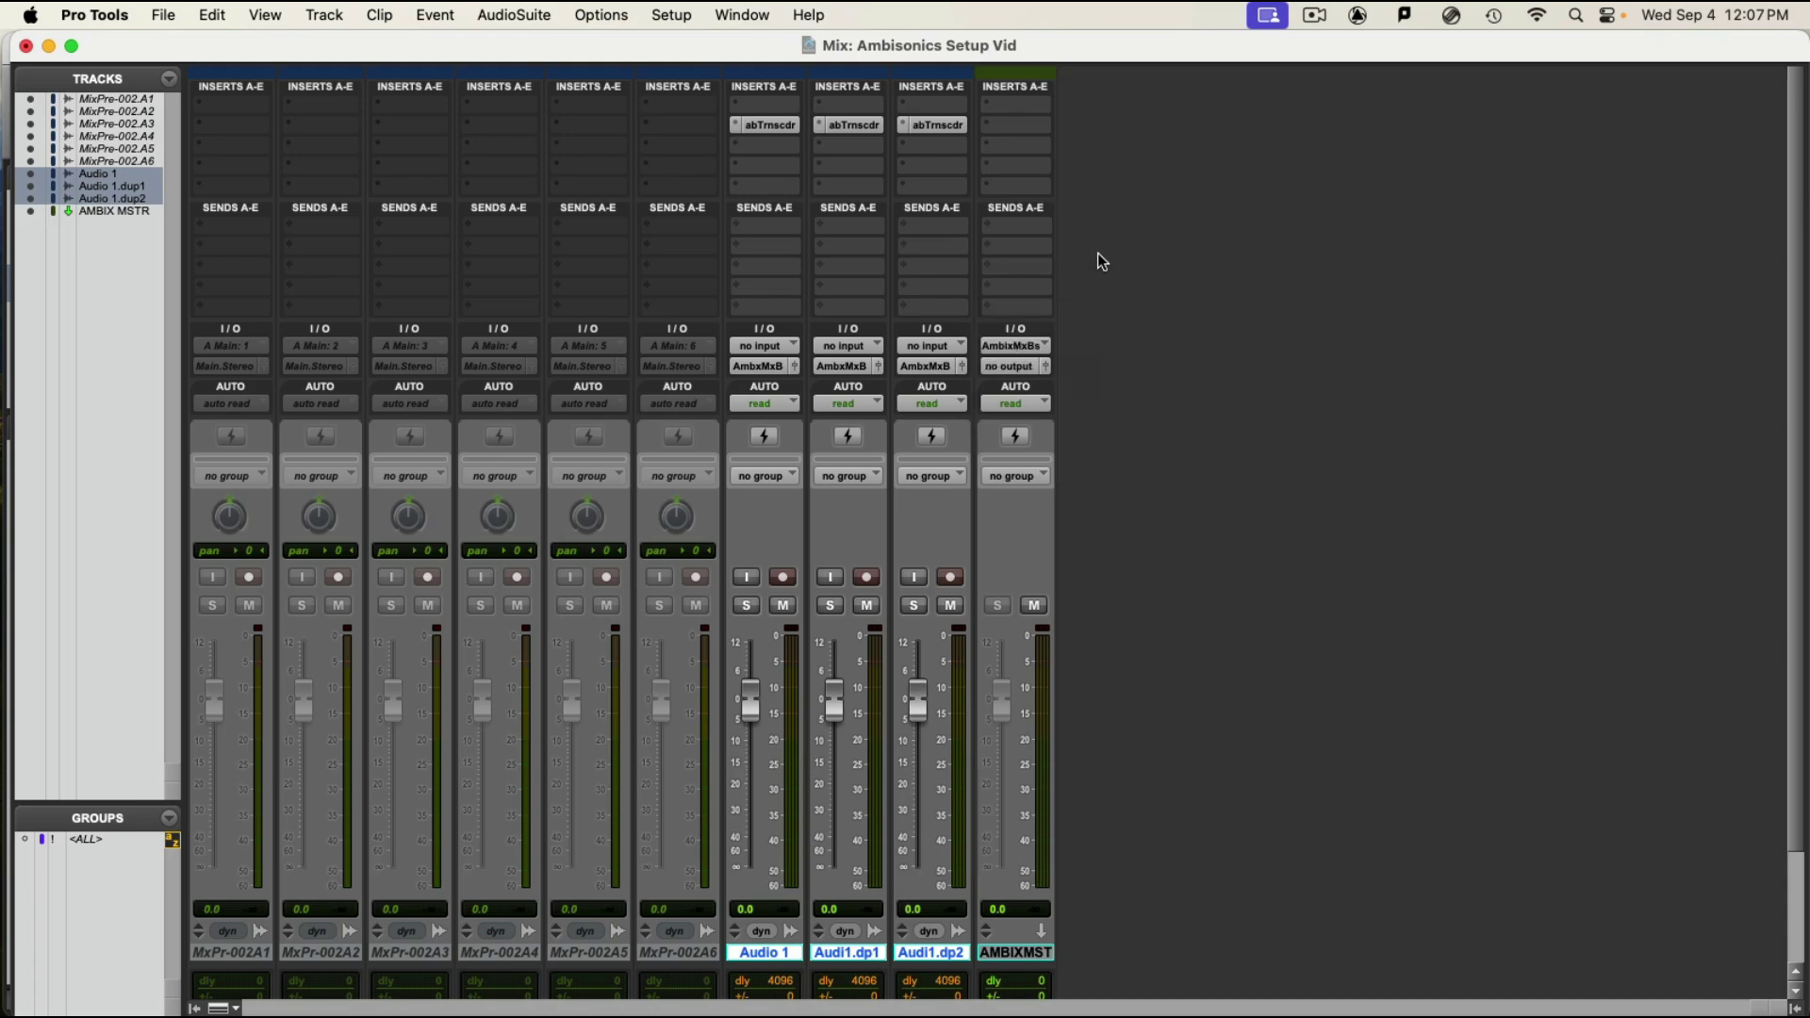
click(1017, 370)
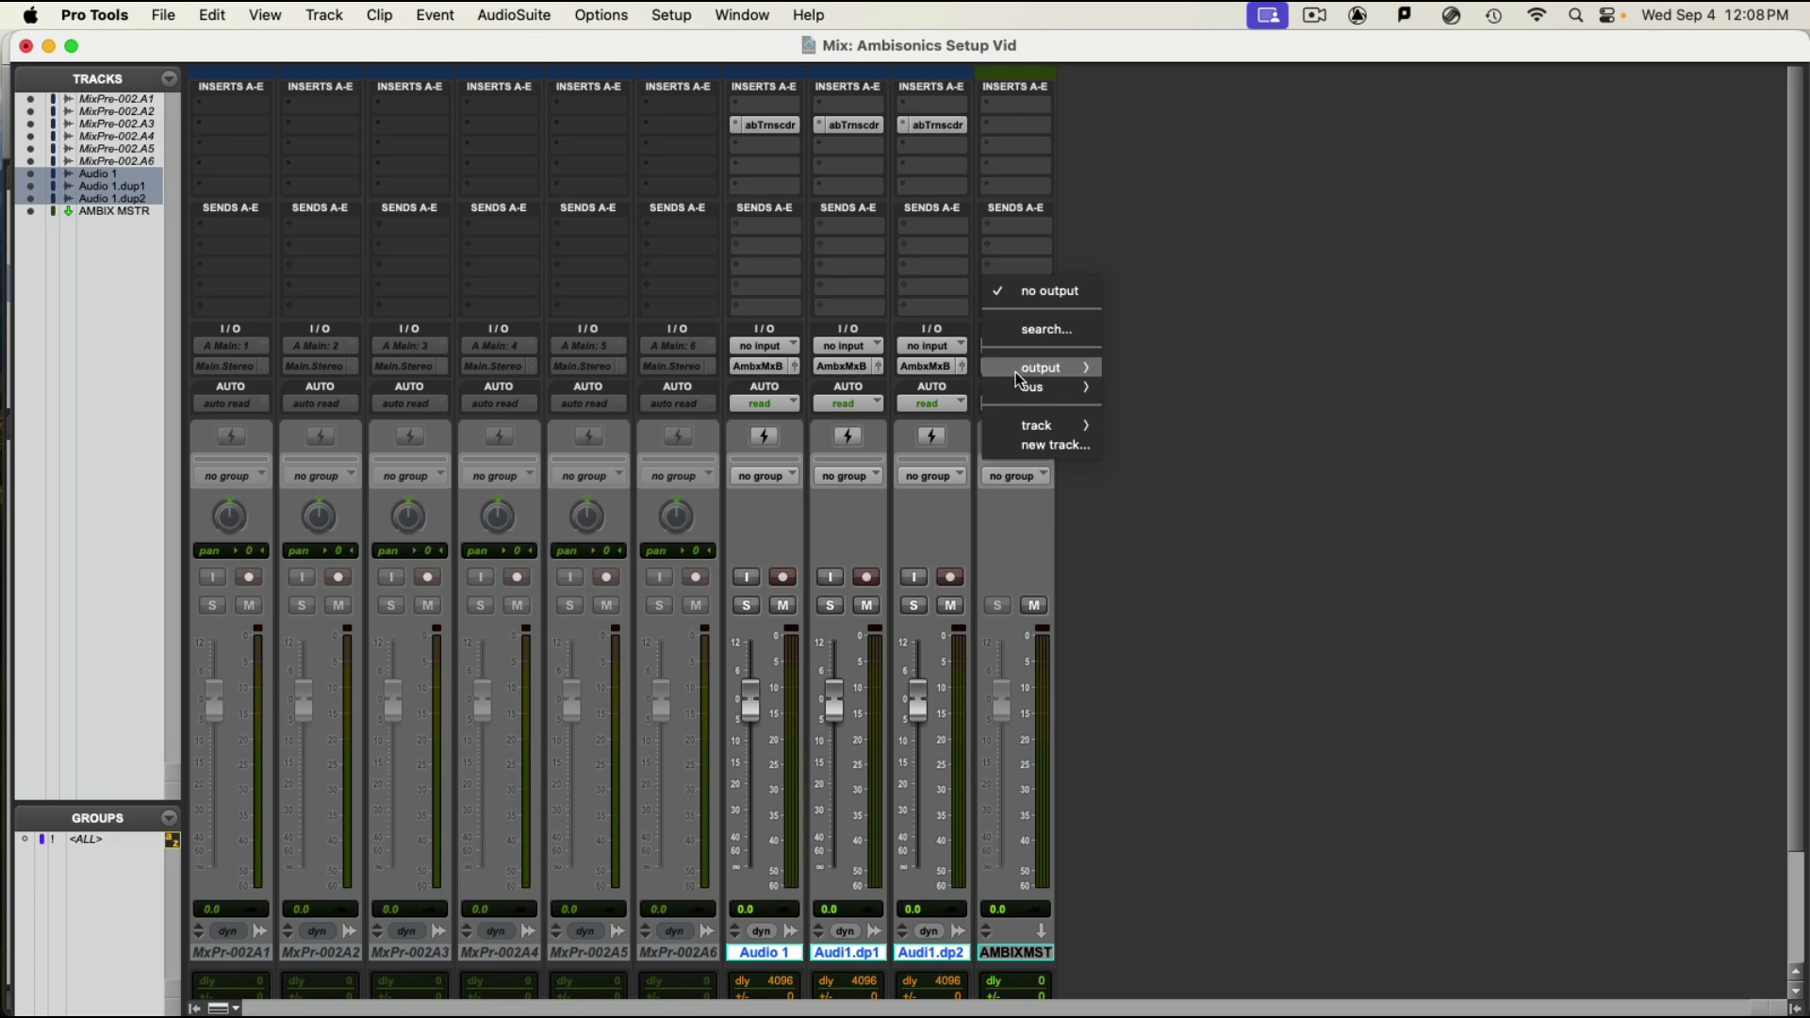
mouse_move(1075, 368)
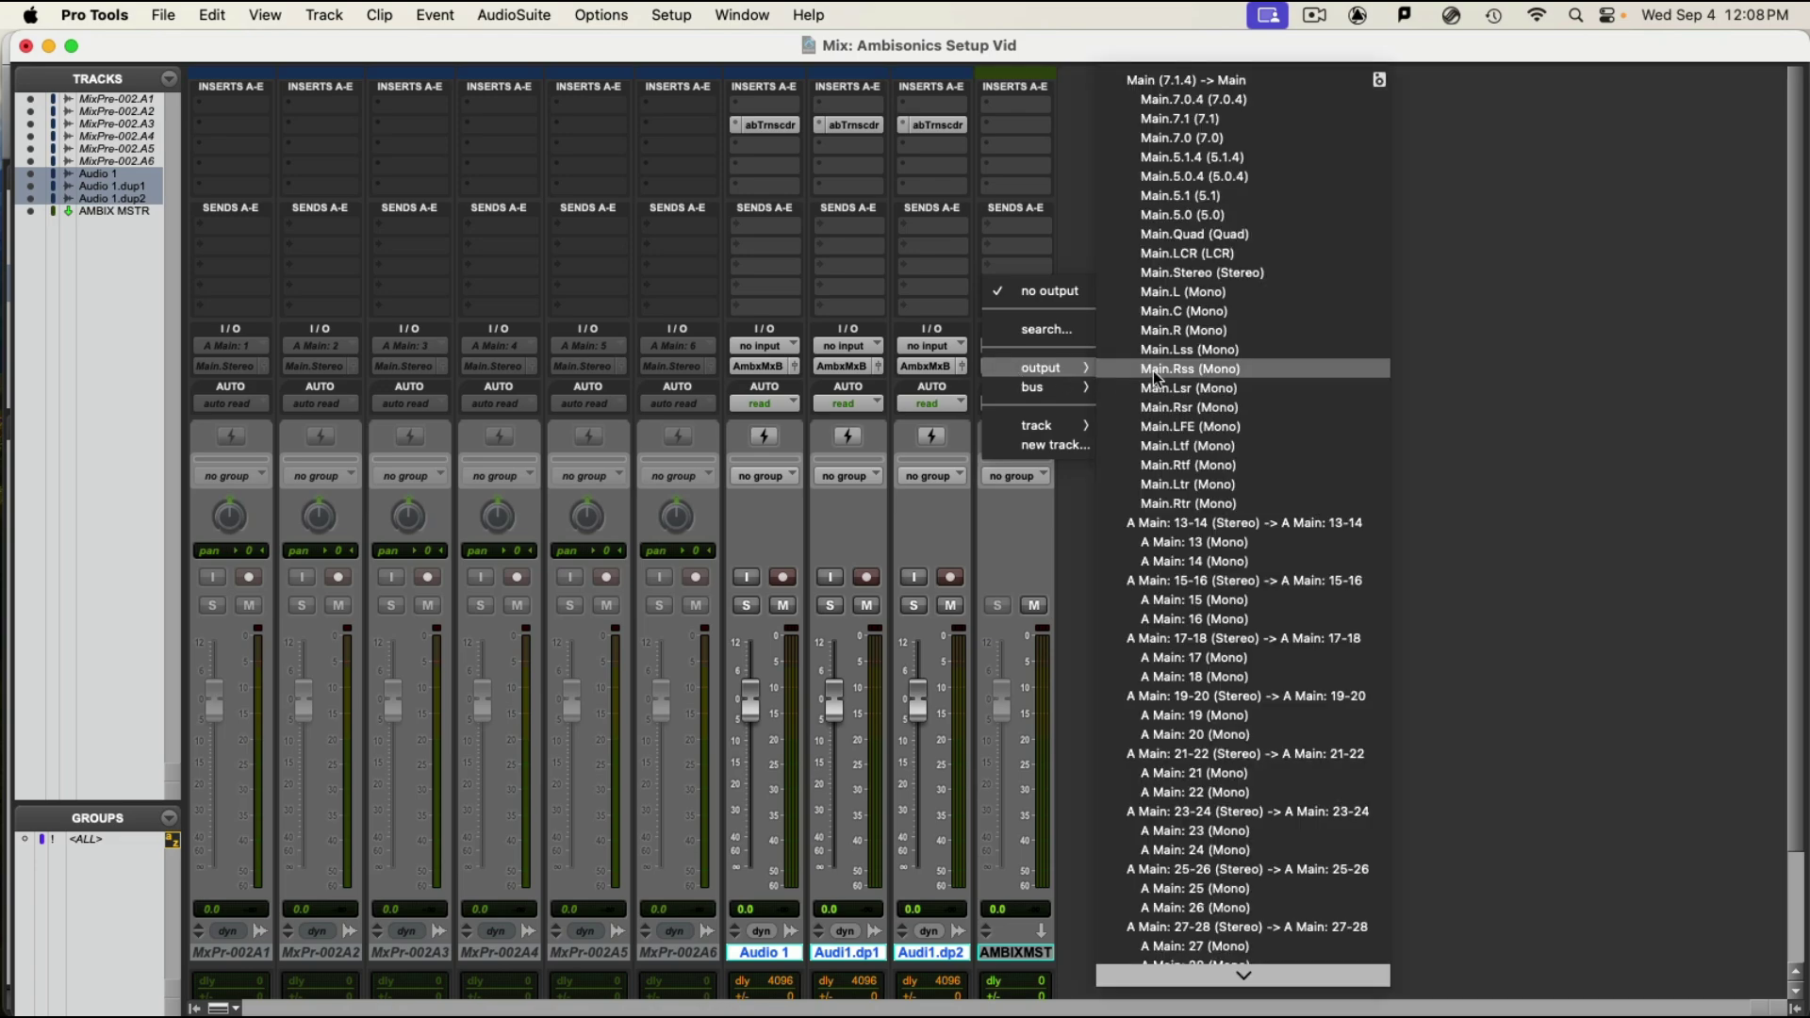
click(1177, 83)
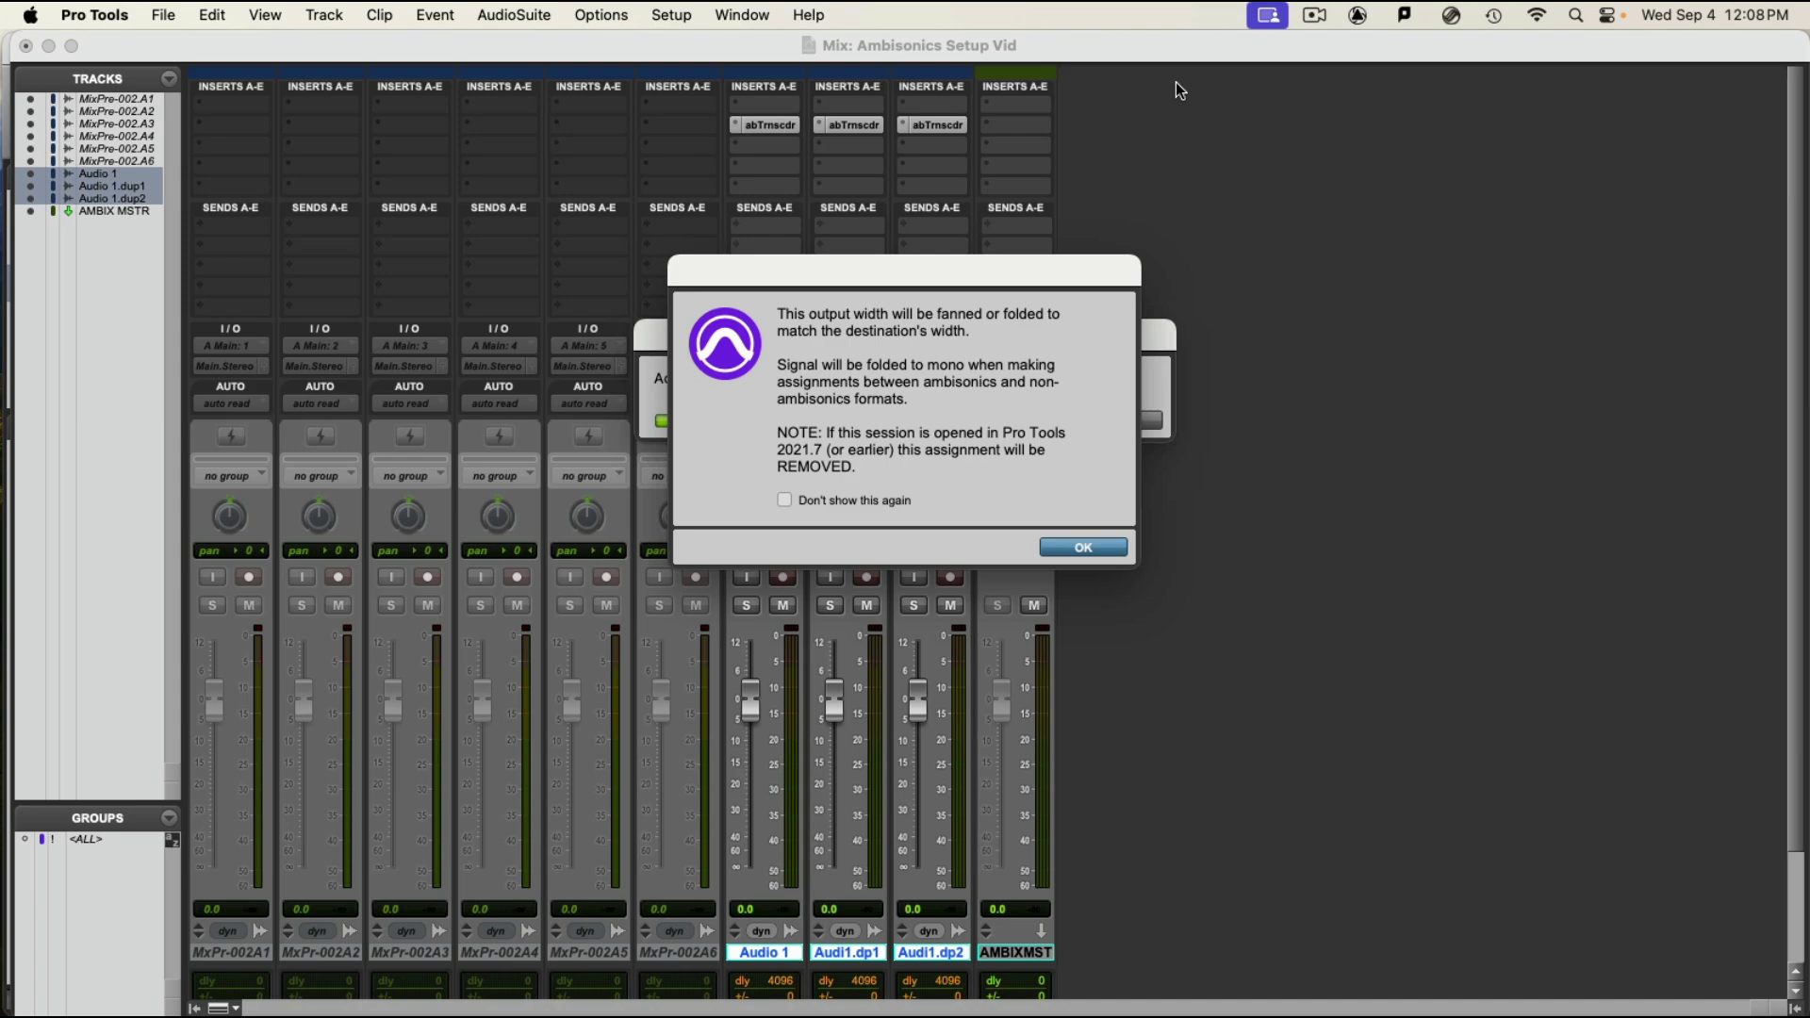
click(1083, 548)
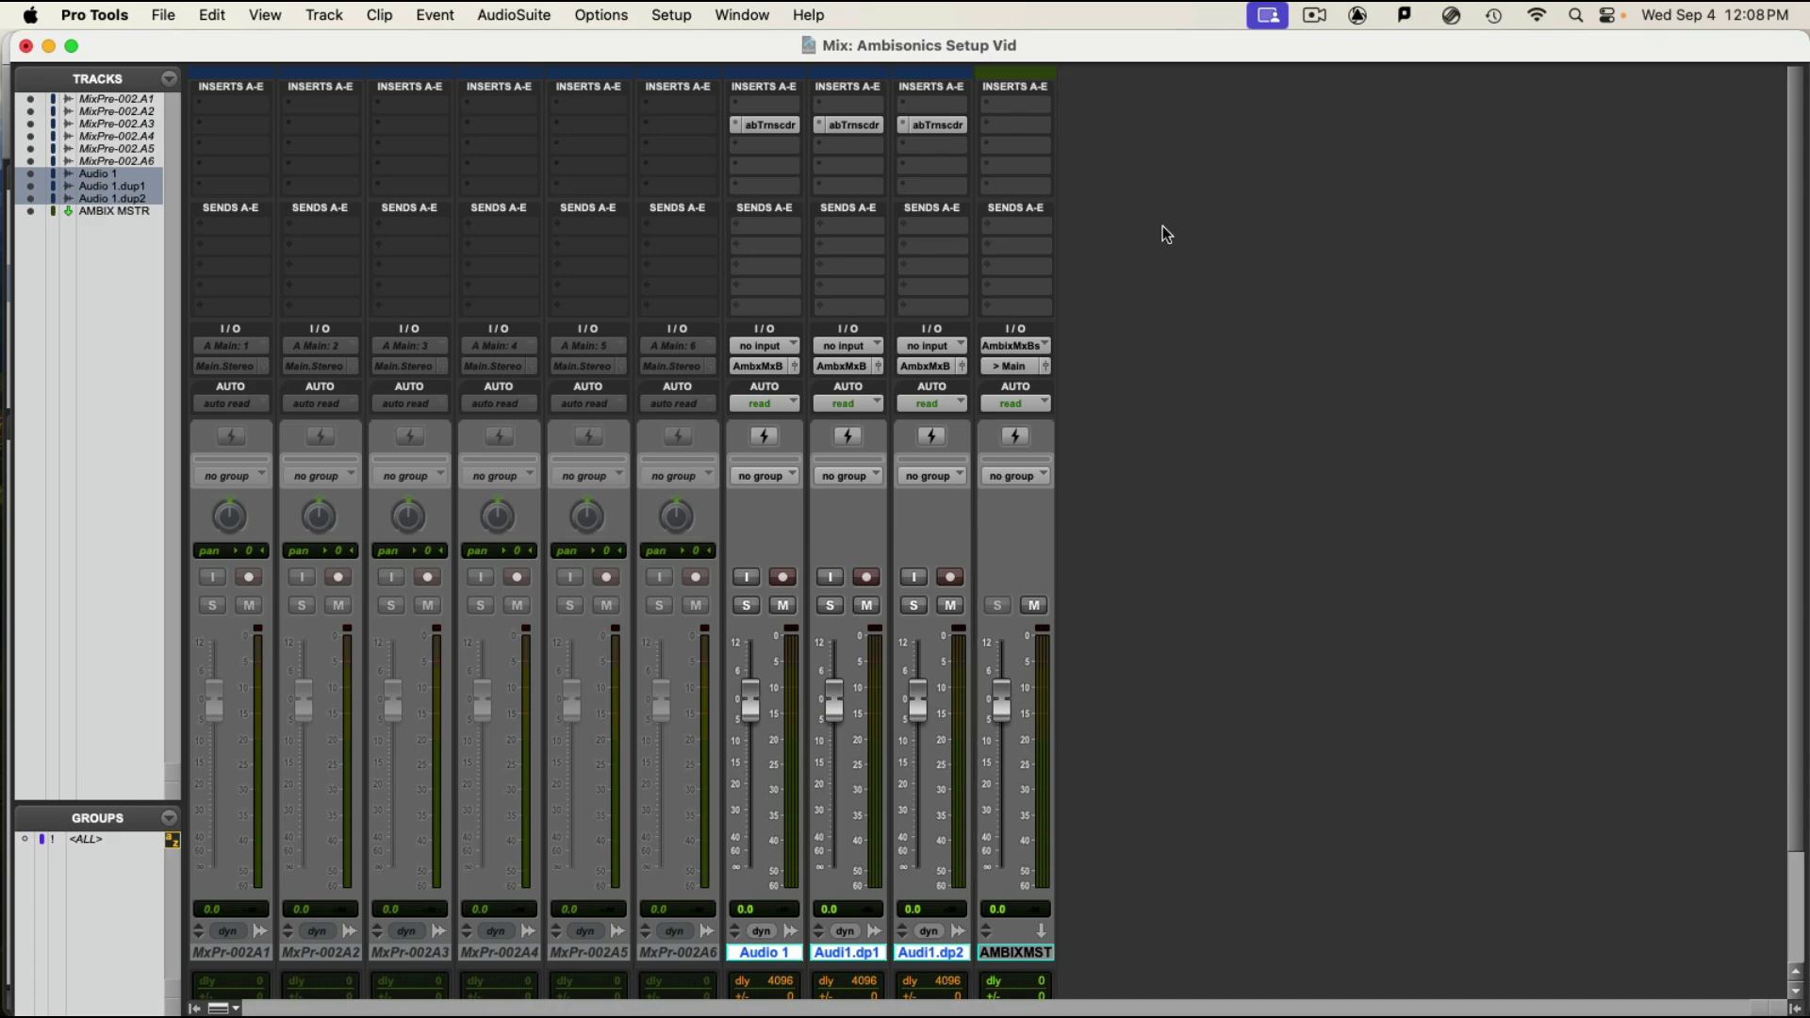
Step: Insert Penteo (1st Order Ambisonics/7.1.4) from PerfectSurround on the AMBIX MSTR track
click(1021, 127)
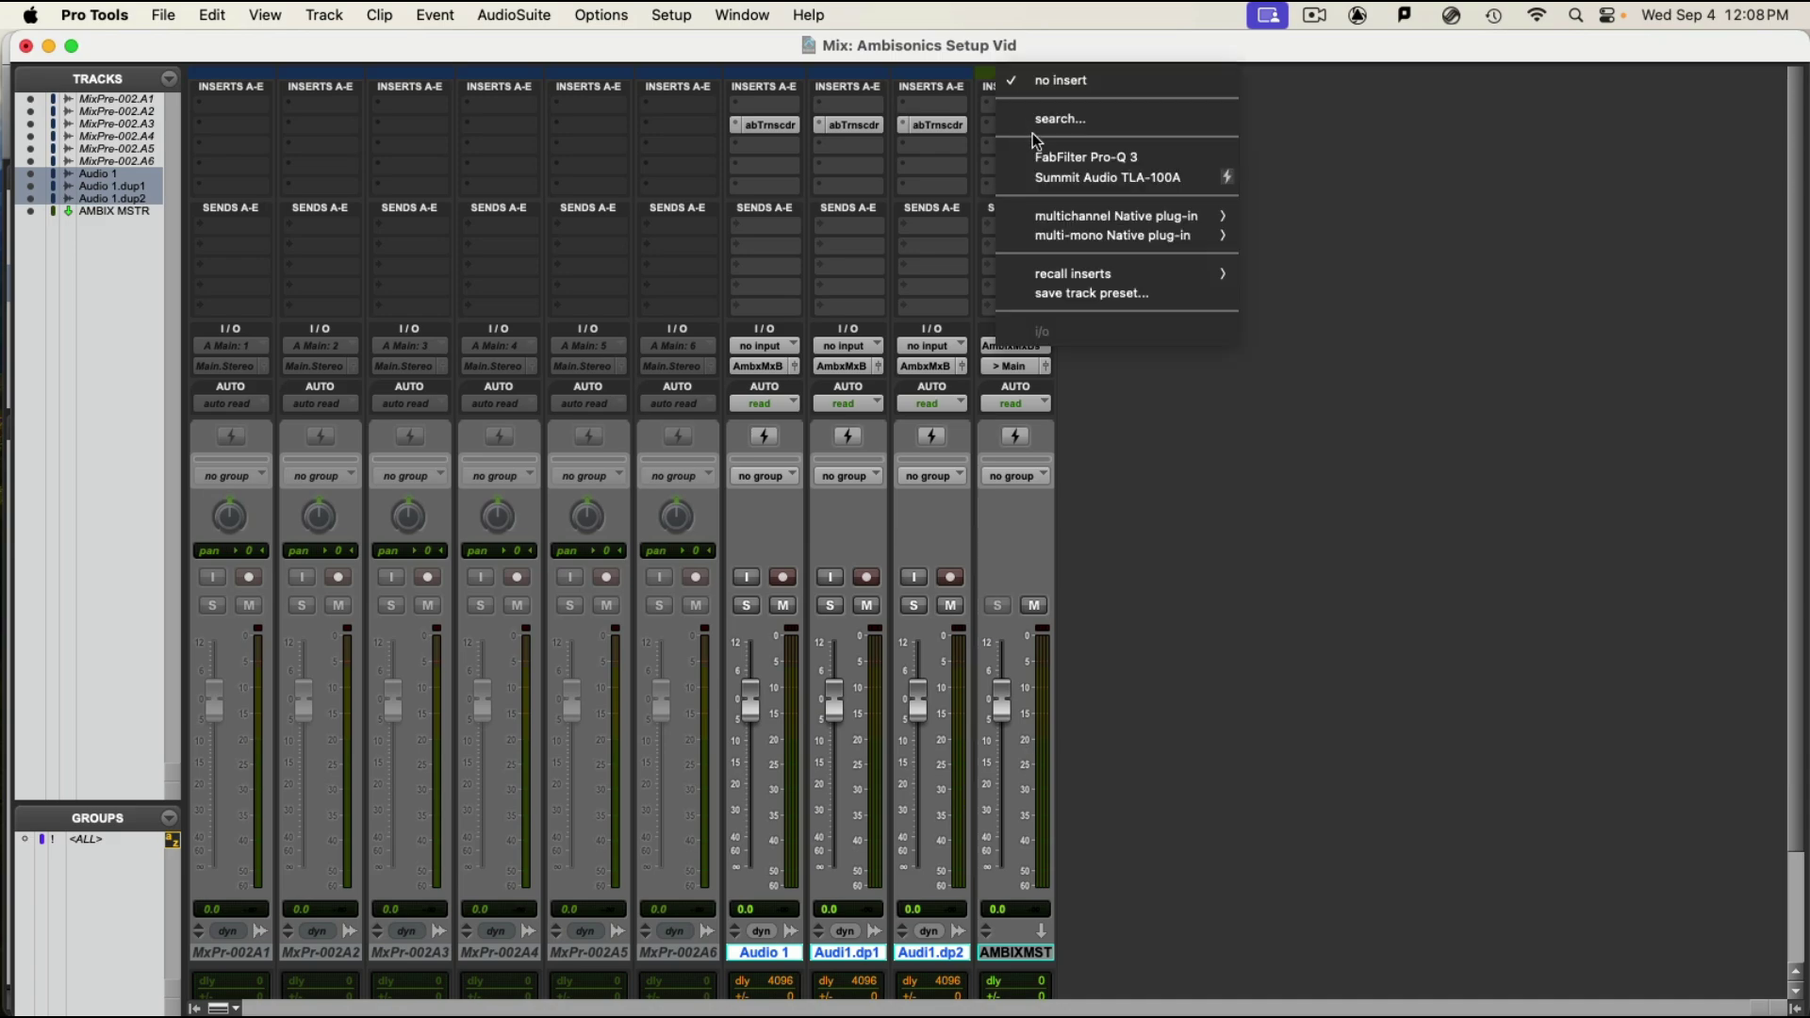
mouse_move(1063, 211)
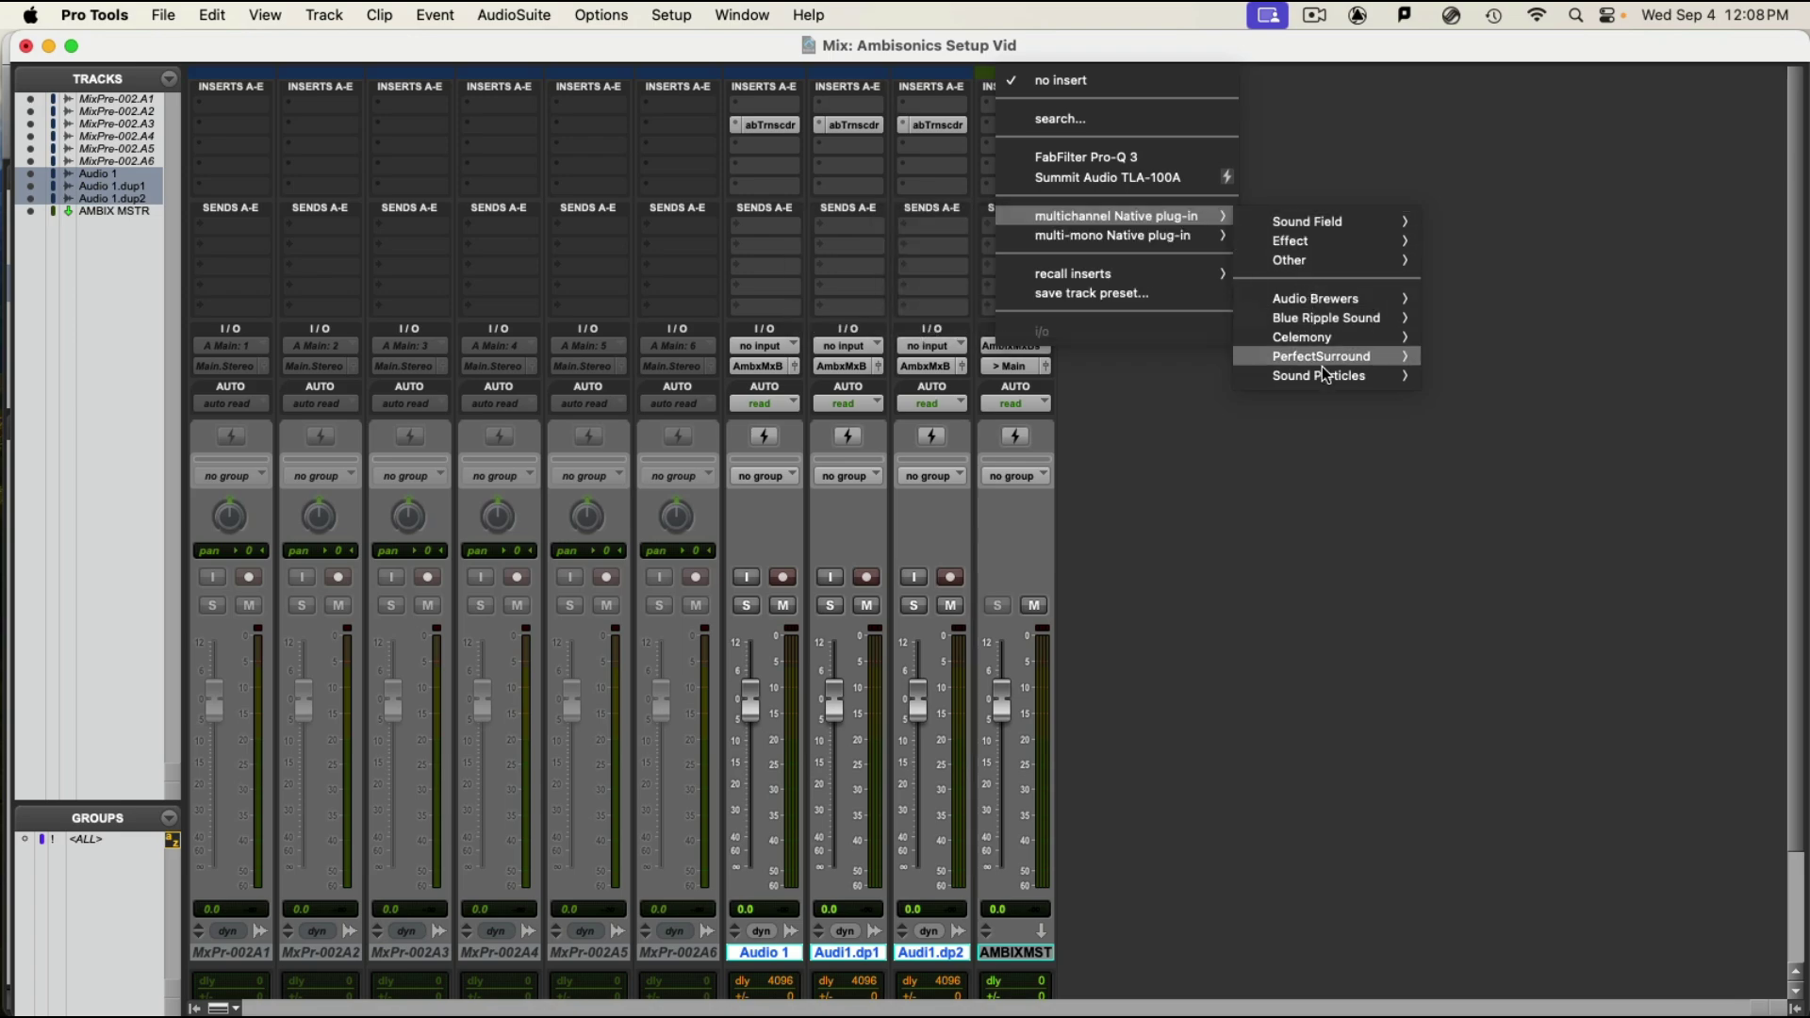
mouse_move(1324, 377)
mouse_move(1473, 364)
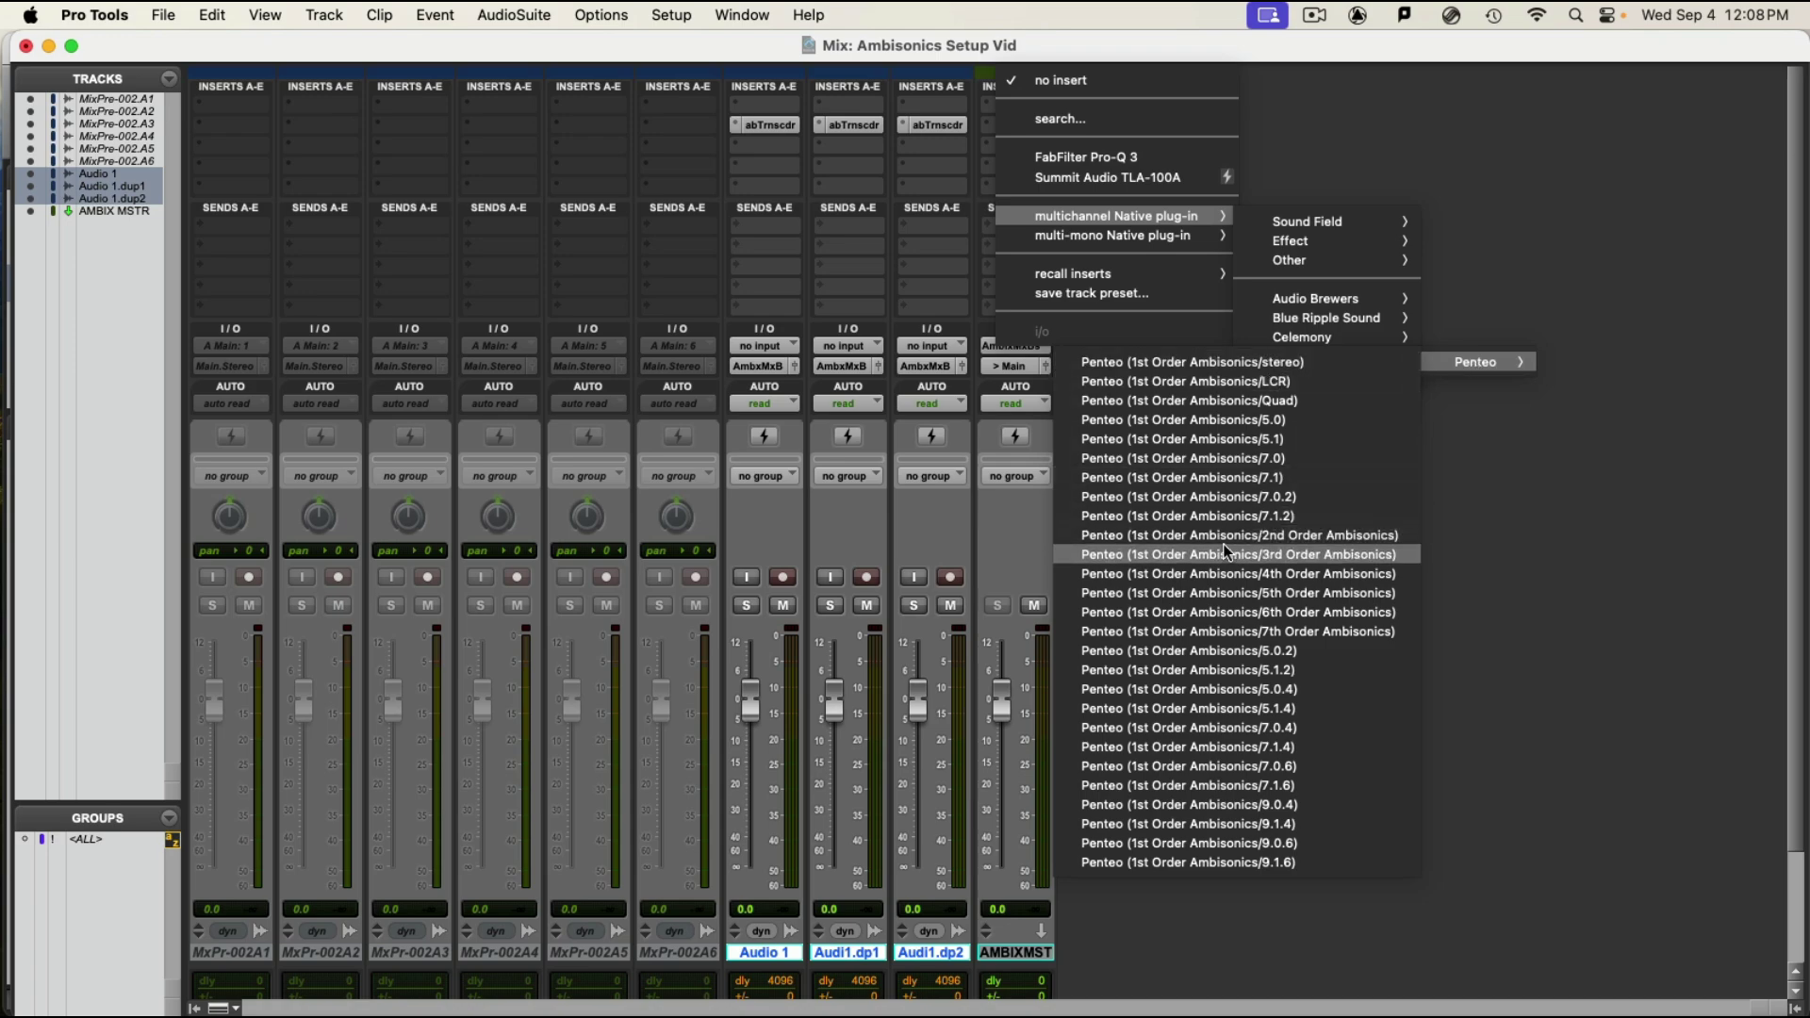
click(1244, 745)
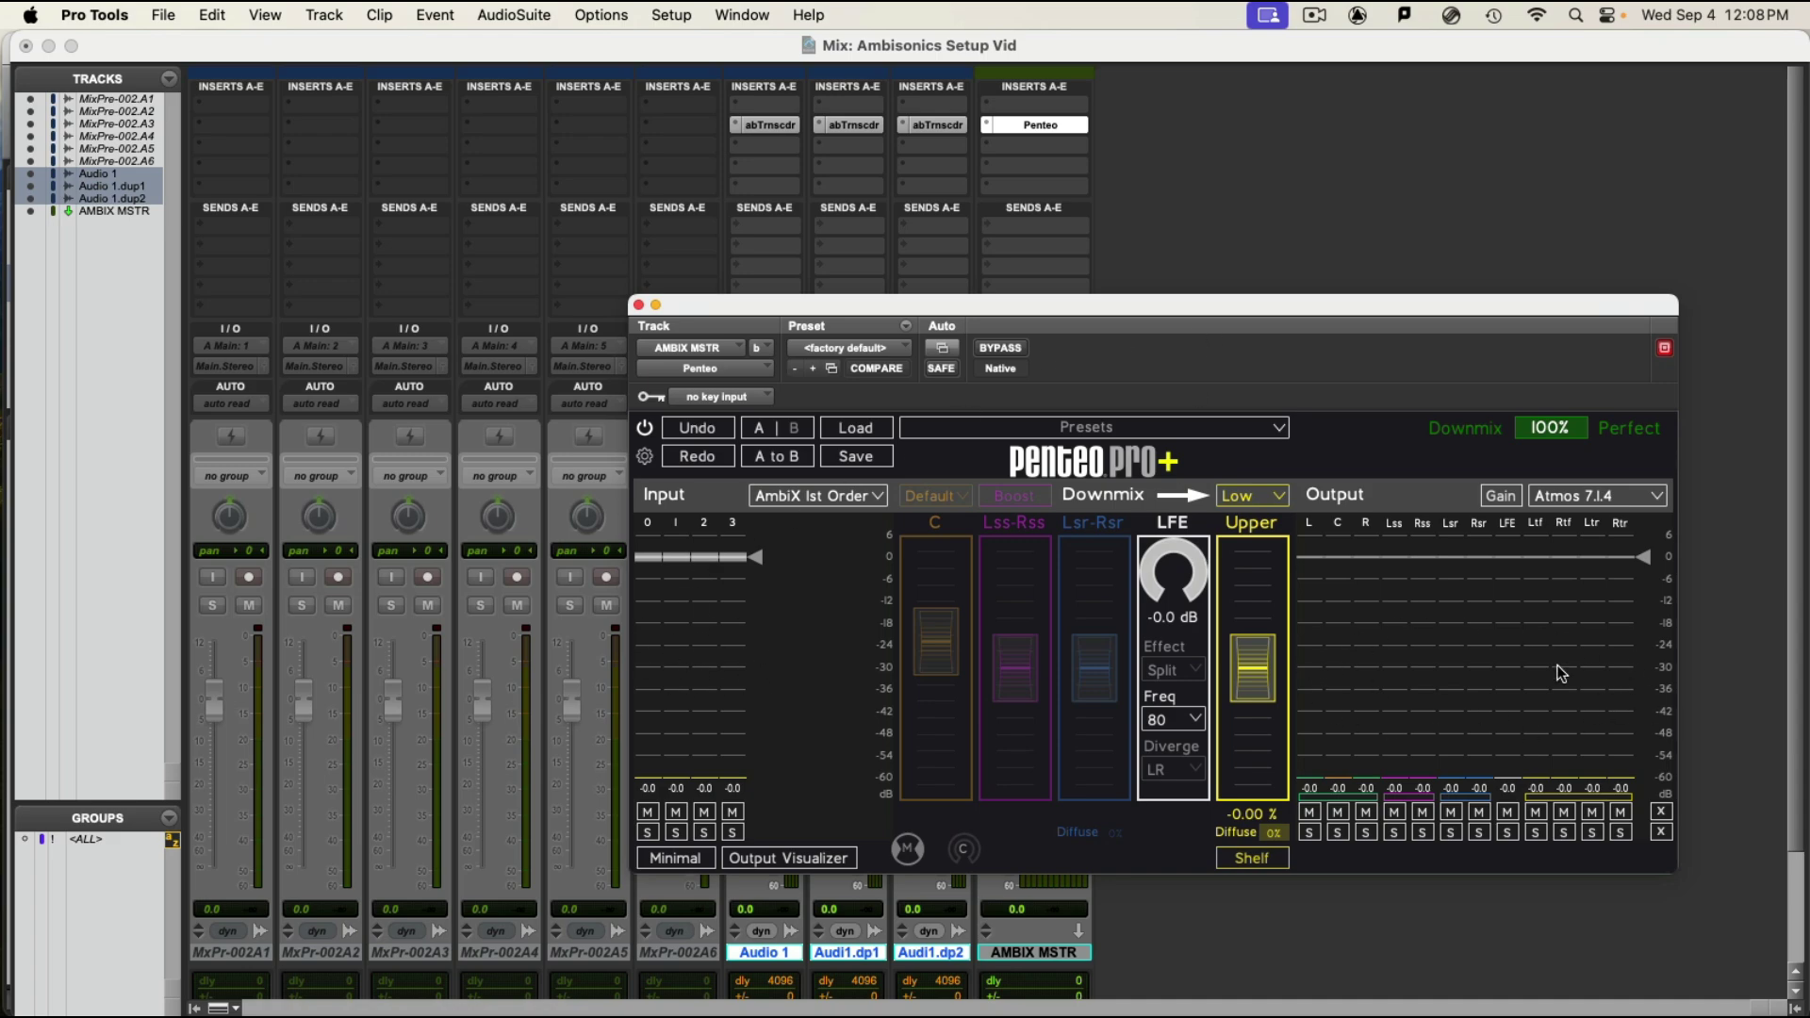
Step: Check that Penteo's input stays on AmbiX 1st Order
click(851, 499)
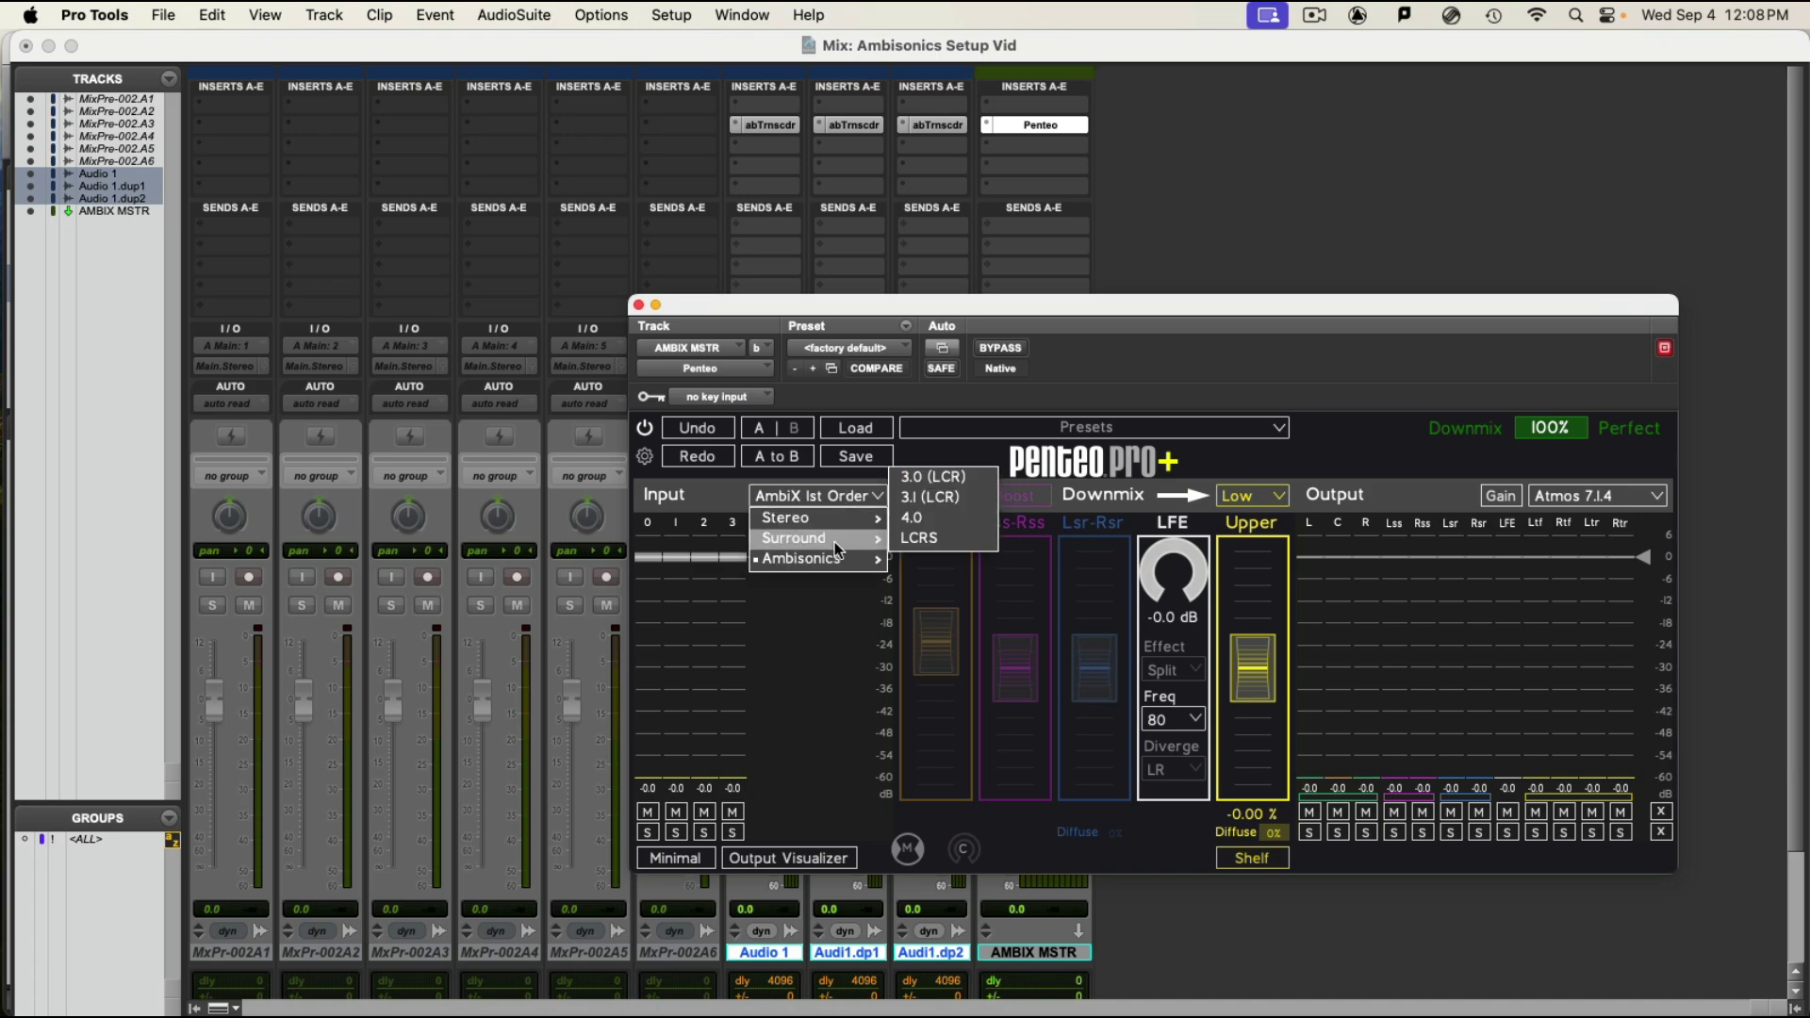
mouse_move(837, 557)
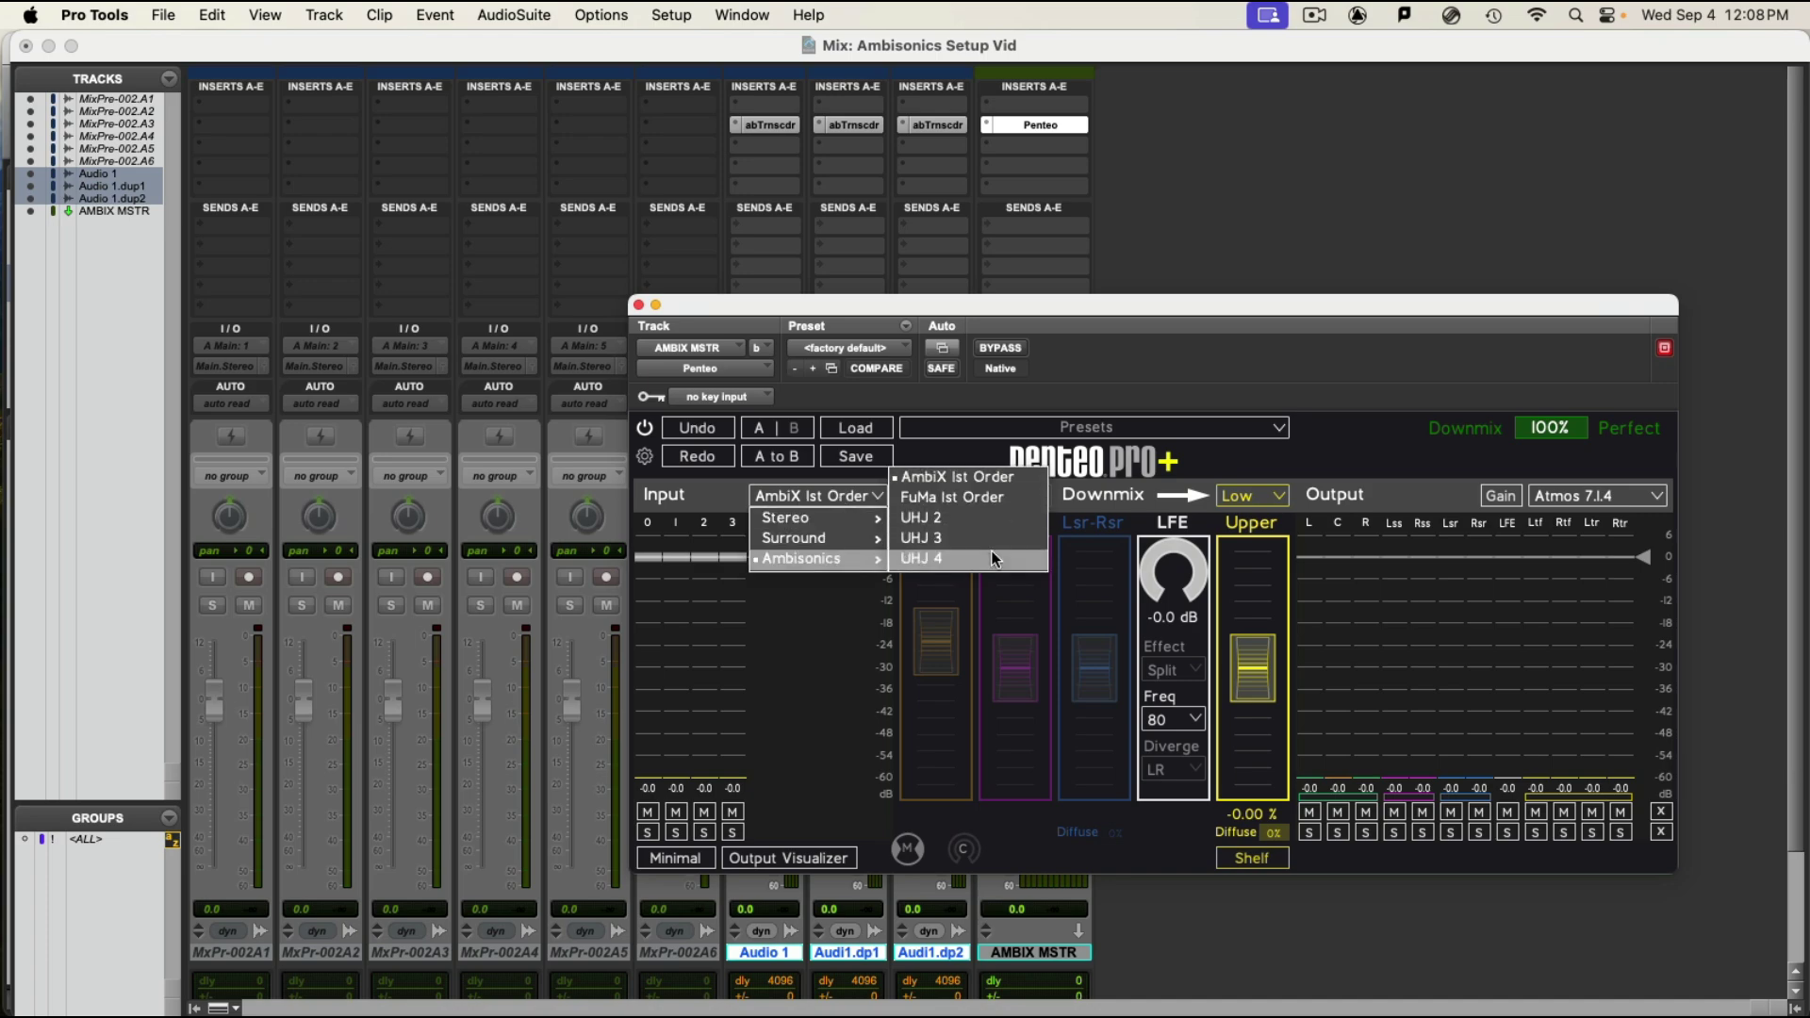
click(786, 647)
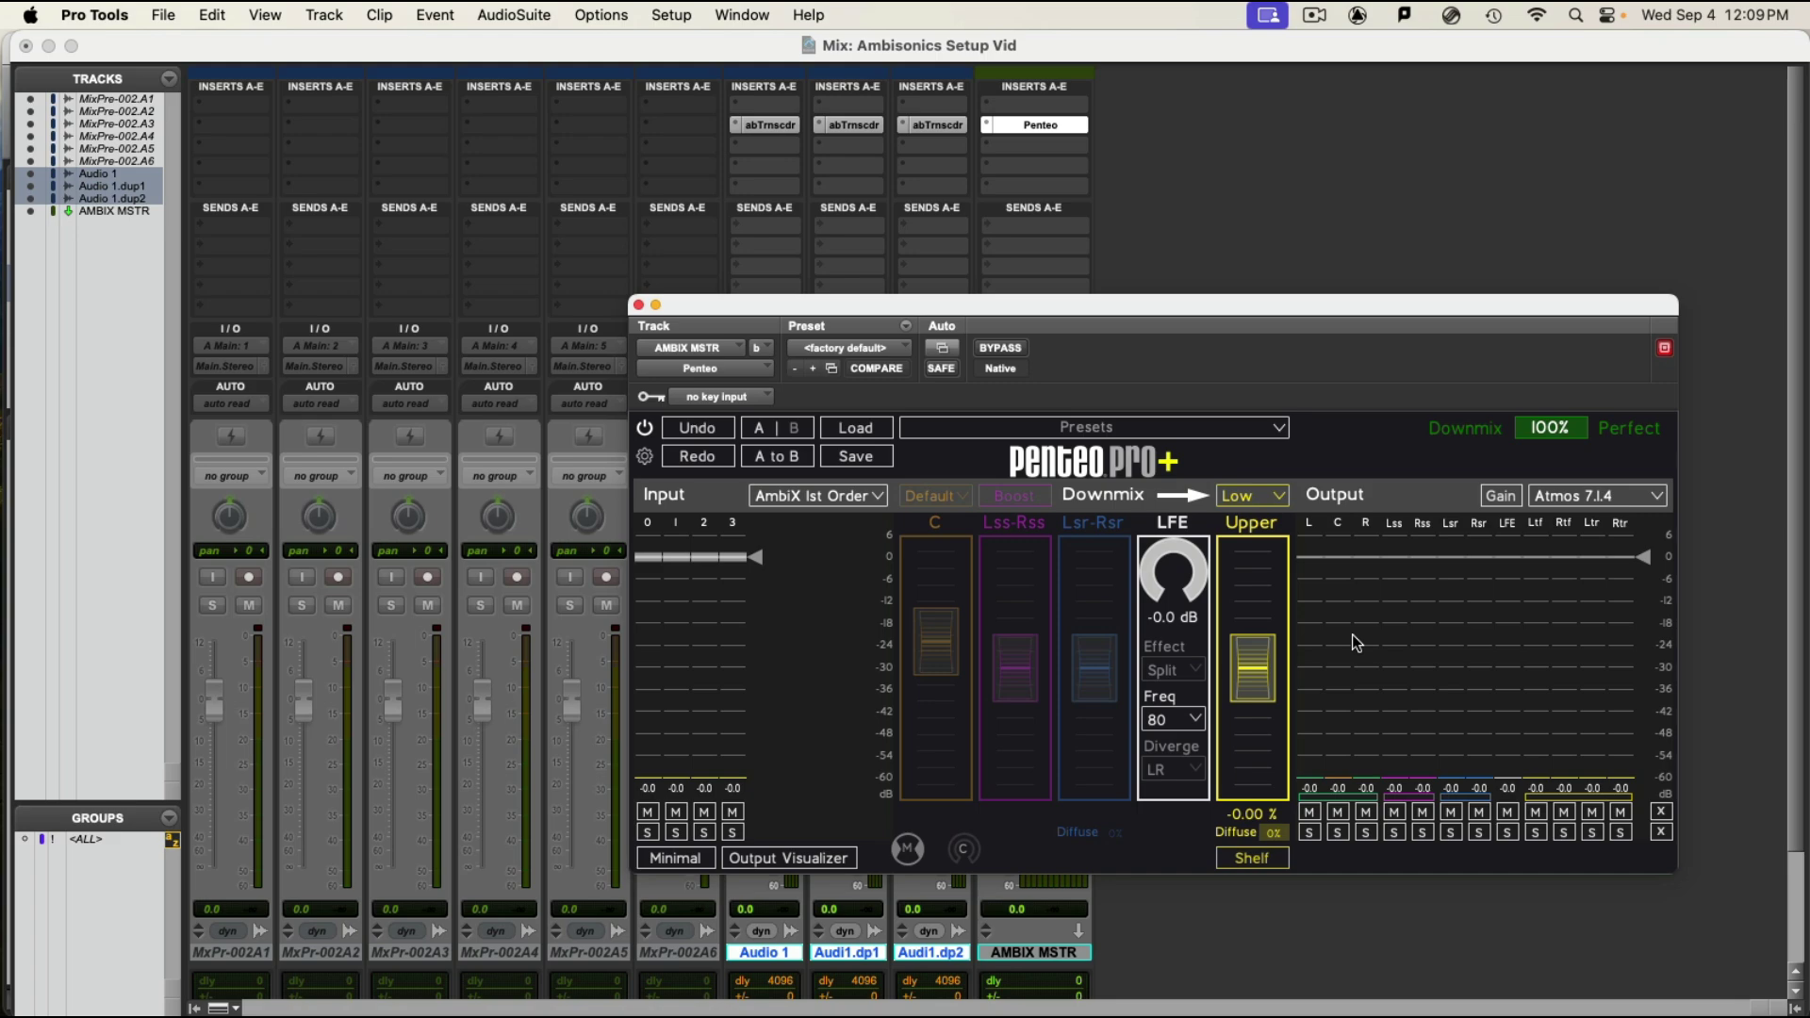
Step: View Penteo's output visualizer, dismiss the resolution alert, and close the plug-in window
click(813, 860)
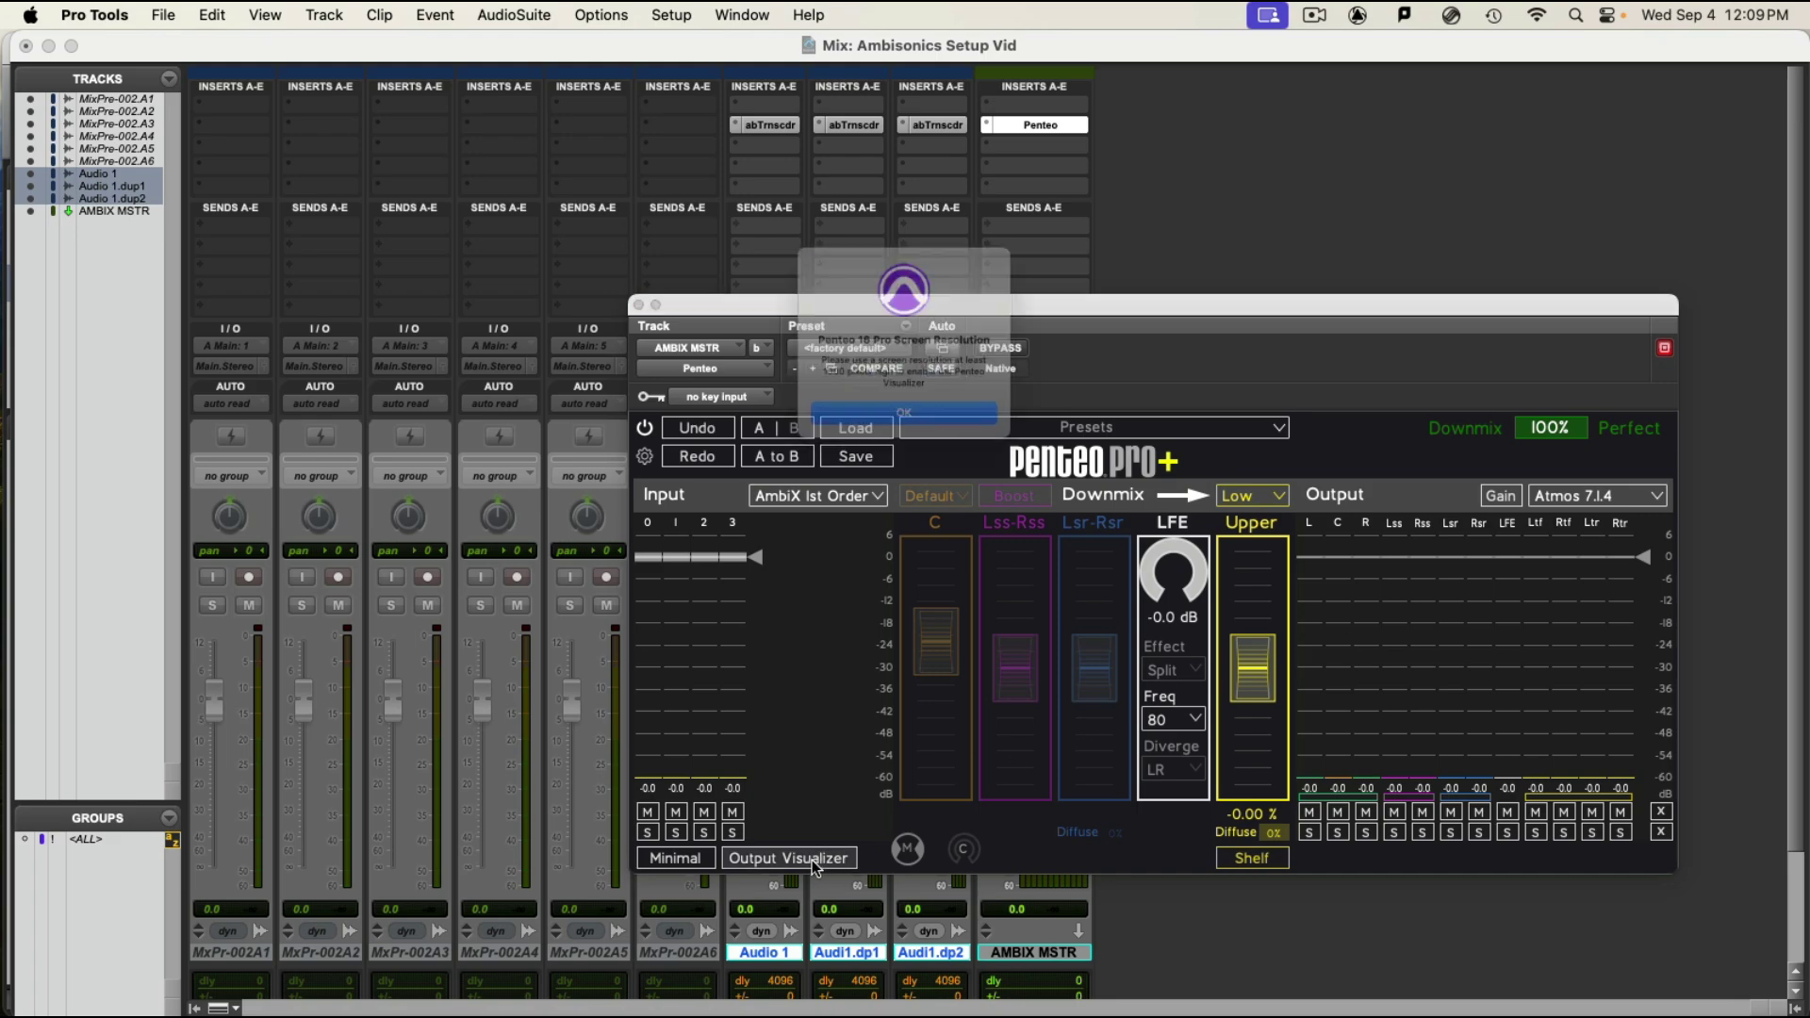
click(915, 439)
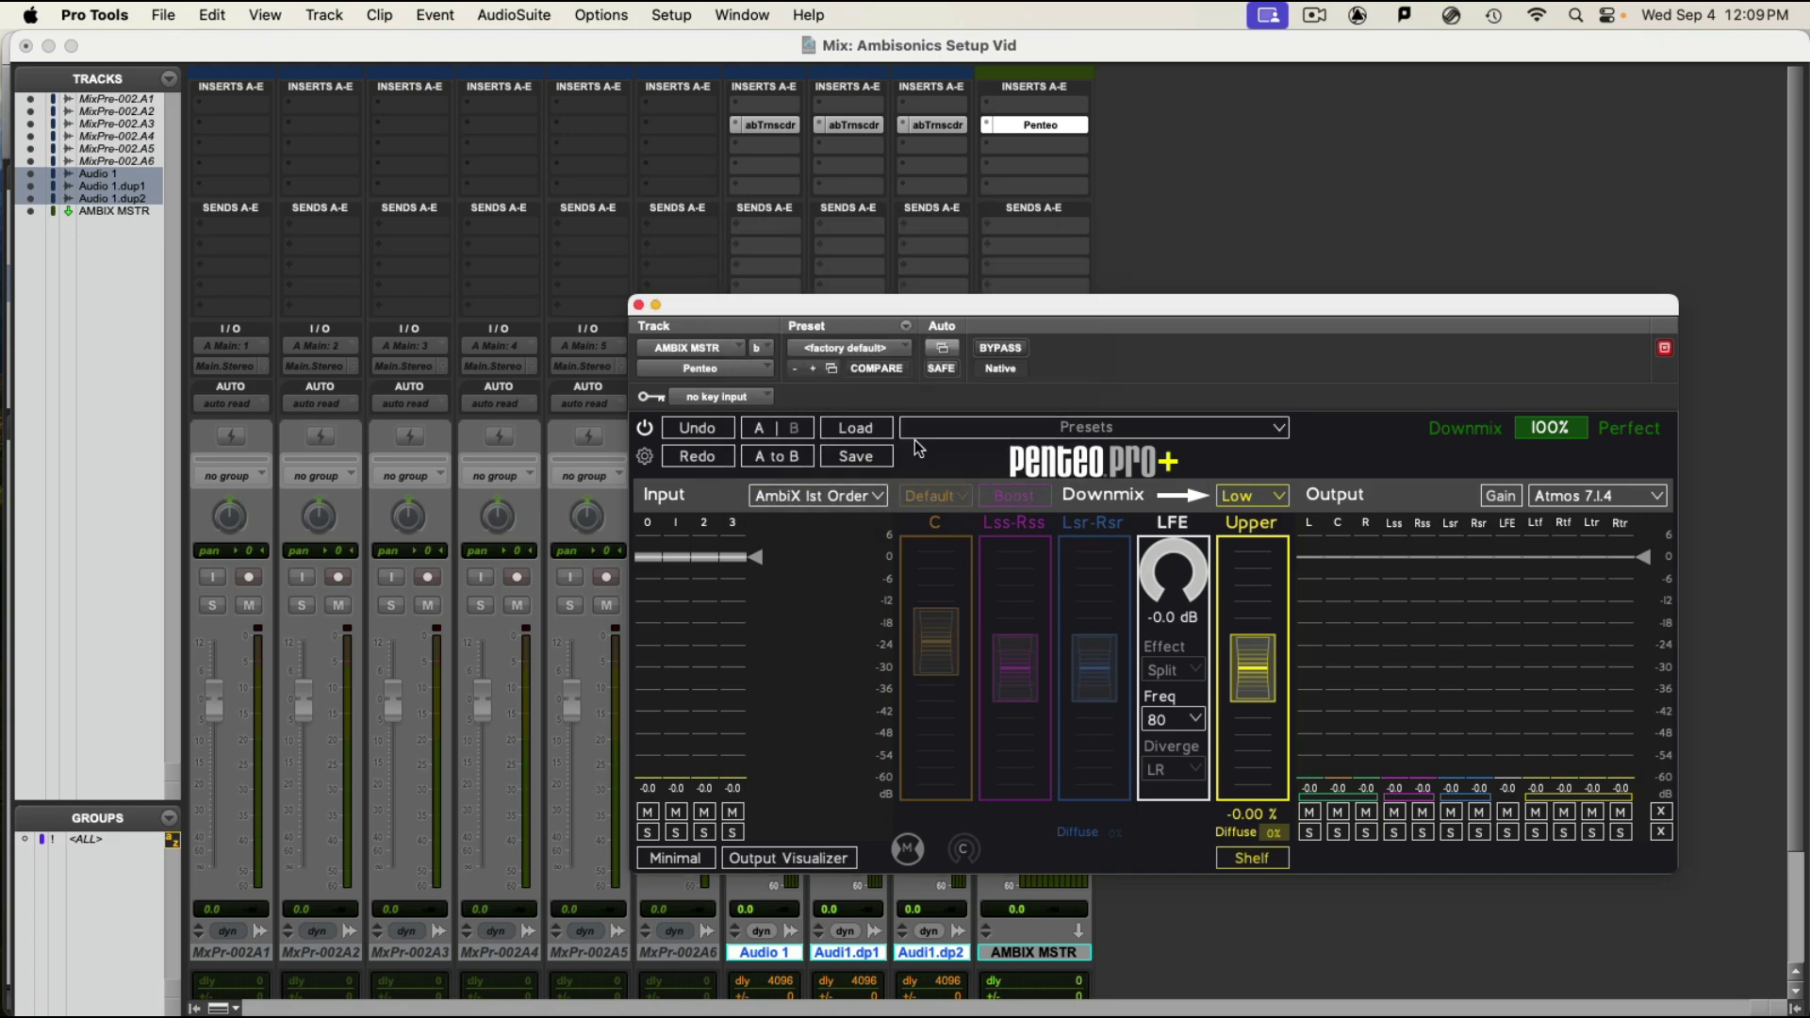
click(639, 305)
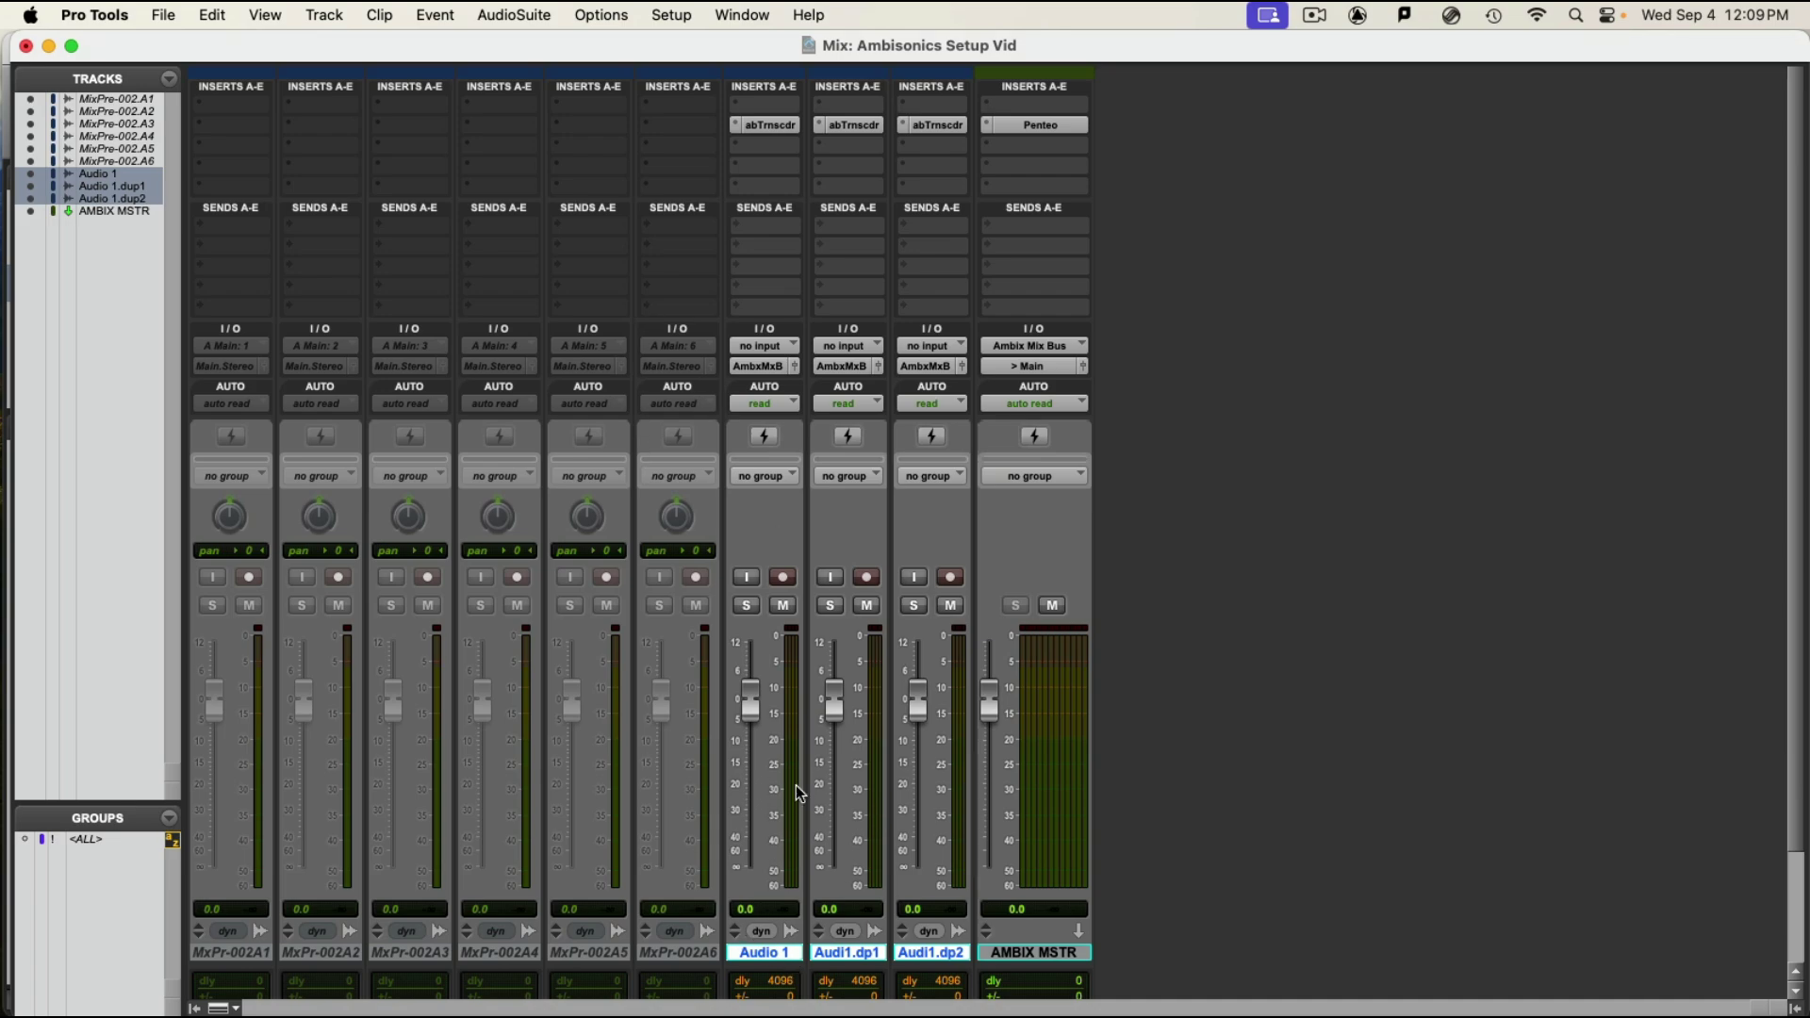
Step: Deactivate Audio 1.dup1 and Audio 1.dup2, then play and stop to check signal reaching AMBIX MSTR
click(874, 931)
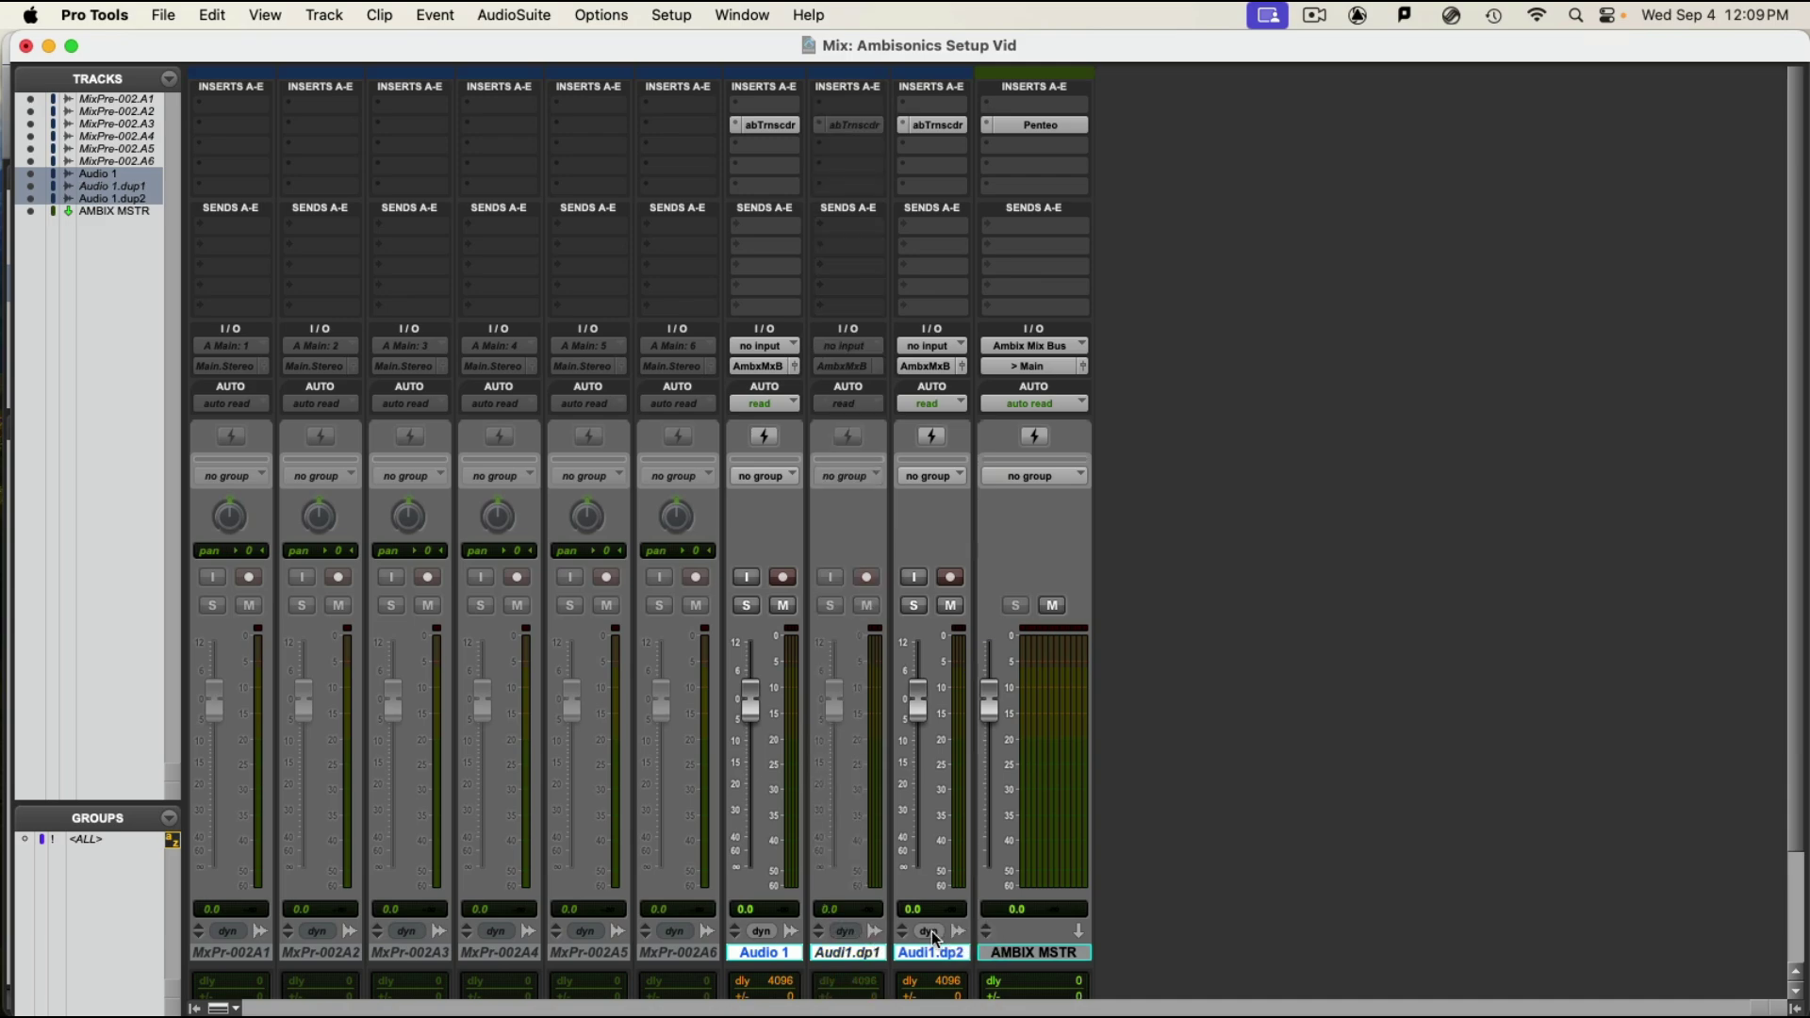
click(948, 931)
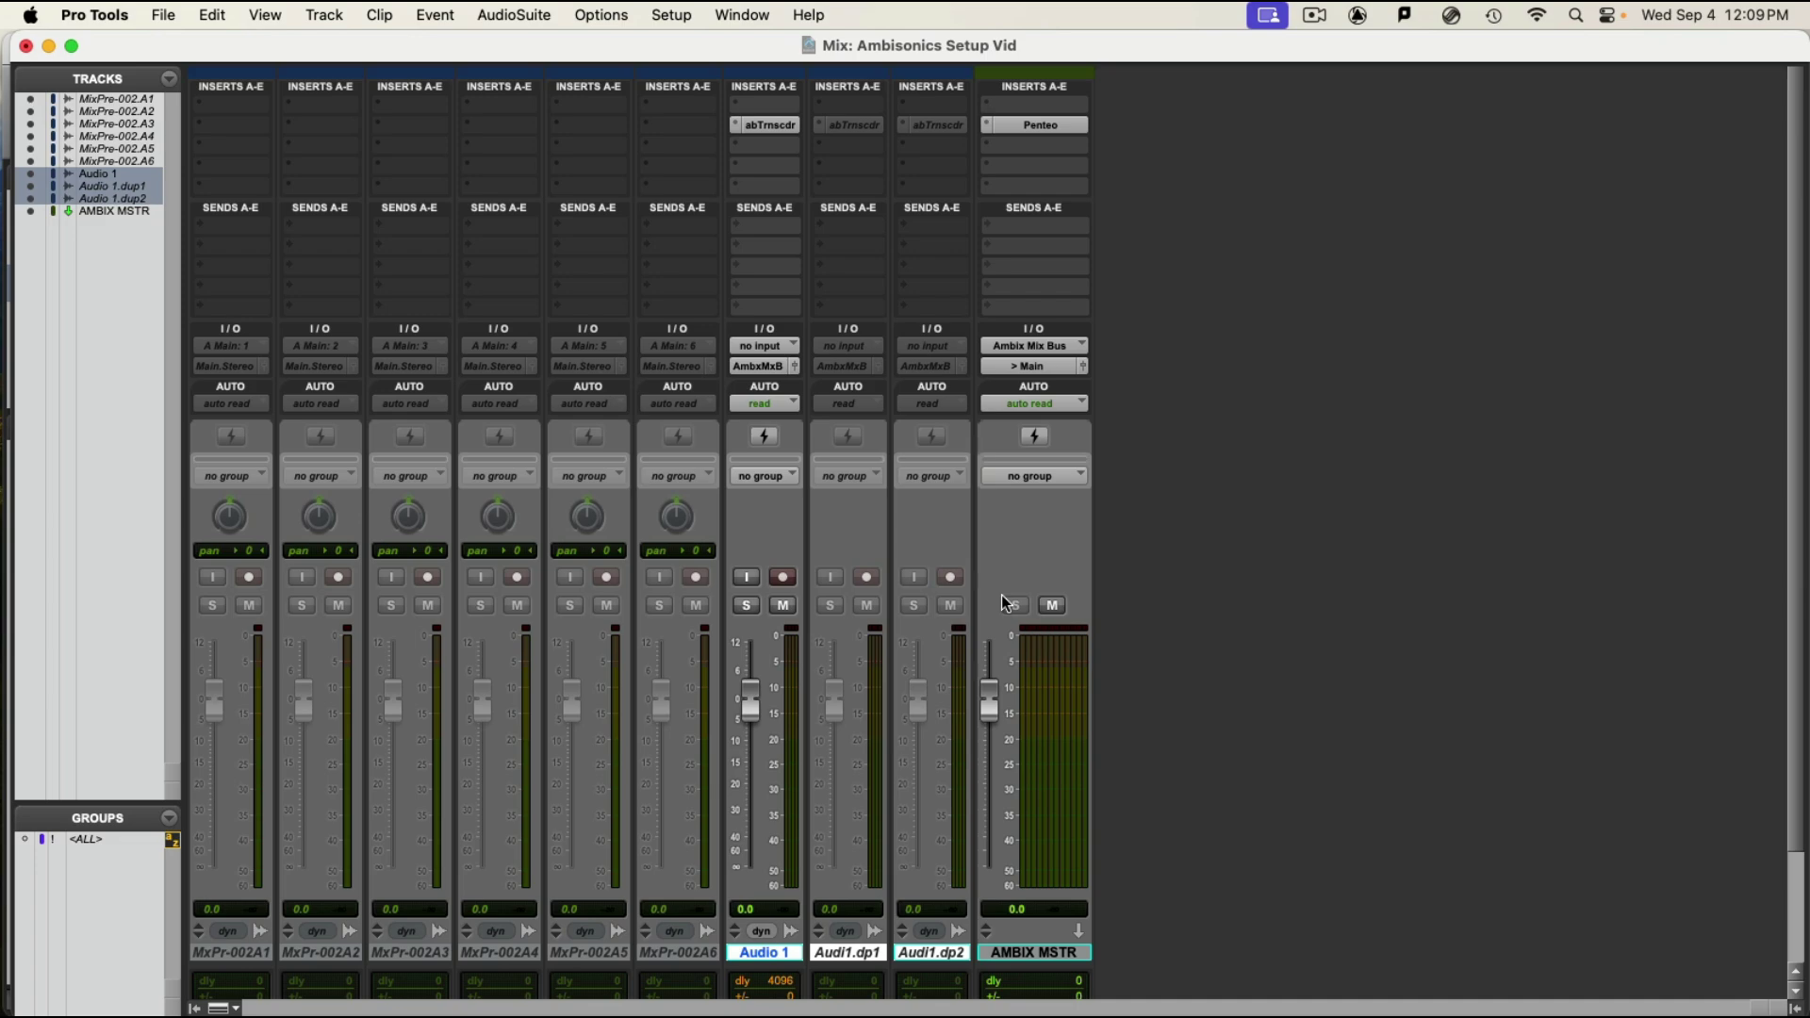
key(space)
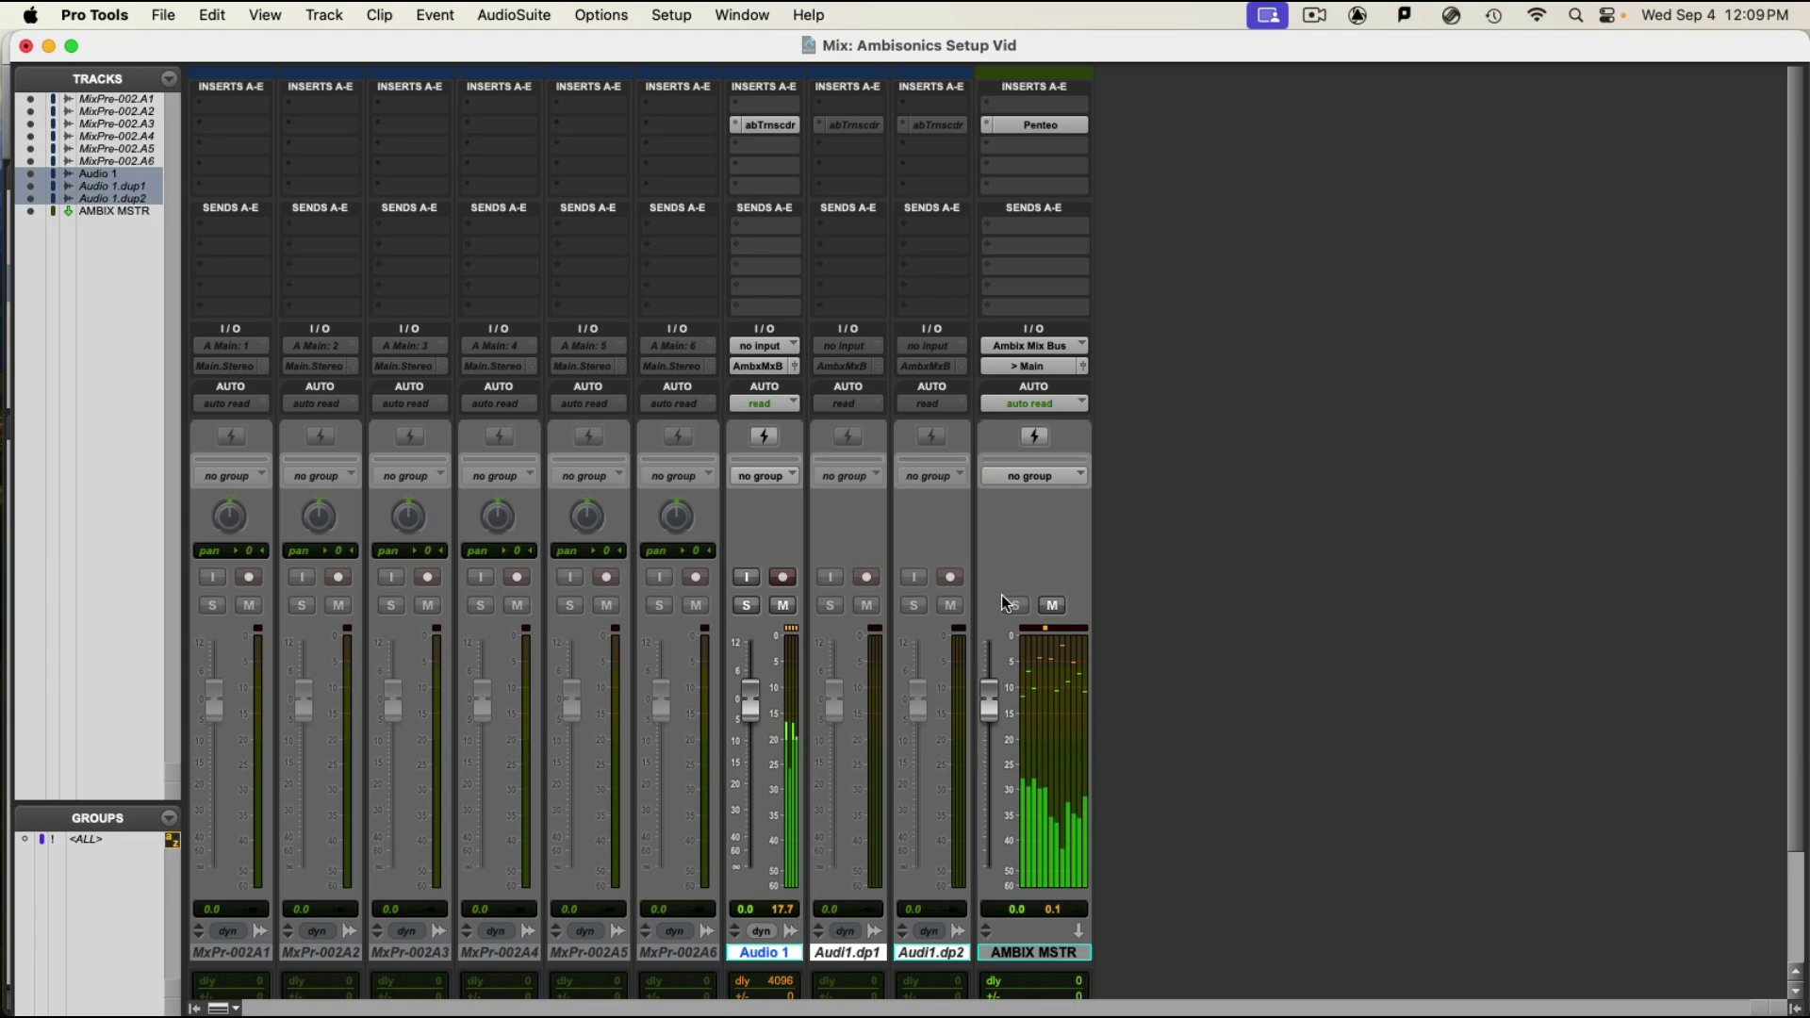
key(space)
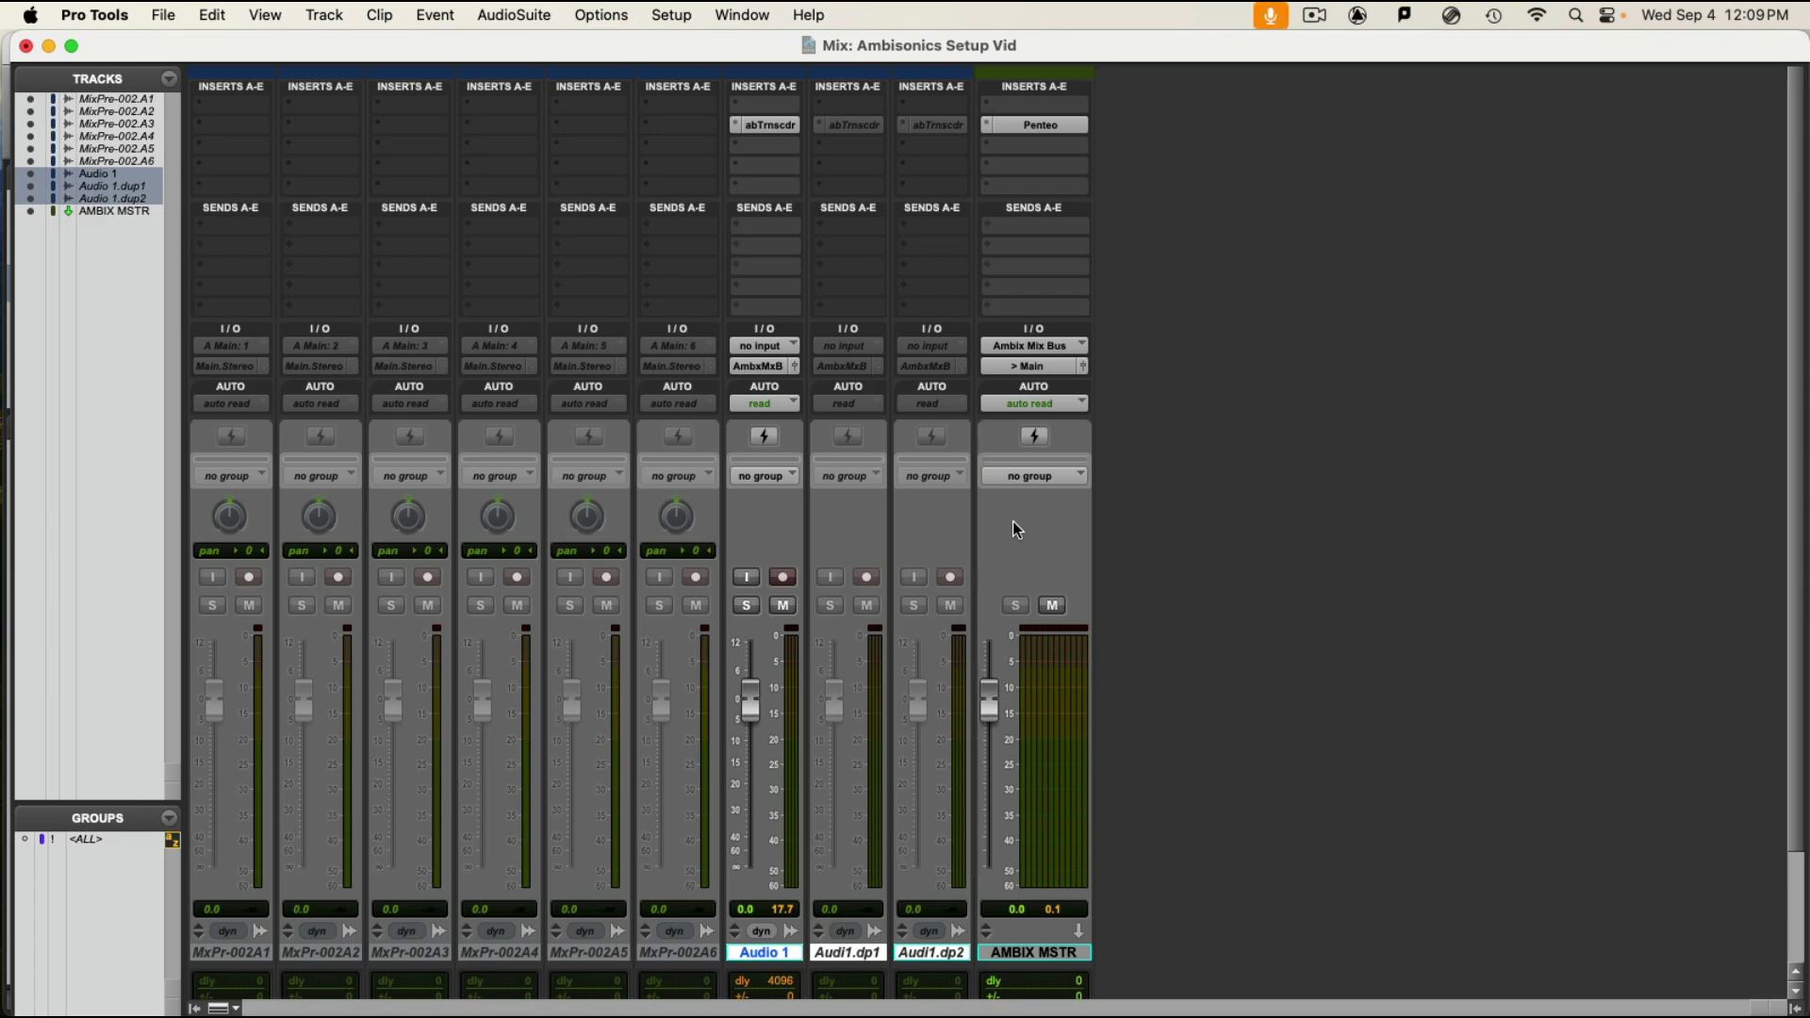
Step: Select tracks MixPre-002.A3 through A6 in the Edit window, then return to the Mix window
key(super+equal)
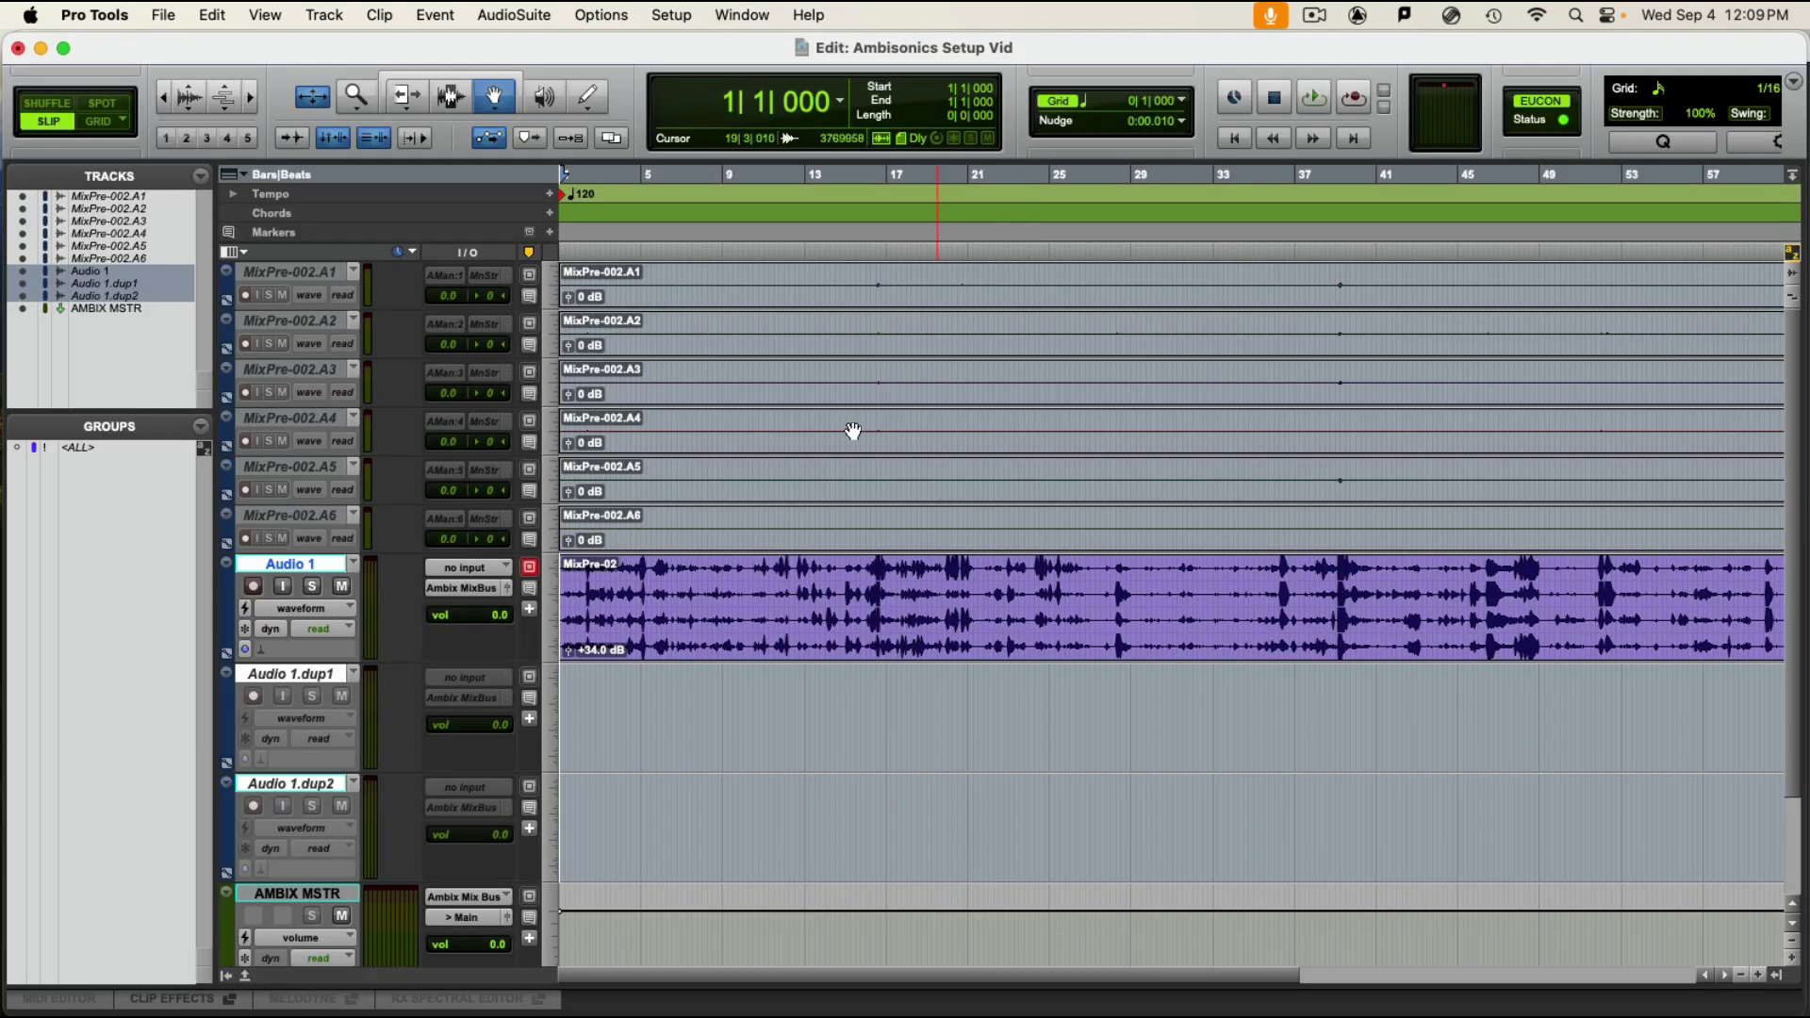
drag(315, 512, 311, 372)
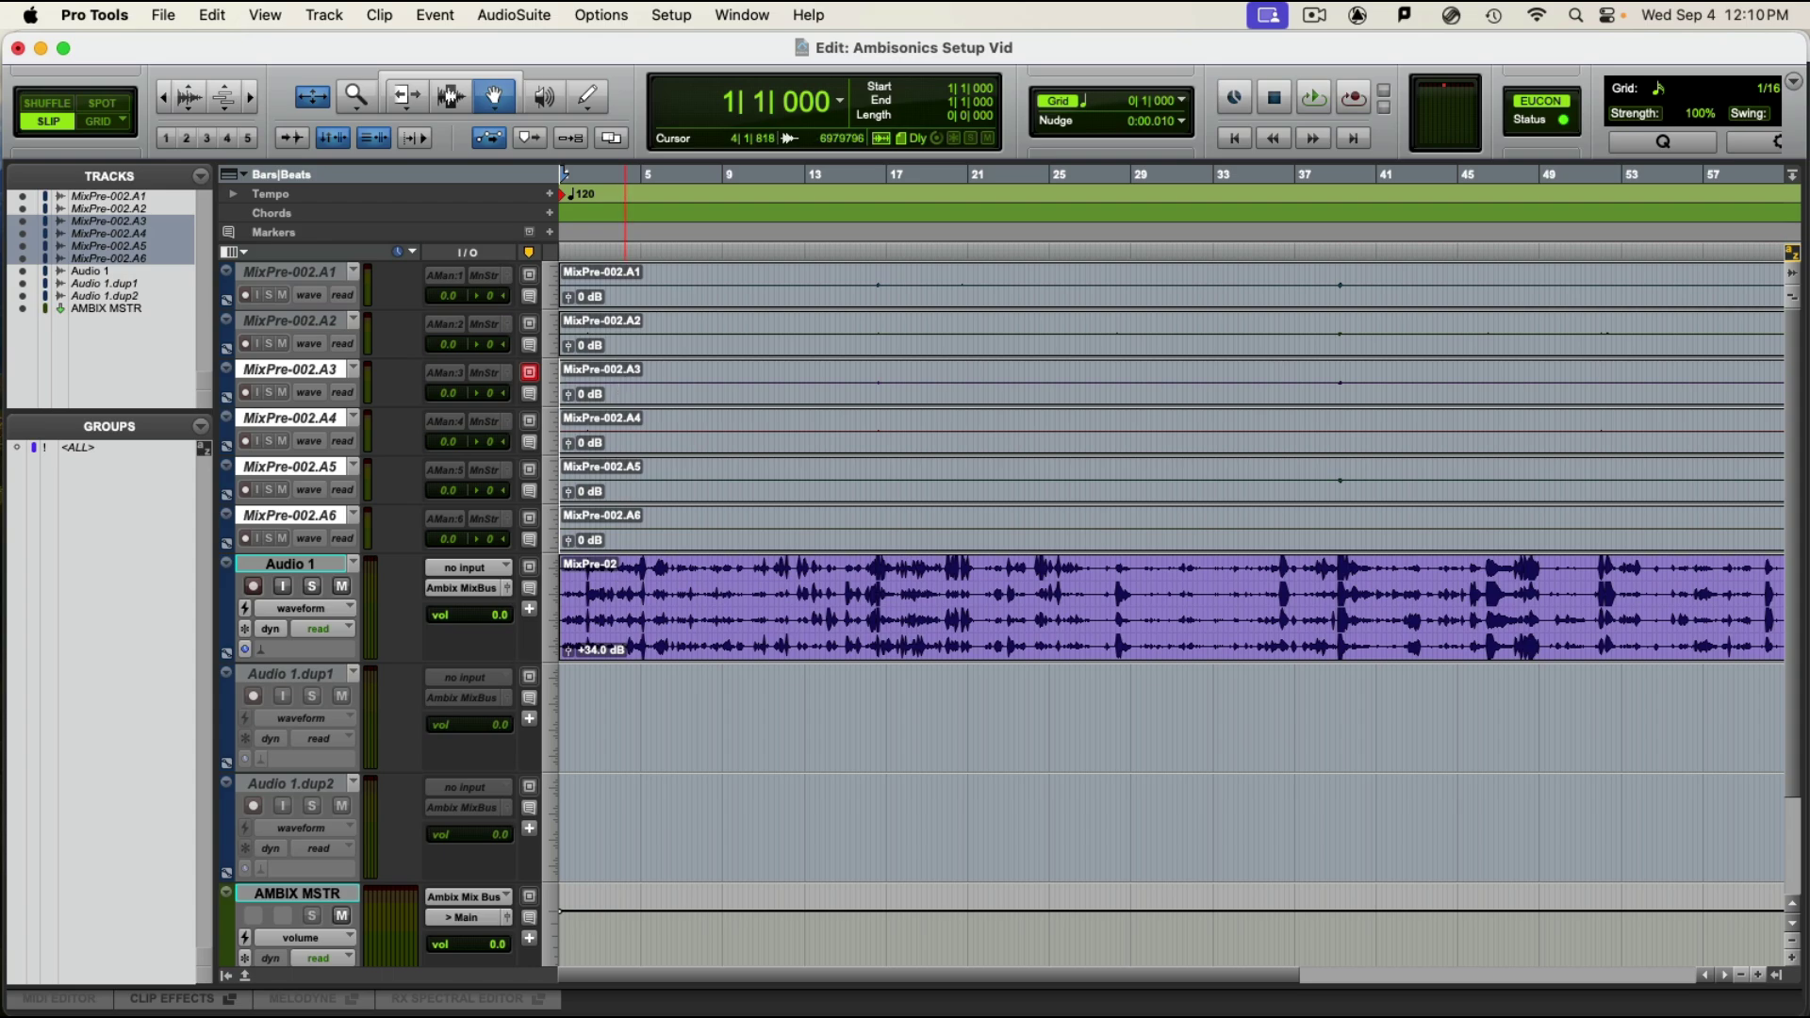
key(super+equal)
Step: Open Audio 1's ab Transcoder plug-in window, then close it
click(755, 133)
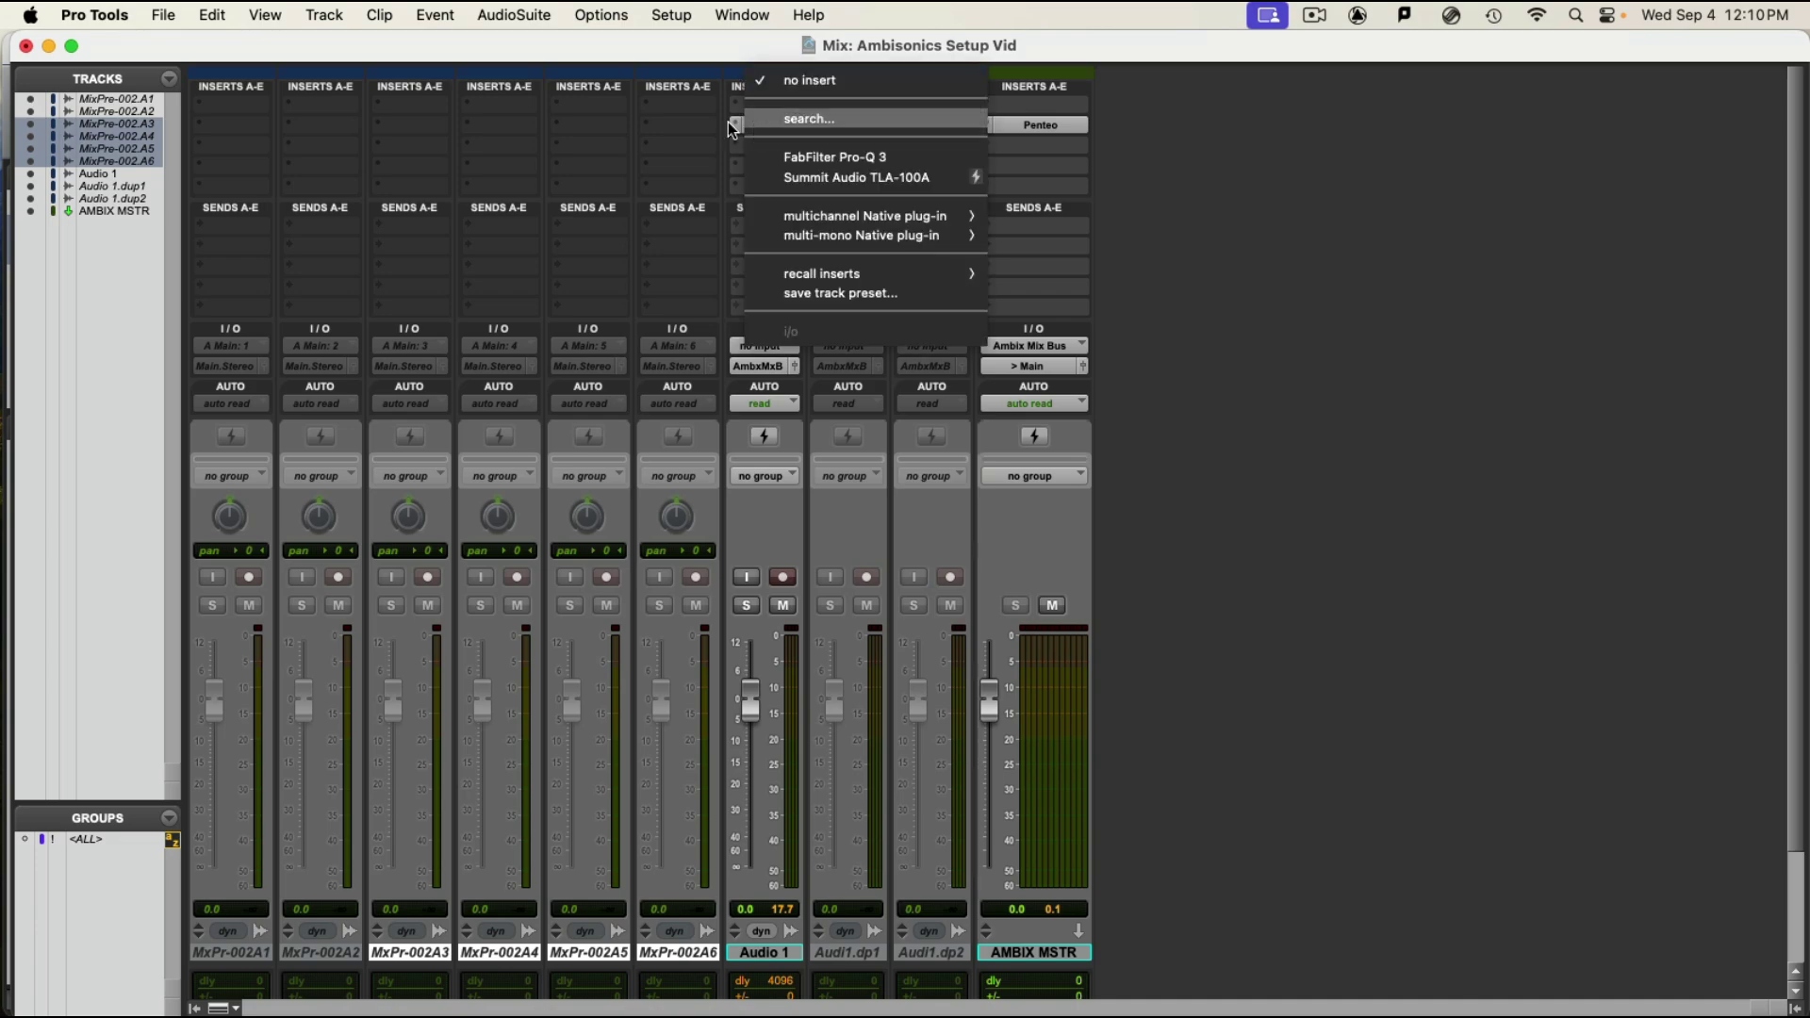
click(740, 123)
click(774, 126)
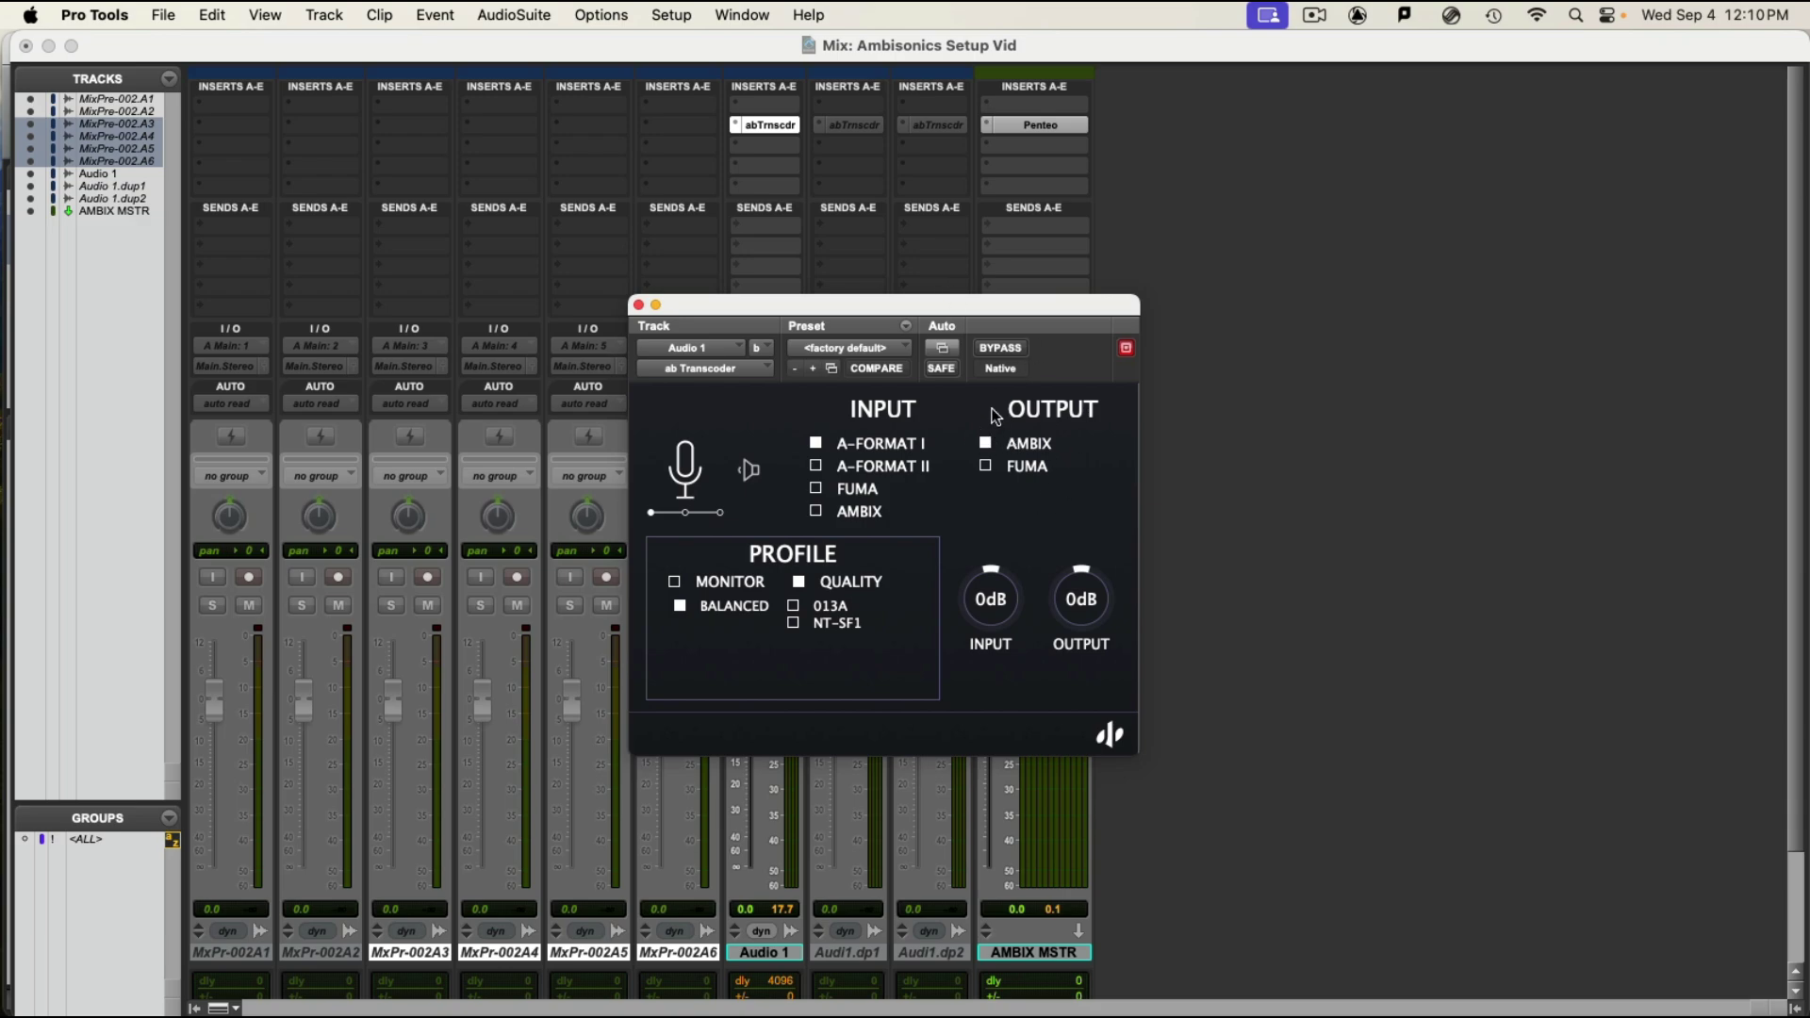
click(639, 305)
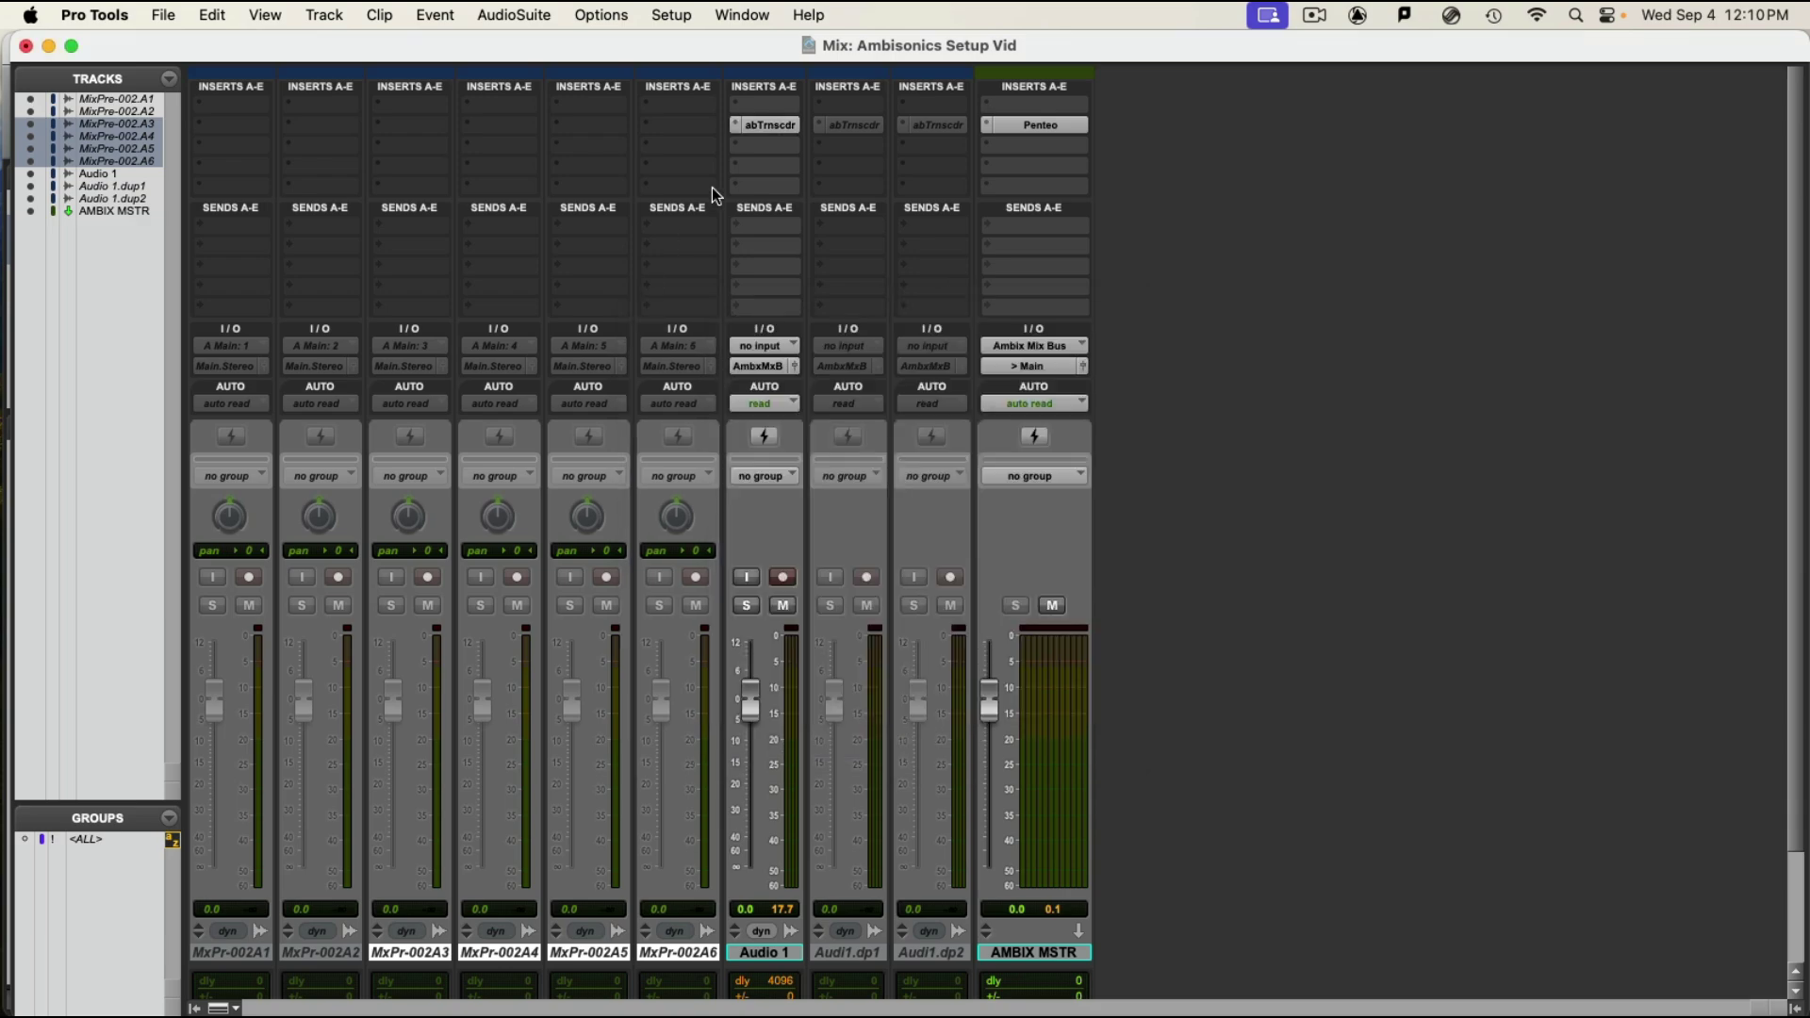
Step: Insert multichannel Audio Brewers ab Transcoder (1st Order Ambisonics) in Audio 1's insert slot
click(770, 181)
mouse_move(802, 213)
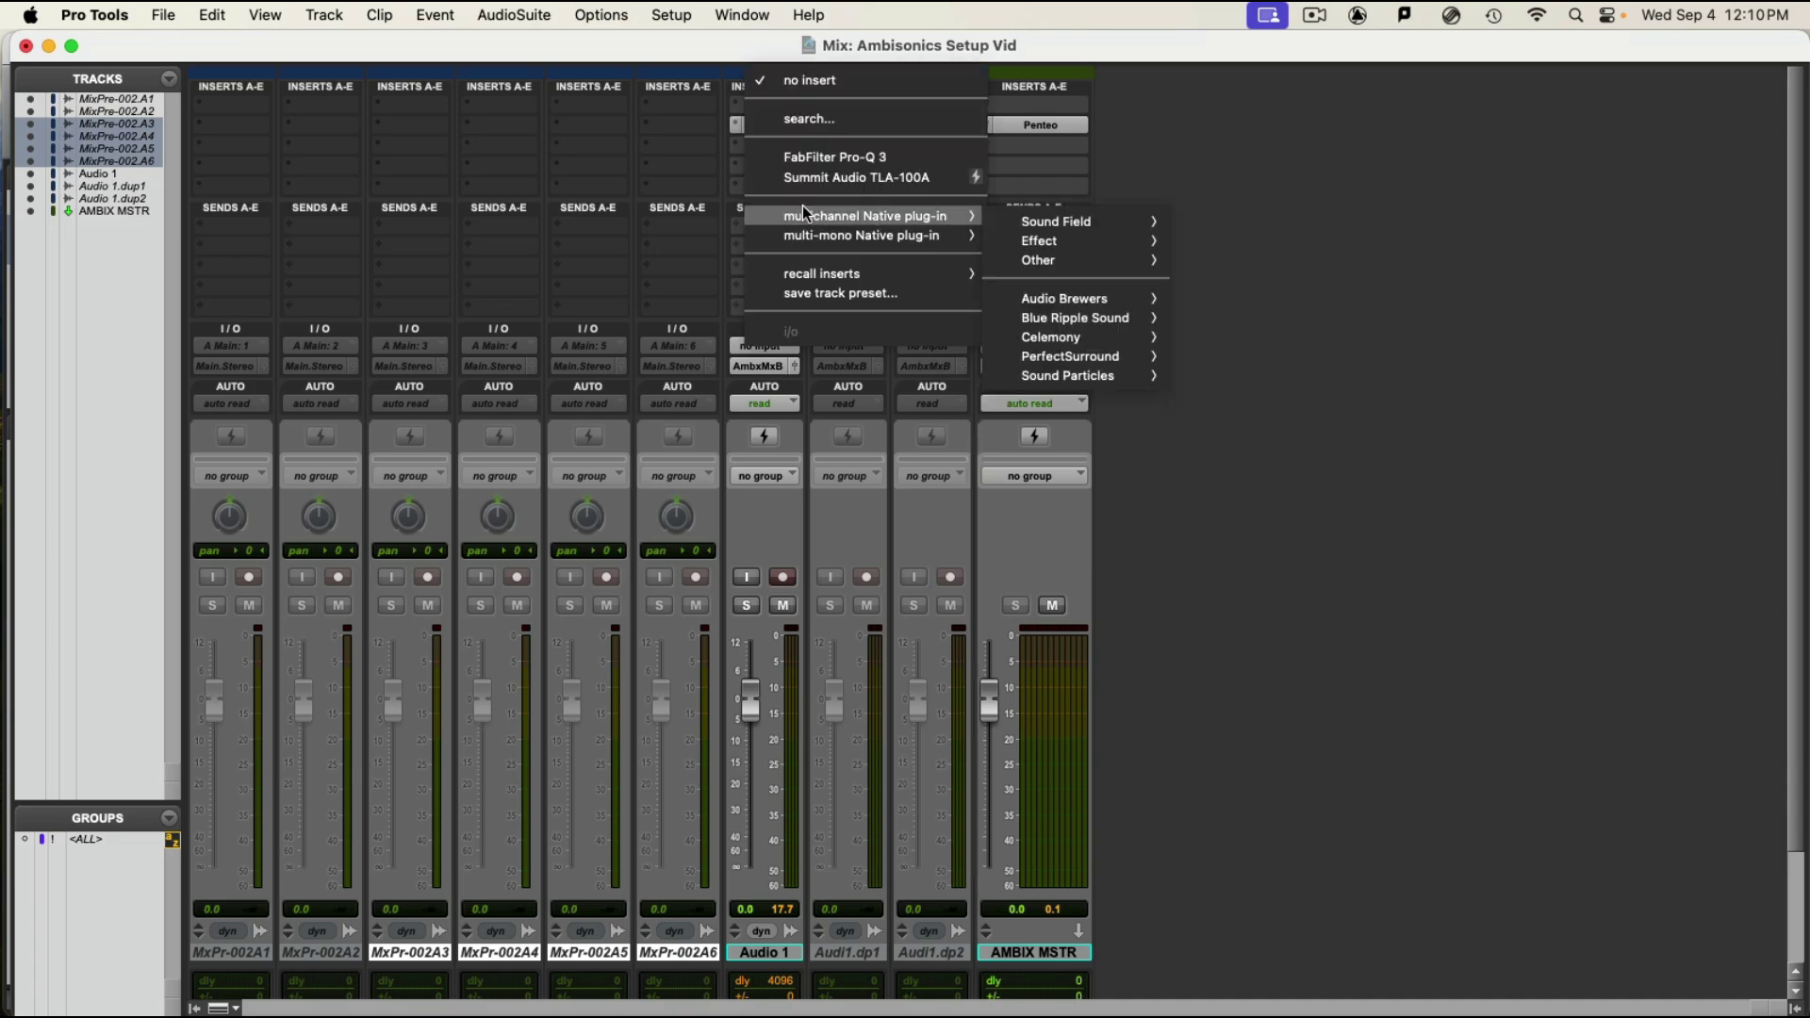
mouse_move(1122, 300)
mouse_move(1217, 309)
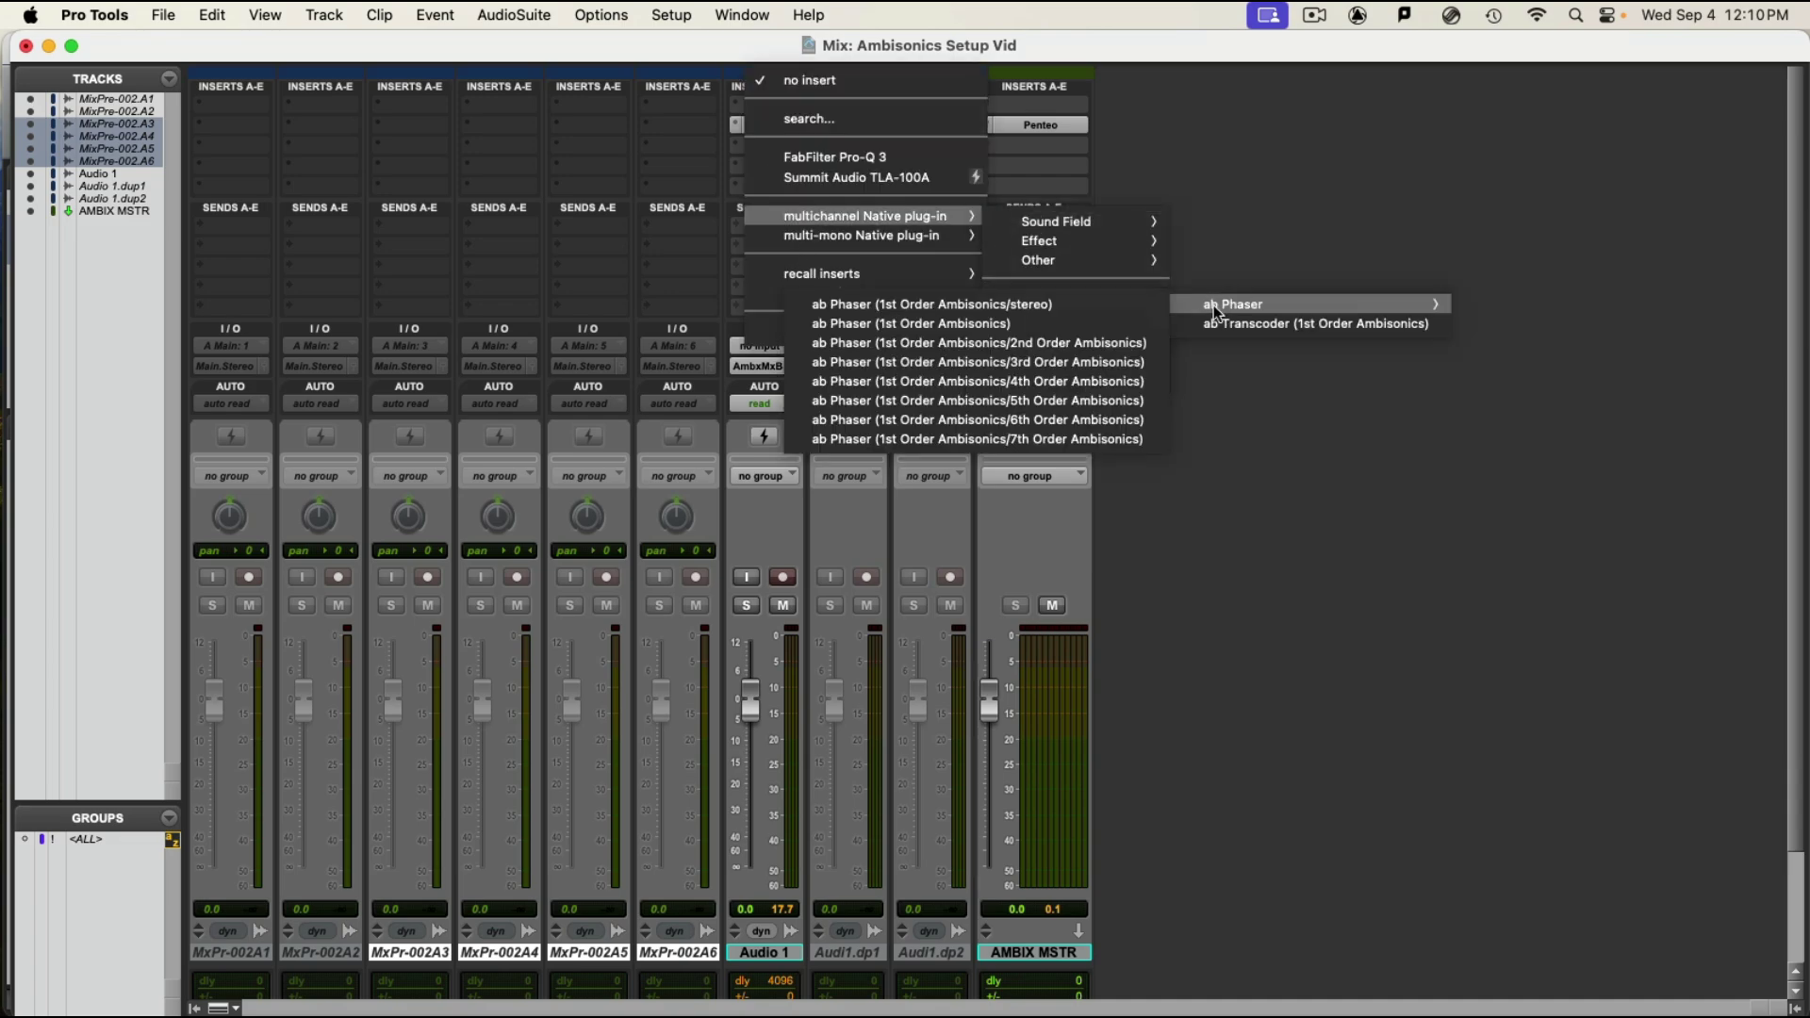
click(1376, 325)
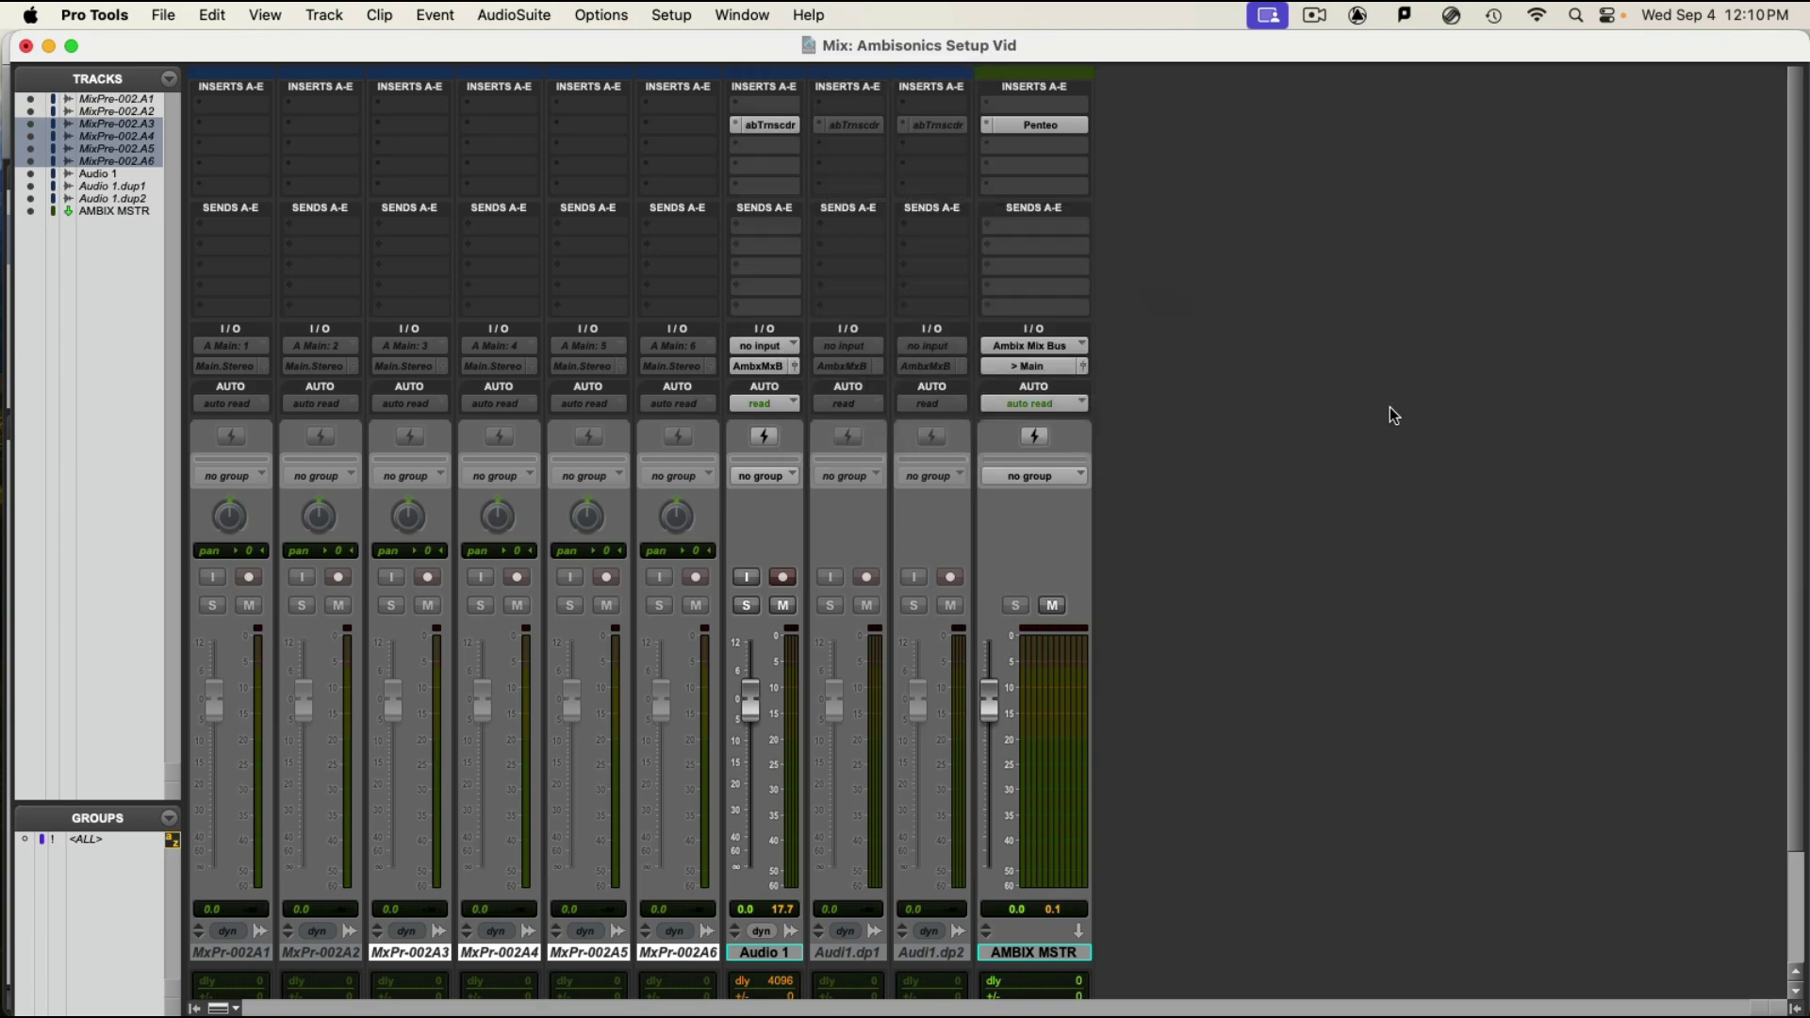
drag(768, 956, 920, 958)
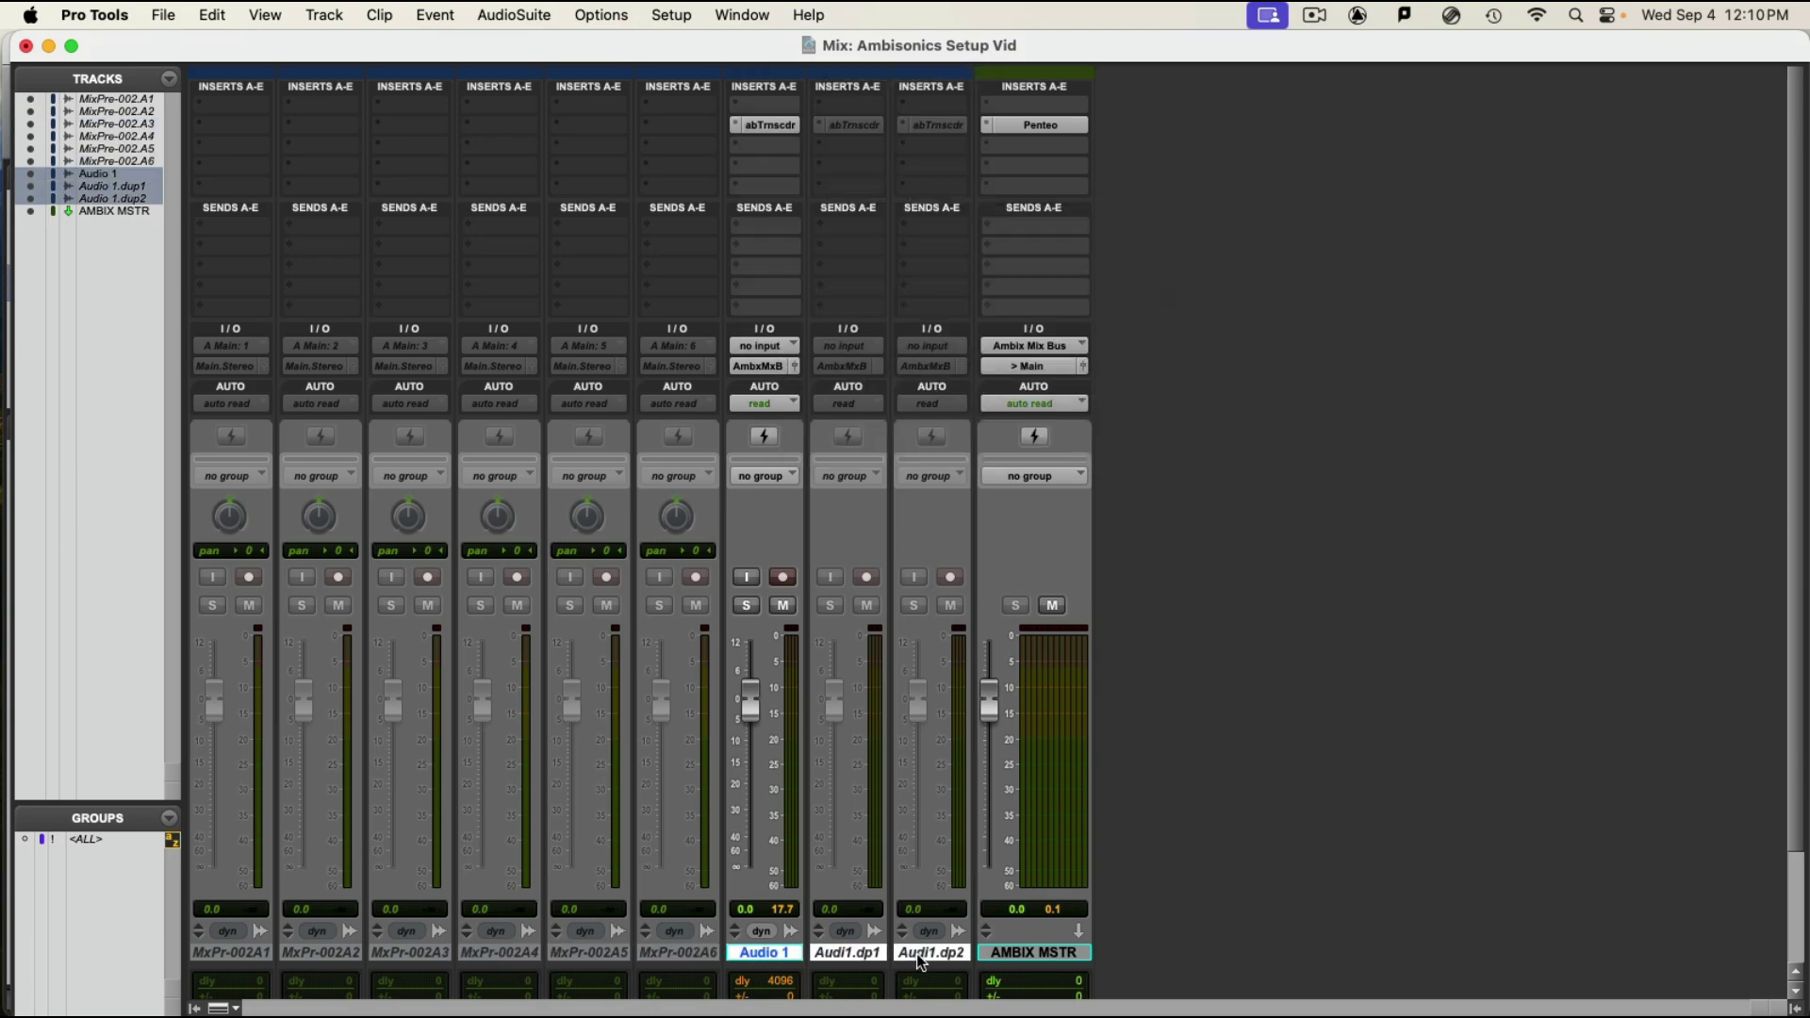
click(1038, 953)
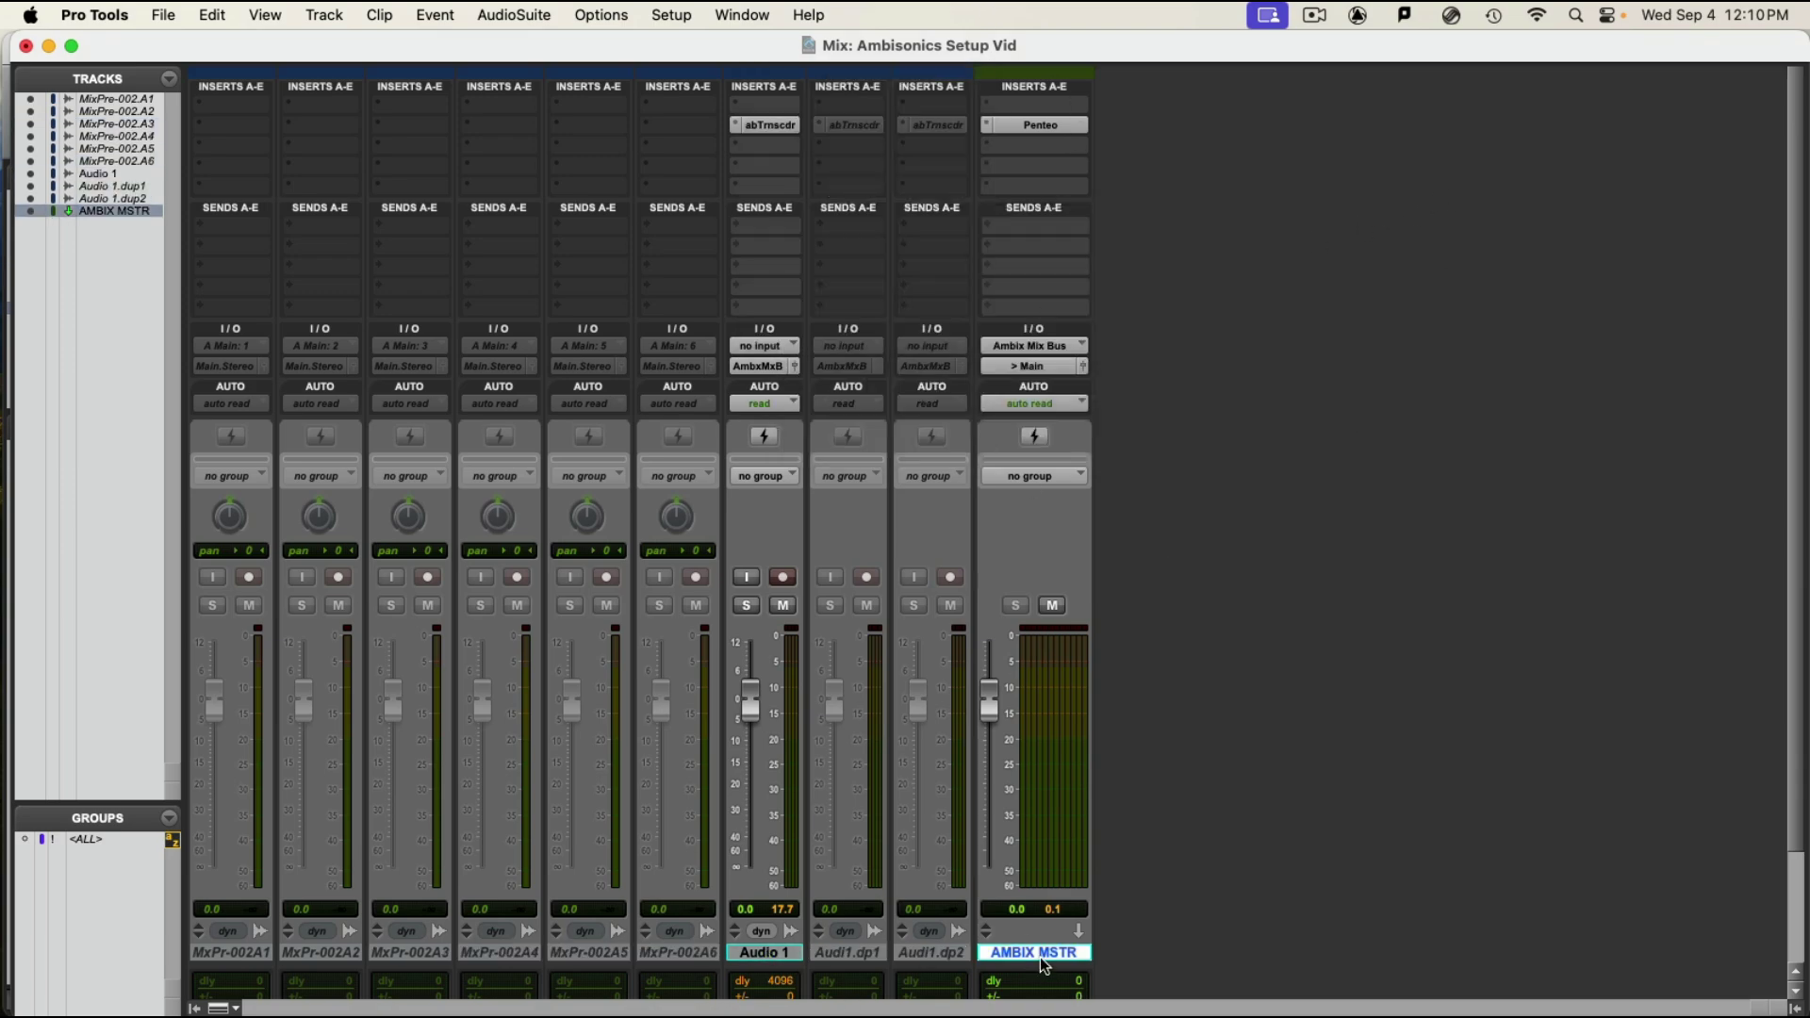
click(1056, 126)
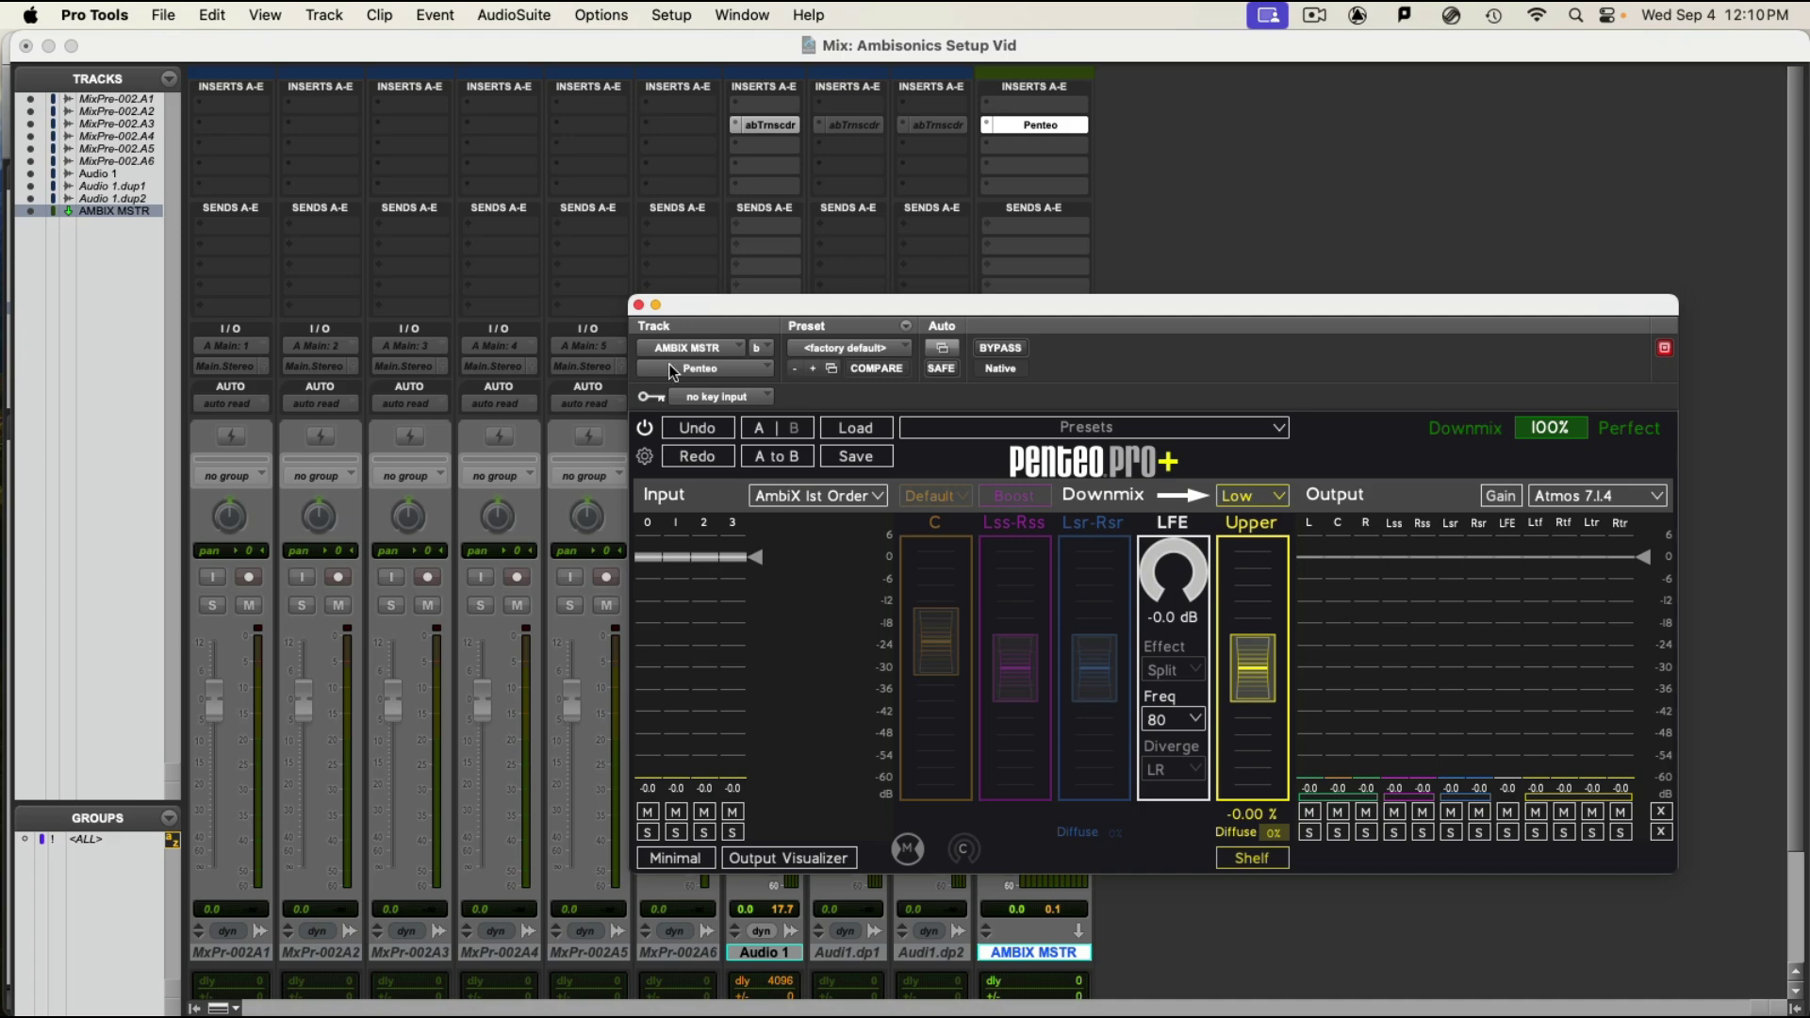
click(638, 304)
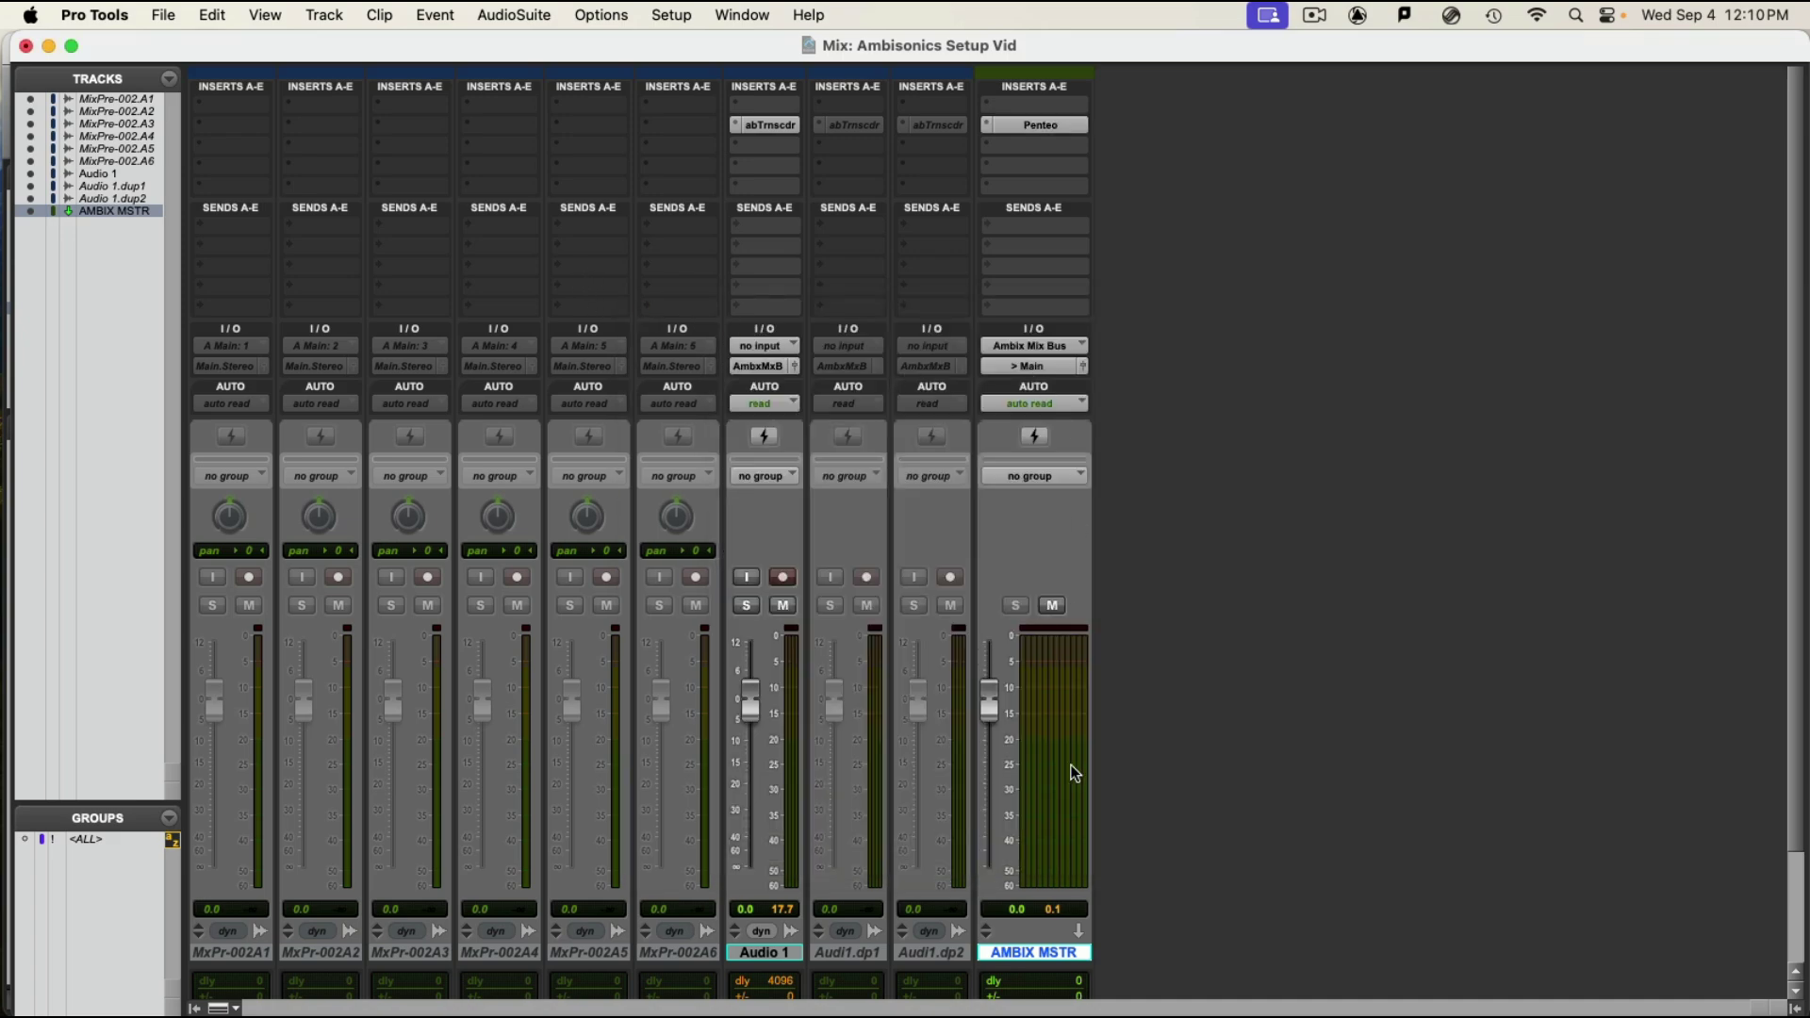